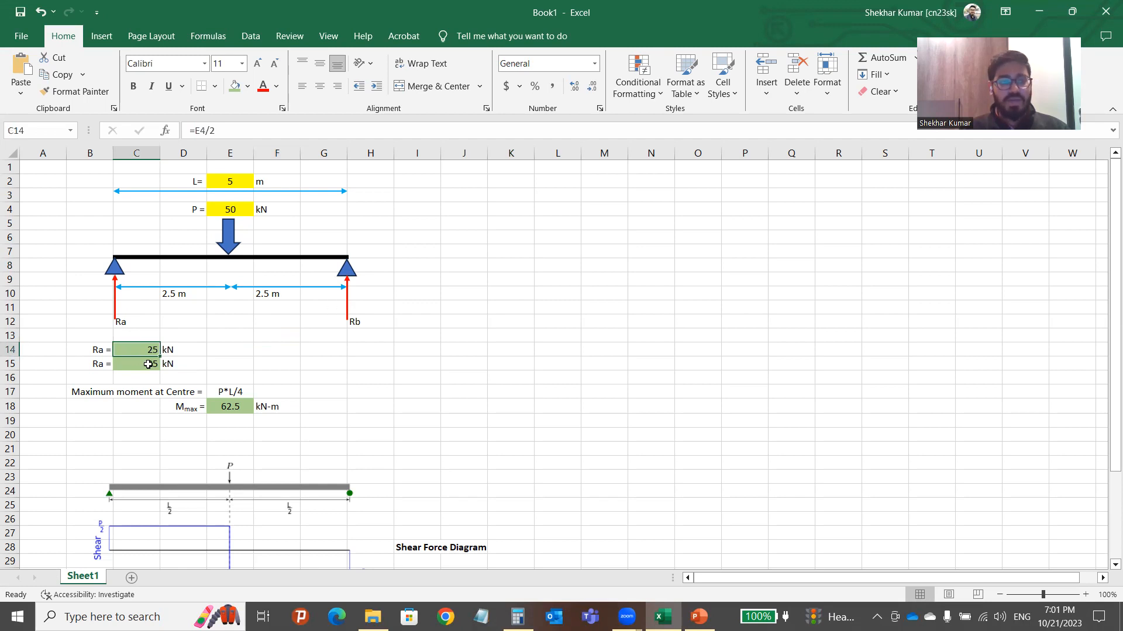
# Review the Excel hand calculation: 50 kN load, Ra reaction formula and P*L/4 maximum moment in E18.
pyautogui.click(293, 355)
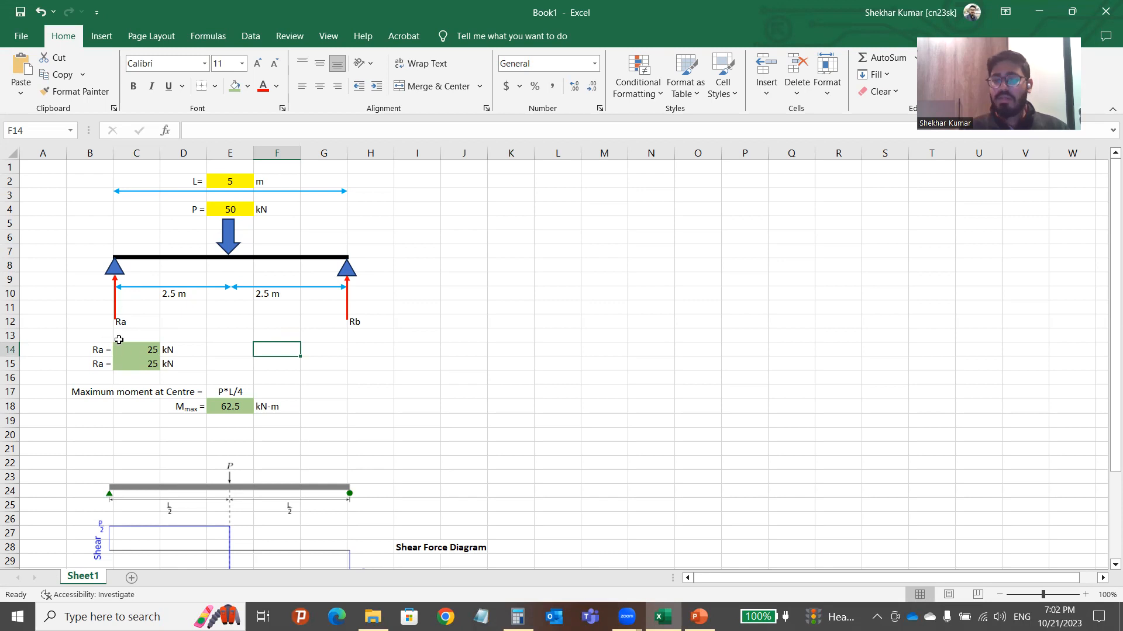
pyautogui.click(229, 209)
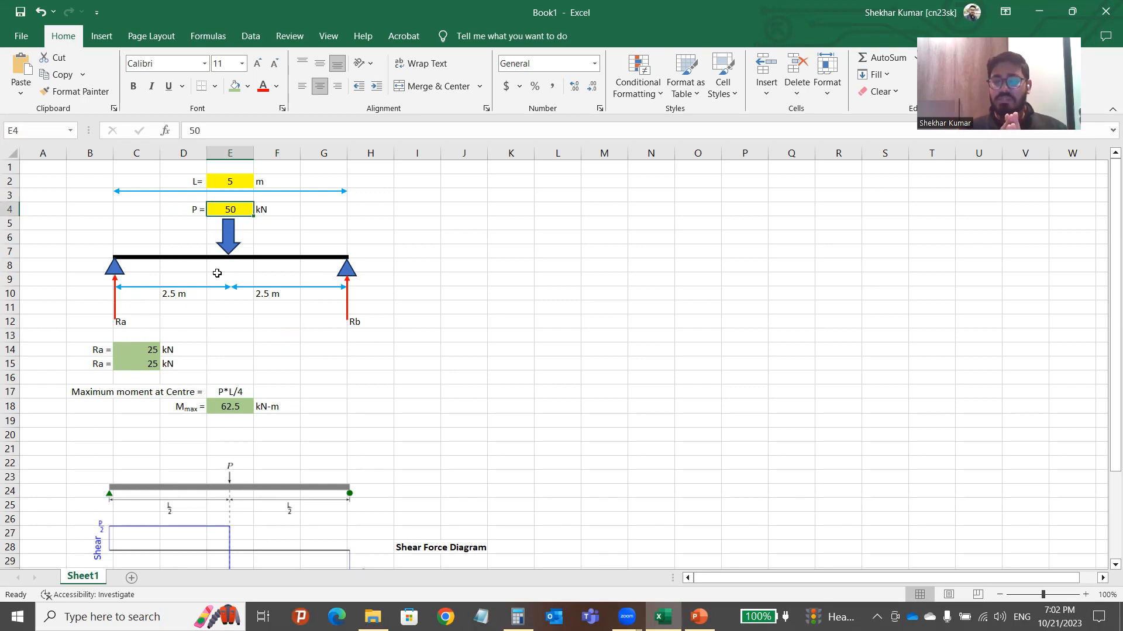
pyautogui.click(148, 352)
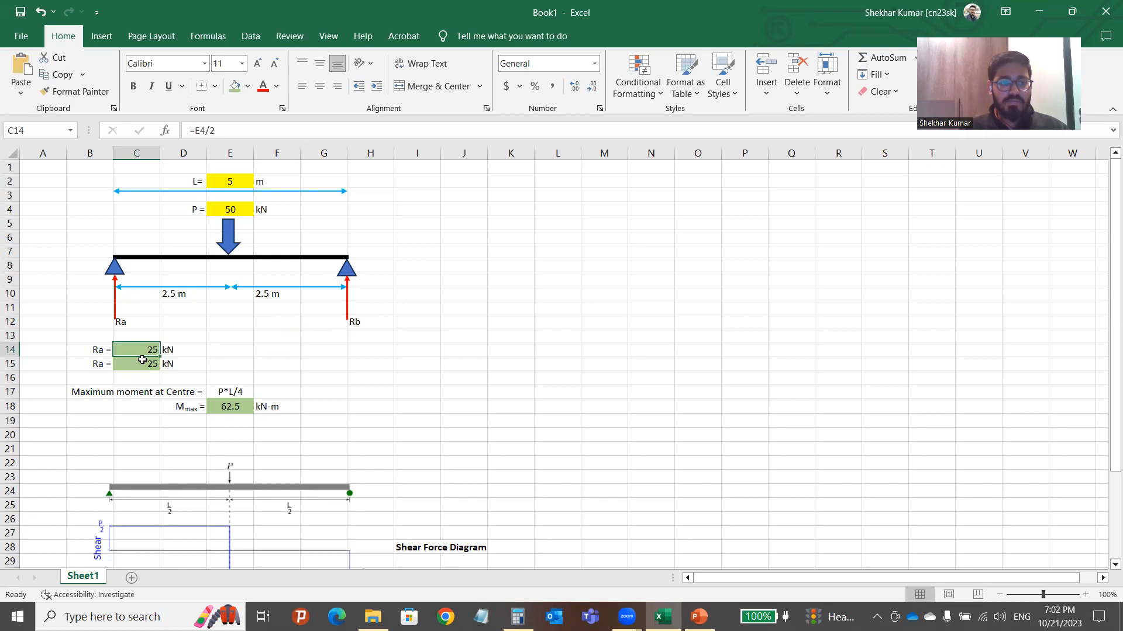
pyautogui.click(178, 351)
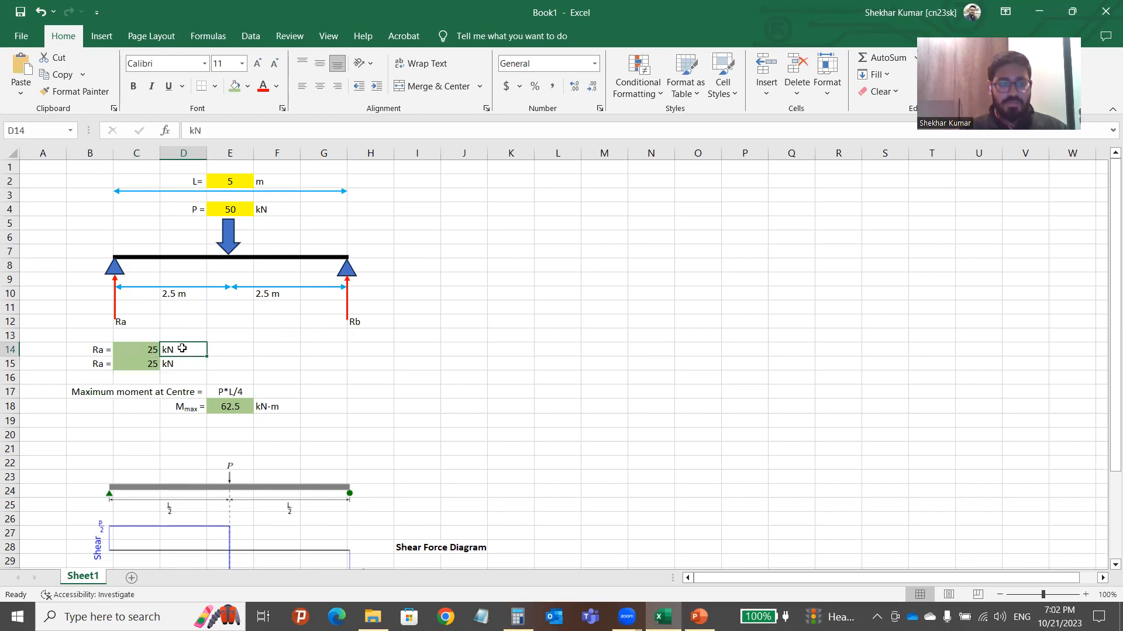
pyautogui.click(273, 360)
pyautogui.click(76, 392)
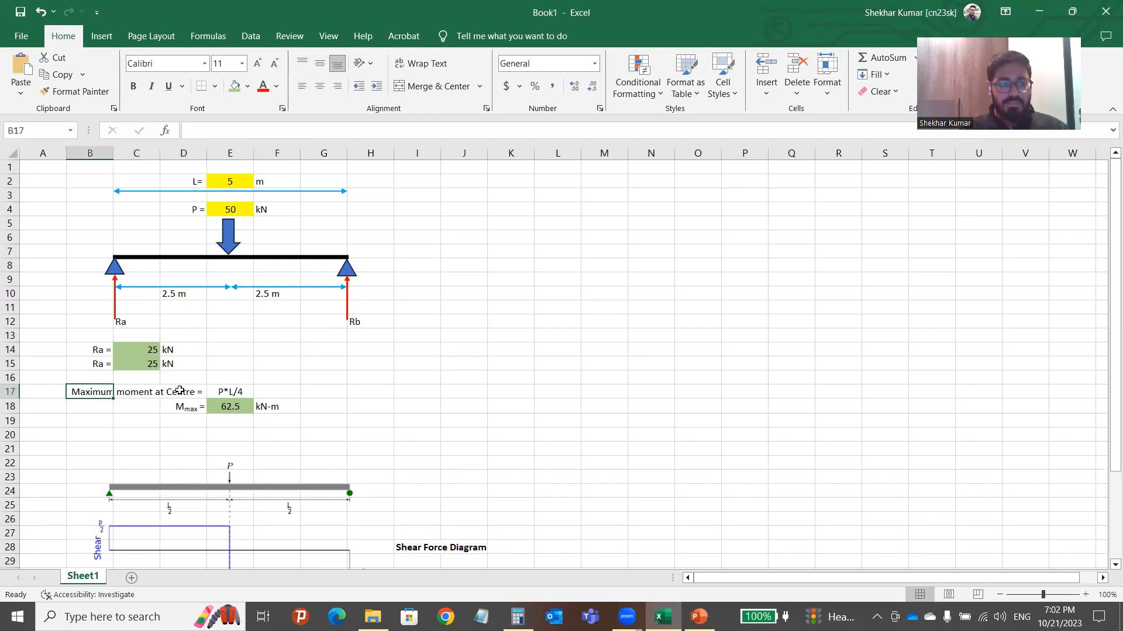
pyautogui.click(235, 392)
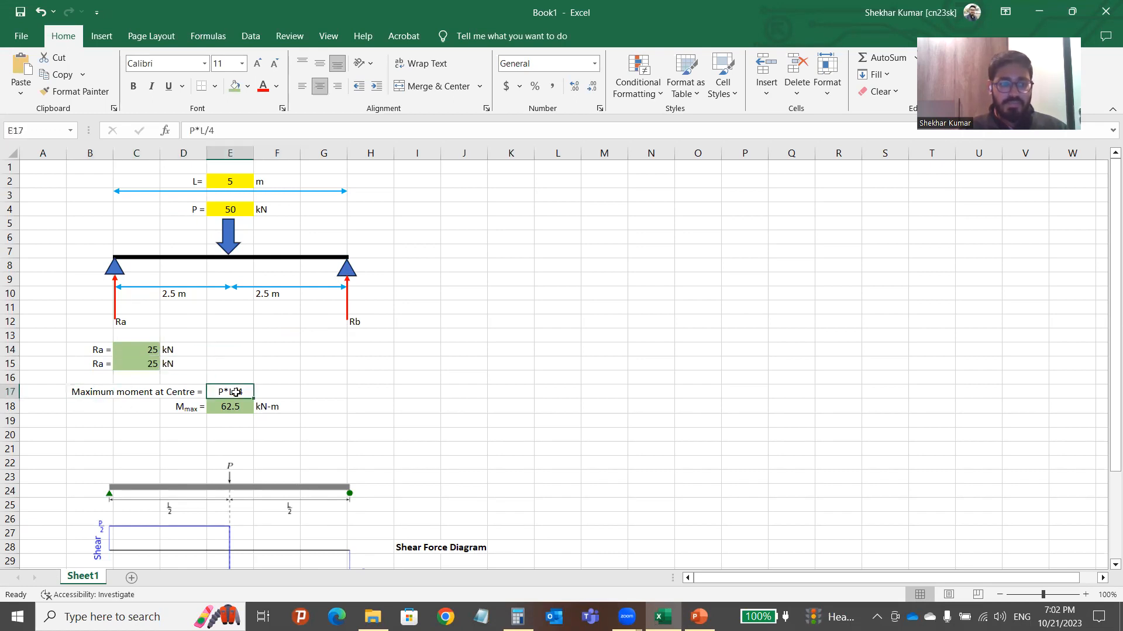
pyautogui.click(121, 321)
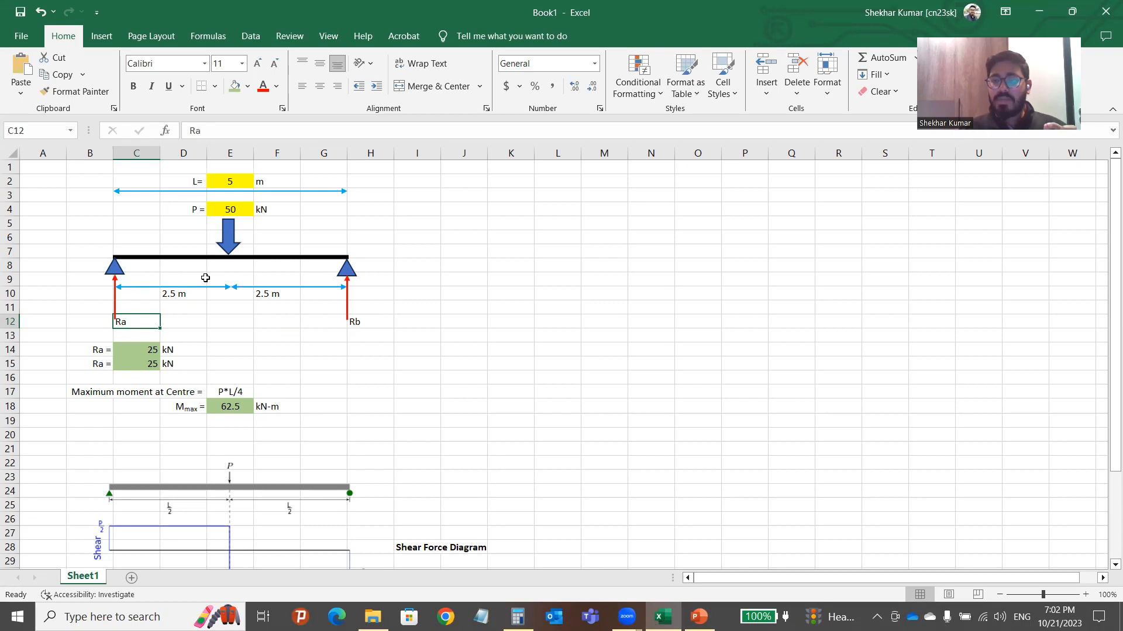
pyautogui.click(227, 391)
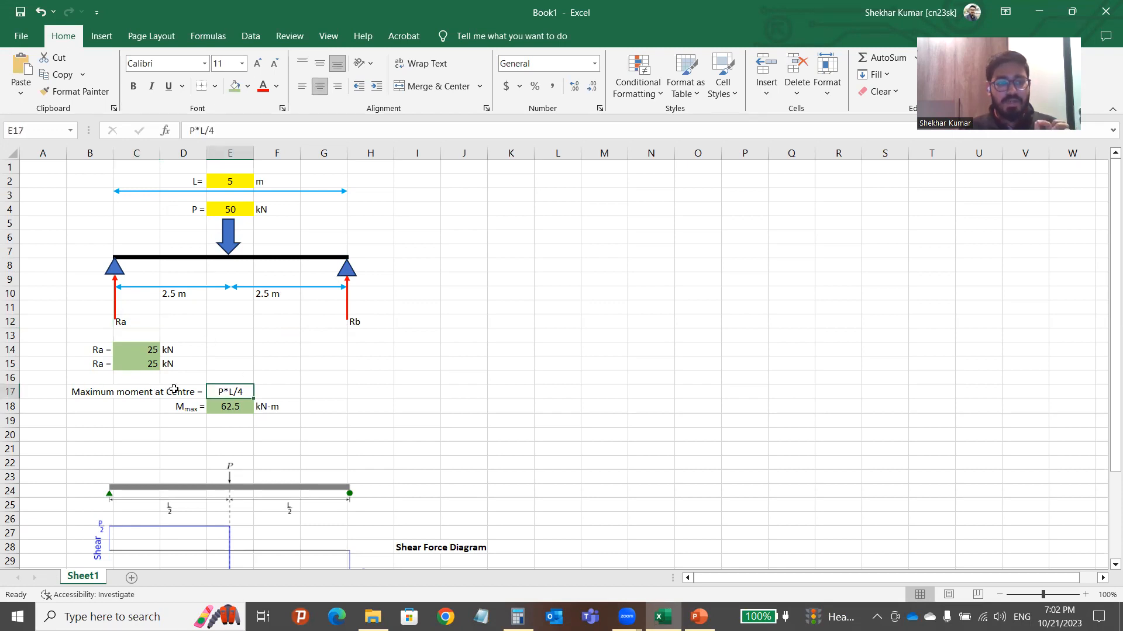
pyautogui.click(230, 408)
pyautogui.click(249, 131)
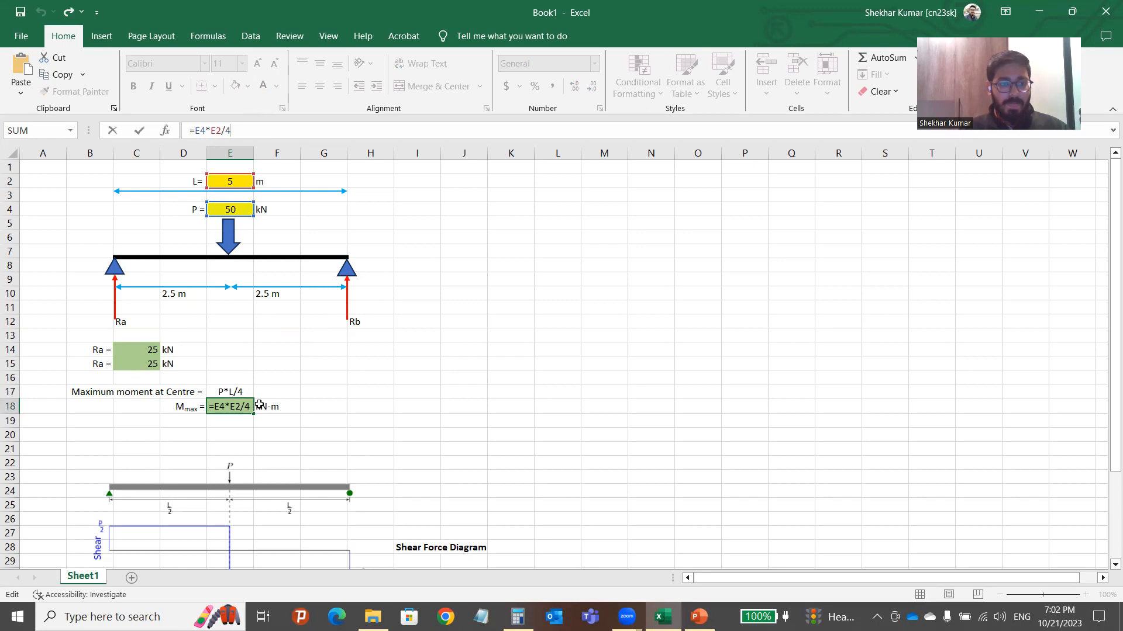
pyautogui.click(377, 393)
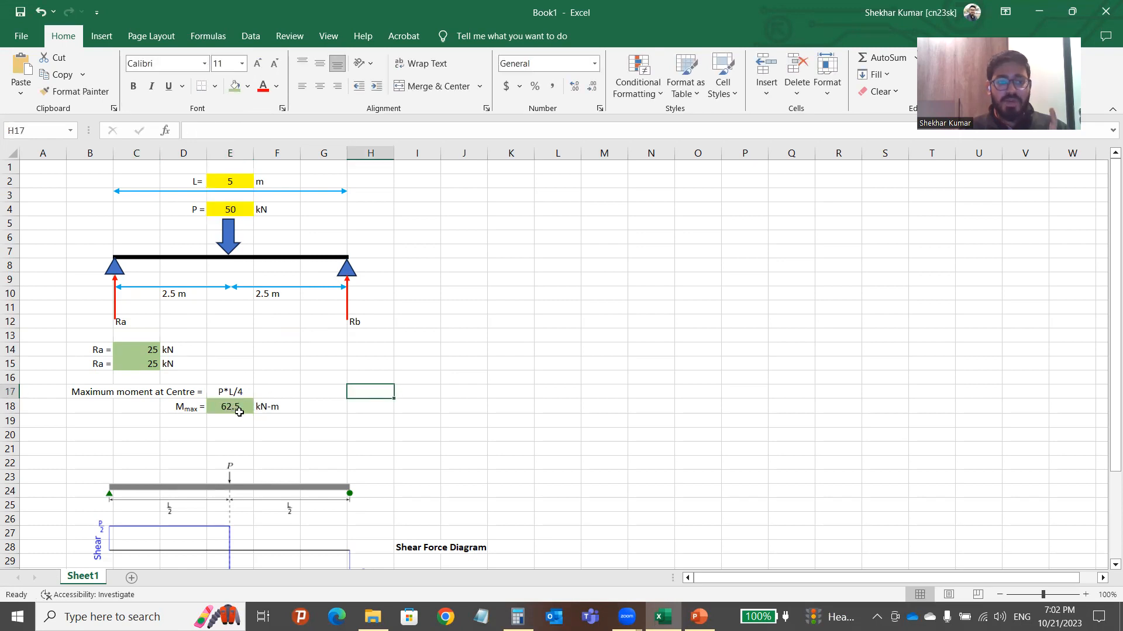
pyautogui.click(403, 422)
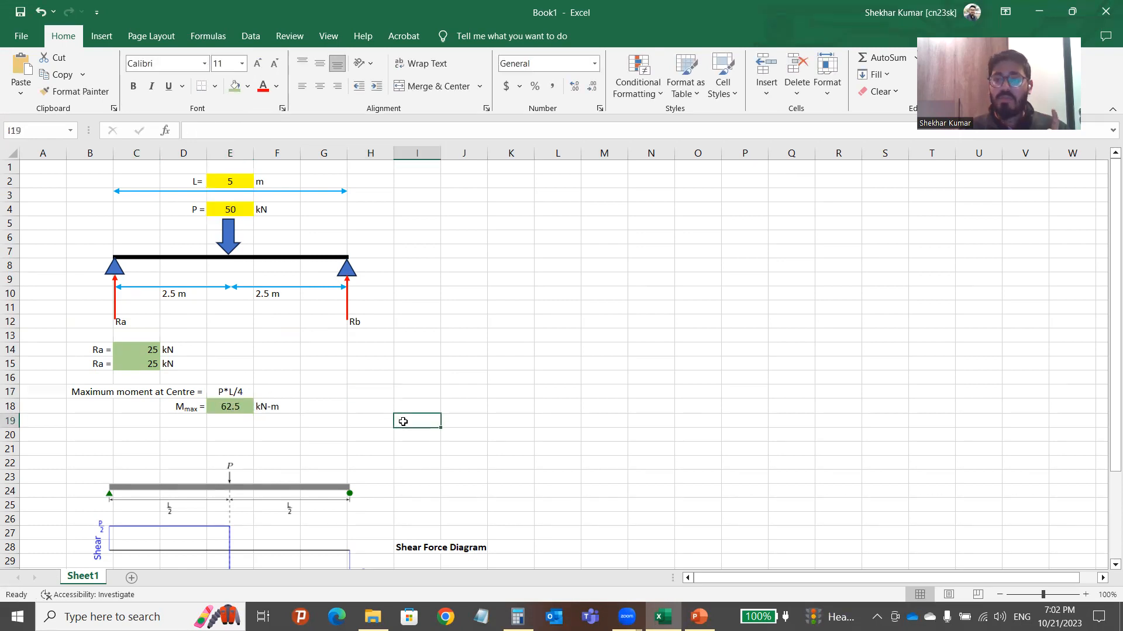
# Look over the shear force and bending moment diagram pictures in the Excel sheet.
pyautogui.scroll(-5, 274, 402)
pyautogui.click(298, 357)
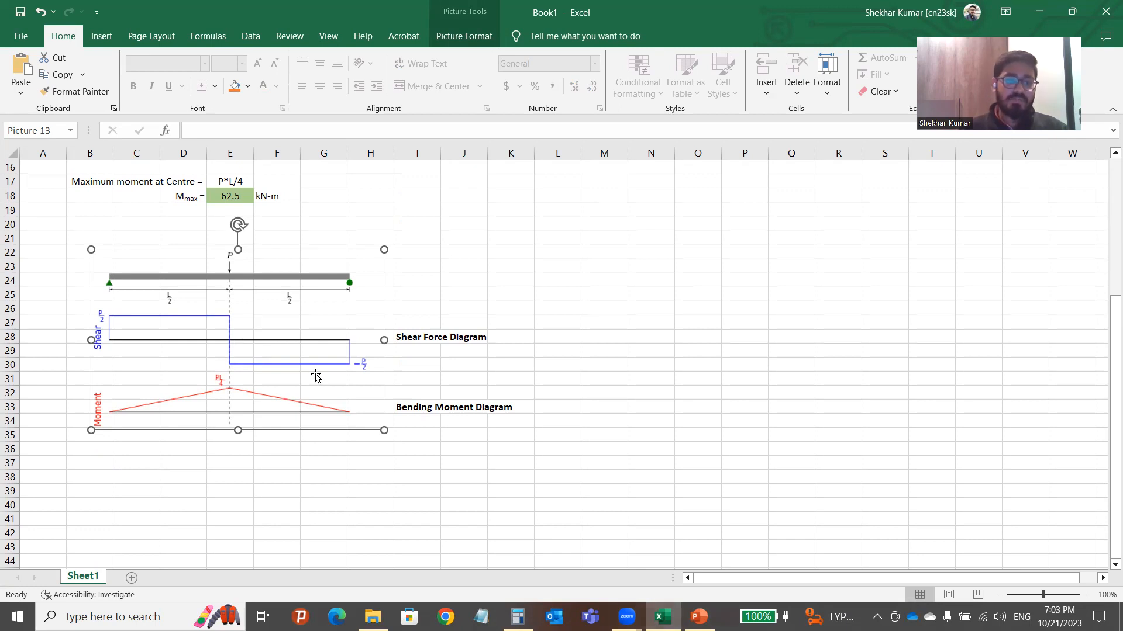
pyautogui.scroll(5, 316, 377)
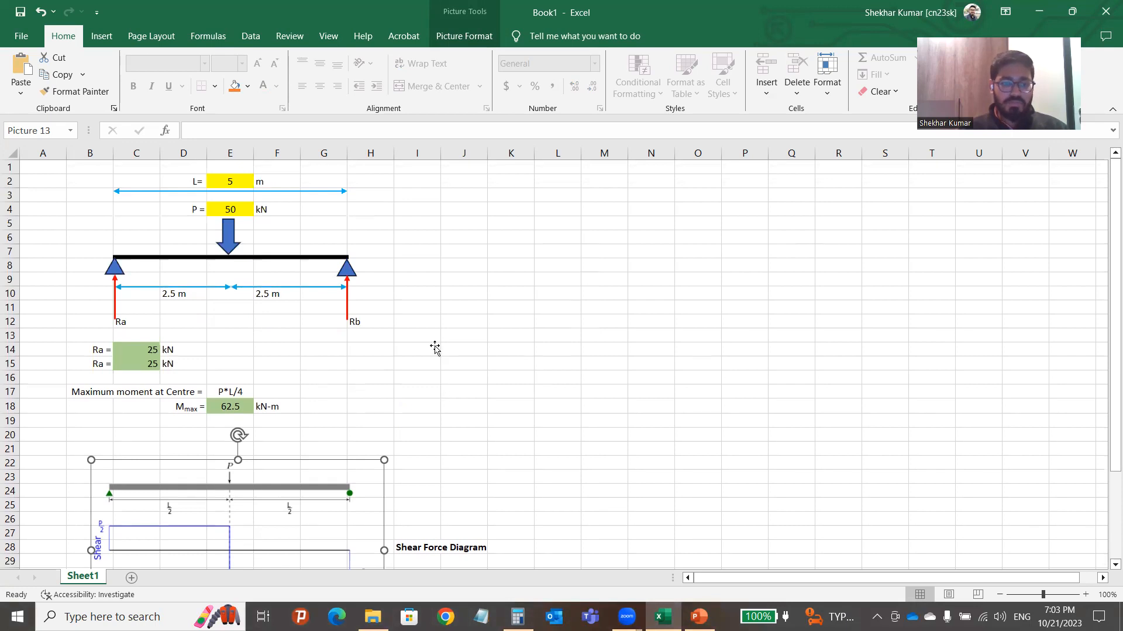
pyautogui.scroll(-20, 725, 405)
pyautogui.click(465, 377)
pyautogui.scroll(20, 688, 383)
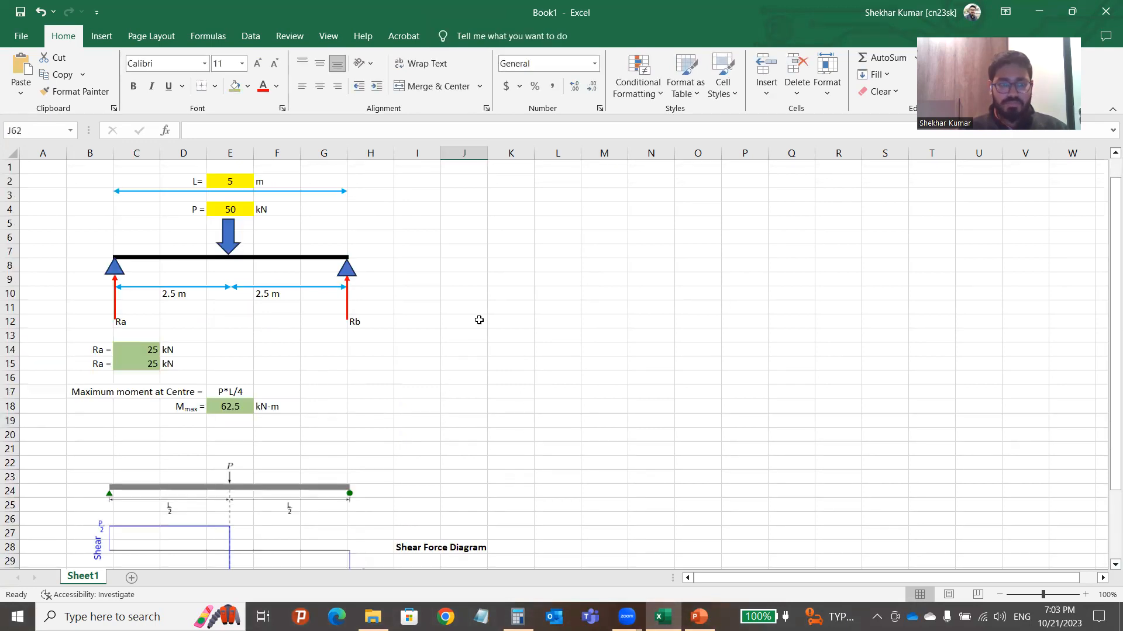
pyautogui.scroll(-10, 298, 374)
pyautogui.scroll(5, 193, 310)
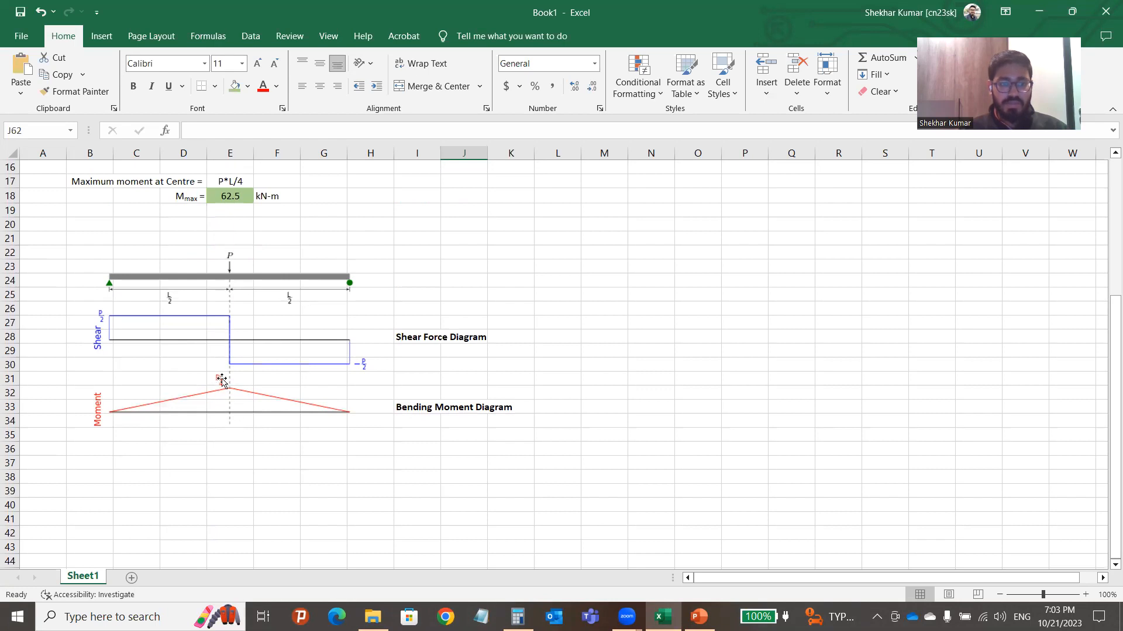
pyautogui.click(669, 424)
pyautogui.scroll(5, 388, 351)
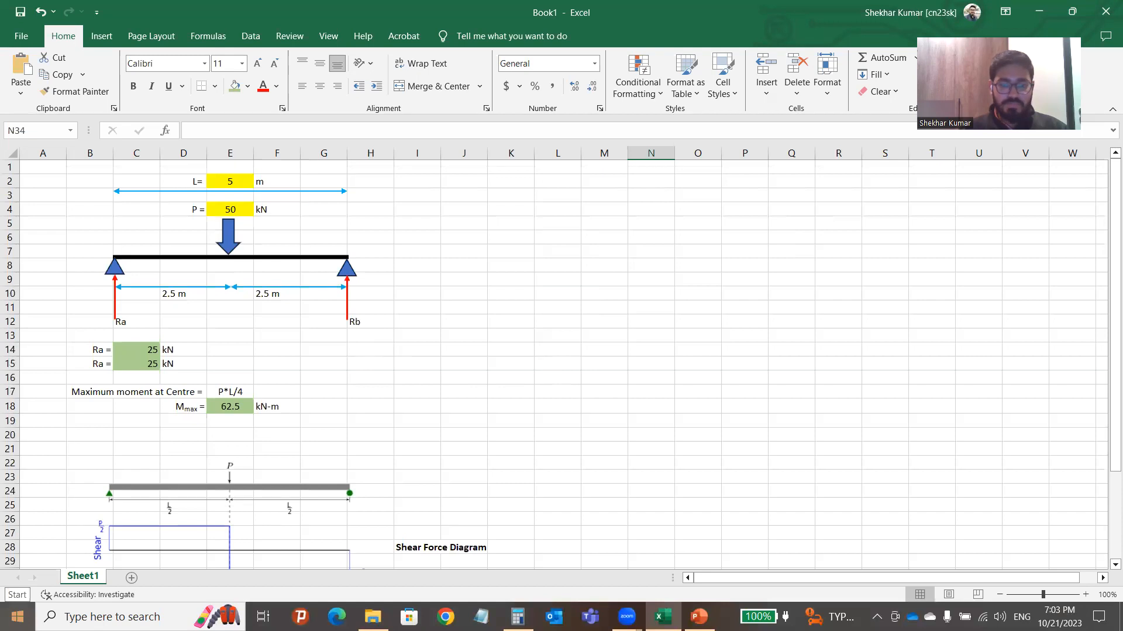
# Find STAAD.Pro through a Start menu search for 'staad' and launch it.
pyautogui.click(17, 617)
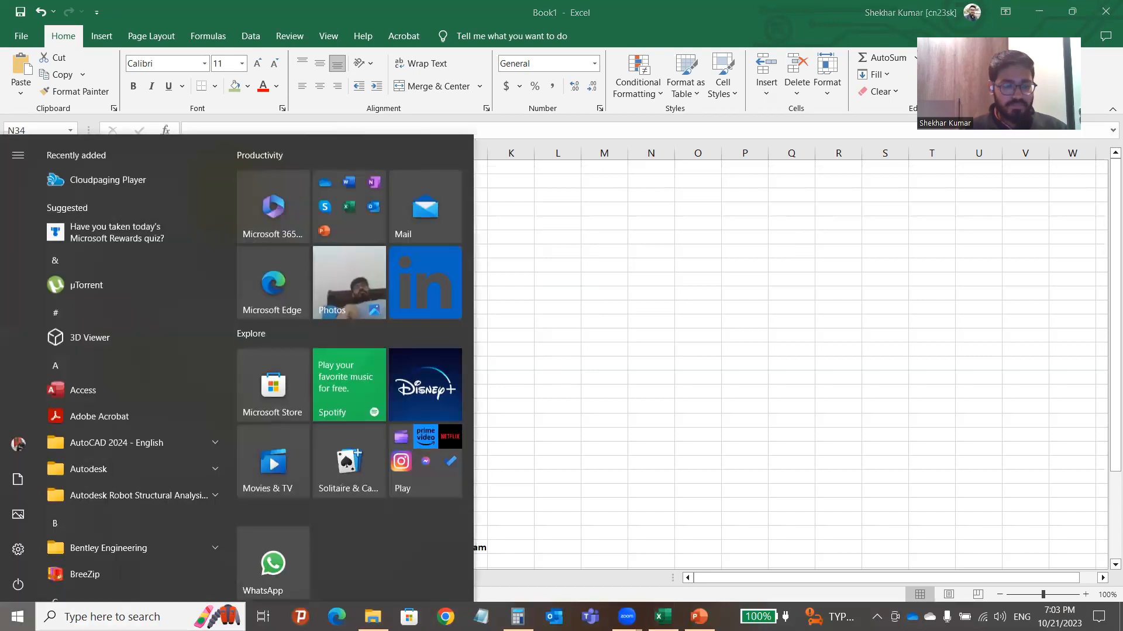
pyautogui.click(92, 617)
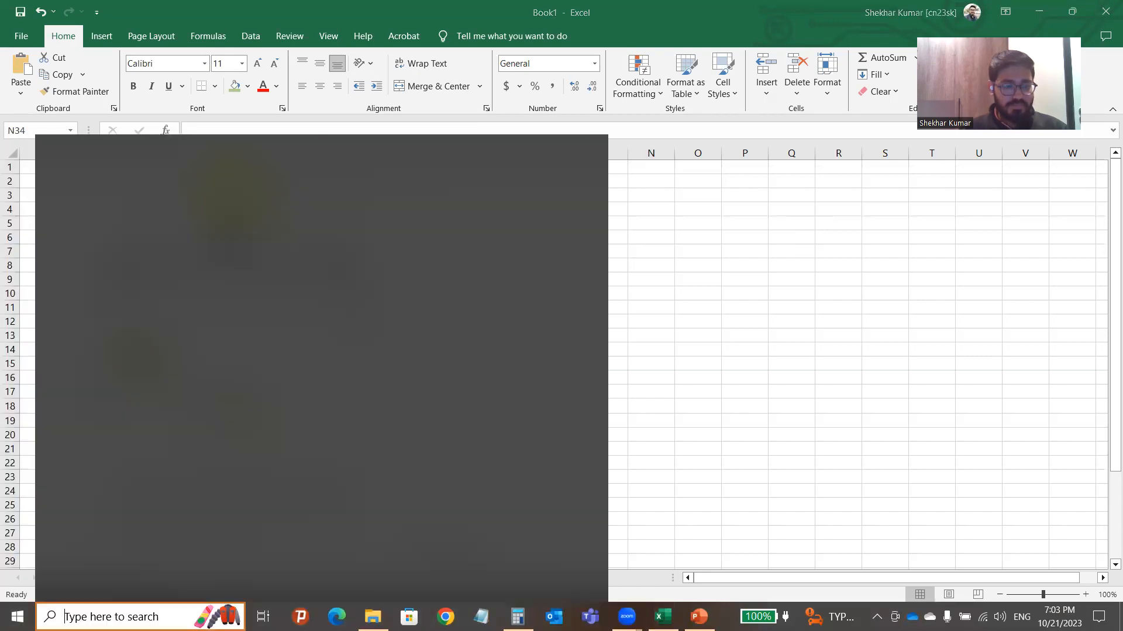
pyautogui.write('staad')
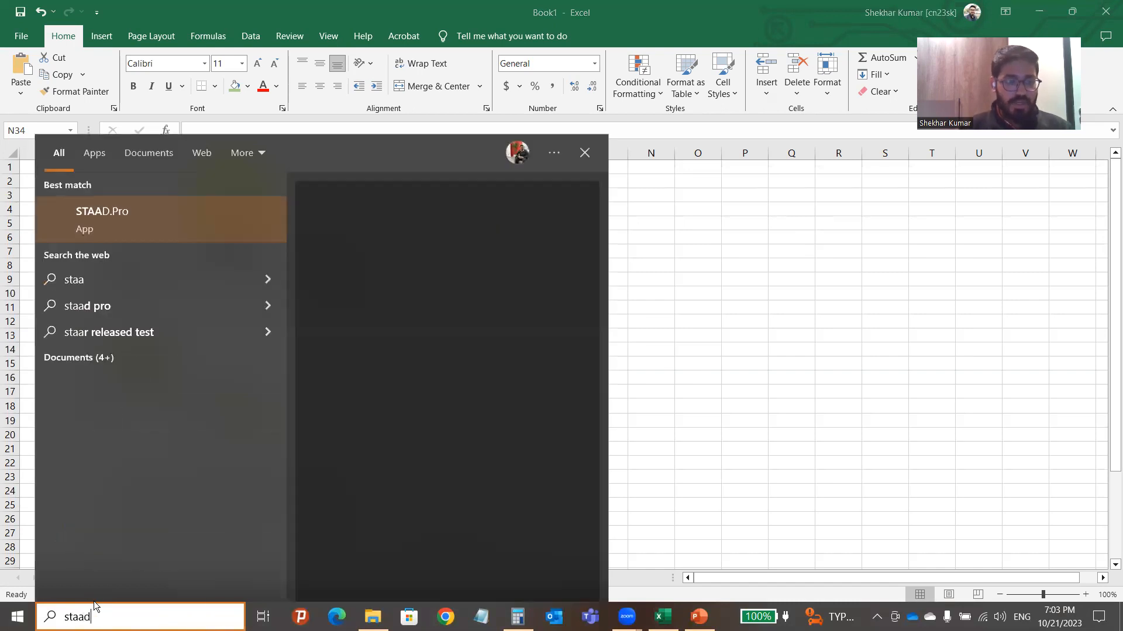
pyautogui.click(149, 221)
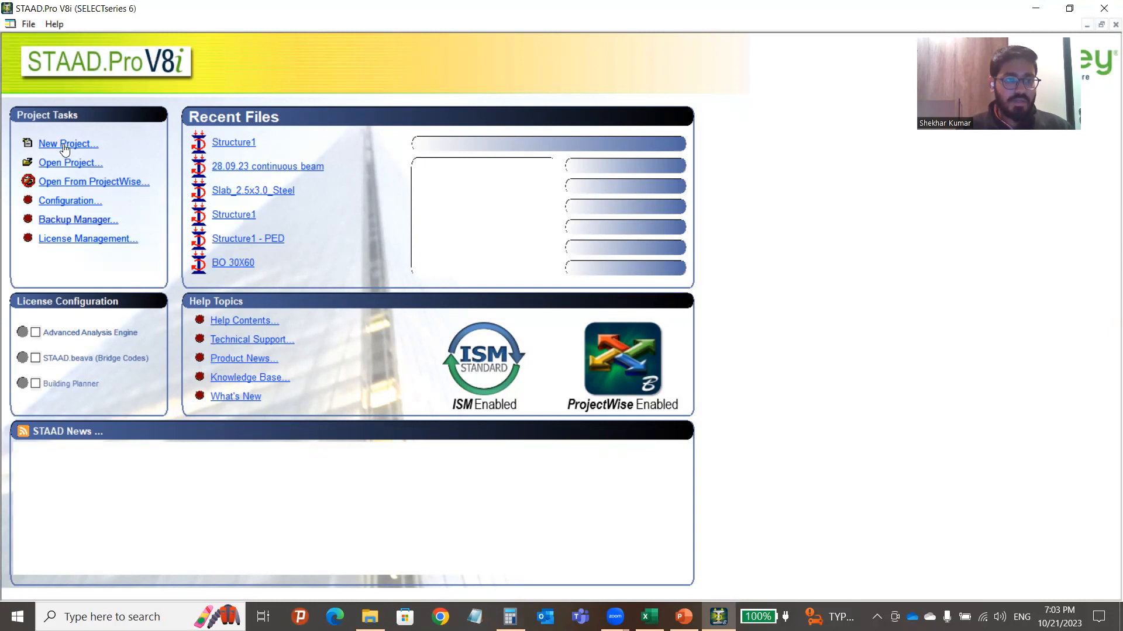
# Create a new project named Beam Design in Meter and KiloNewton units, then continue.
pyautogui.click(64, 144)
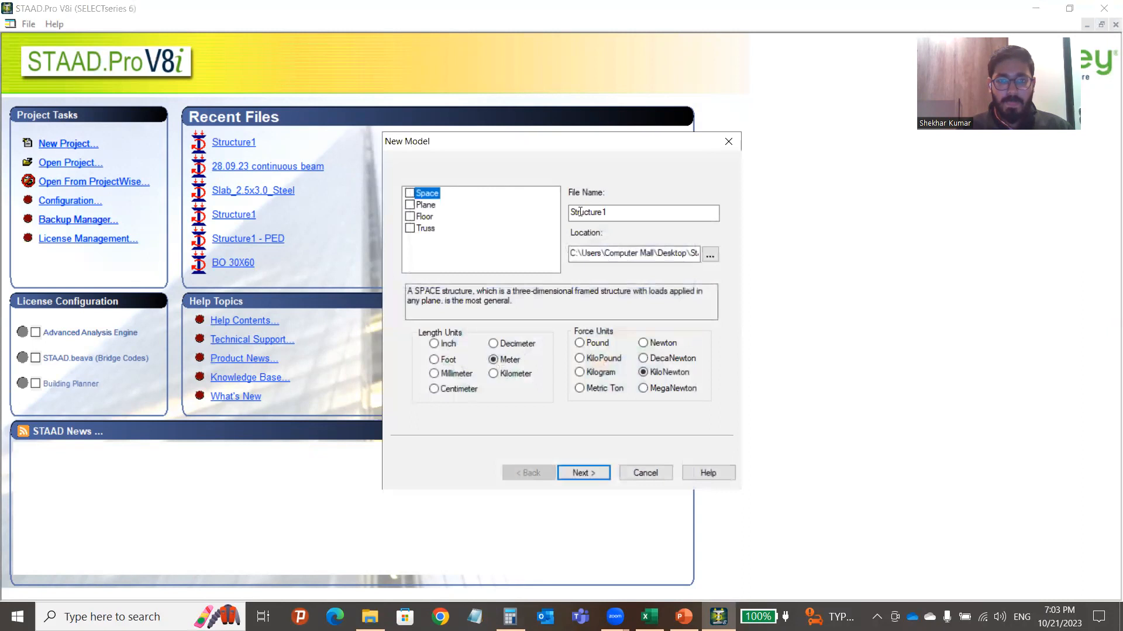
pyautogui.moveTo(615, 212); pyautogui.dragTo(567, 219)
pyautogui.write('Beam Design')
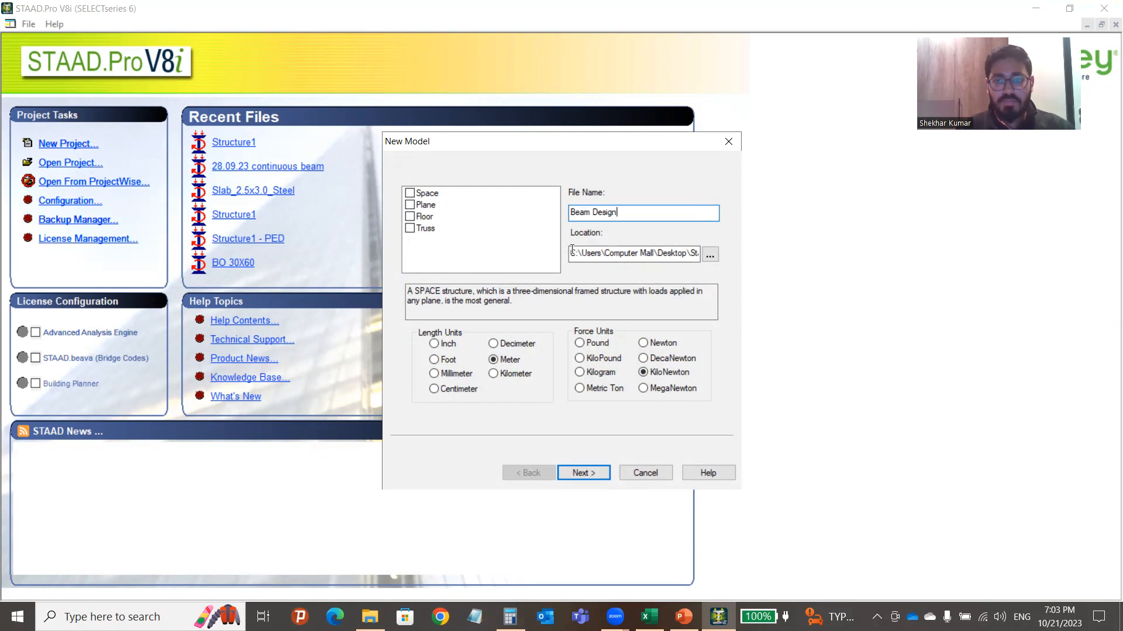
pyautogui.click(671, 255)
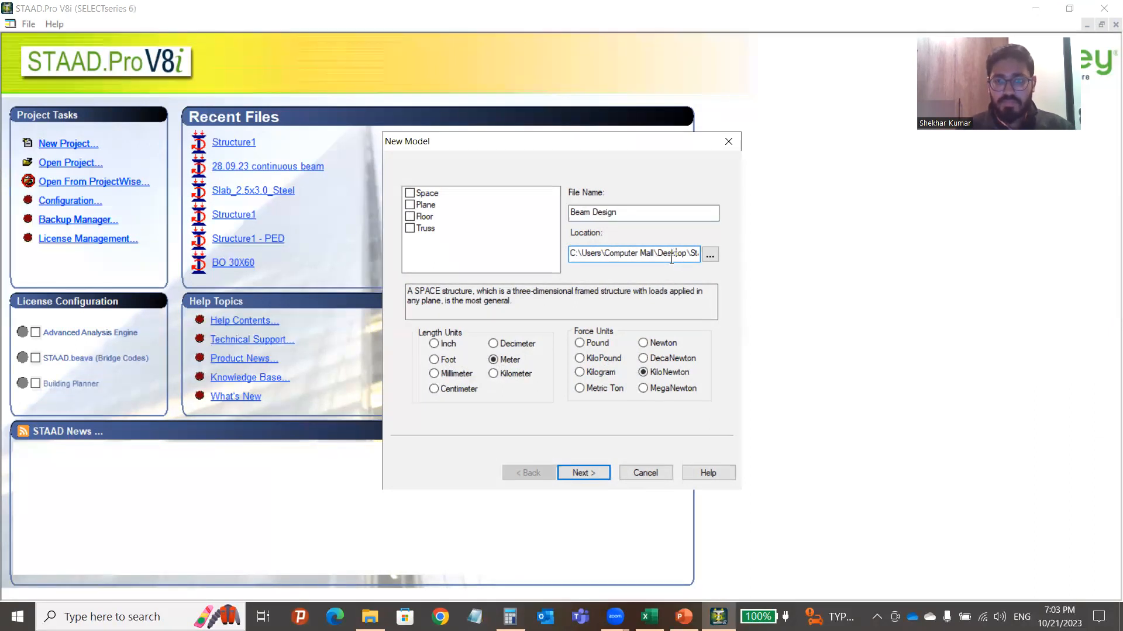
pyautogui.press('Right')
pyautogui.press('Right')
pyautogui.press('Right')
pyautogui.press('Right')
pyautogui.press('Right')
pyautogui.press('Right')
pyautogui.press('Right')
pyautogui.press('Right')
pyautogui.press('Right')
pyautogui.press('Right')
pyautogui.press('Right')
pyautogui.press('Right')
pyautogui.press('Right')
pyautogui.press('Right')
pyautogui.press('Right')
pyautogui.press('Right')
pyautogui.press('Right')
pyautogui.press('Right')
pyautogui.press('Right')
pyautogui.press('Right')
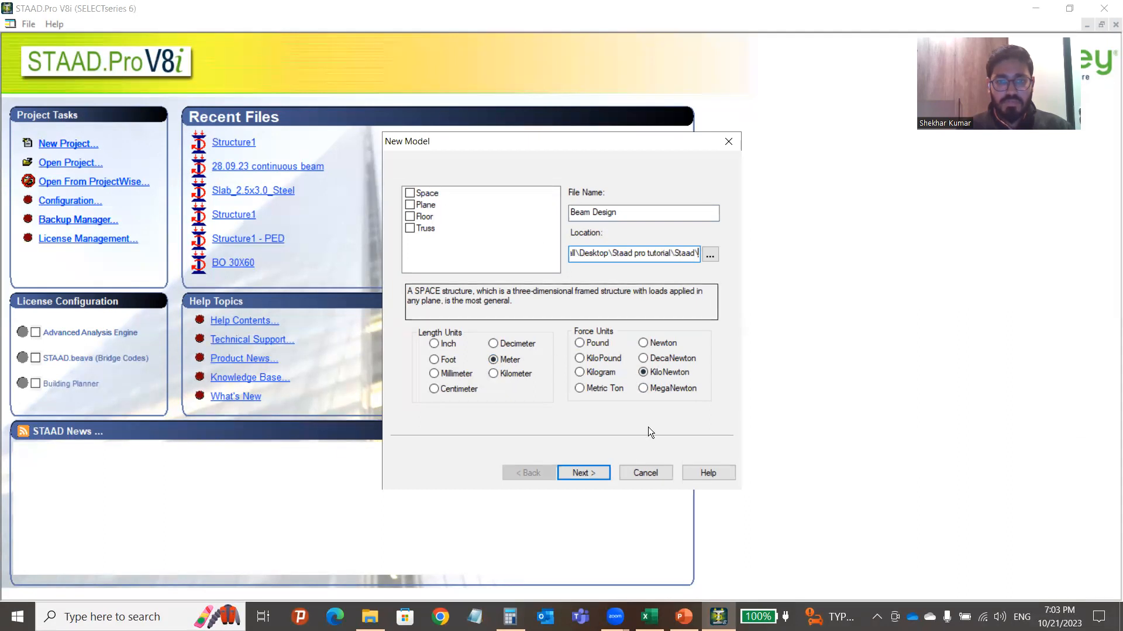
pyautogui.click(593, 472)
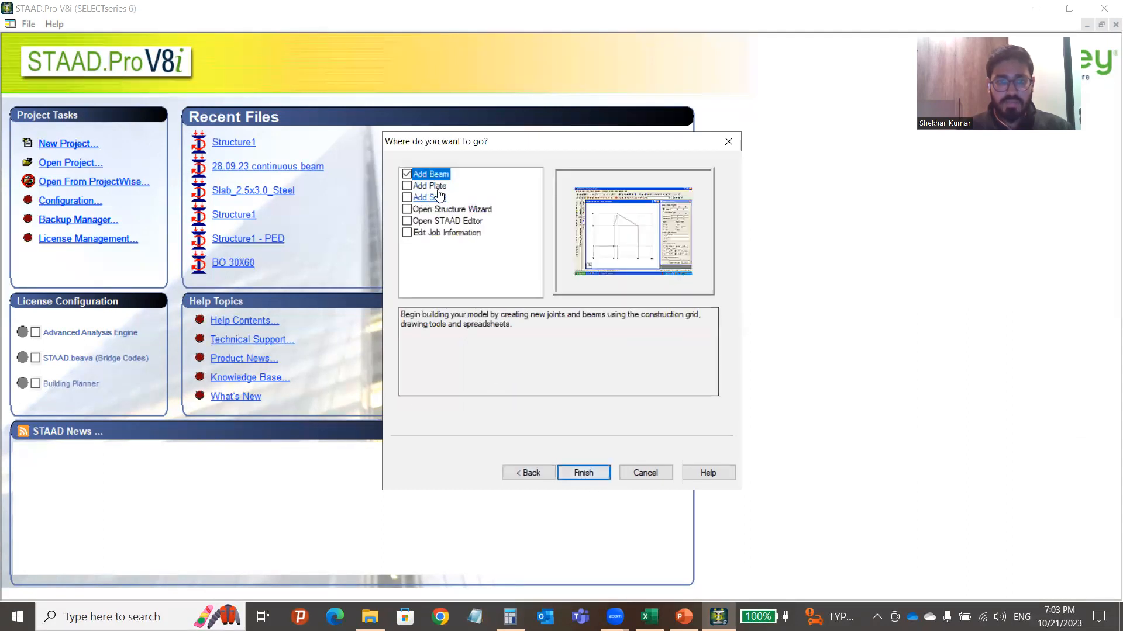
# Finish the wizard with Add Beam, close the Snap Node/Beam panel, then switch to Excel.
pyautogui.click(588, 472)
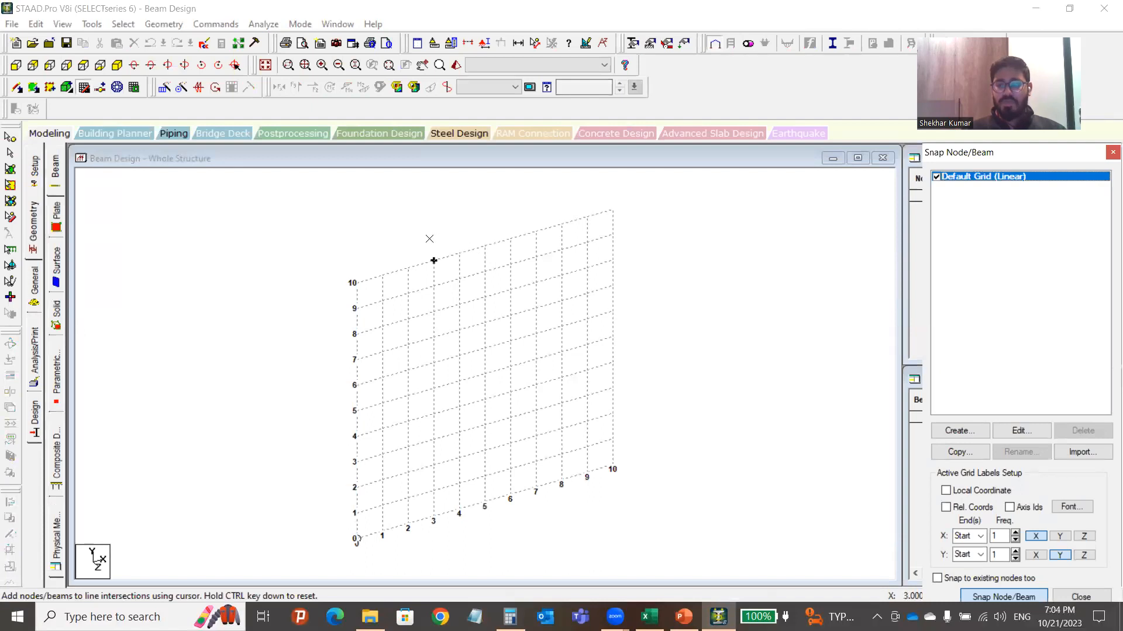
pyautogui.scroll(-3, 465, 244)
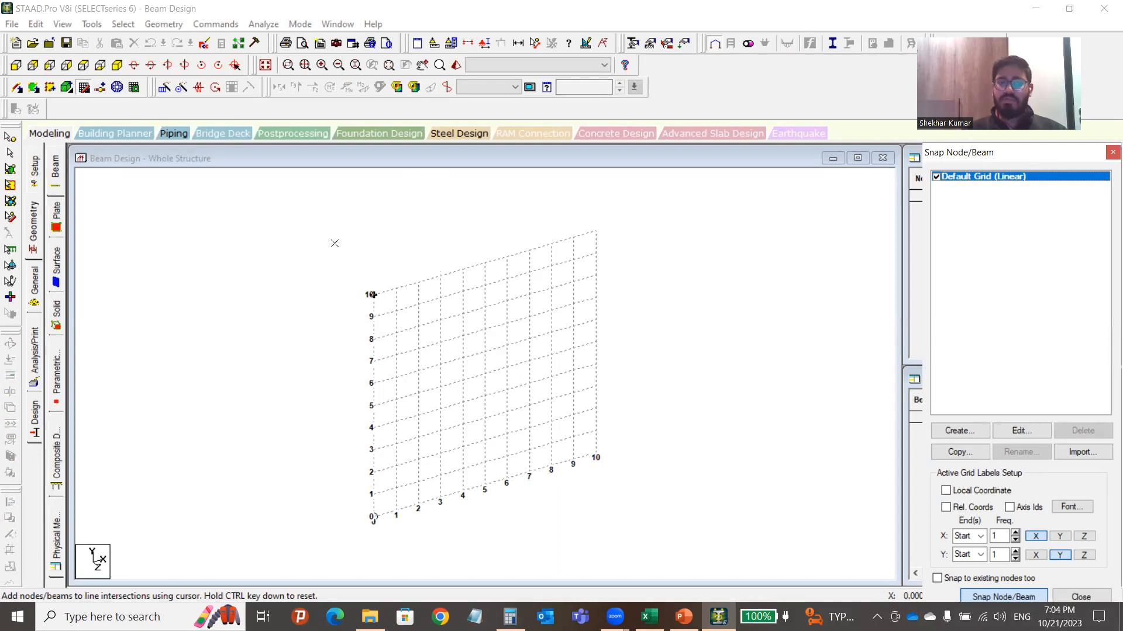
pyautogui.click(84, 89)
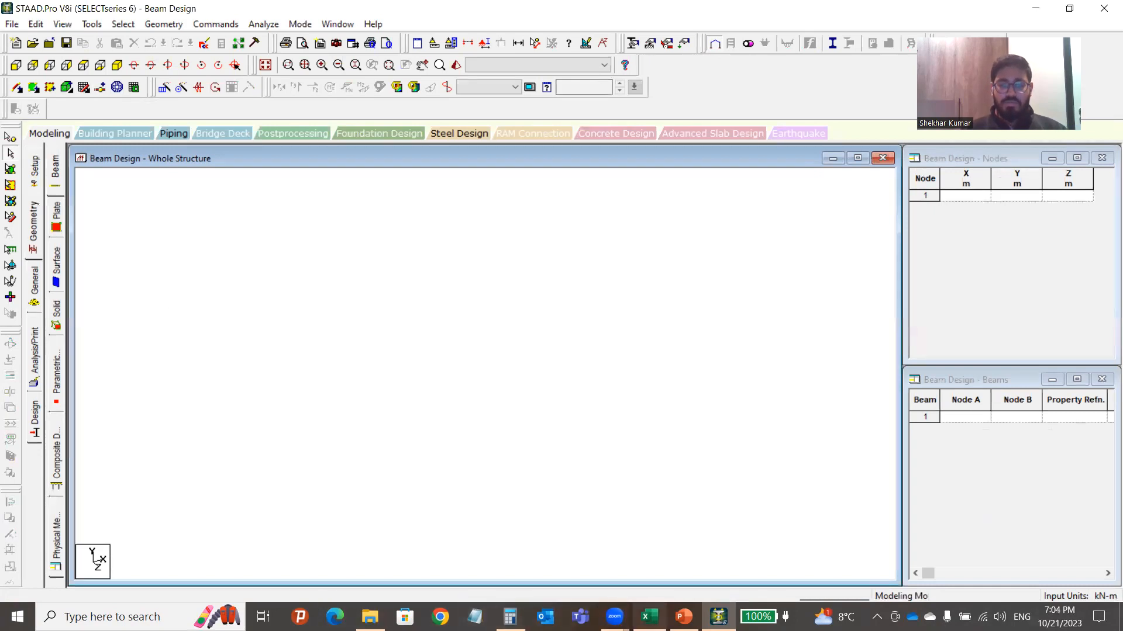
pyautogui.click(649, 617)
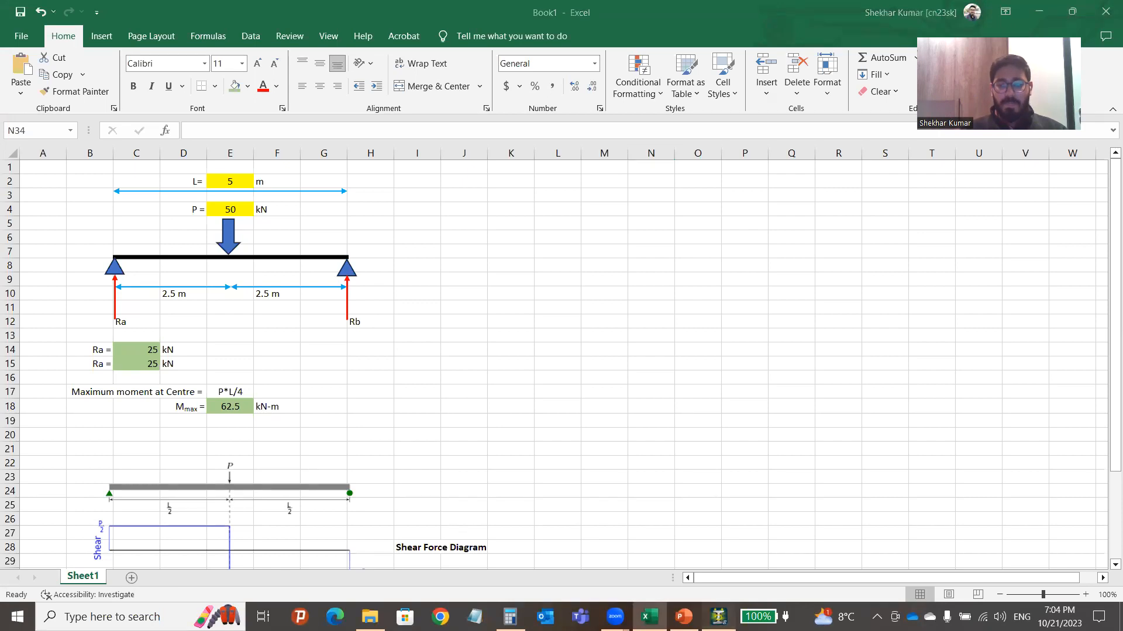
# Enter 'Beam Design' as the job title, then return to the blank Nodes and Beams tables.
pyautogui.click(718, 617)
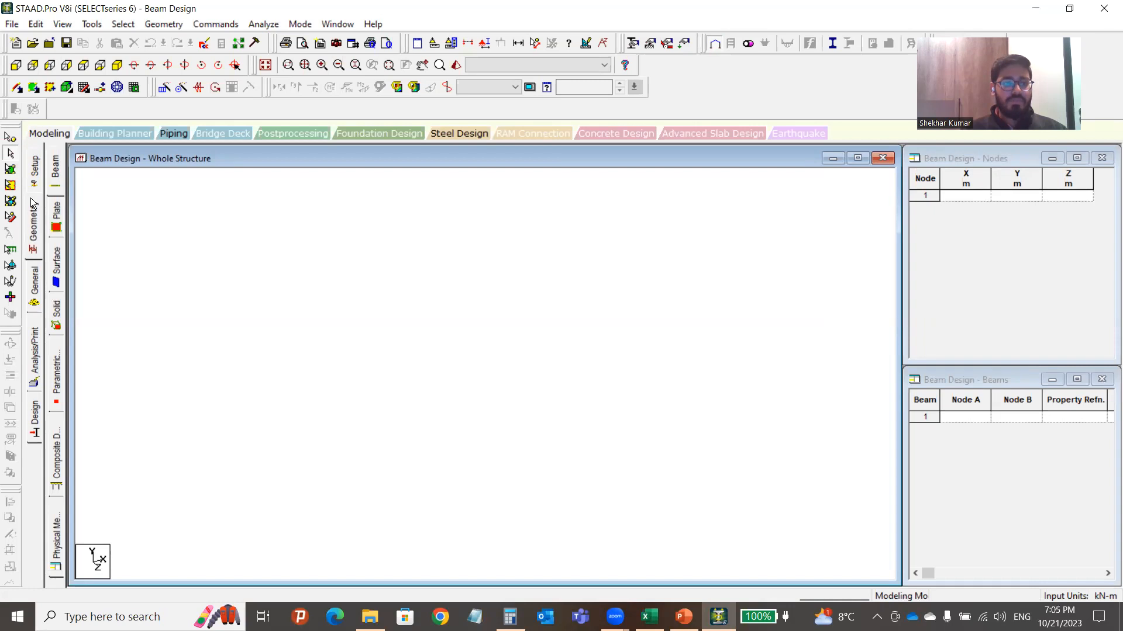
pyautogui.click(35, 169)
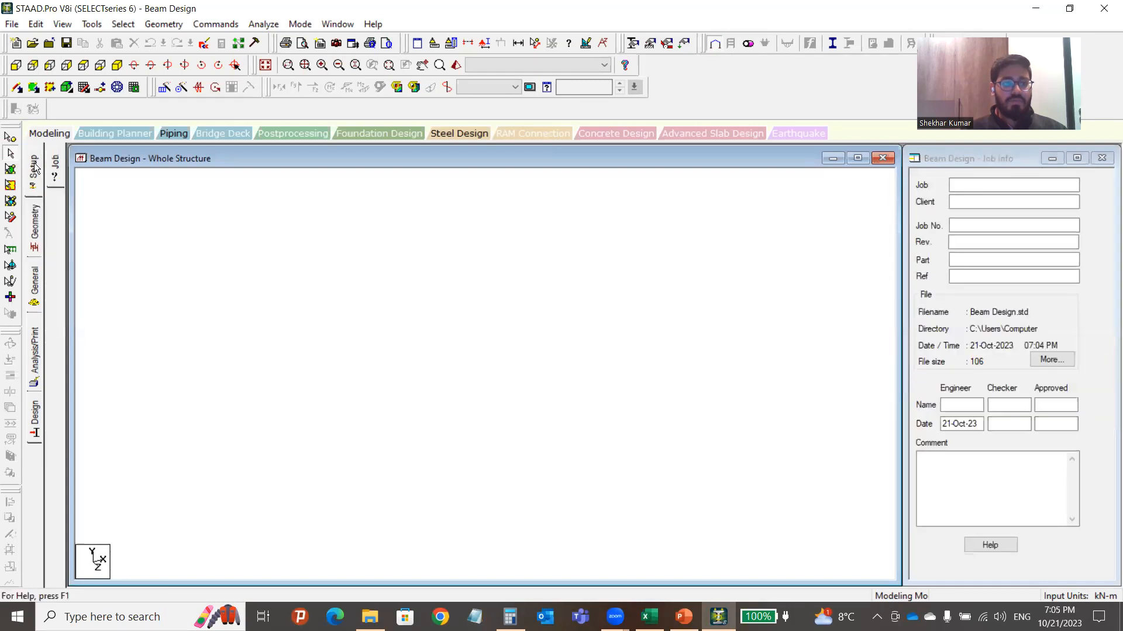
pyautogui.click(1016, 182)
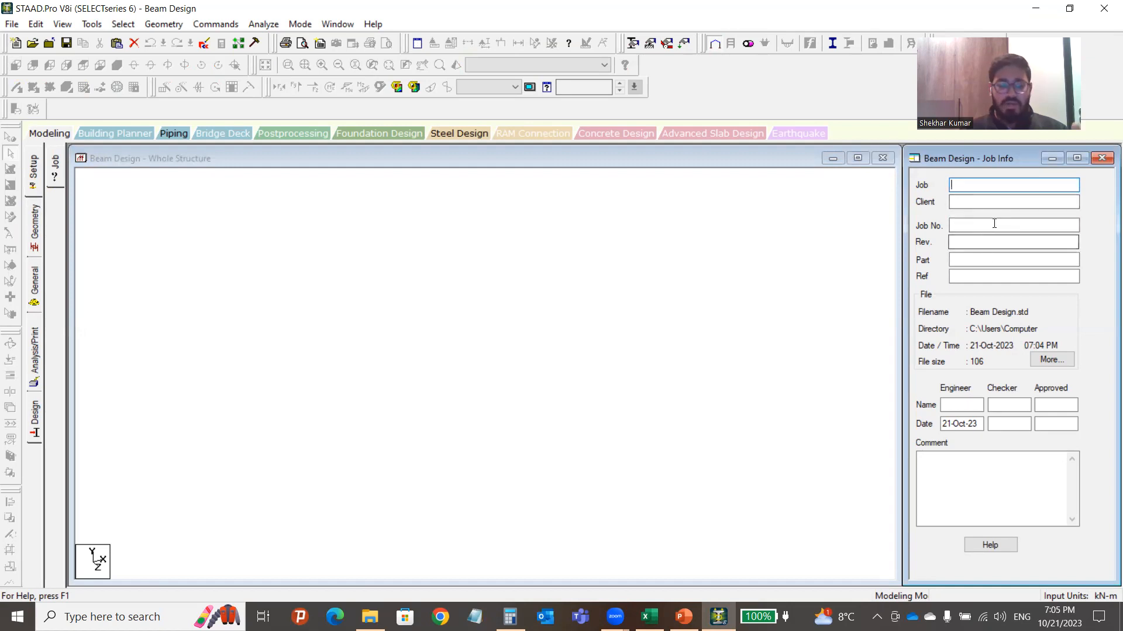
pyautogui.write('Bea')
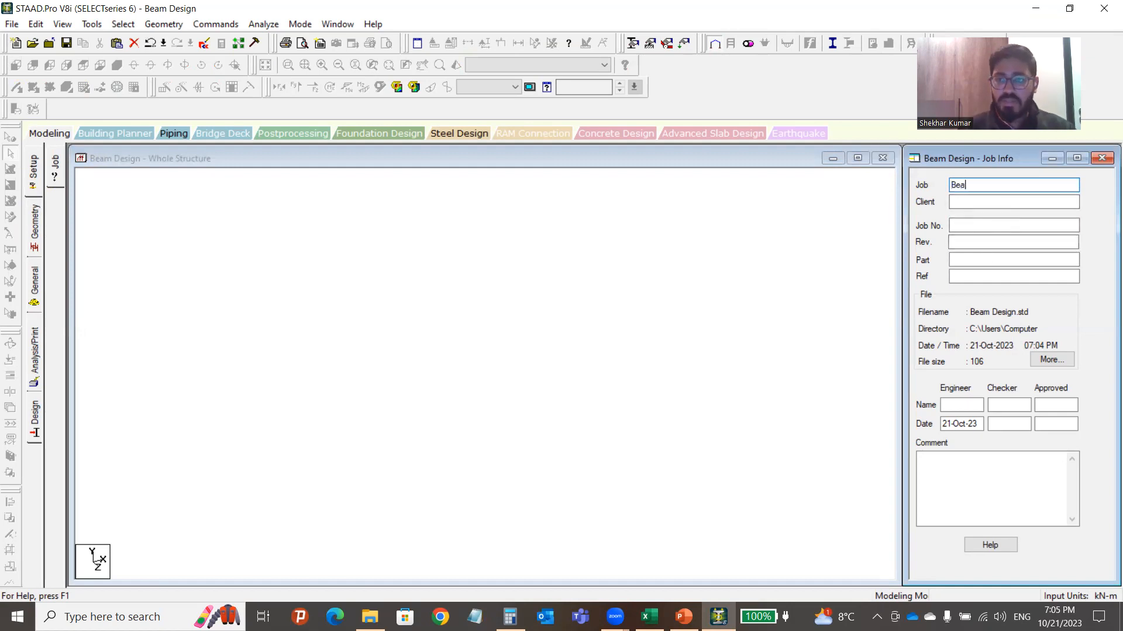
pyautogui.write('m Design')
pyautogui.click(659, 306)
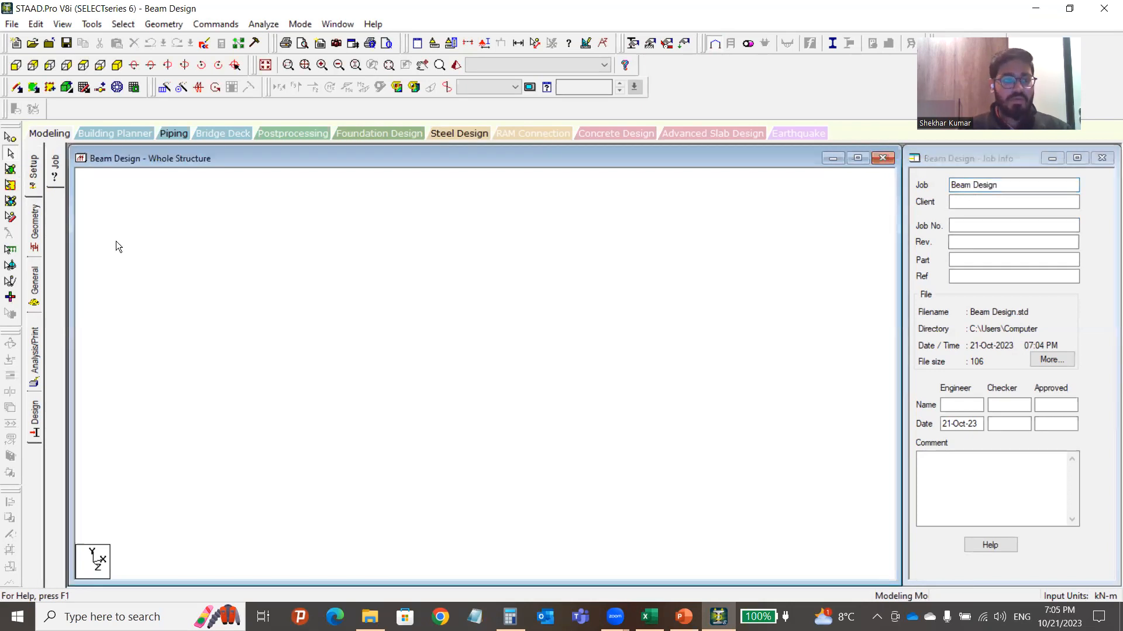
pyautogui.click(38, 234)
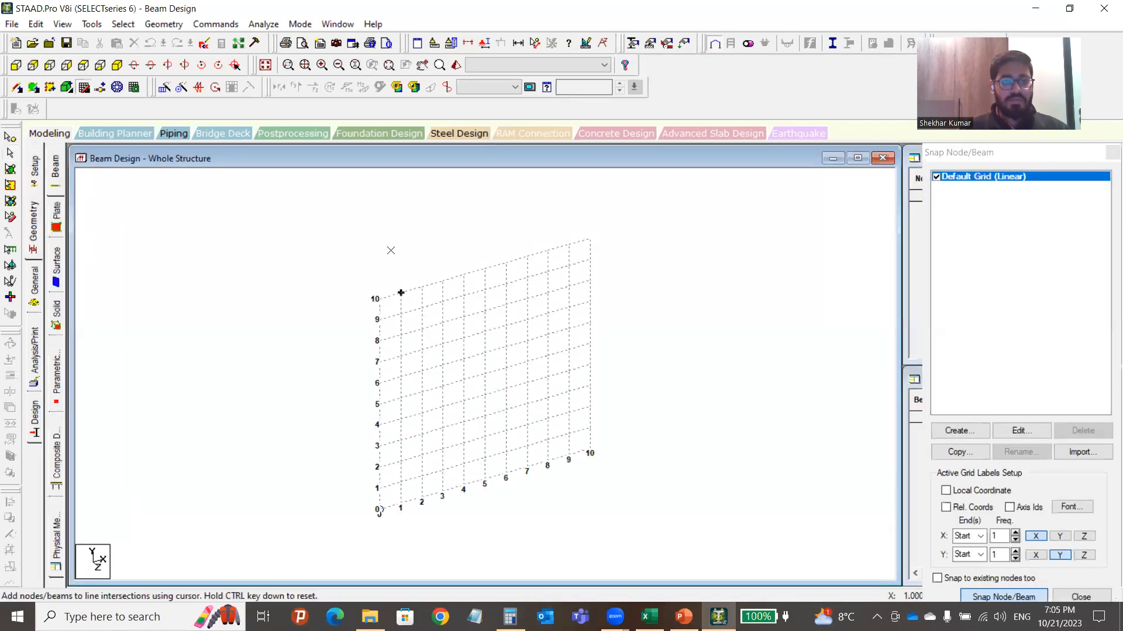
pyautogui.click(88, 90)
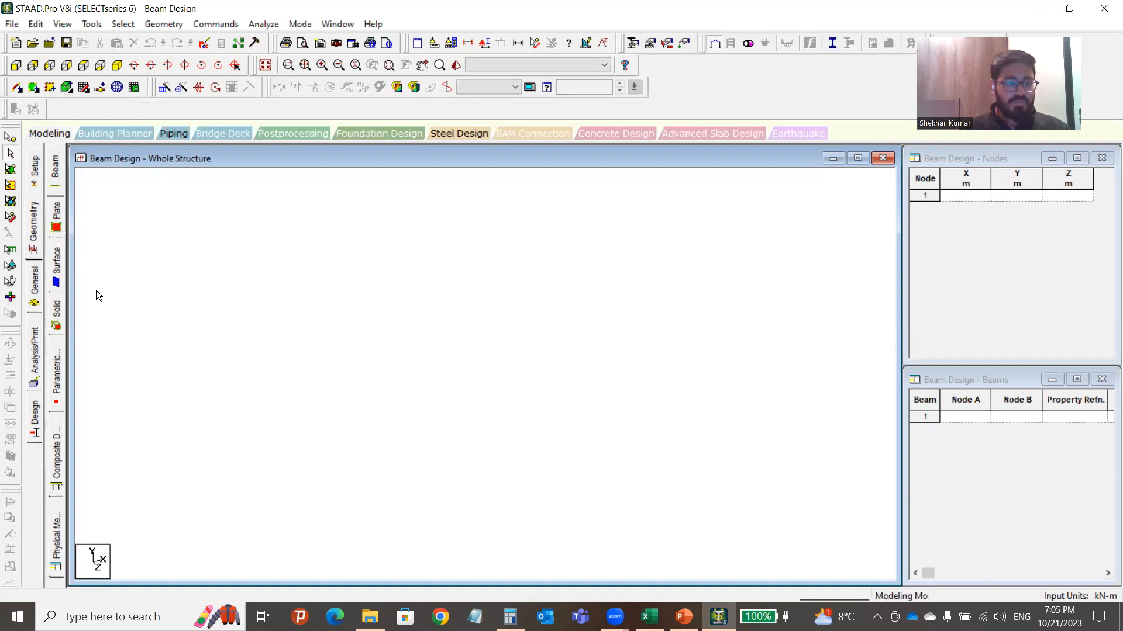
# Enter node 1 at X = 0 and node 2 at X = 5 m in the Nodes table.
pyautogui.click(974, 195)
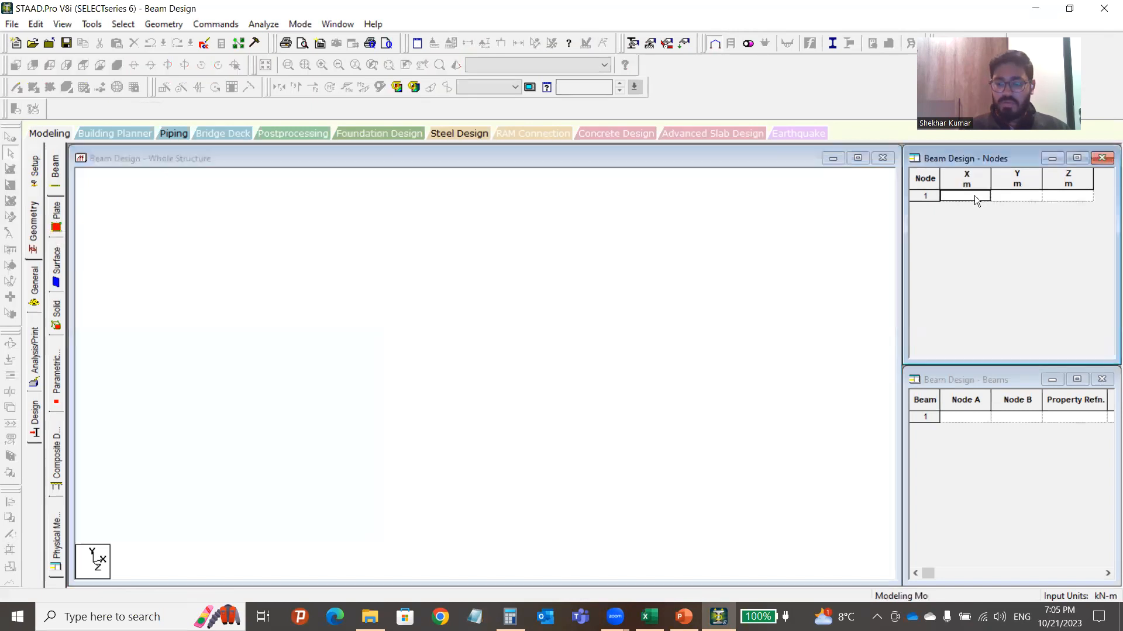
pyautogui.write('0')
pyautogui.press('Tab')
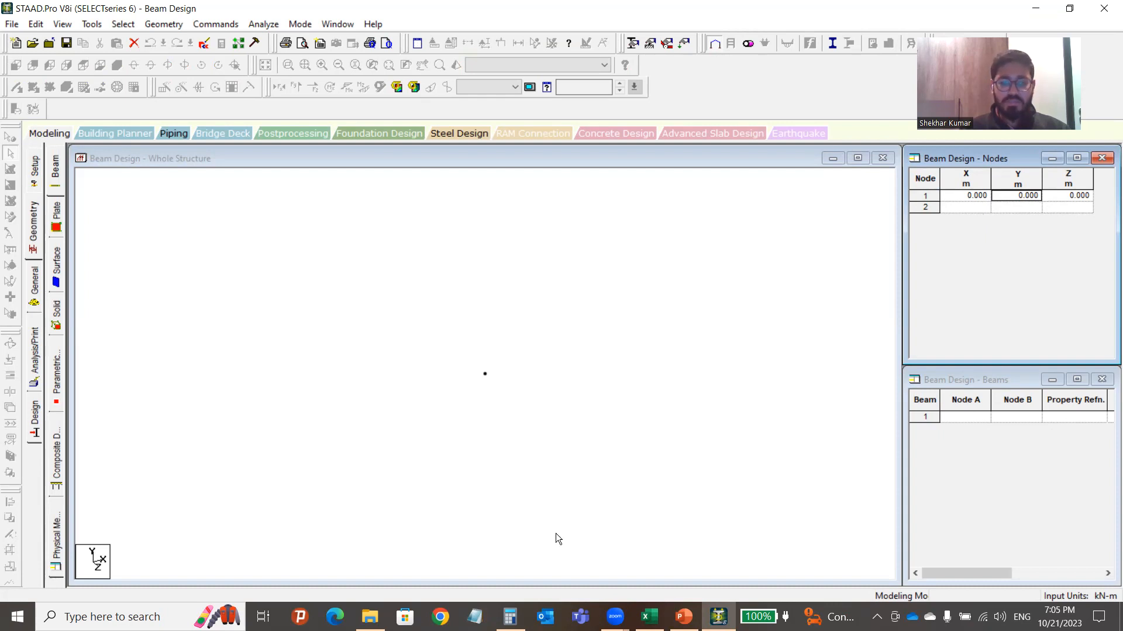
pyautogui.click(971, 207)
pyautogui.write('5')
pyautogui.press('Tab')
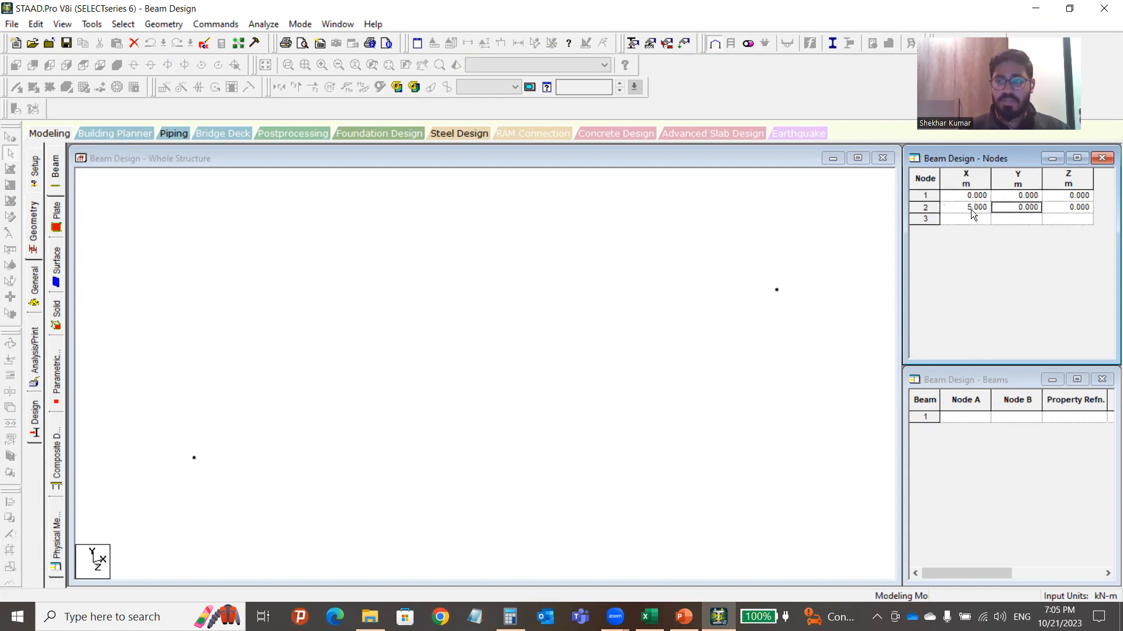
pyautogui.click(748, 261)
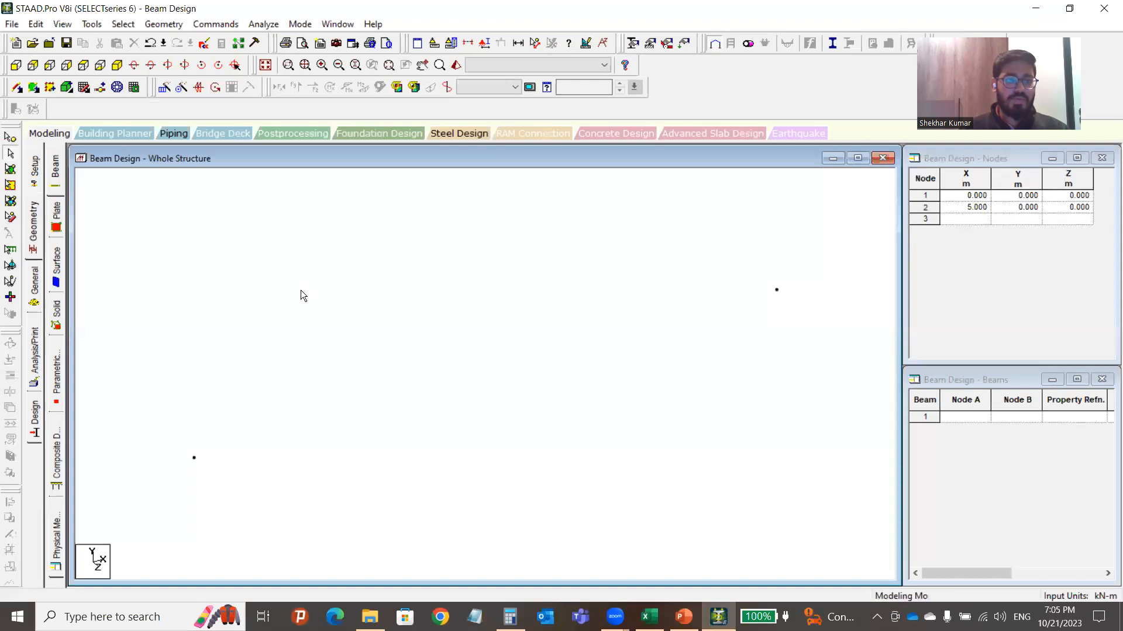
pyautogui.click(17, 89)
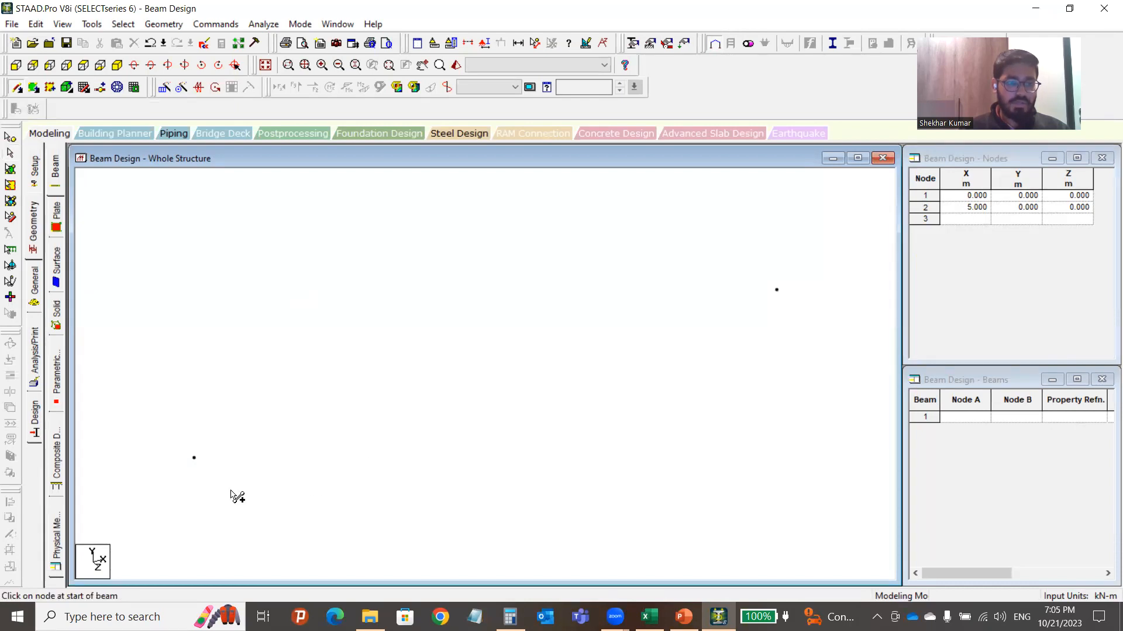
# Draw beam 1 from node 1 to node 2 and check the new member.
pyautogui.moveTo(194, 458); pyautogui.dragTo(777, 291)
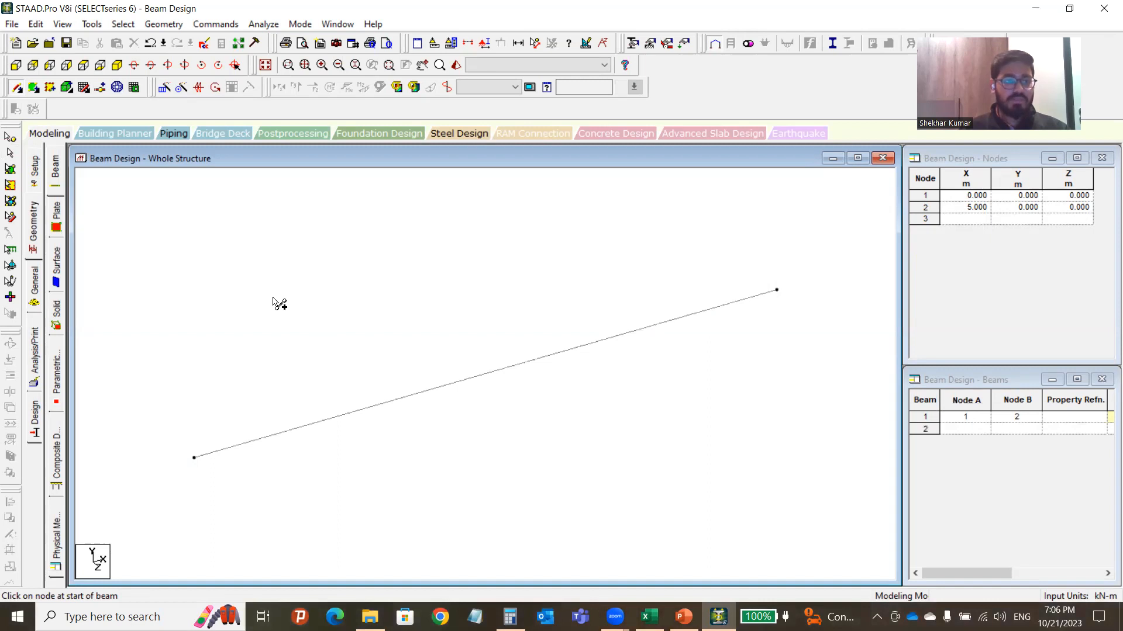
pyautogui.click(10, 138)
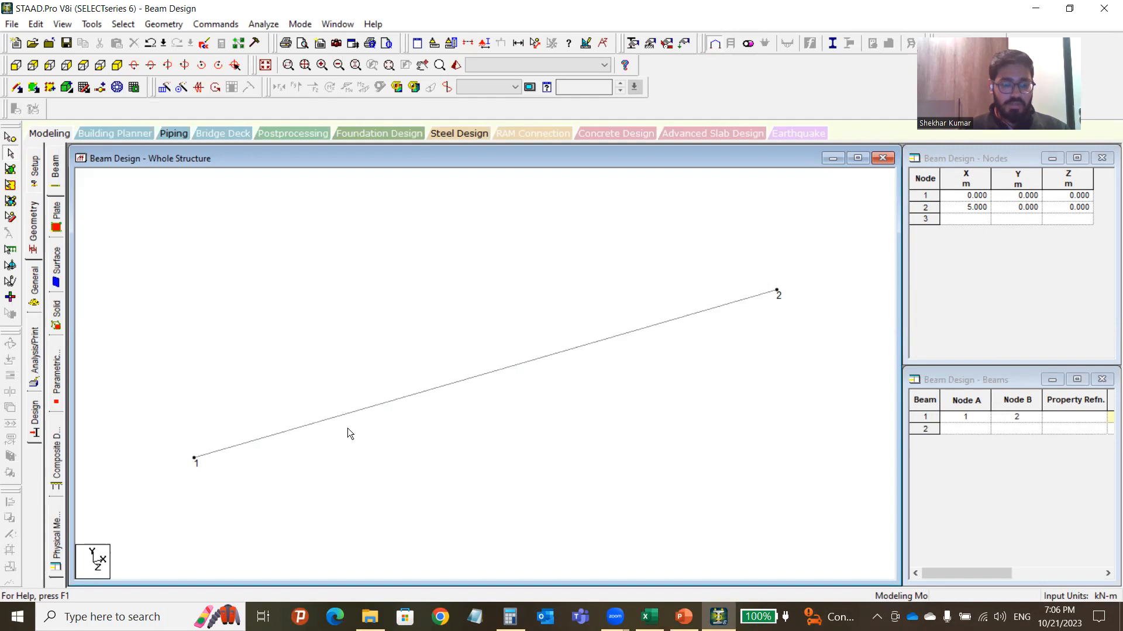
pyautogui.click(415, 394)
pyautogui.click(428, 422)
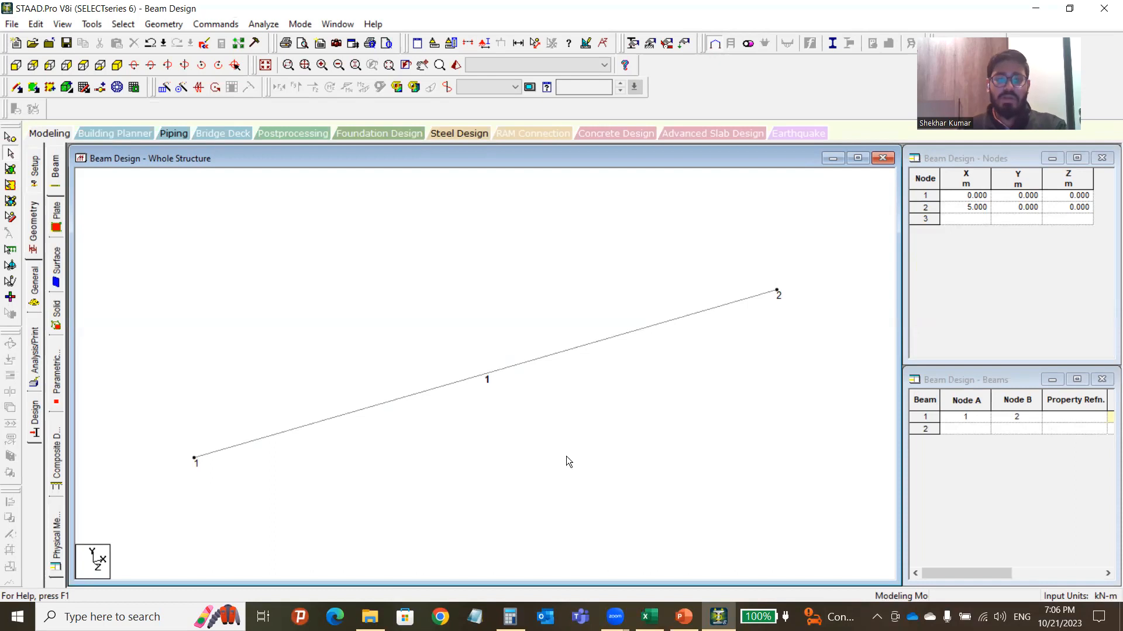
pyautogui.click(36, 283)
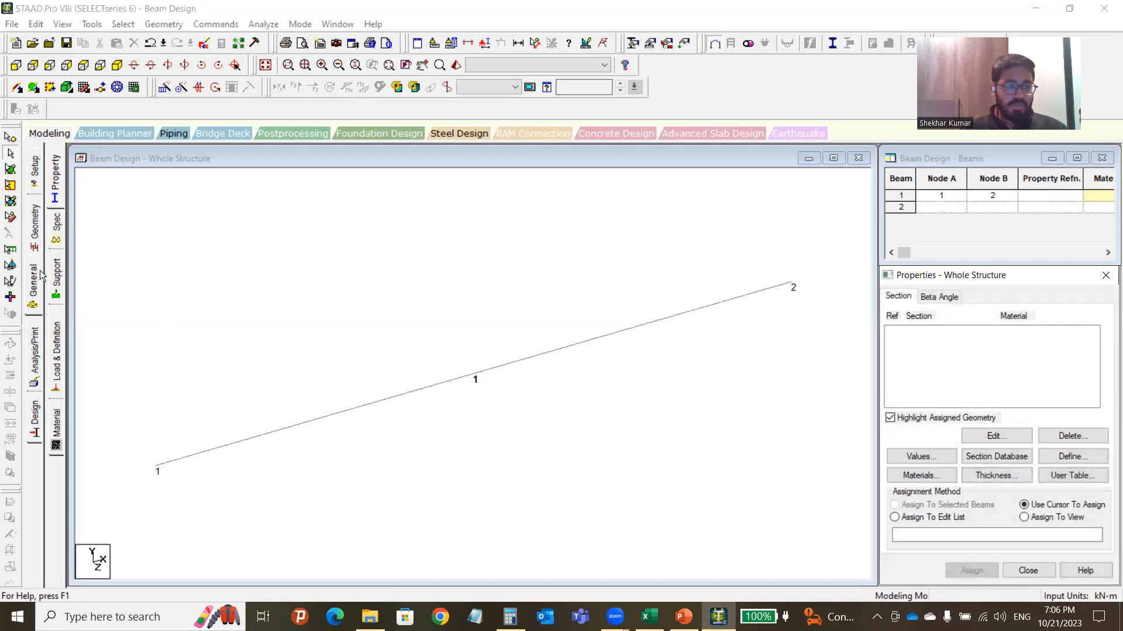
# Create a new pinned support definition, S2.
pyautogui.click(57, 279)
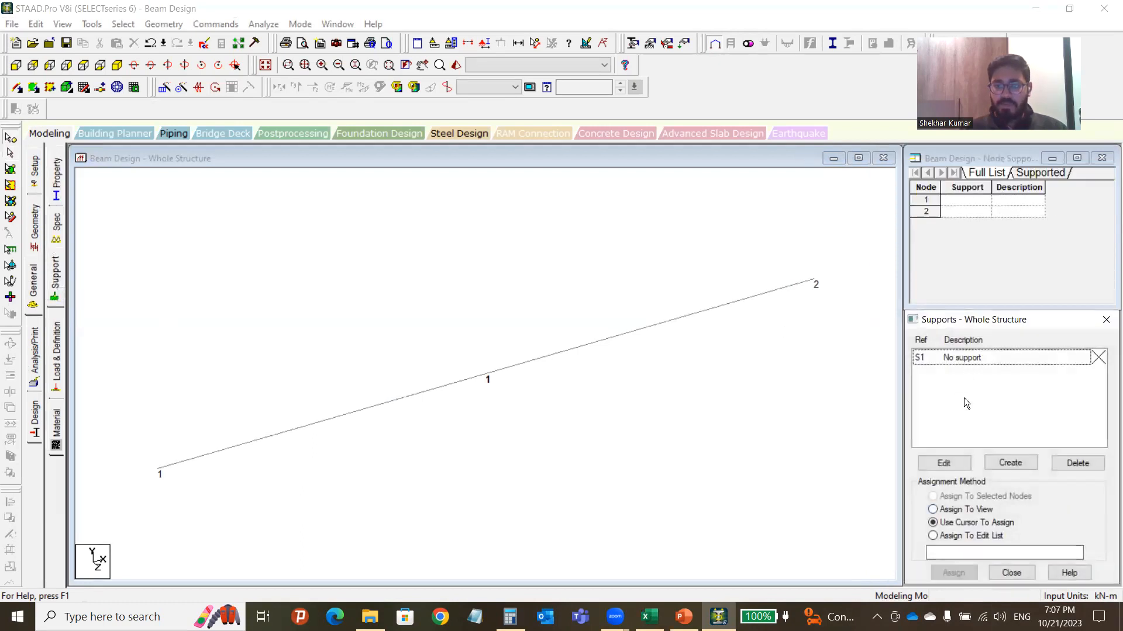
pyautogui.click(1010, 463)
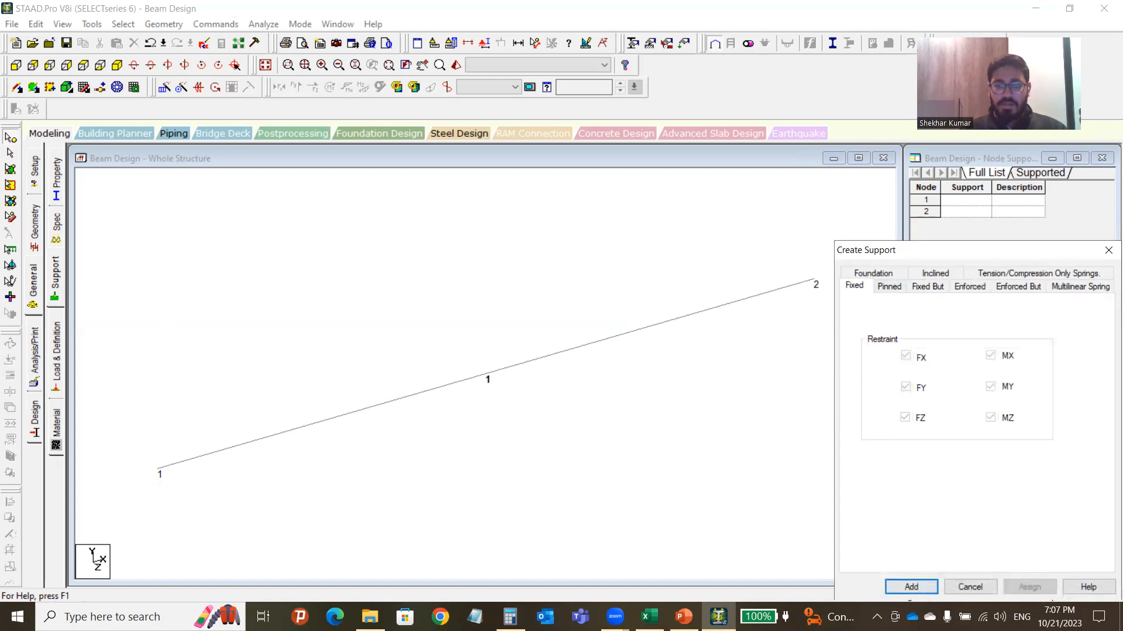
pyautogui.click(649, 617)
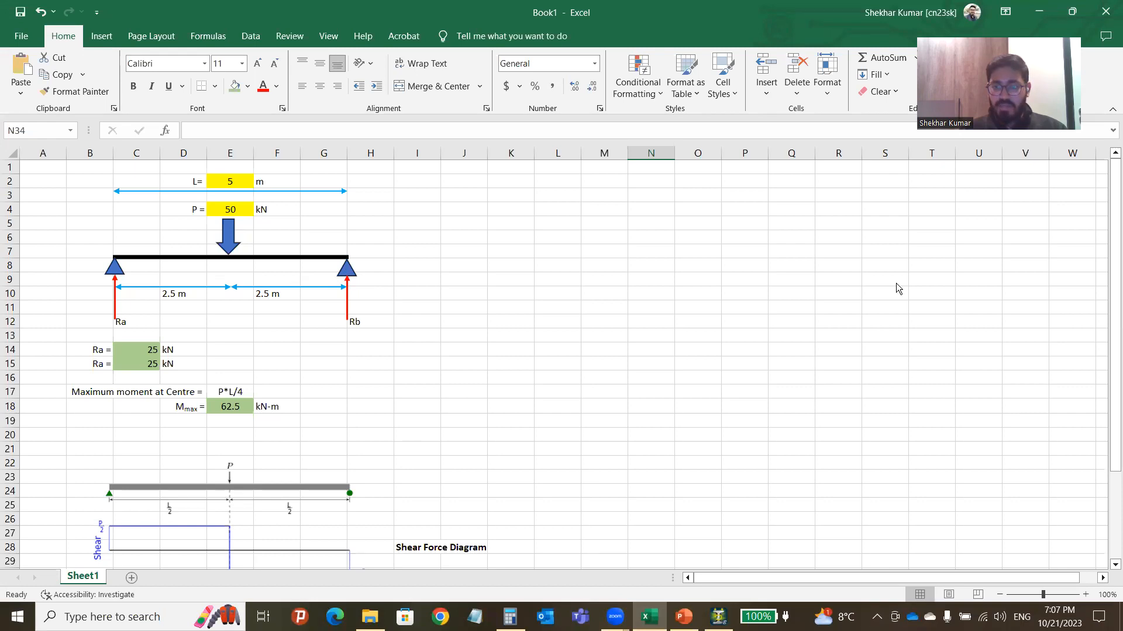
pyautogui.hotkey('alt', 'Tab')
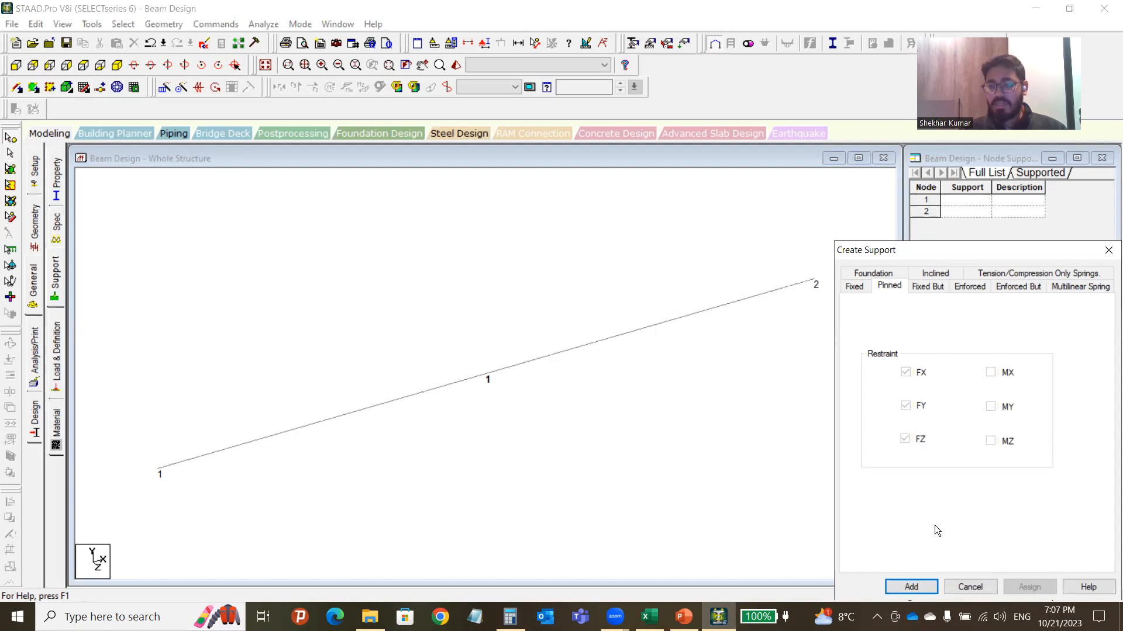
pyautogui.click(911, 587)
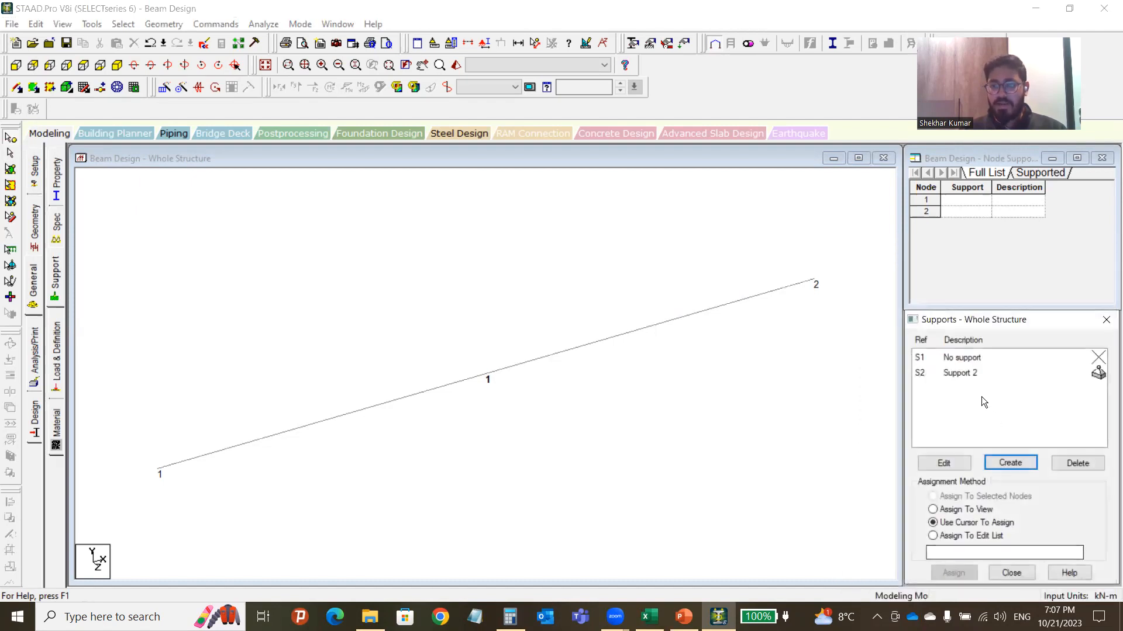
# Assign support S2 to both nodes in view and show the beam in front elevation.
pyautogui.click(961, 373)
pyautogui.click(958, 510)
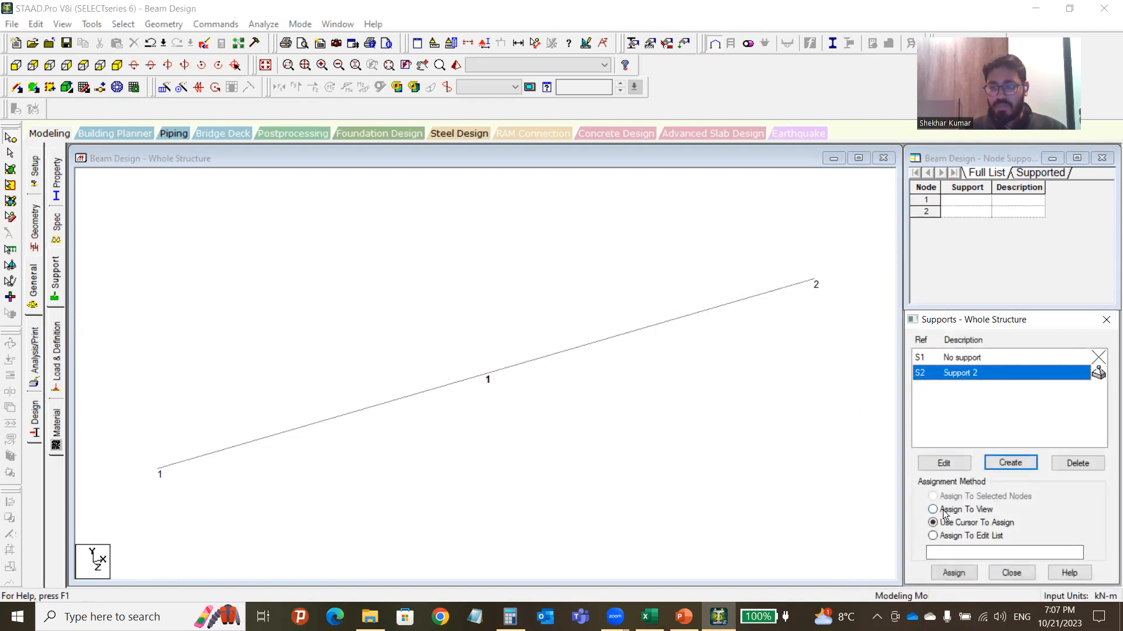
pyautogui.click(954, 573)
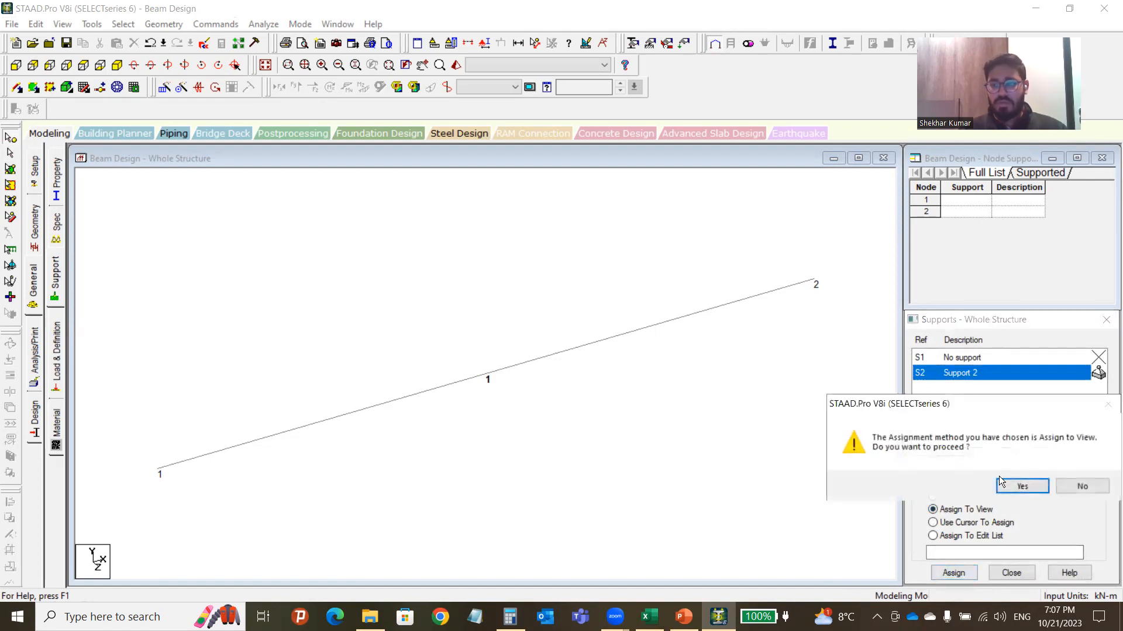
pyautogui.click(1017, 487)
pyautogui.click(699, 432)
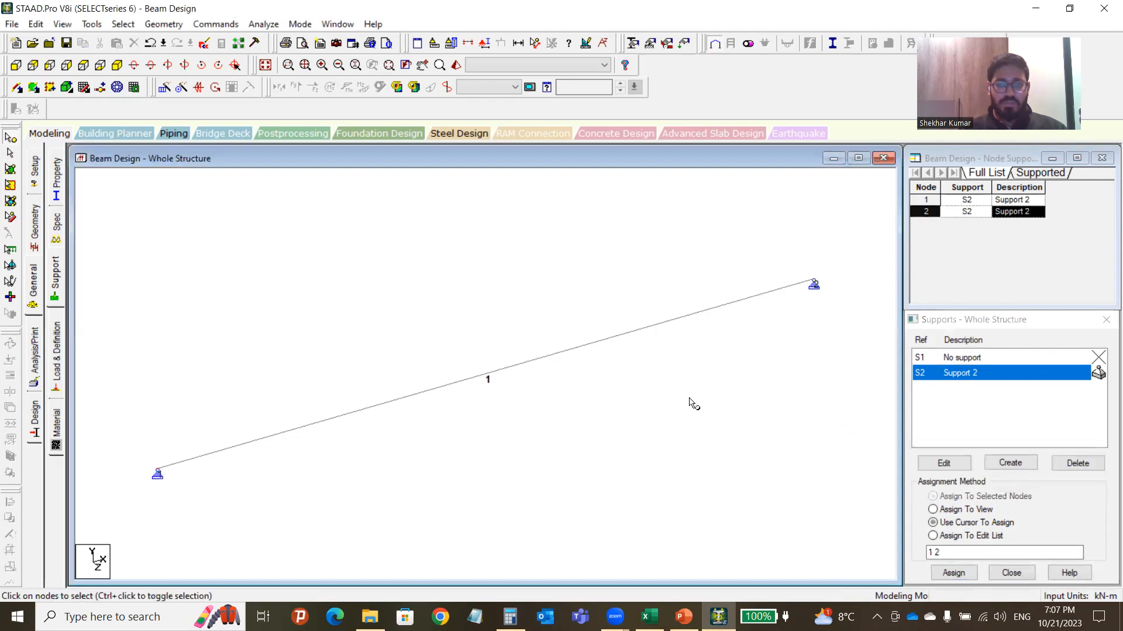
pyautogui.scroll(-1, 303, 426)
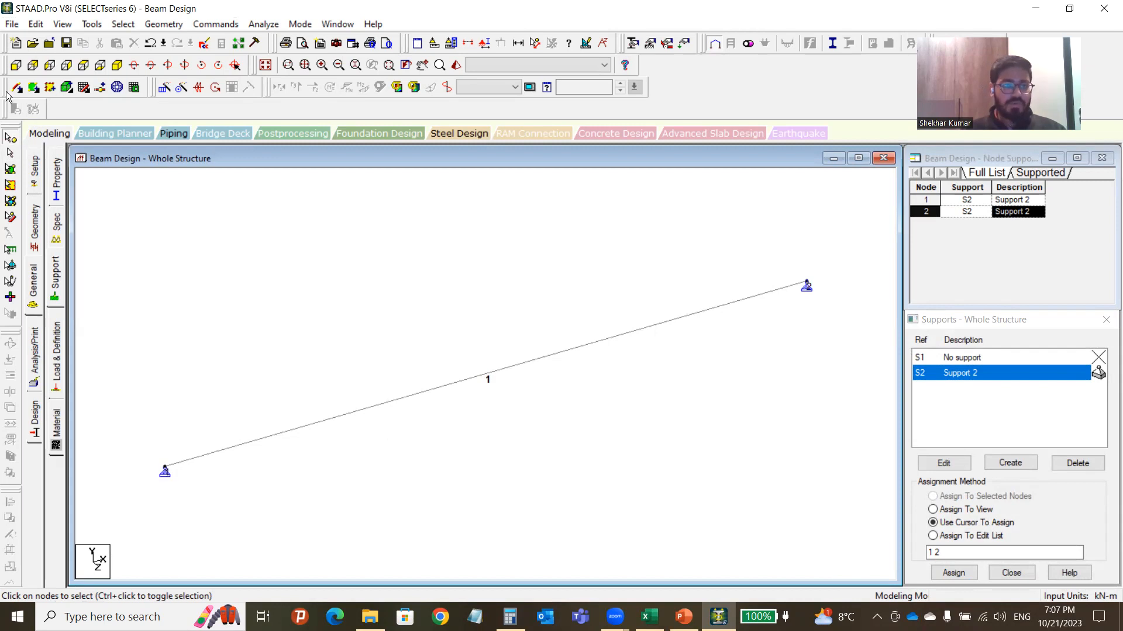
pyautogui.click(16, 64)
pyautogui.scroll(-7, 467, 380)
pyautogui.scroll(5, 484, 409)
pyautogui.click(655, 450)
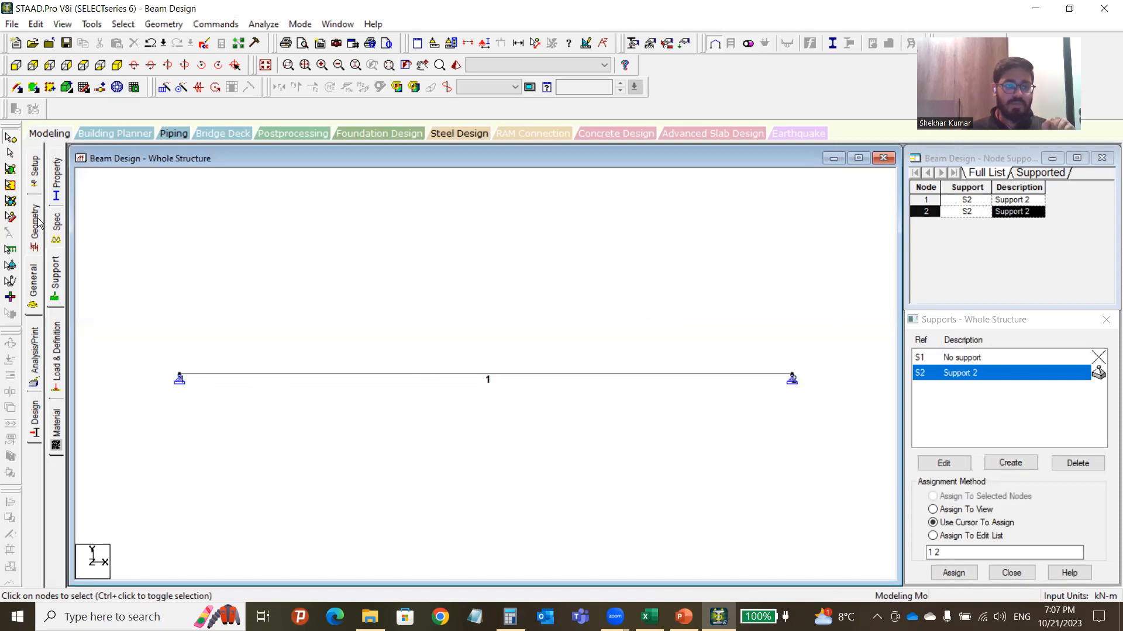
# Open the member properties page and select beam 1 to inspect it.
pyautogui.click(57, 183)
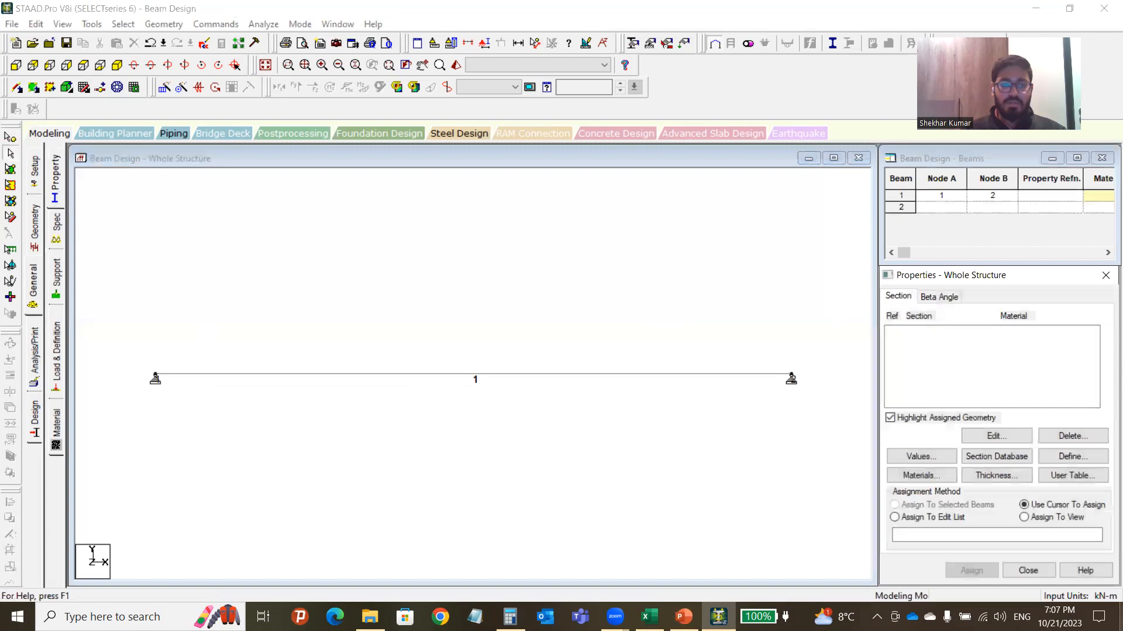
pyautogui.click(537, 356)
pyautogui.click(535, 374)
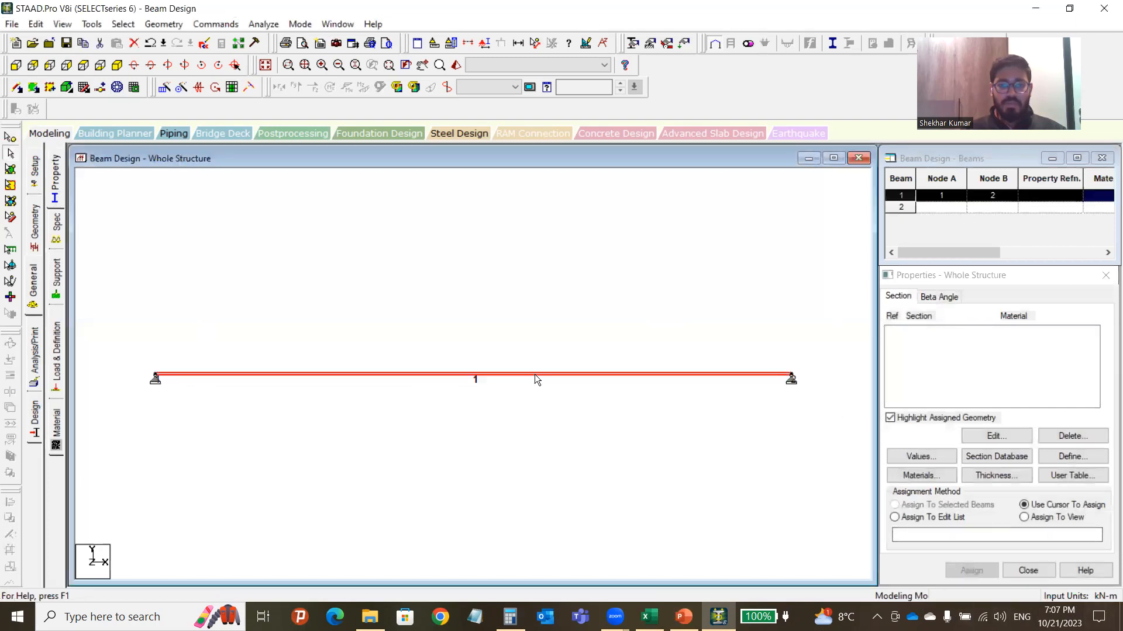
pyautogui.click(600, 316)
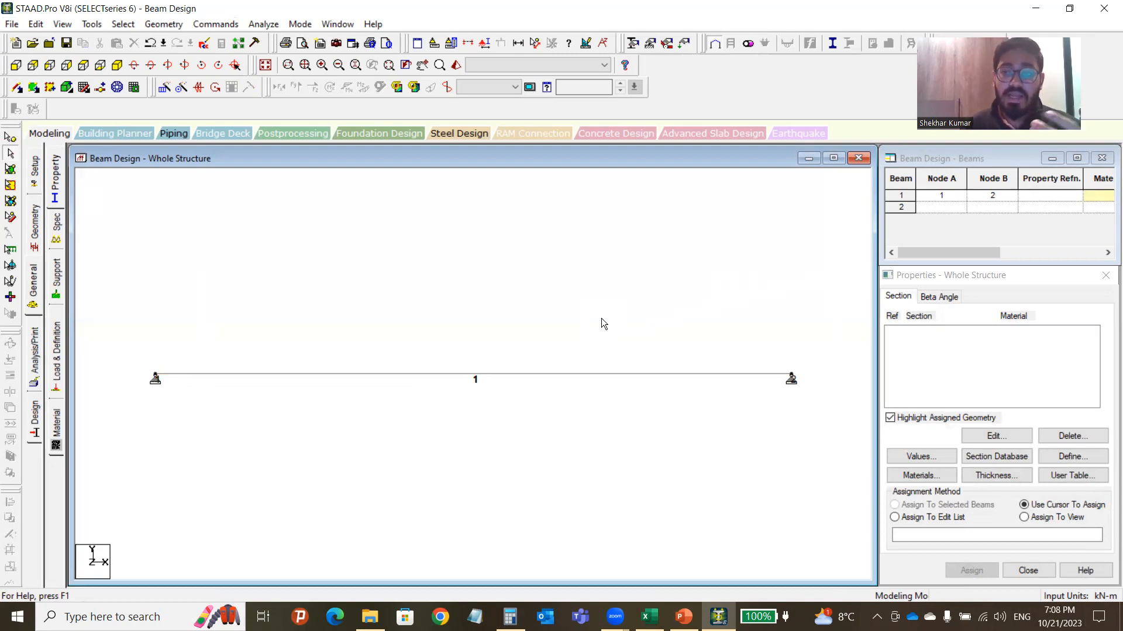
pyautogui.click(565, 375)
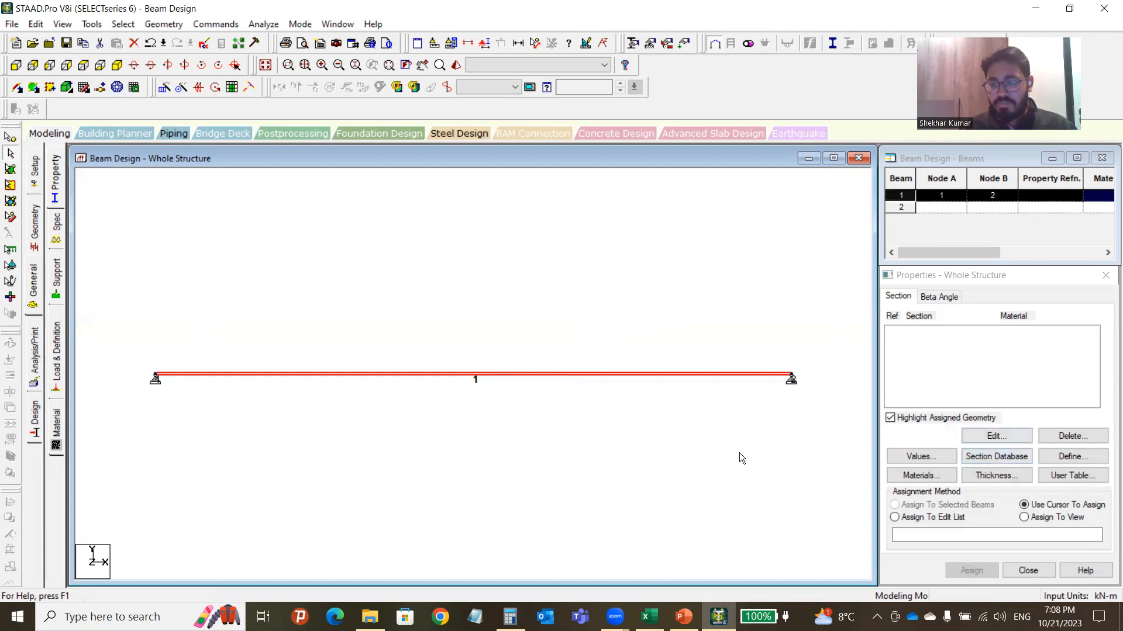
pyautogui.click(710, 437)
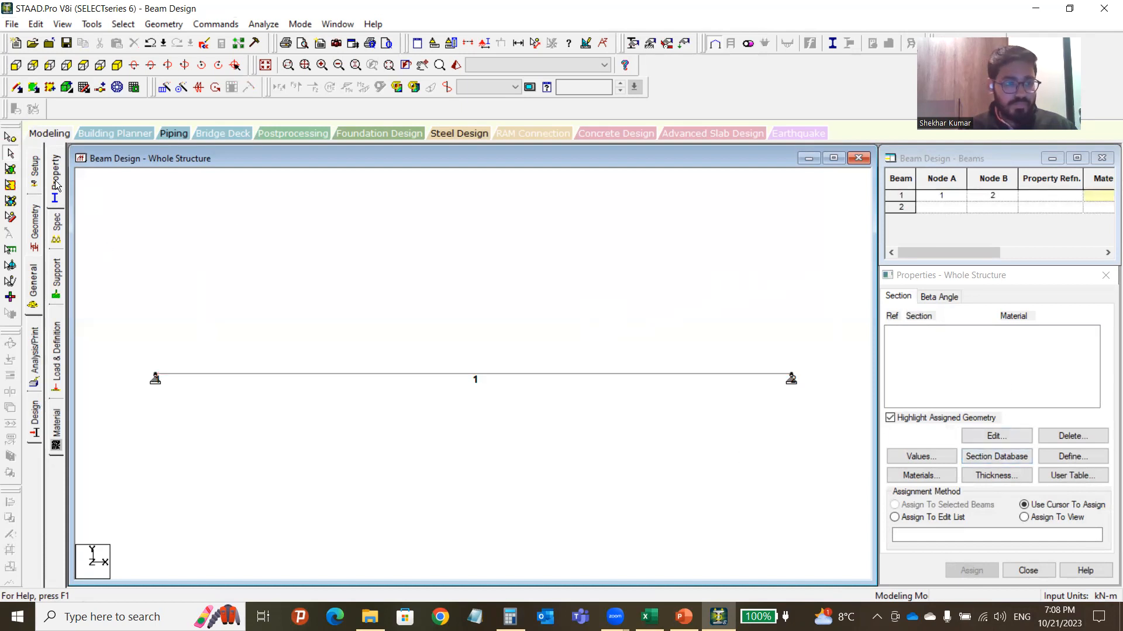
# Assign STEEL as the material to everything in view and confirm it on beam 1.
pyautogui.click(56, 430)
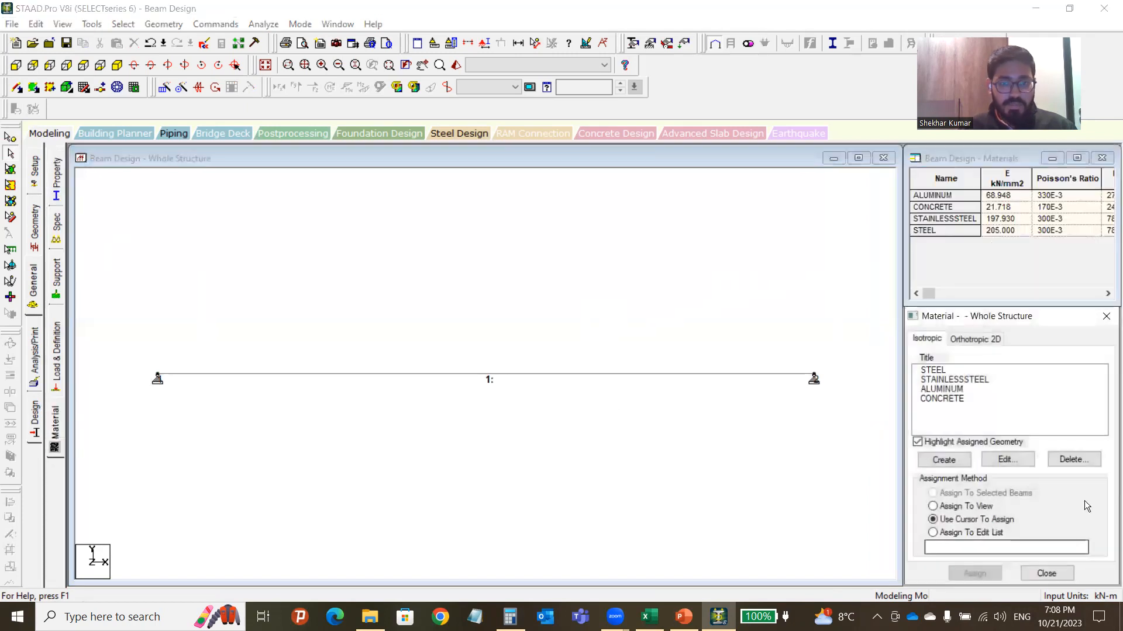
pyautogui.click(942, 371)
pyautogui.click(952, 507)
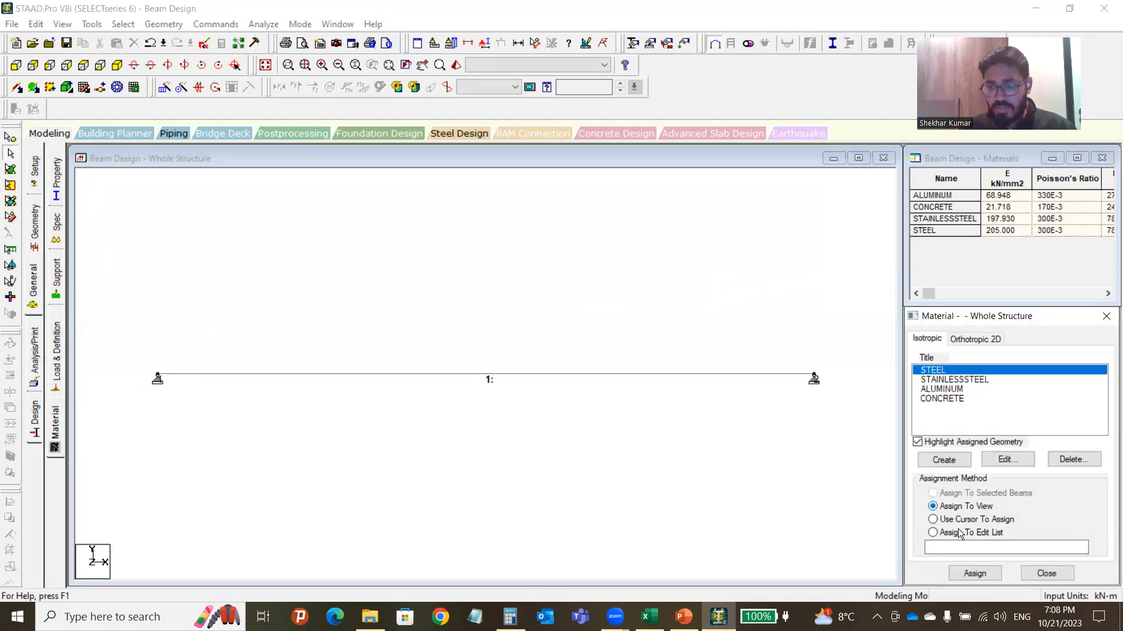
pyautogui.click(975, 574)
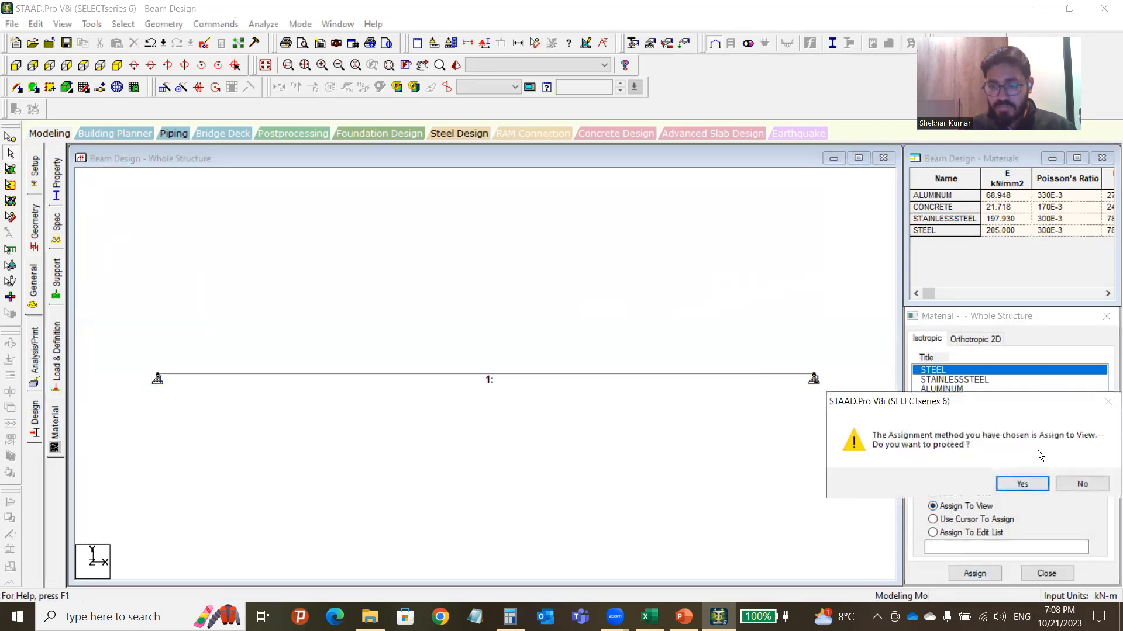
pyautogui.click(1022, 484)
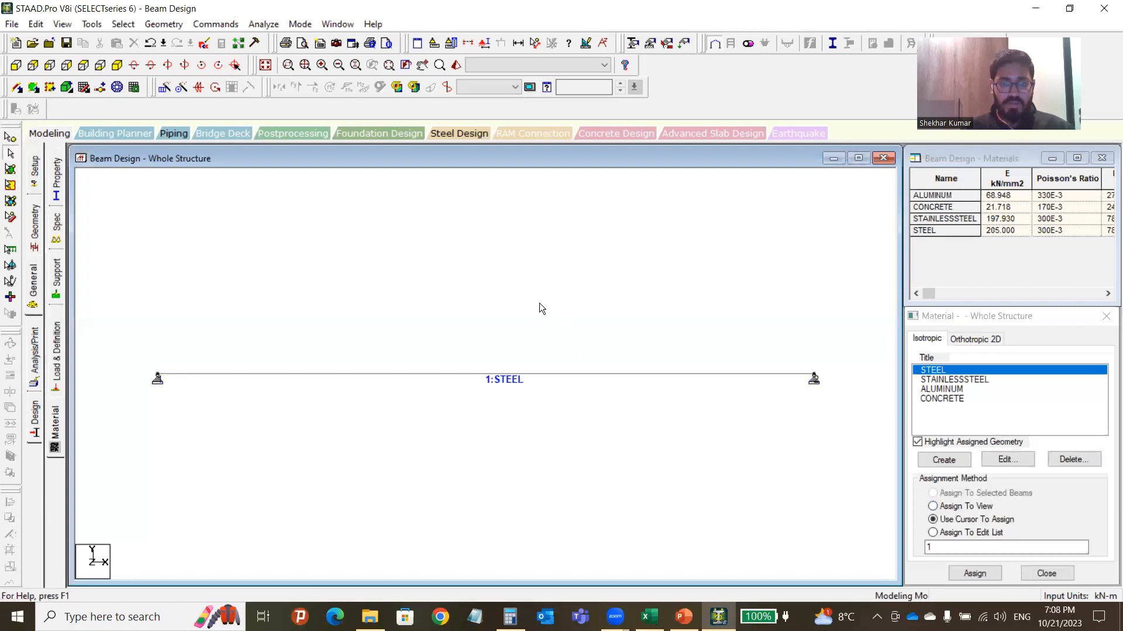
pyautogui.click(536, 375)
pyautogui.click(541, 318)
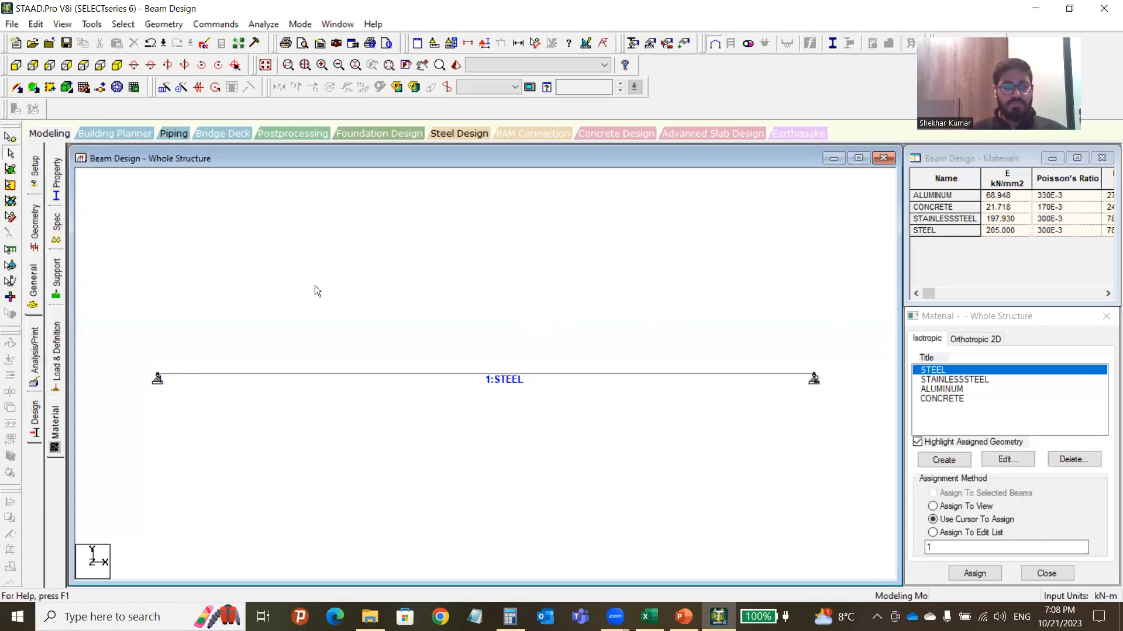
pyautogui.click(58, 179)
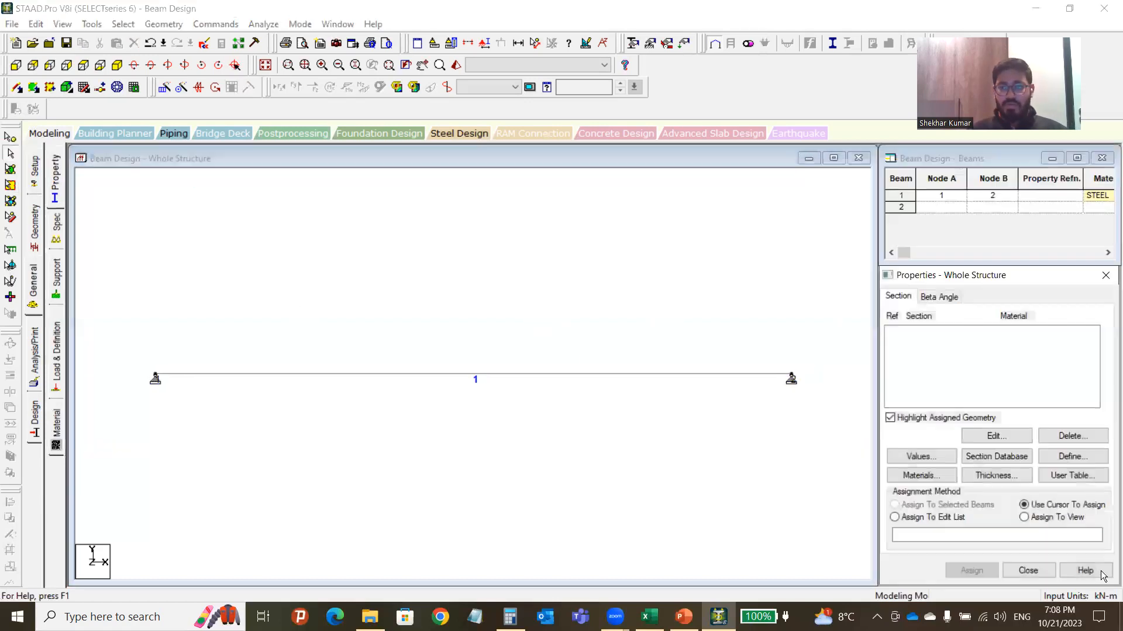
pyautogui.click(375, 375)
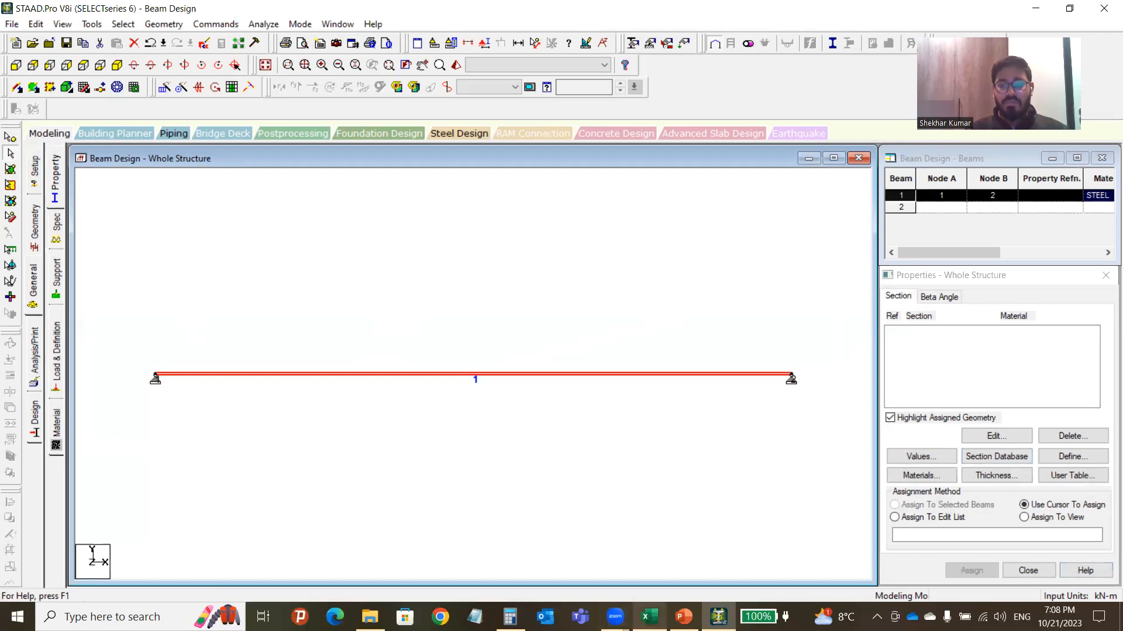
# Check the Excel hand calculation for the 5 m beam with 50 kN load, then return.
pyautogui.hotkey('alt', 'Tab')
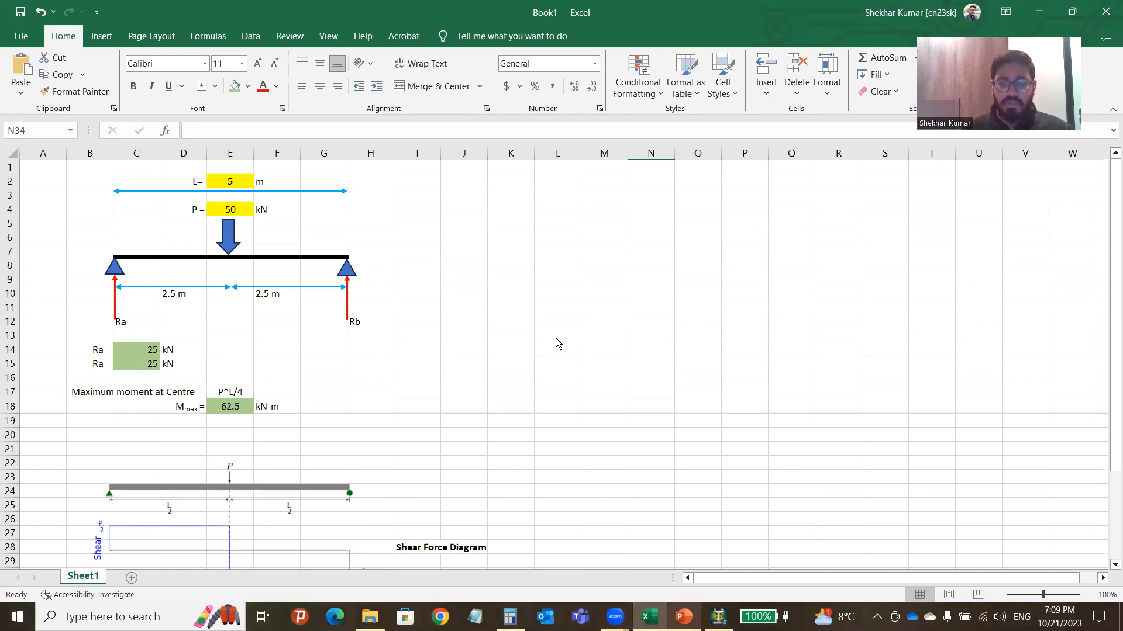
pyautogui.click(621, 339)
# Add the British UC203X203X46 section from the section database to the property list.
pyautogui.click(724, 315)
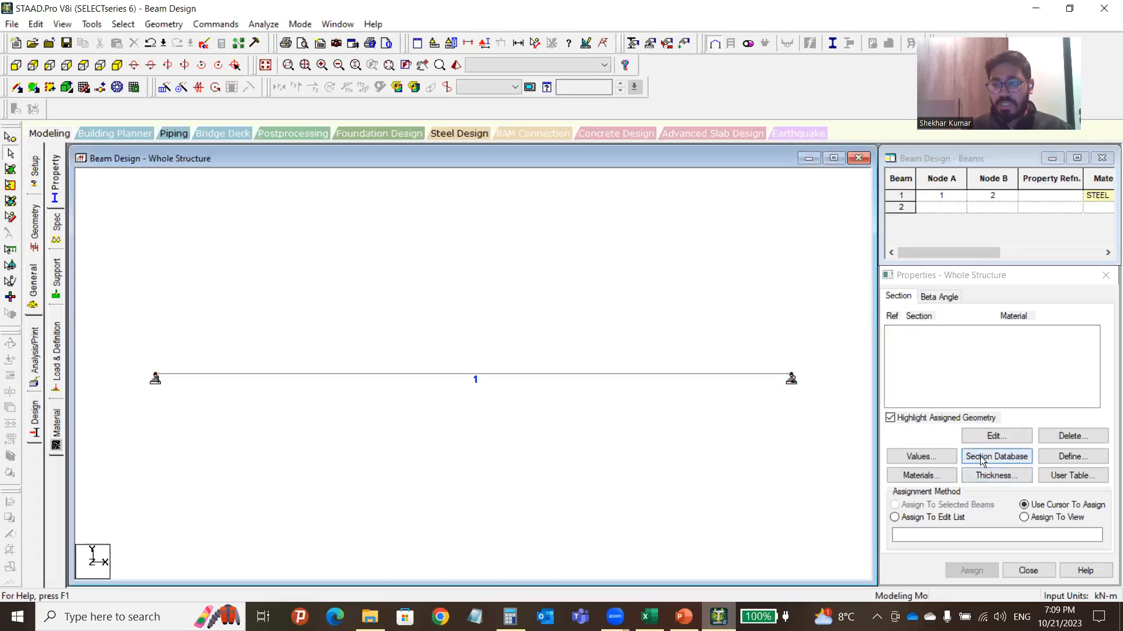
pyautogui.click(1000, 460)
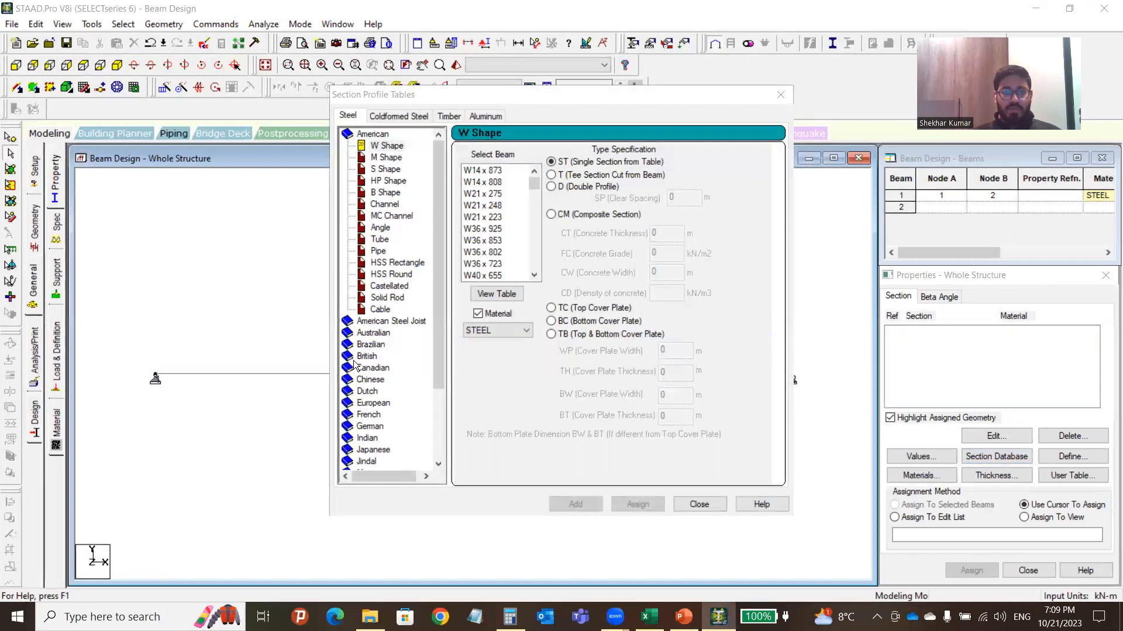
pyautogui.click(366, 356)
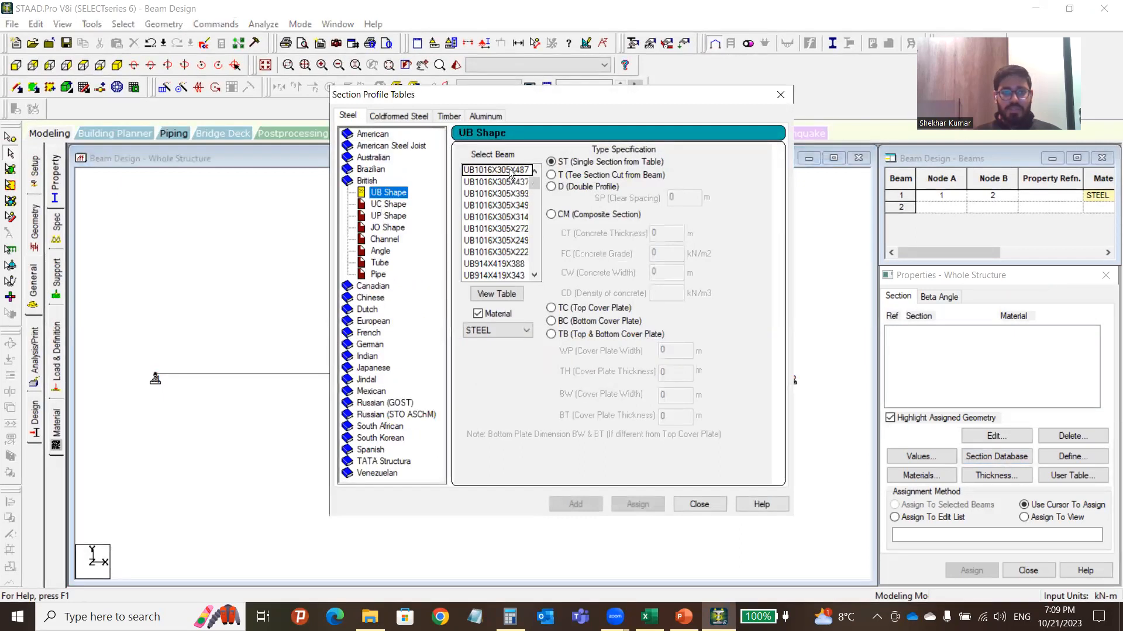
pyautogui.click(388, 206)
pyautogui.moveTo(539, 186); pyautogui.dragTo(536, 251)
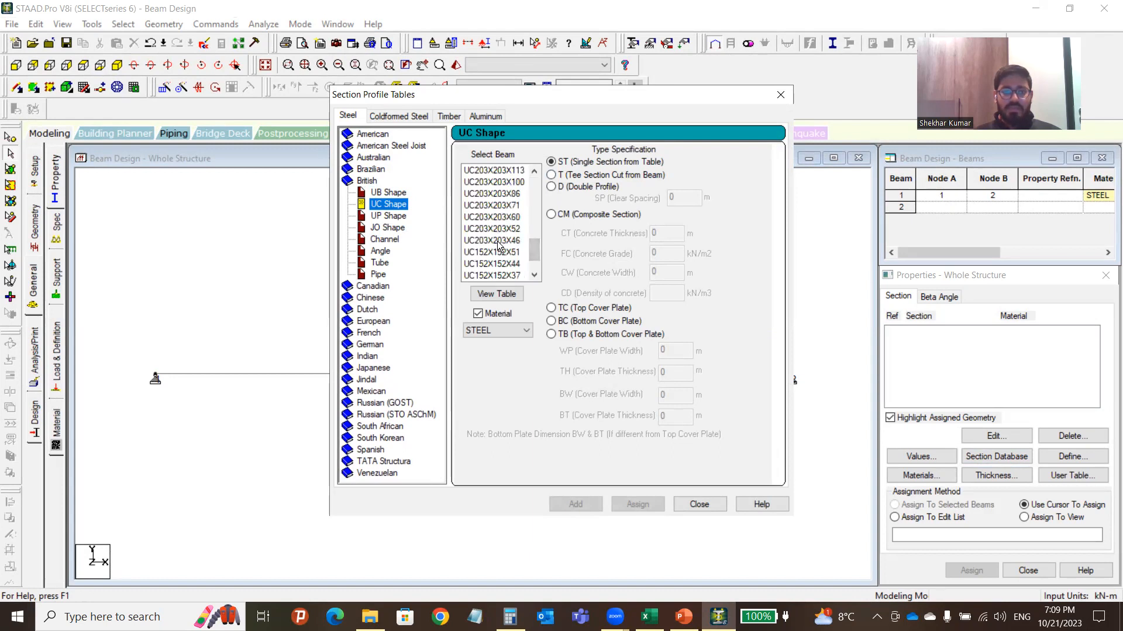
pyautogui.click(503, 241)
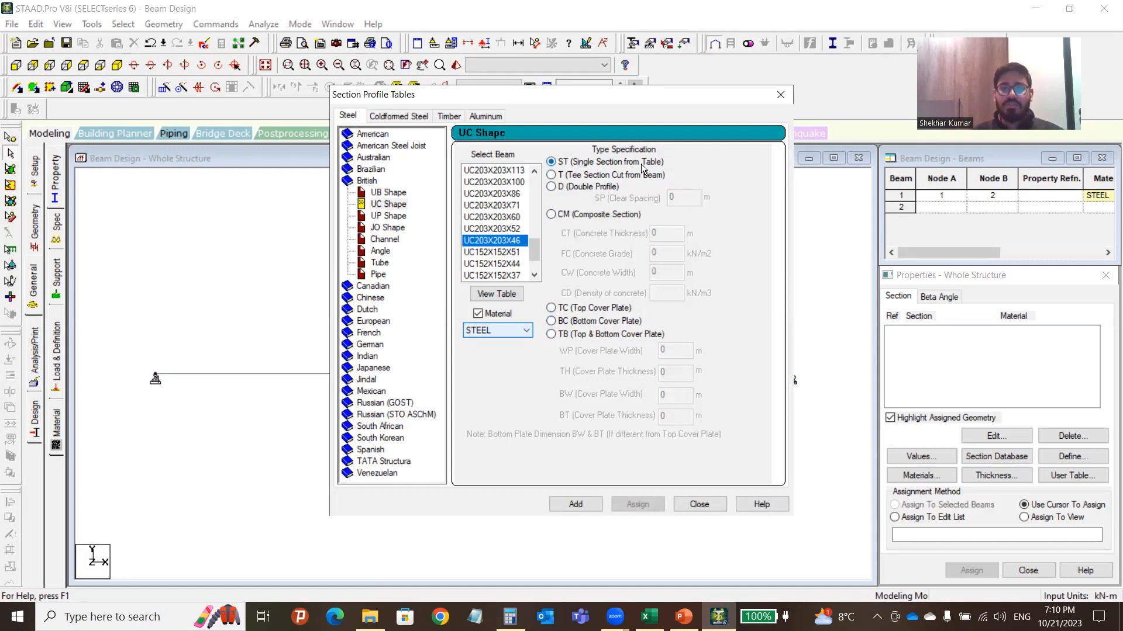
pyautogui.click(576, 505)
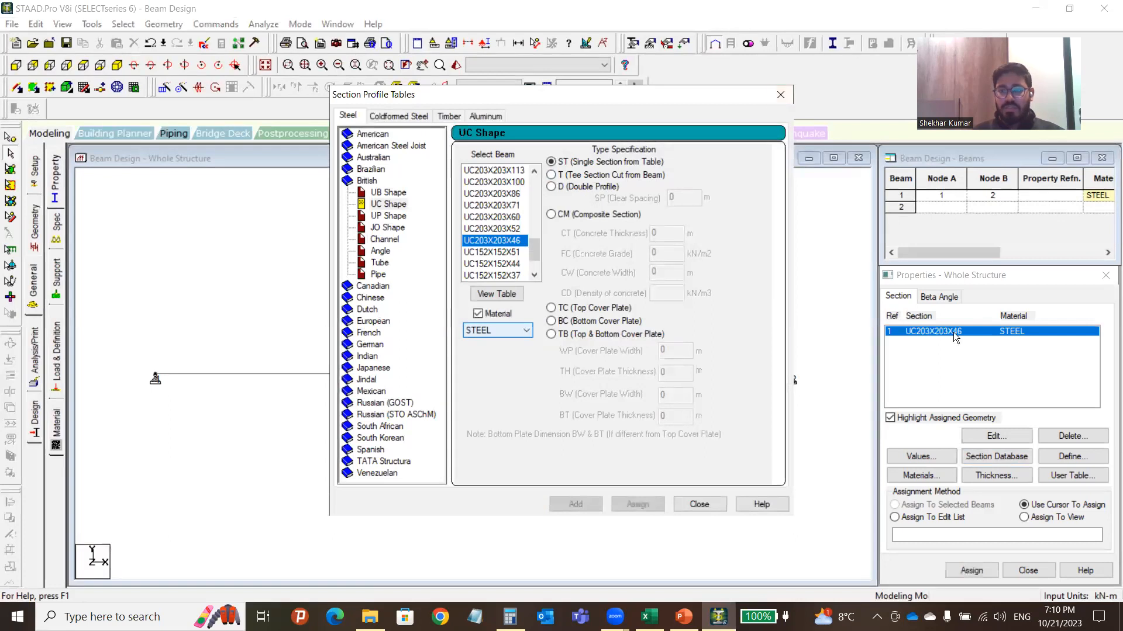
# Assign the UC203X203X46 section to beam 1.
pyautogui.click(781, 94)
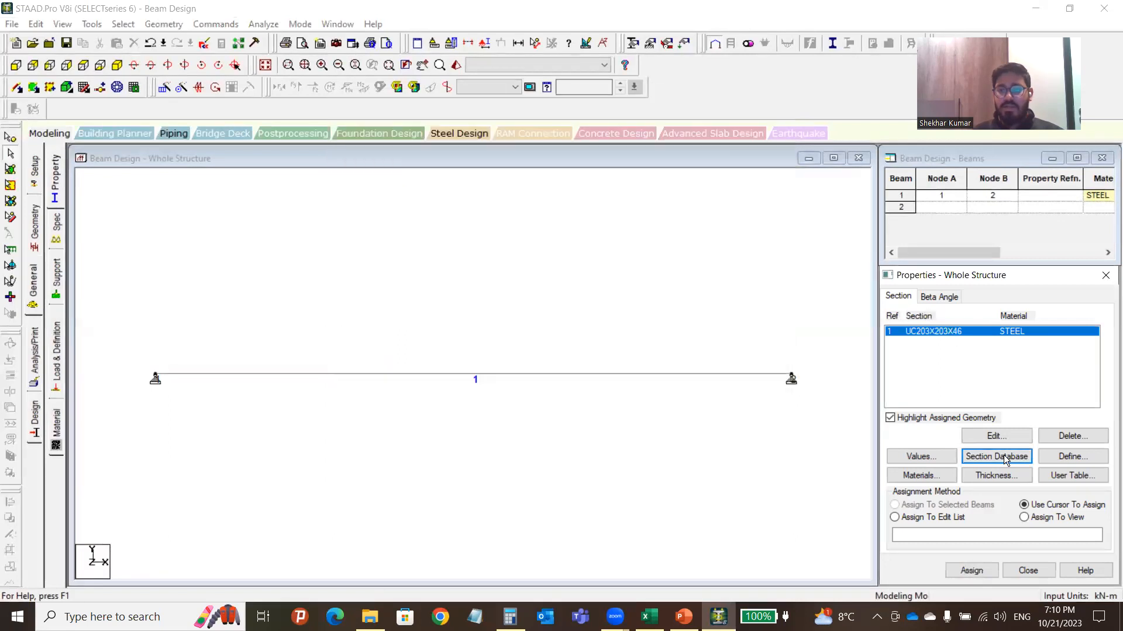
pyautogui.click(945, 331)
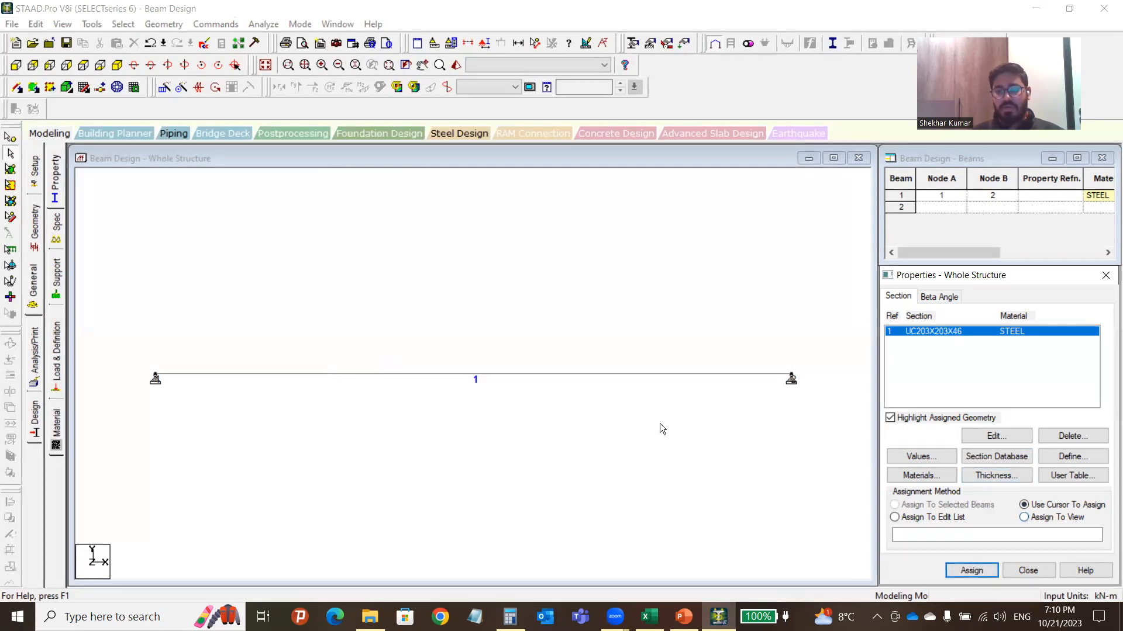
pyautogui.click(642, 419)
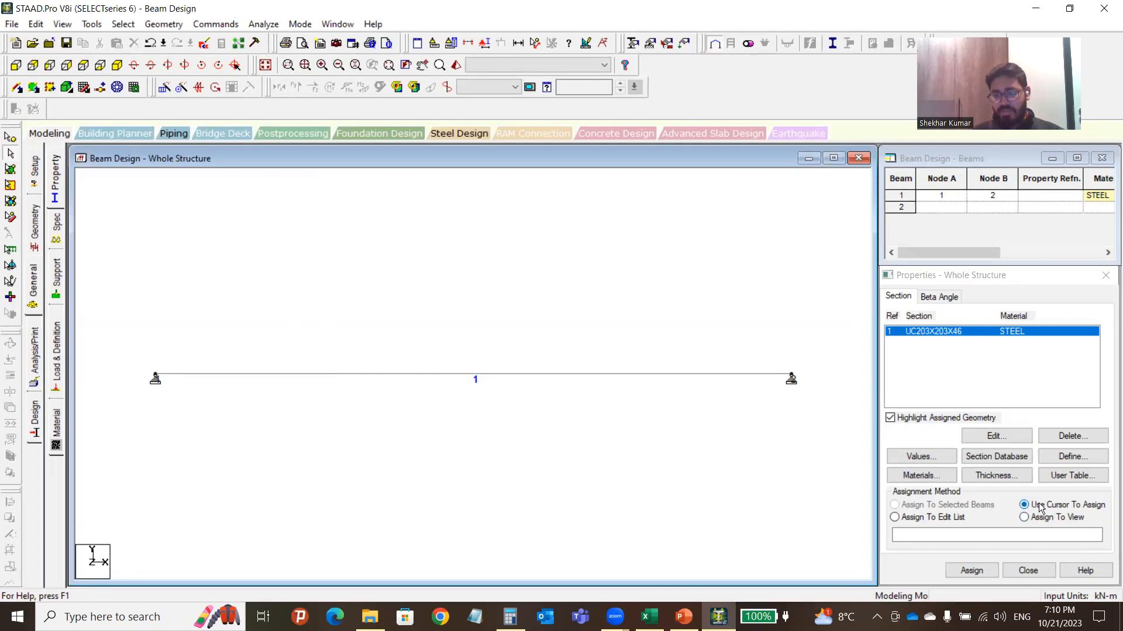
pyautogui.click(971, 570)
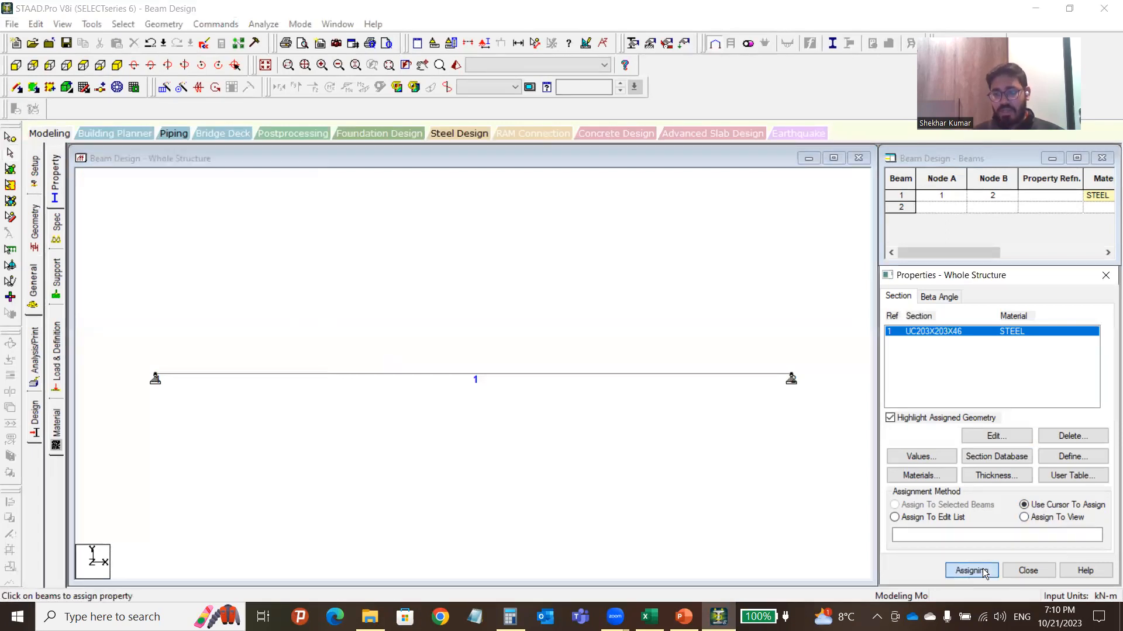
pyautogui.click(544, 379)
pyautogui.press('Escape')
# Verify beam 1 carries UC203X203X46 and turn the model to an isometric view.
pyautogui.click(944, 333)
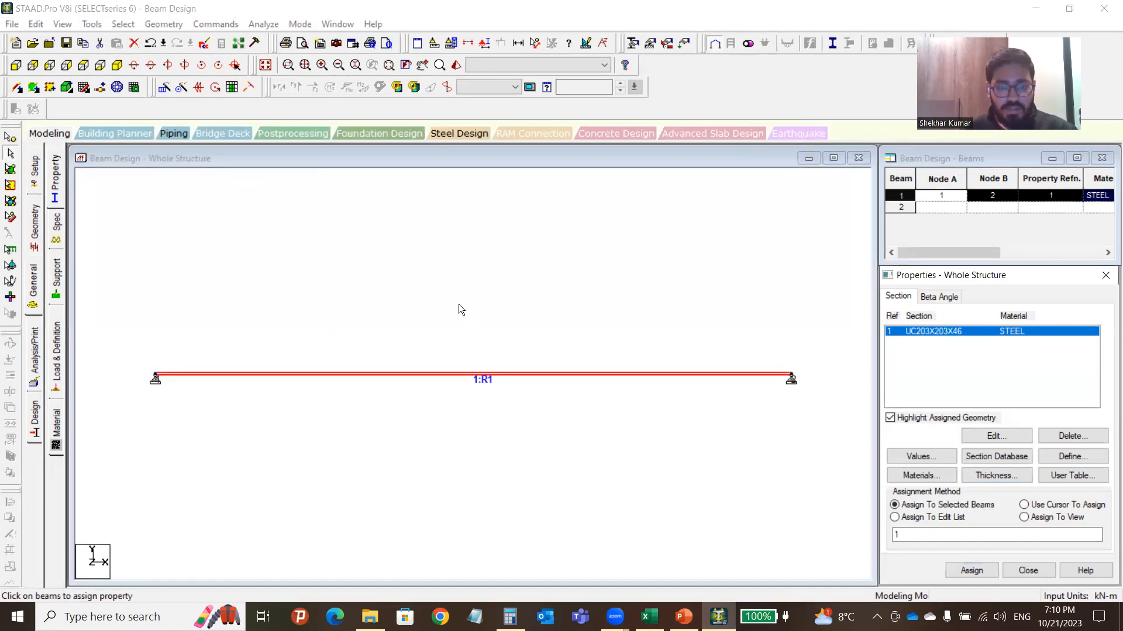
pyautogui.click(610, 352)
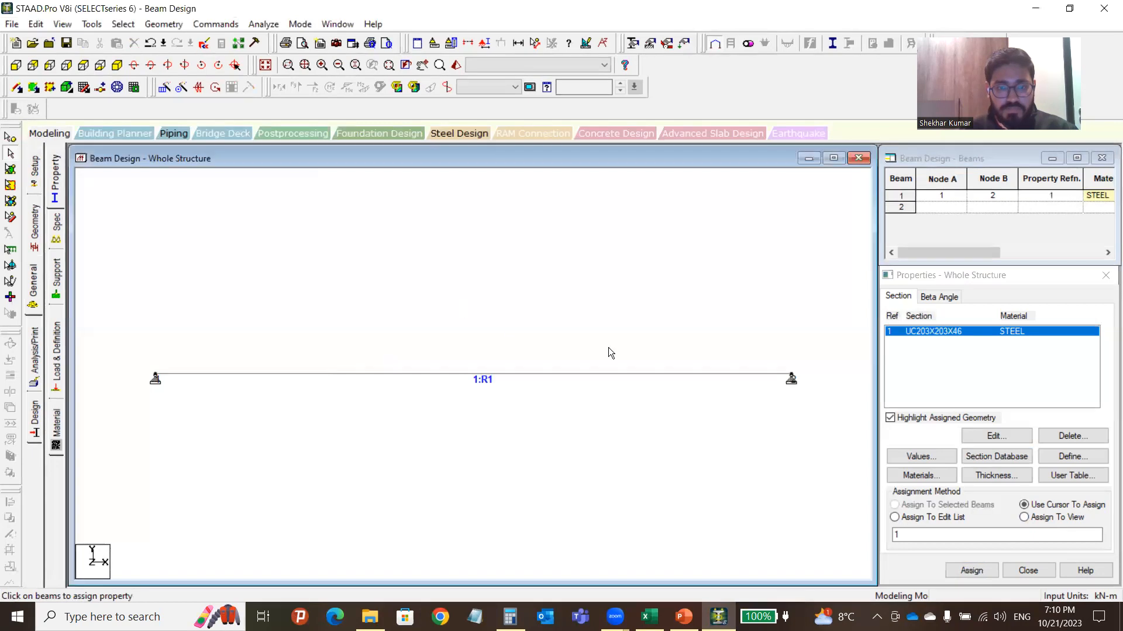
pyautogui.click(556, 374)
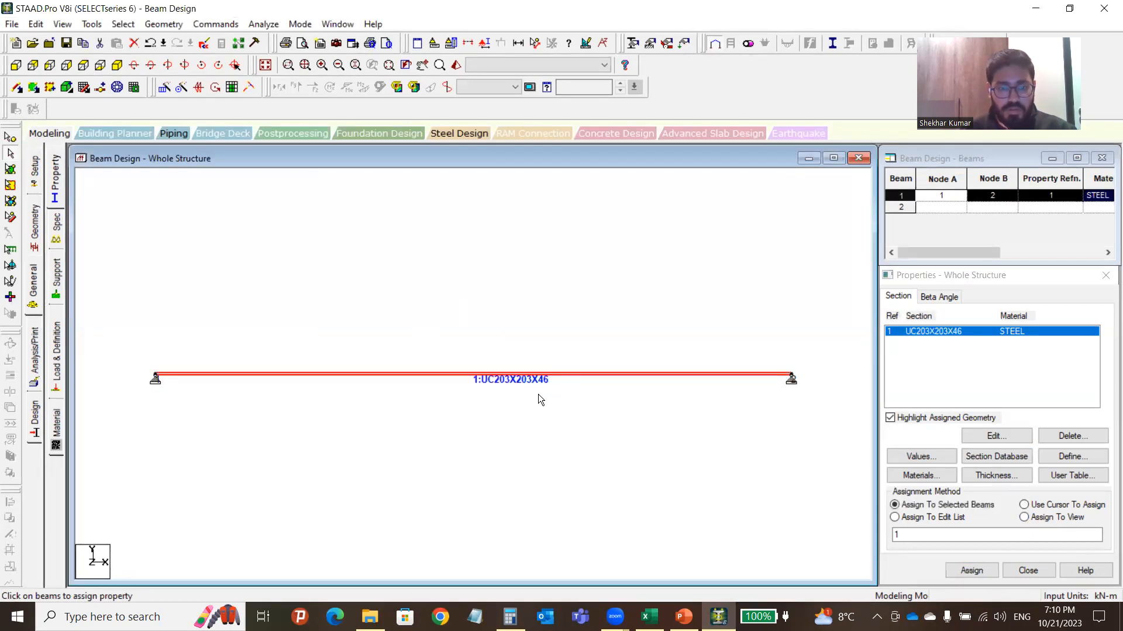
pyautogui.scroll(5, 496, 391)
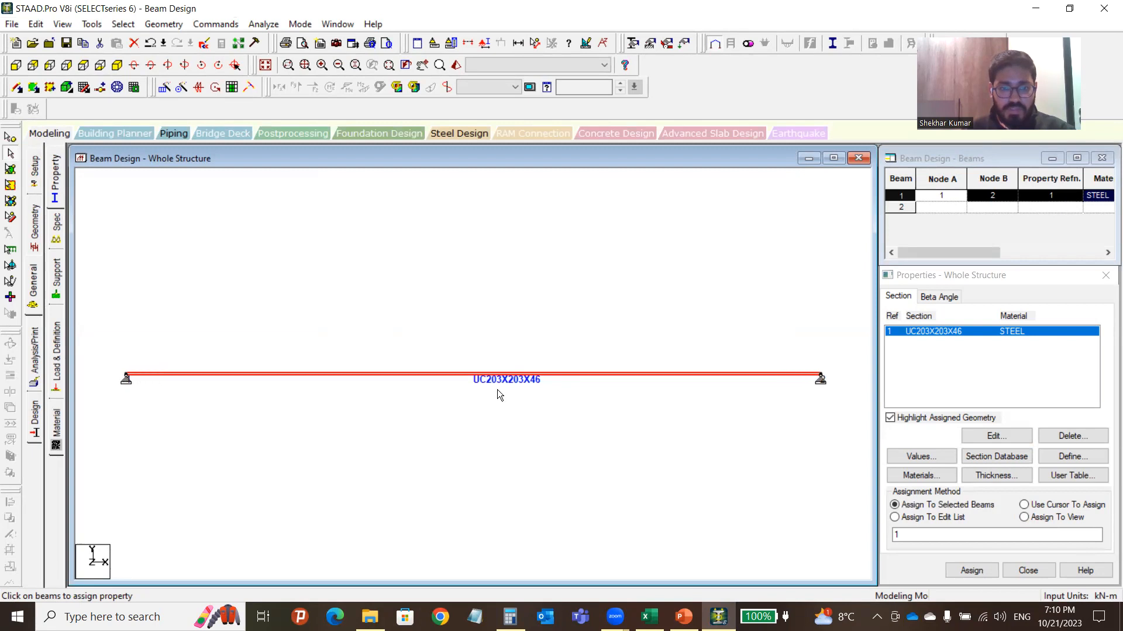
pyautogui.scroll(-3, 495, 344)
pyautogui.click(497, 346)
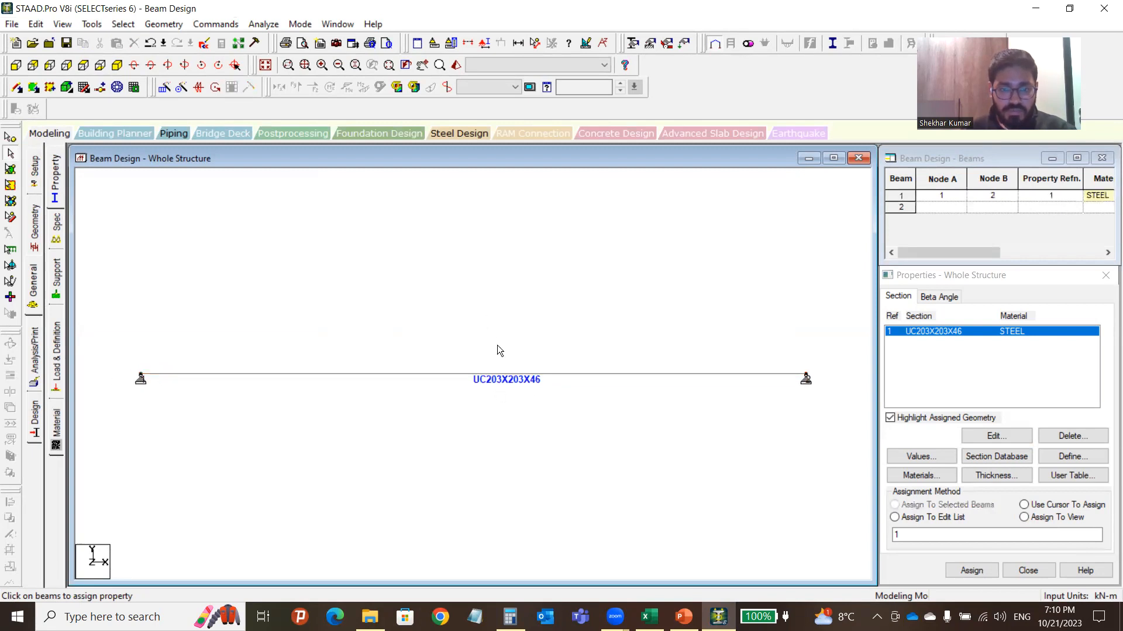
pyautogui.click(515, 376)
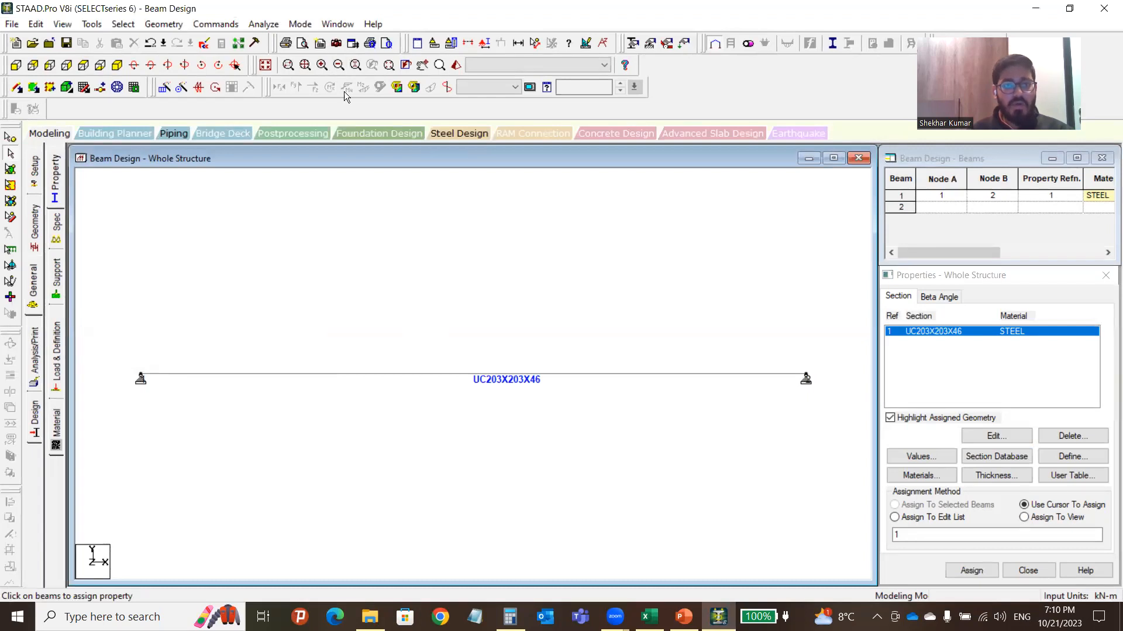
pyautogui.click(117, 66)
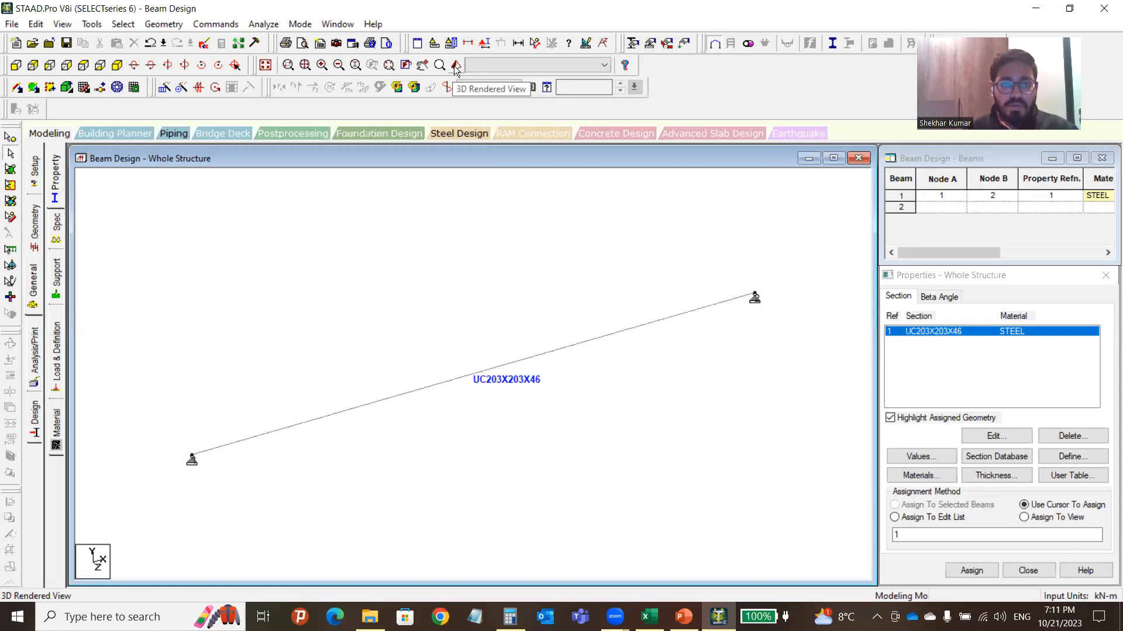
# Render the UC203X203X46 beam in 3D, zoom and rotate to its I-section end, then close the view.
pyautogui.click(456, 64)
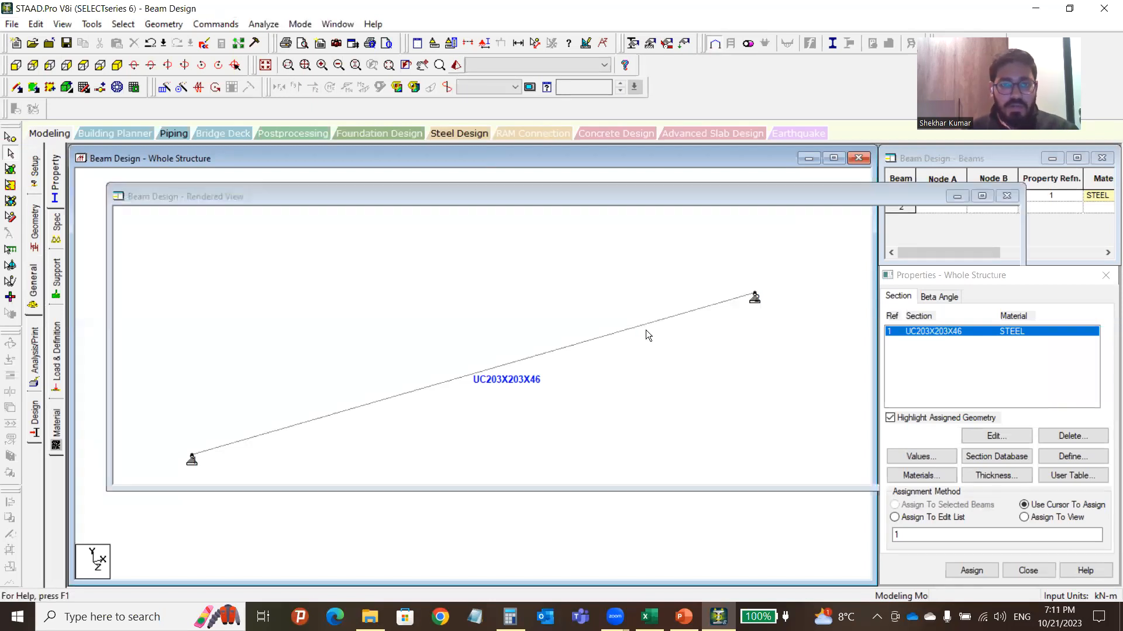
pyautogui.scroll(8, 588, 345)
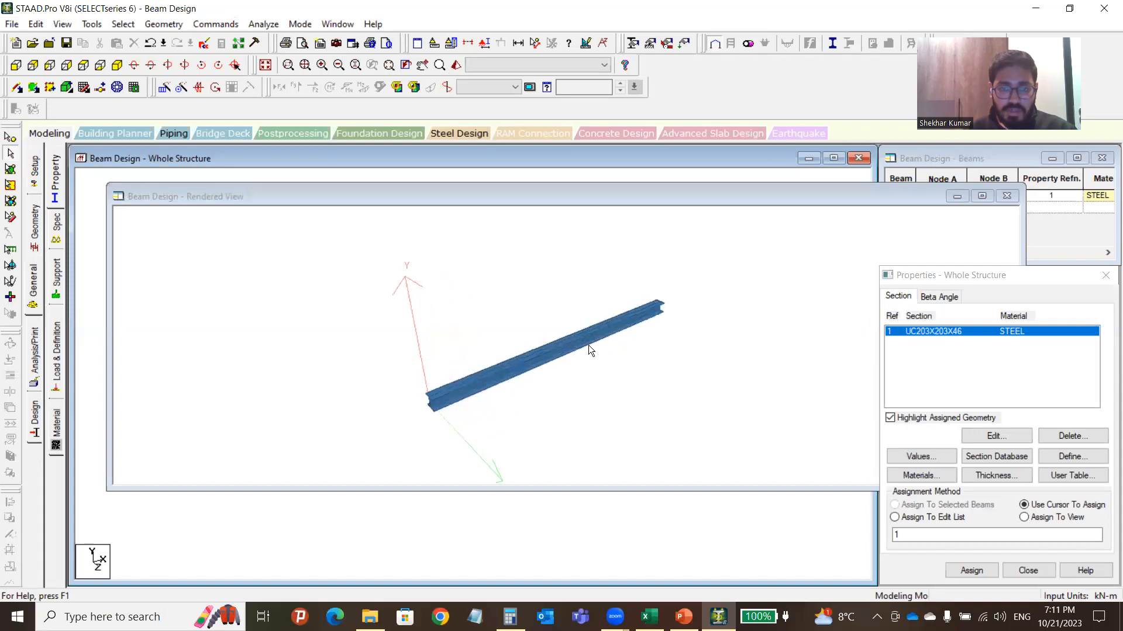
pyautogui.moveTo(503, 404); pyautogui.dragTo(593, 384)
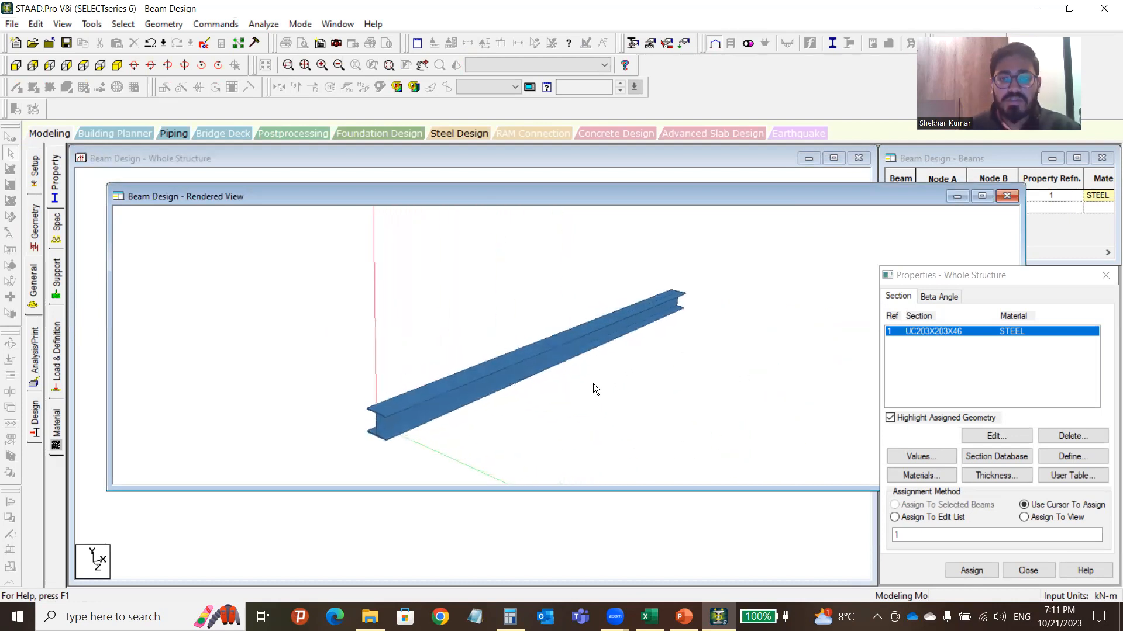
pyautogui.click(1007, 197)
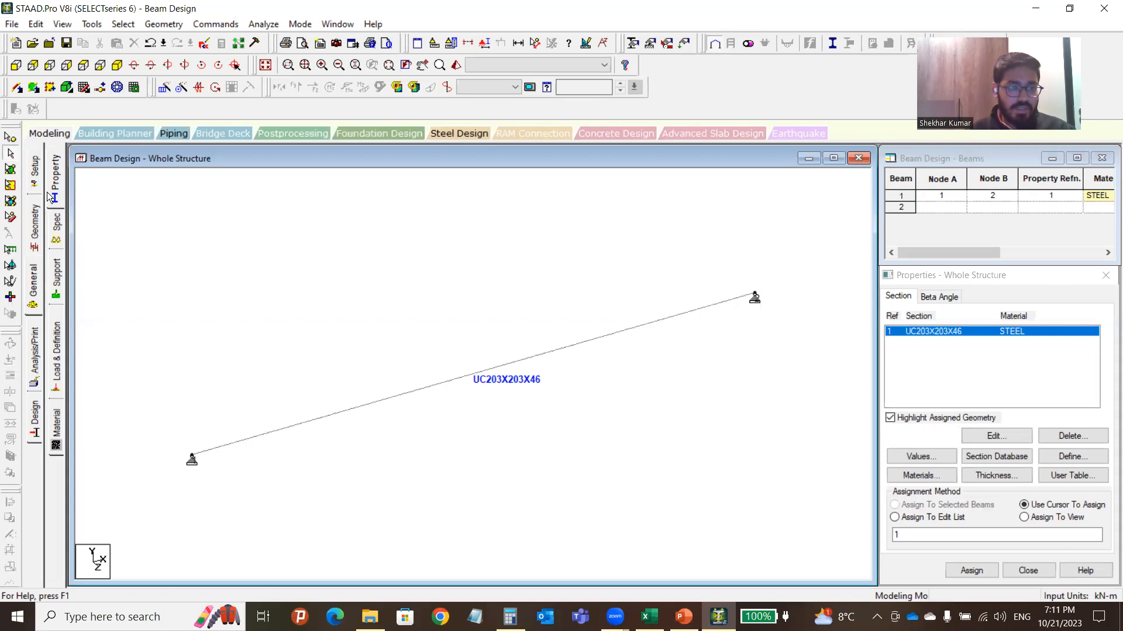
# Create a beam start release of MX, MY and MZ.
pyautogui.click(56, 225)
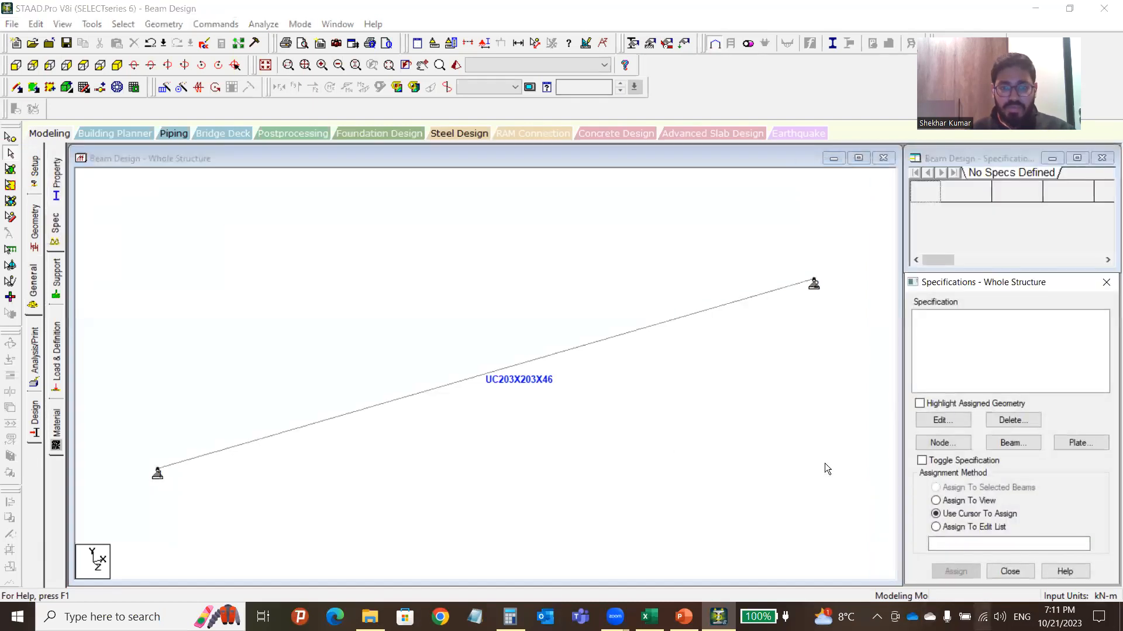
pyautogui.click(467, 281)
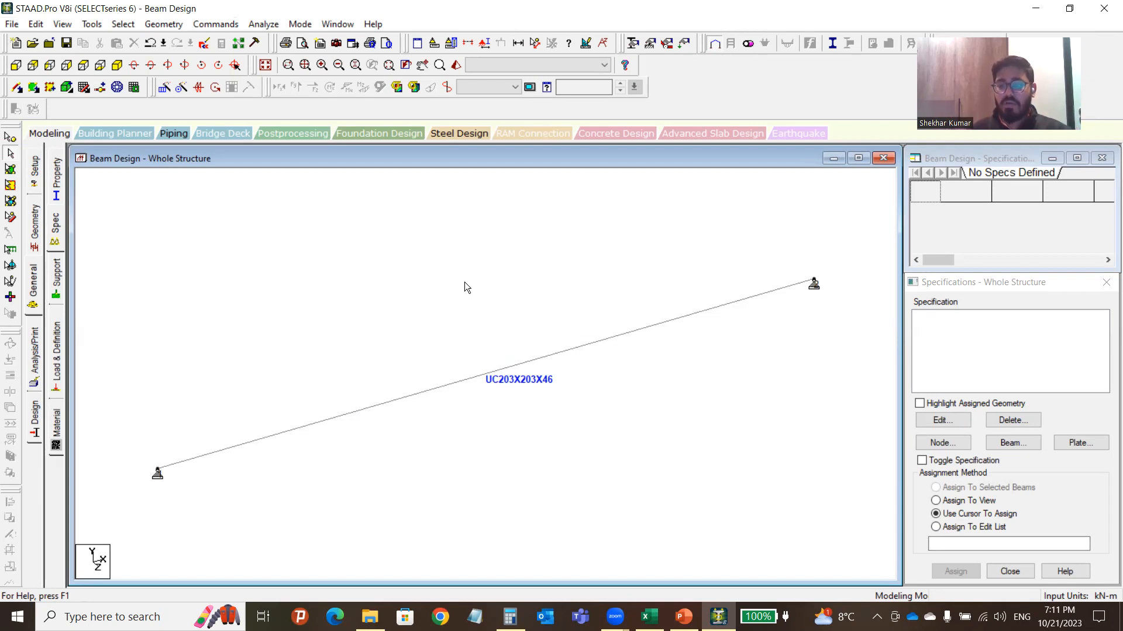
pyautogui.click(1014, 448)
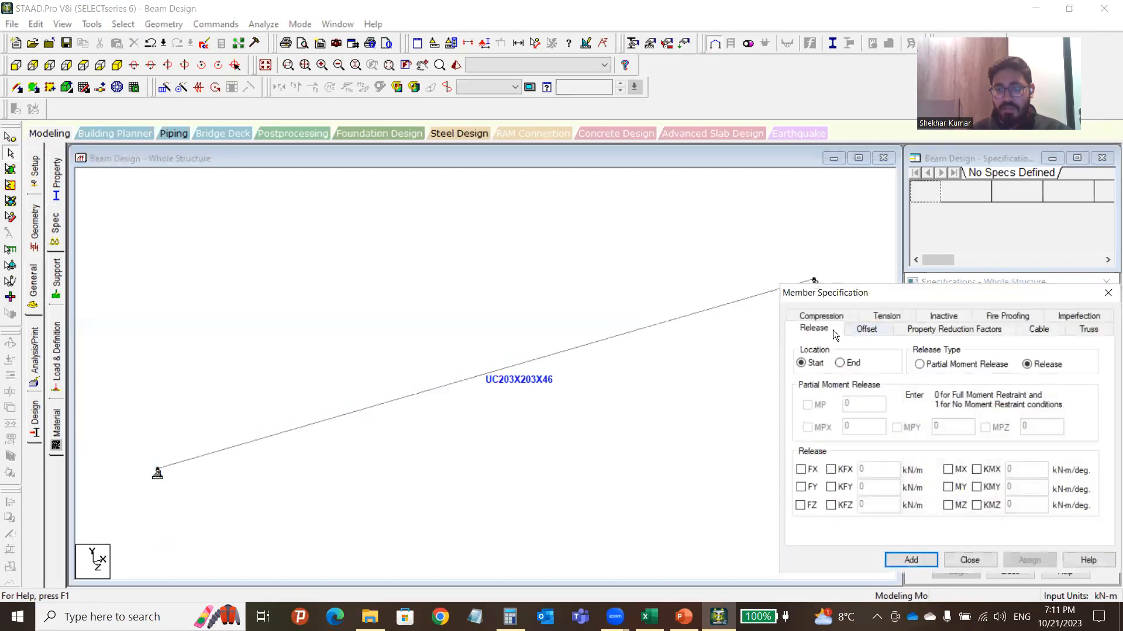
pyautogui.moveTo(875, 293); pyautogui.dragTo(645, 191)
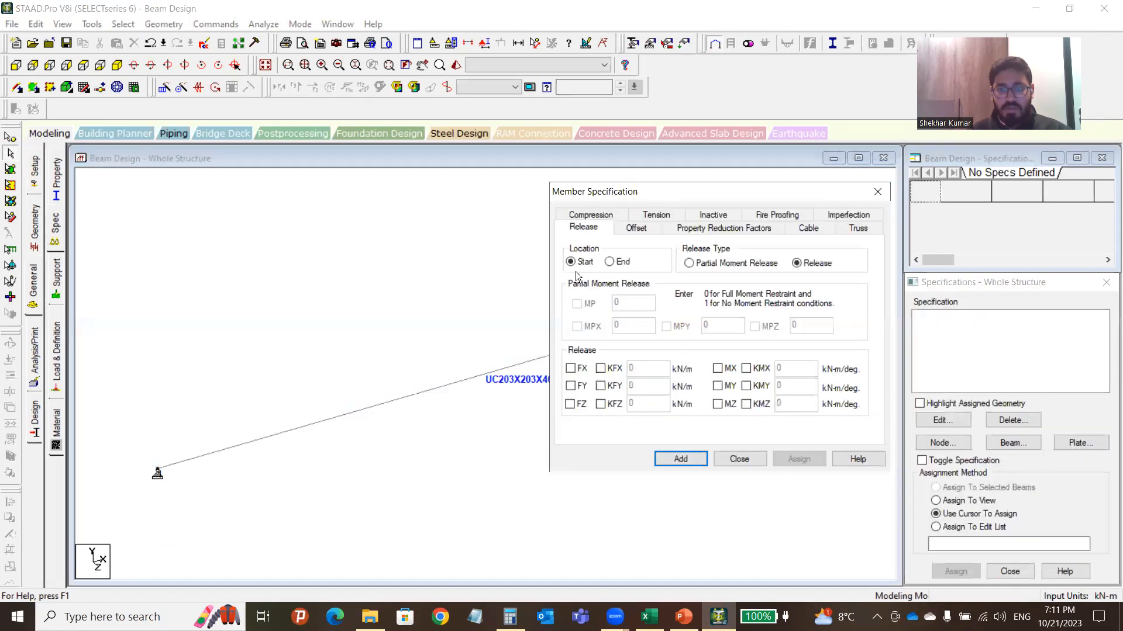
pyautogui.click(718, 369)
pyautogui.click(718, 386)
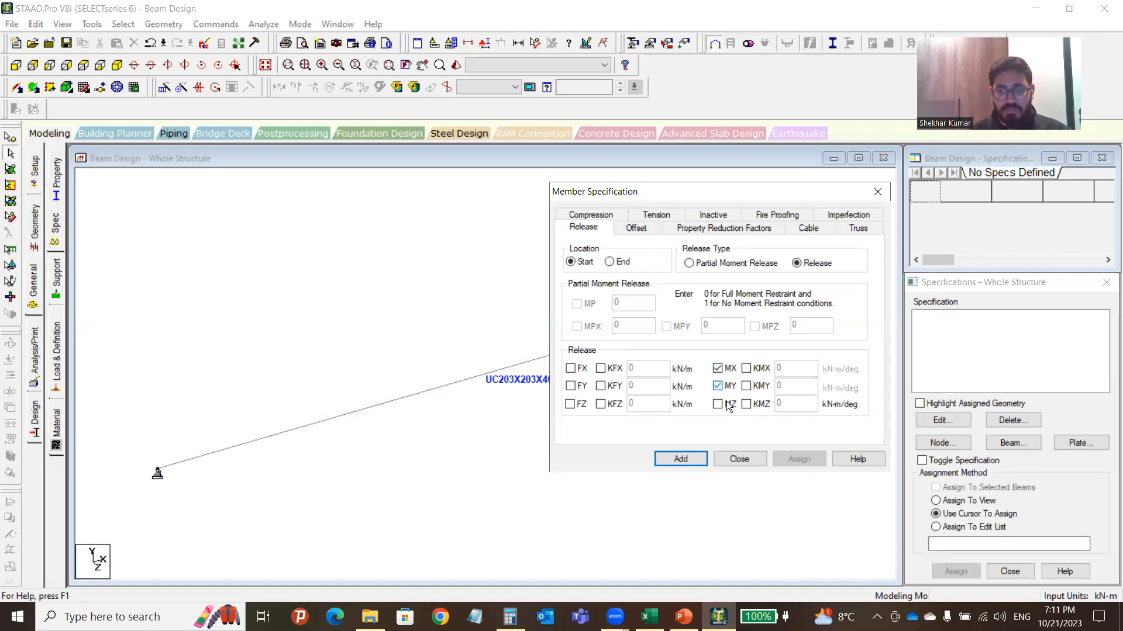
pyautogui.click(719, 405)
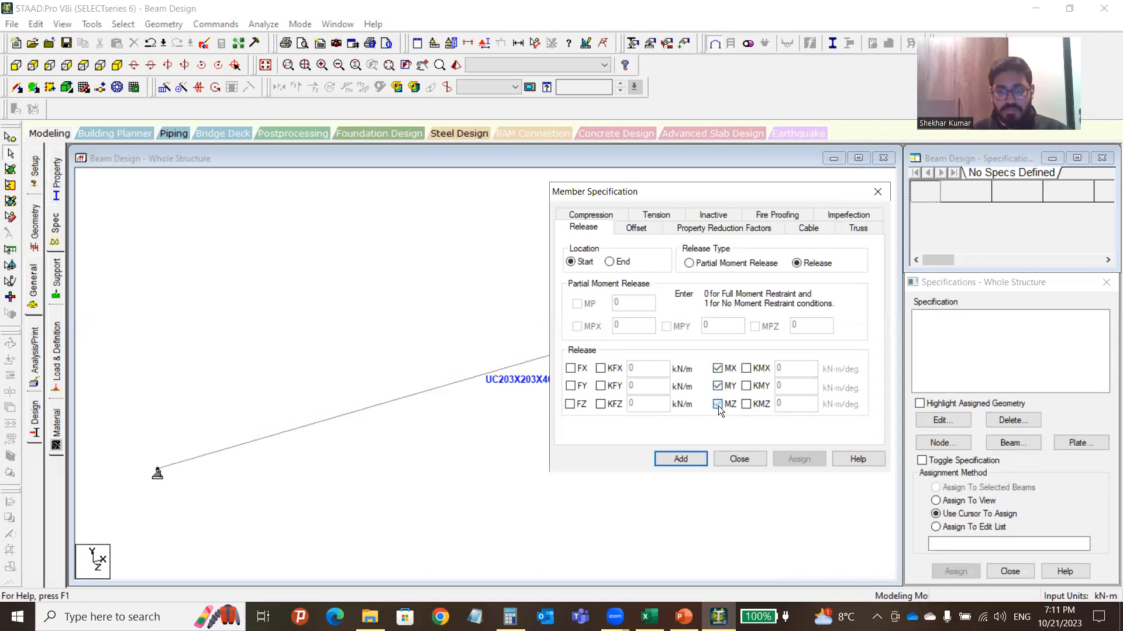
pyautogui.click(681, 460)
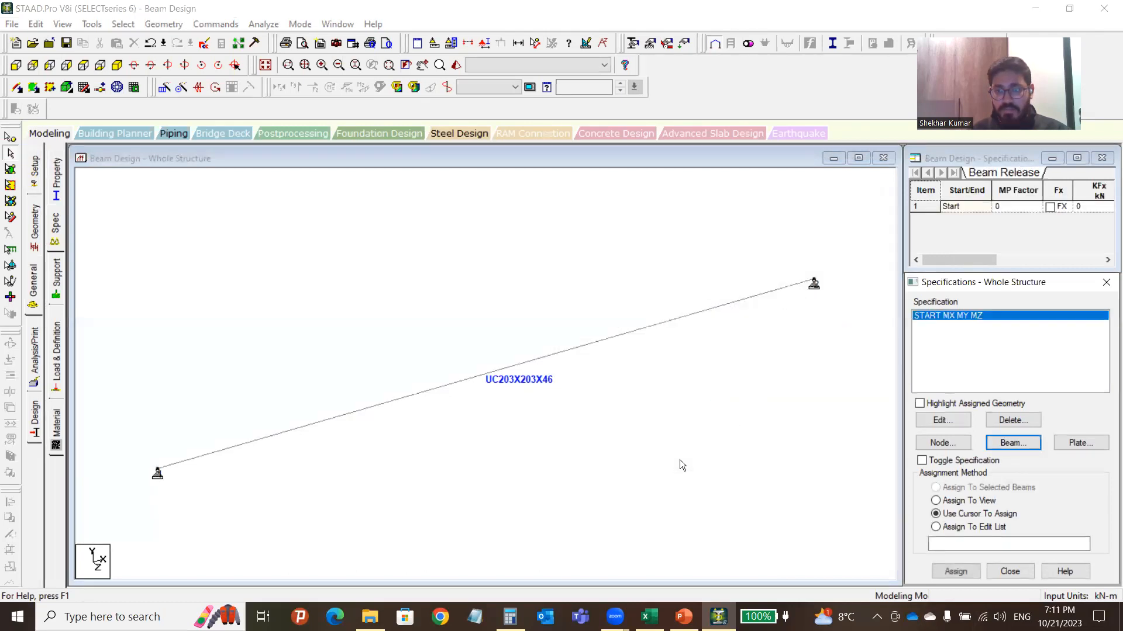
# Create a matching MX, MY, MZ release at the beam end.
pyautogui.click(1020, 446)
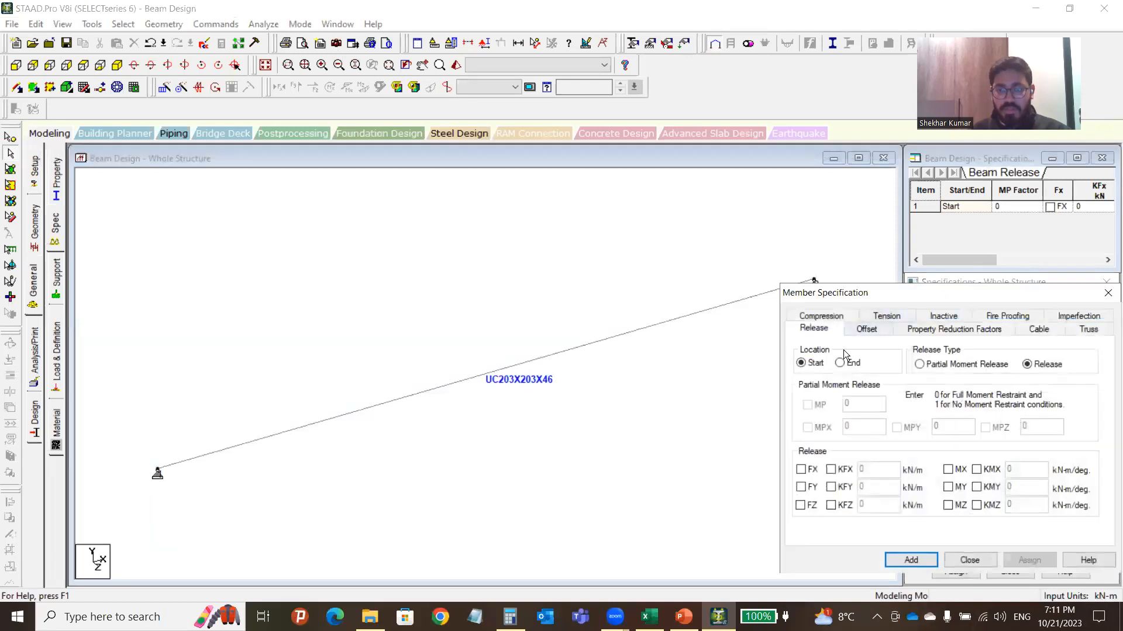
pyautogui.click(842, 363)
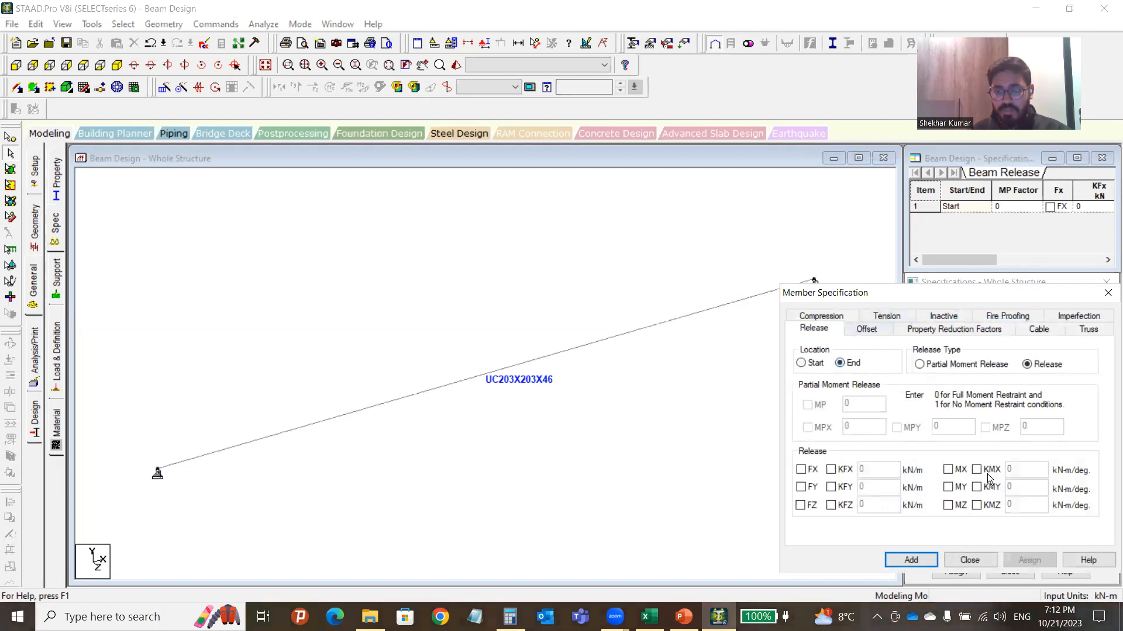
pyautogui.click(951, 469)
pyautogui.click(948, 487)
pyautogui.click(947, 506)
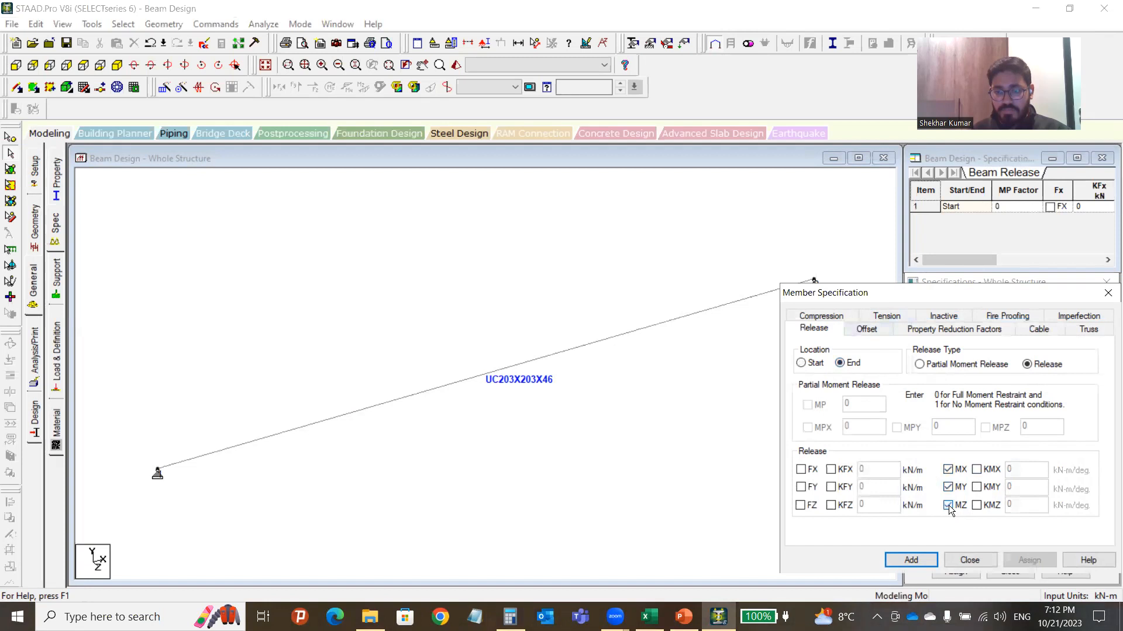
pyautogui.click(895, 560)
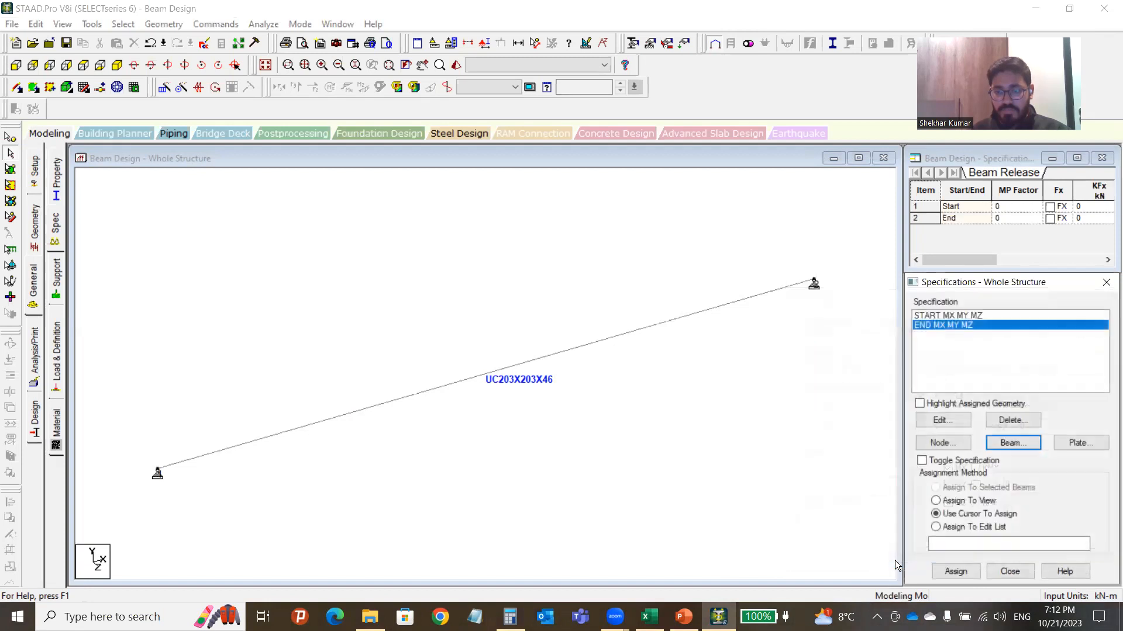
# Assign the start and end MX MY MZ releases to the beam in view, confirming each.
pyautogui.click(941, 315)
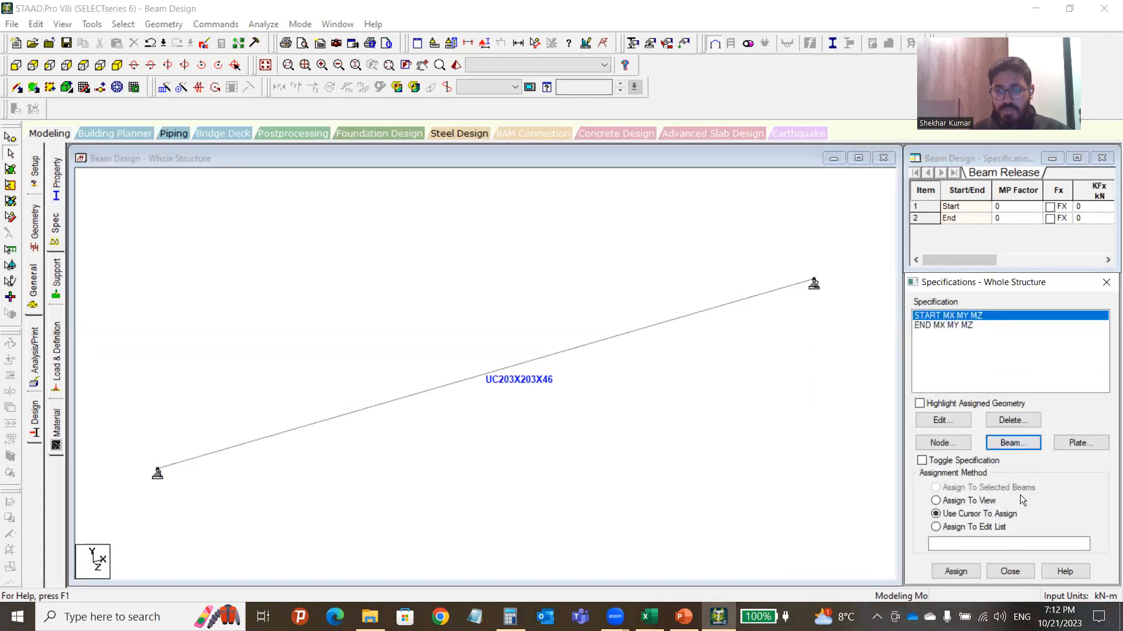
pyautogui.click(963, 501)
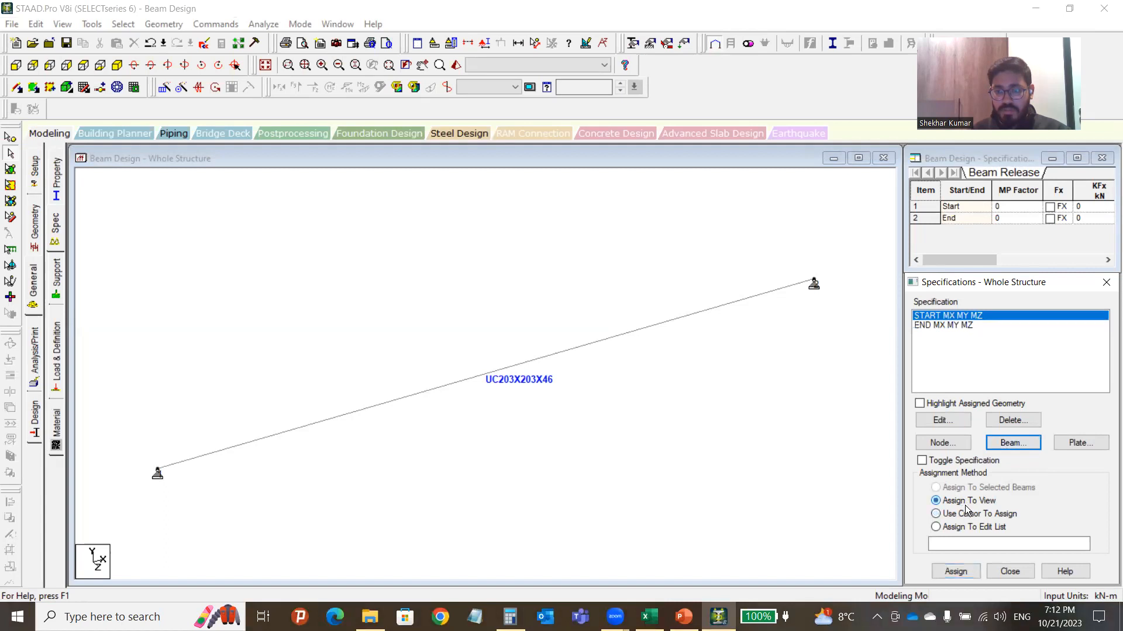
pyautogui.click(955, 571)
pyautogui.click(1021, 468)
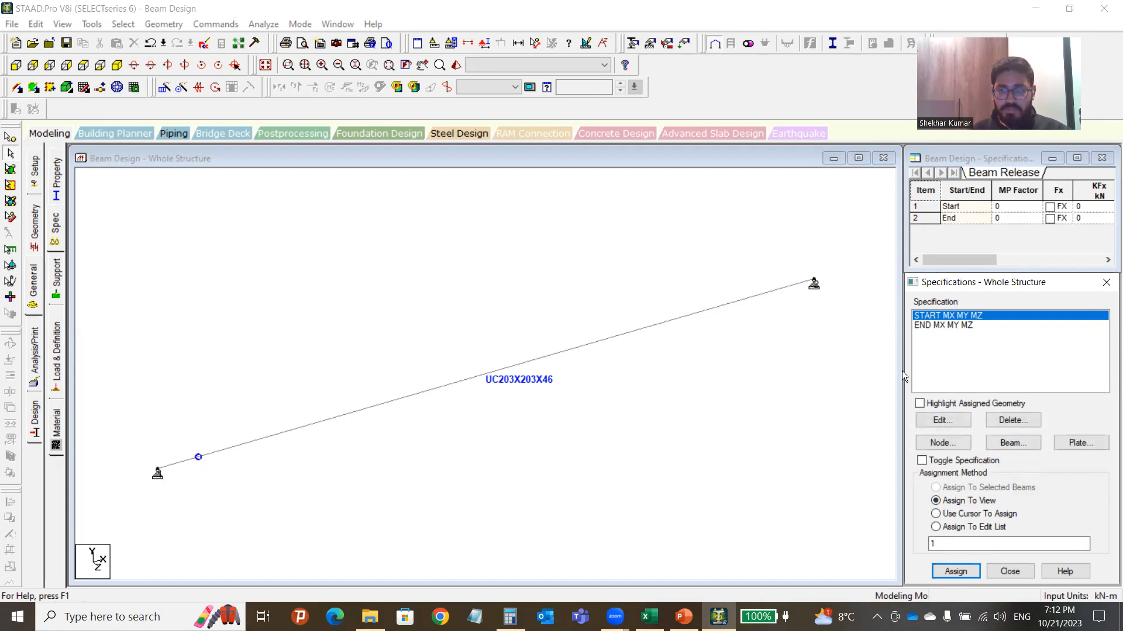
pyautogui.click(950, 325)
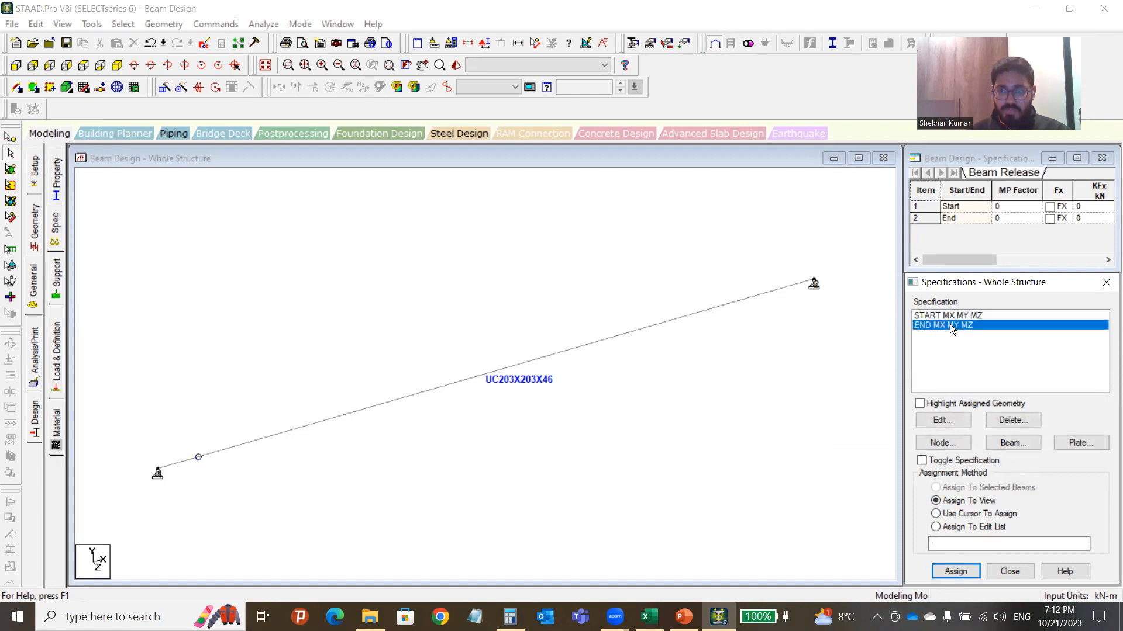
pyautogui.click(955, 571)
pyautogui.click(1020, 466)
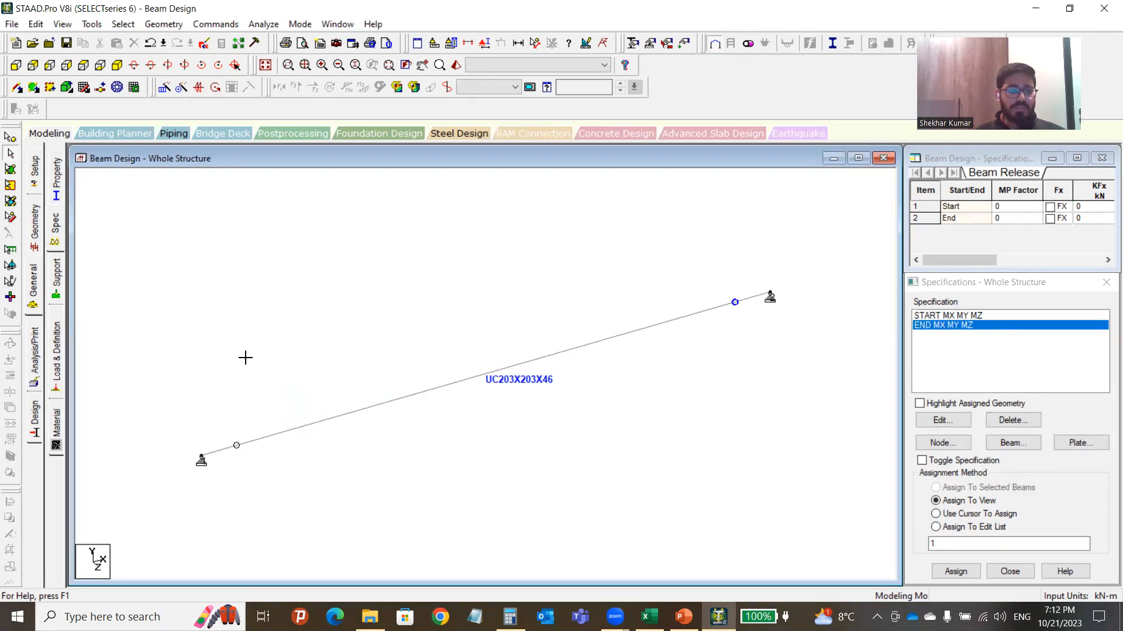
pyautogui.click(57, 178)
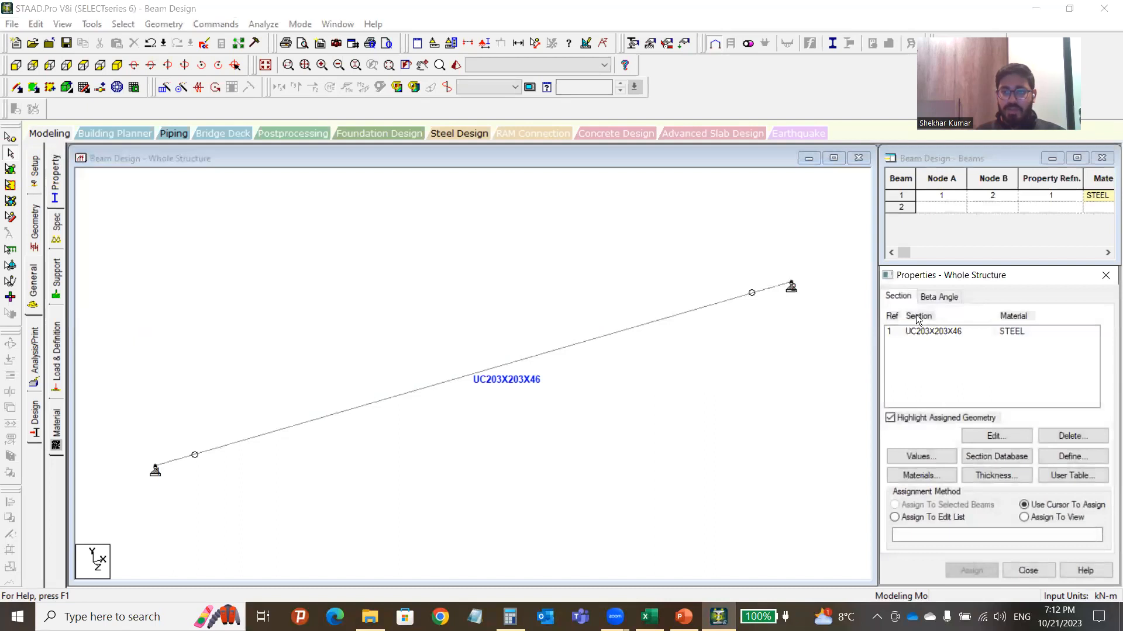
# Check the UC203X203X46 section, member releases and Support 2 nodes, then move to Load & Definition.
pyautogui.click(959, 332)
pyautogui.click(158, 268)
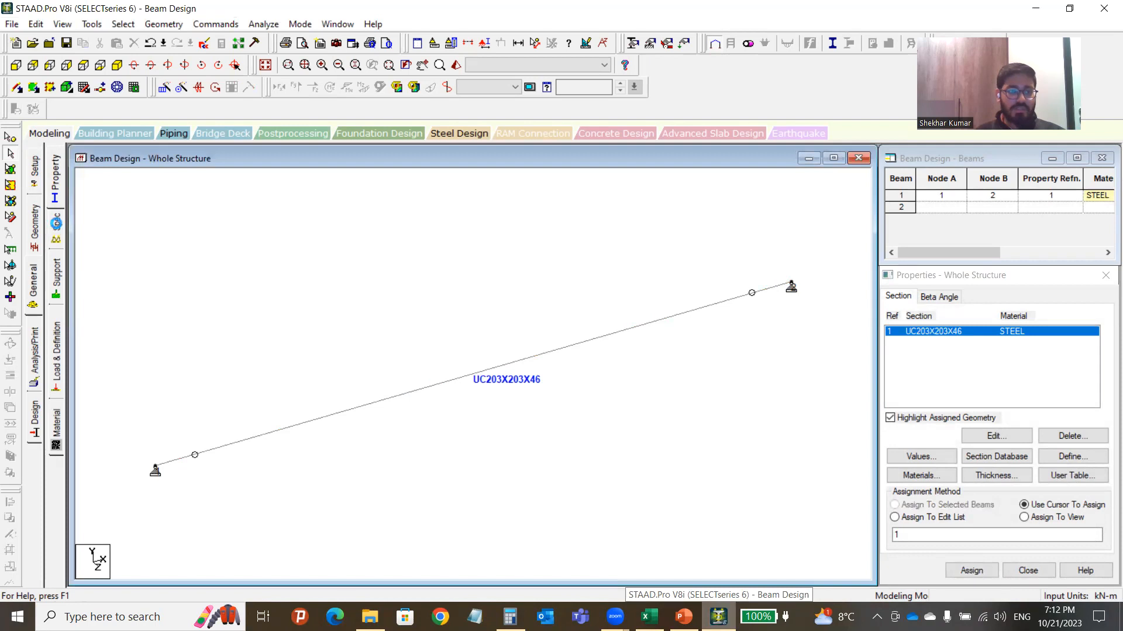
pyautogui.click(56, 227)
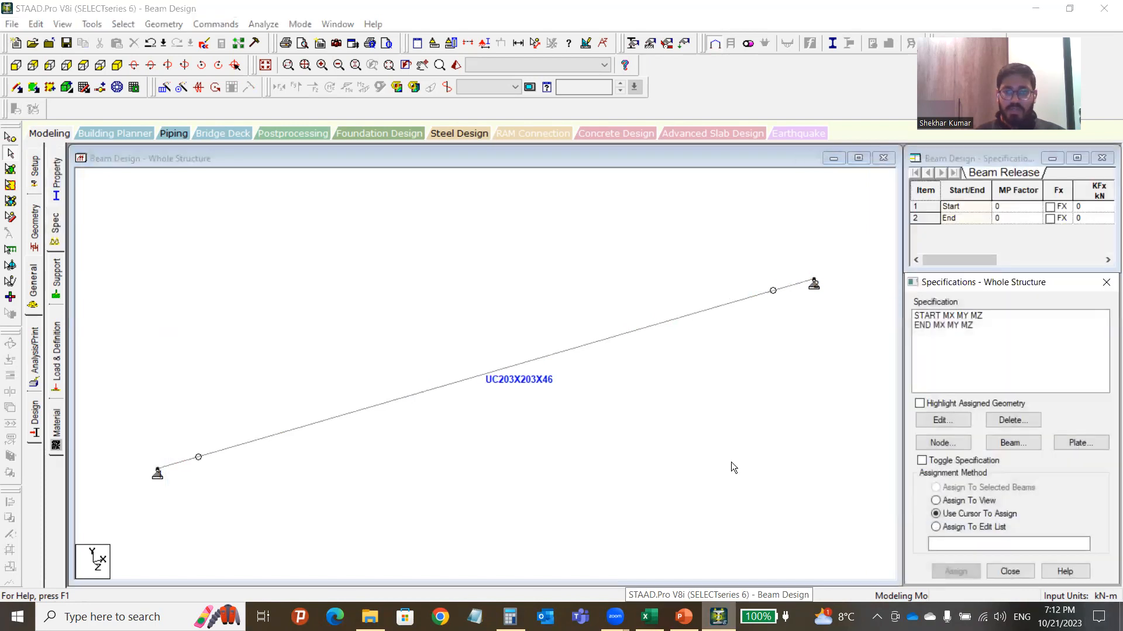
pyautogui.click(56, 275)
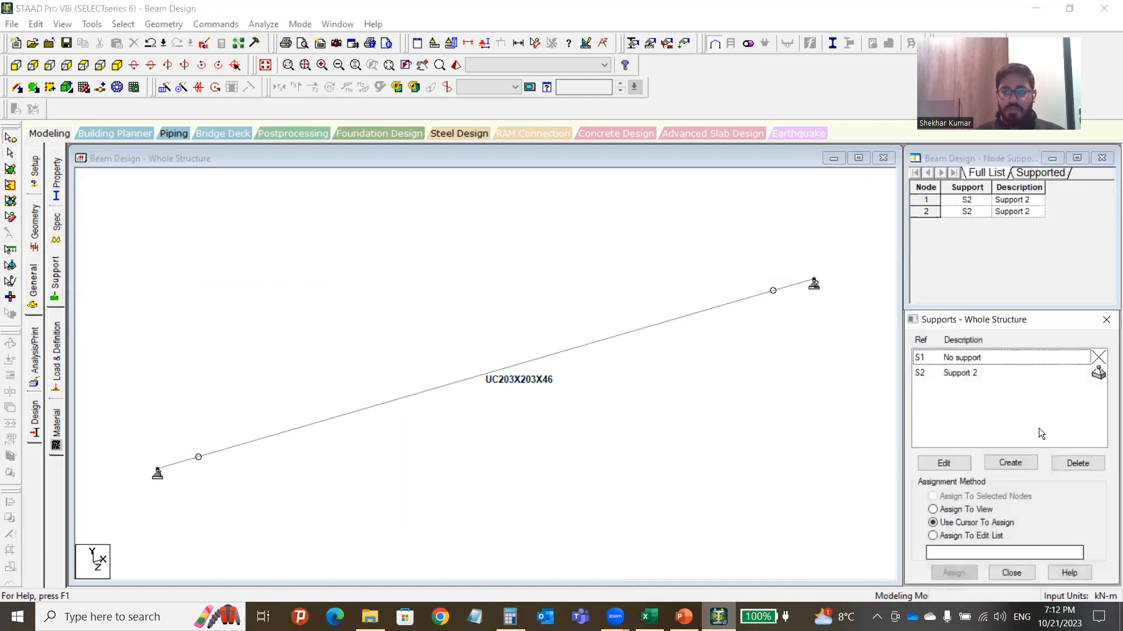
pyautogui.click(970, 373)
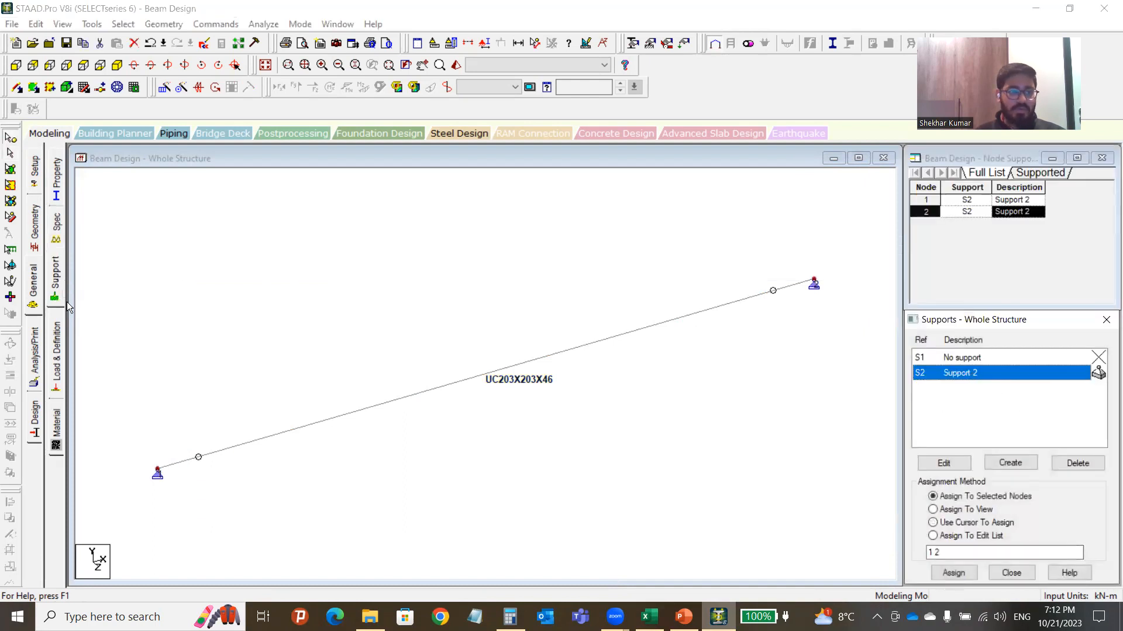
pyautogui.click(57, 343)
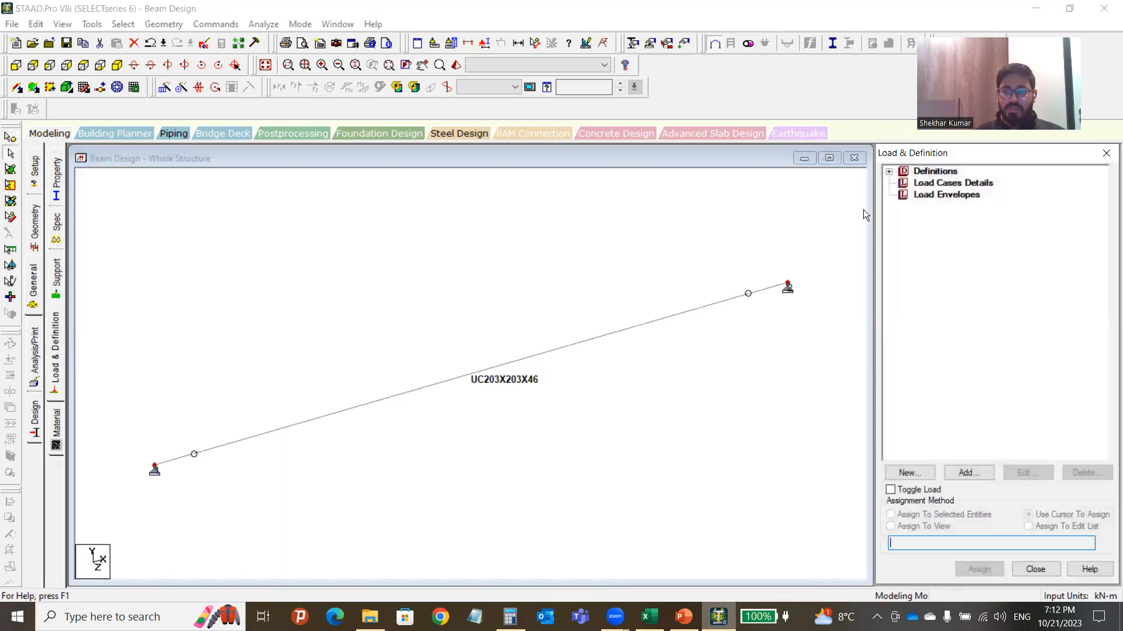
# Select Load Cases Details under Definitions and open the Add New: Load Cases form.
pyautogui.click(890, 172)
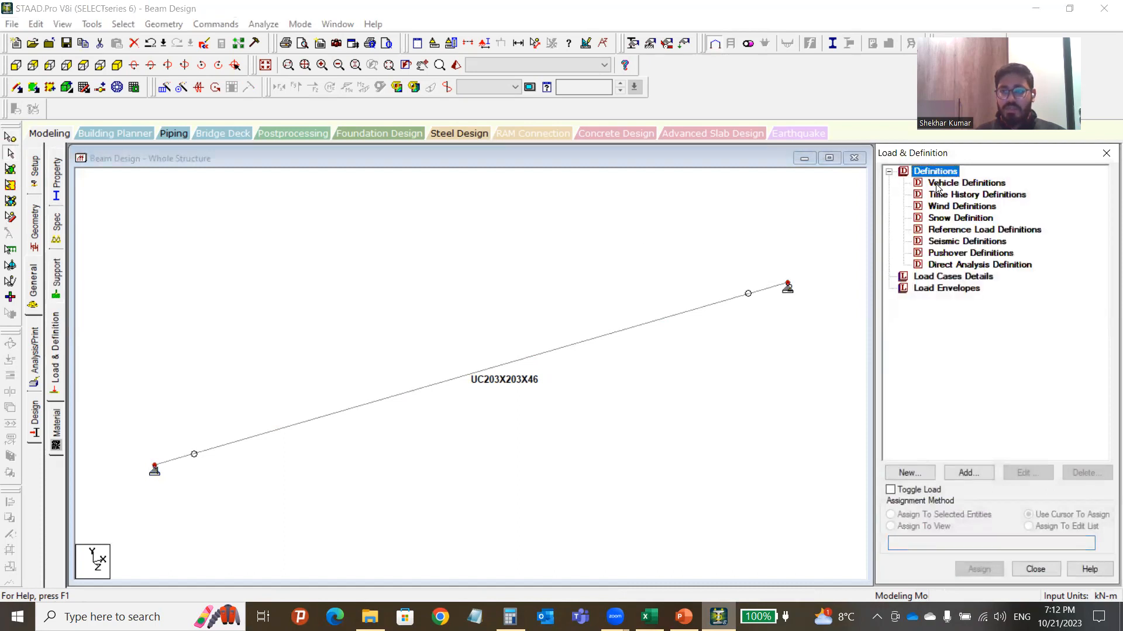
pyautogui.click(935, 276)
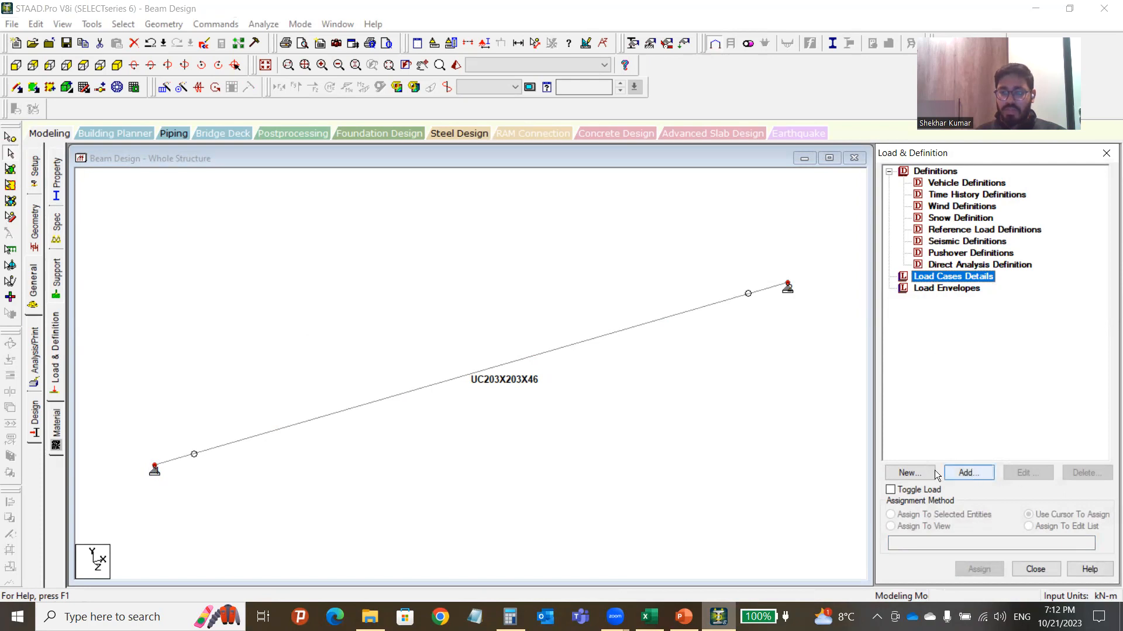
pyautogui.click(909, 473)
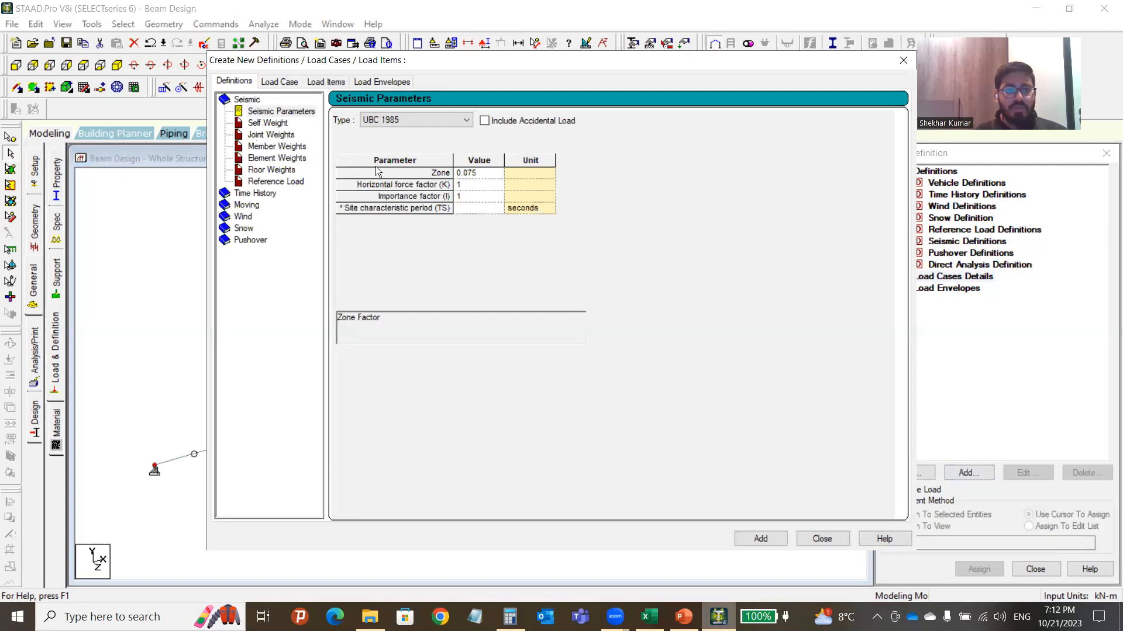
pyautogui.click(904, 60)
pyautogui.click(952, 280)
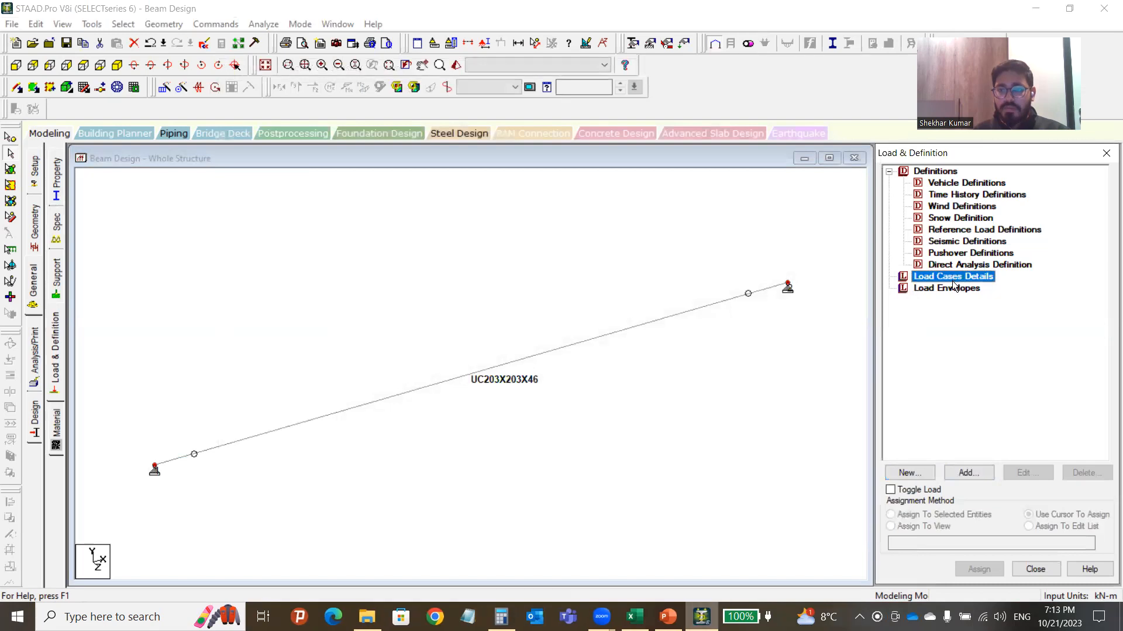
pyautogui.click(976, 476)
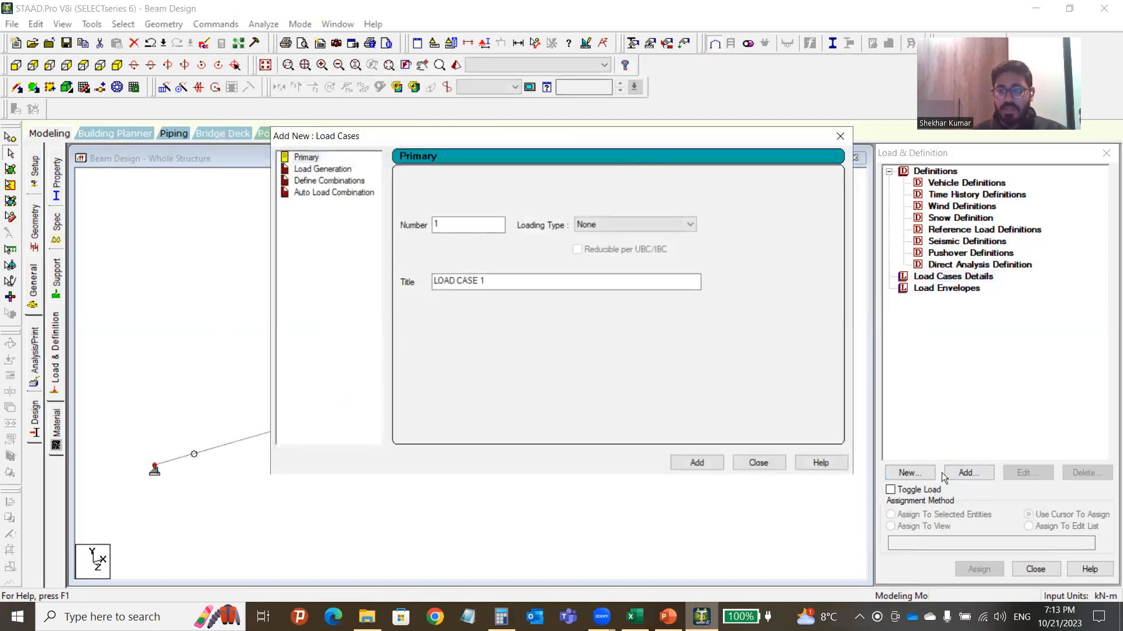
# Add primary load case 1 titled 'LOAD CASE 1' with Dead loading type, checking the Excel calculation.
pyautogui.moveTo(525, 135); pyautogui.dragTo(403, 186)
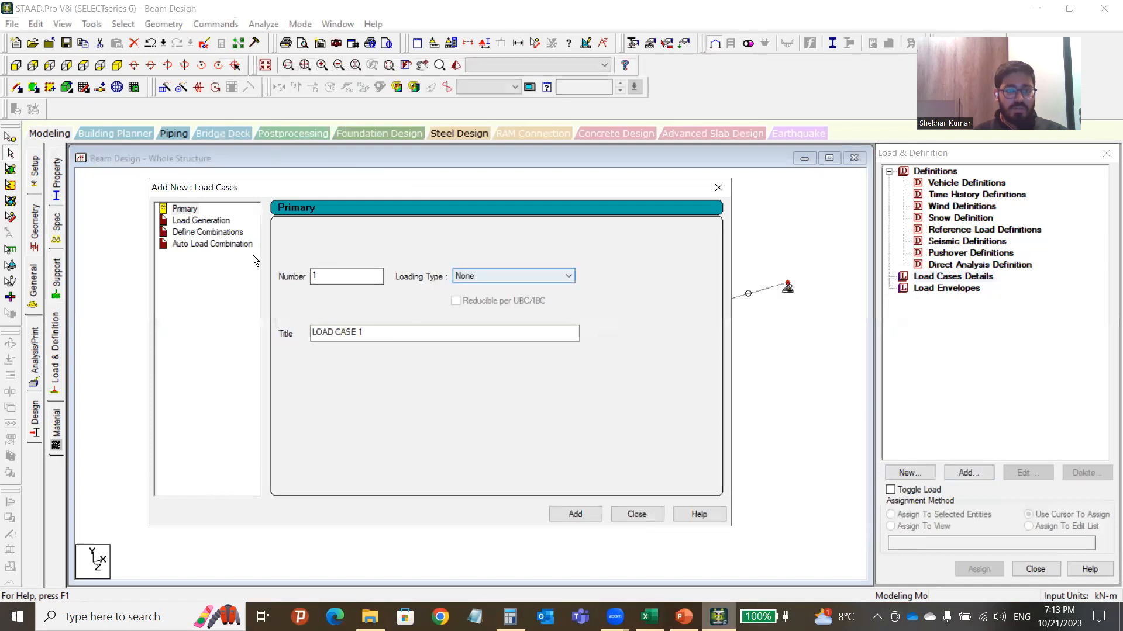
pyautogui.click(508, 273)
pyautogui.click(484, 287)
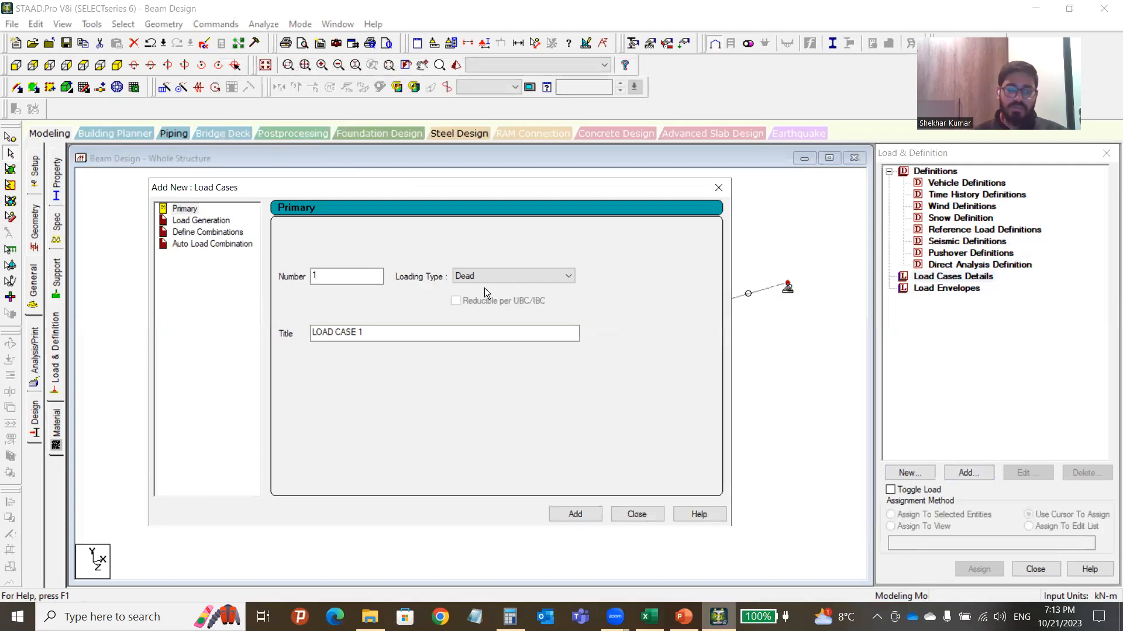
pyautogui.click(648, 617)
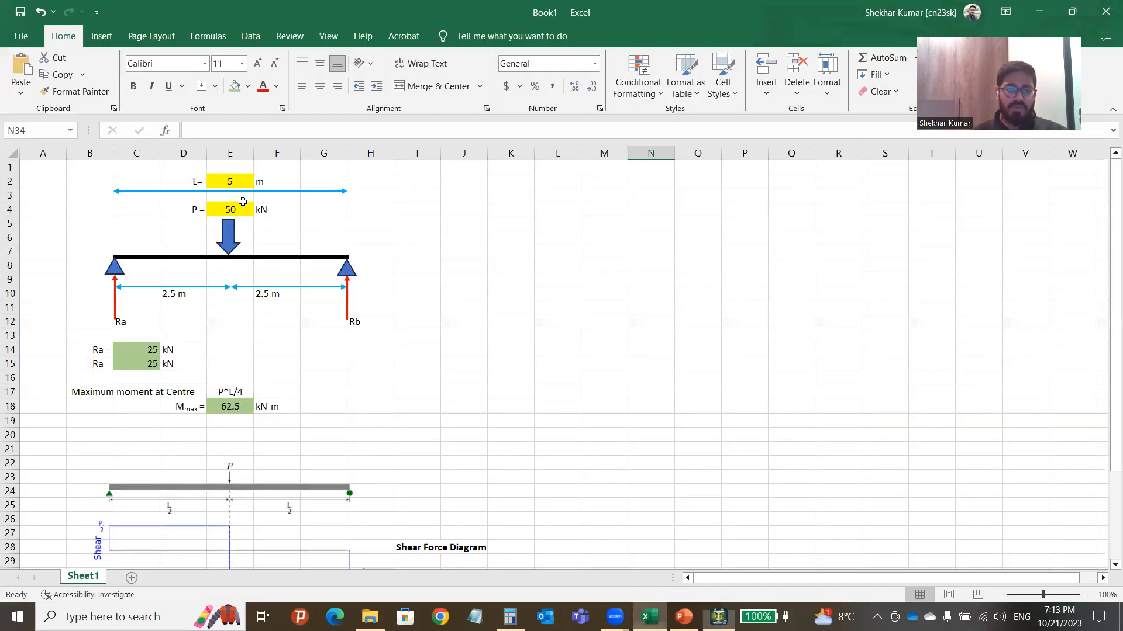
pyautogui.click(651, 617)
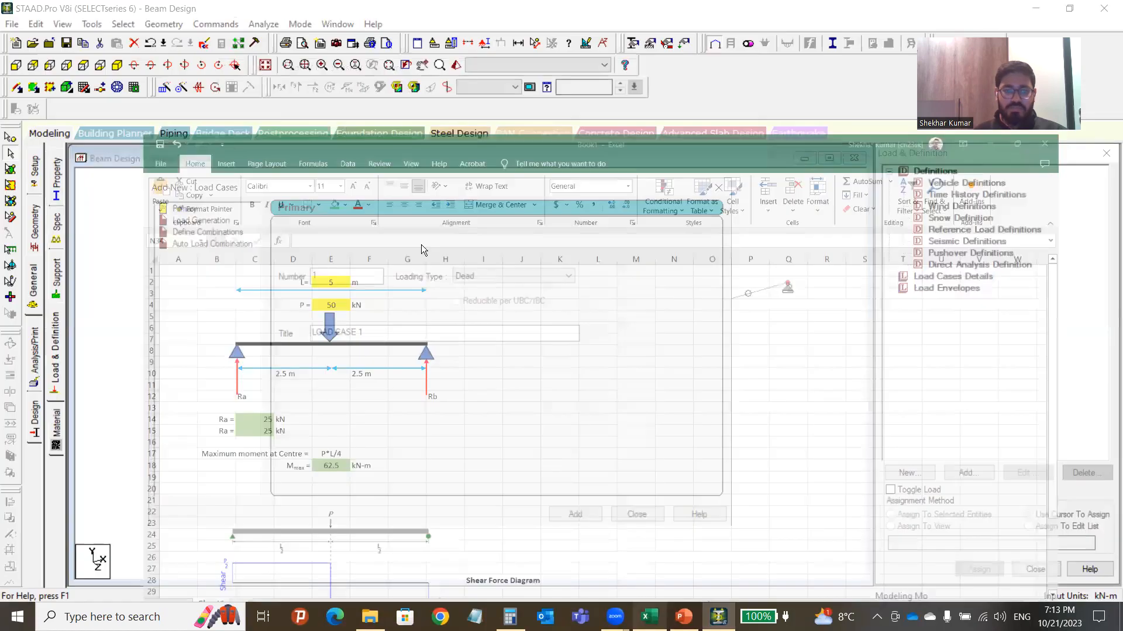
pyautogui.click(391, 336)
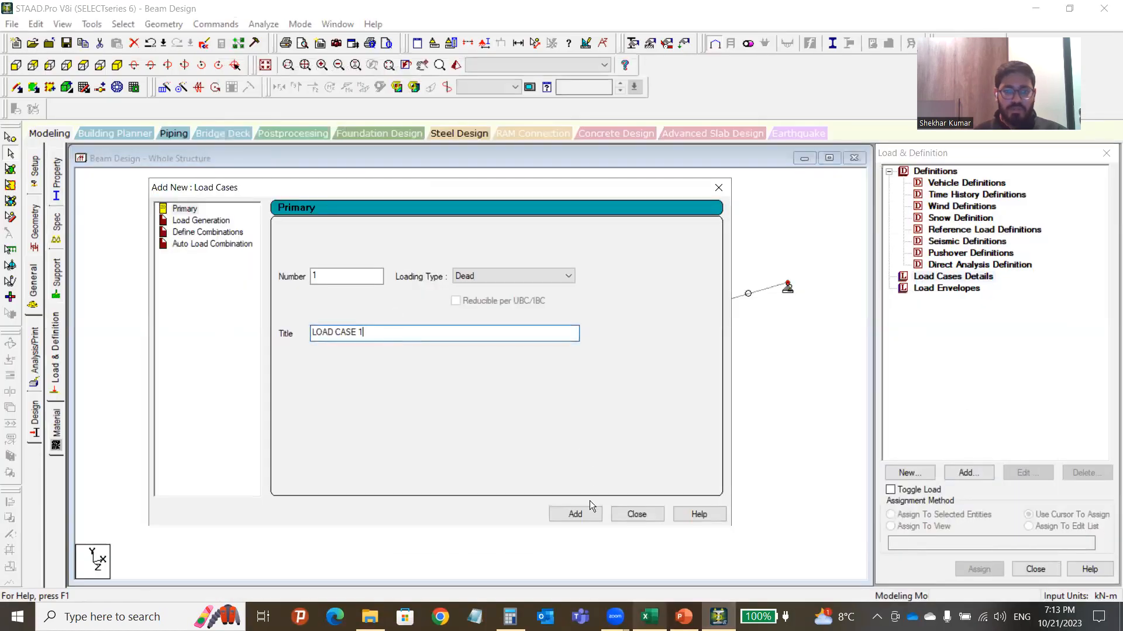
pyautogui.click(586, 515)
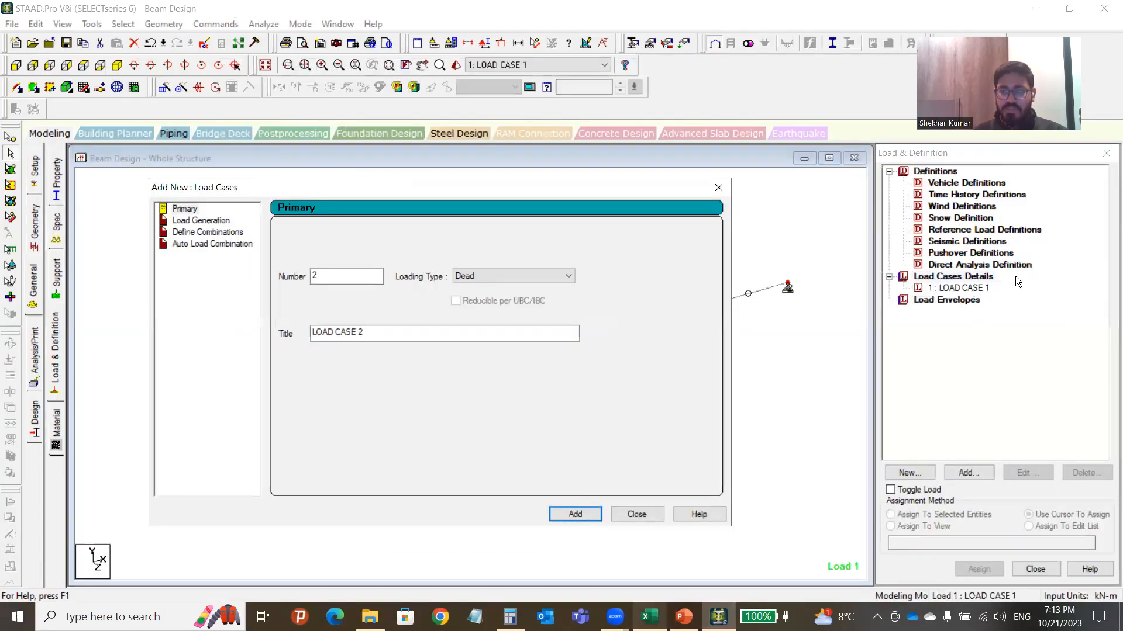
pyautogui.click(636, 514)
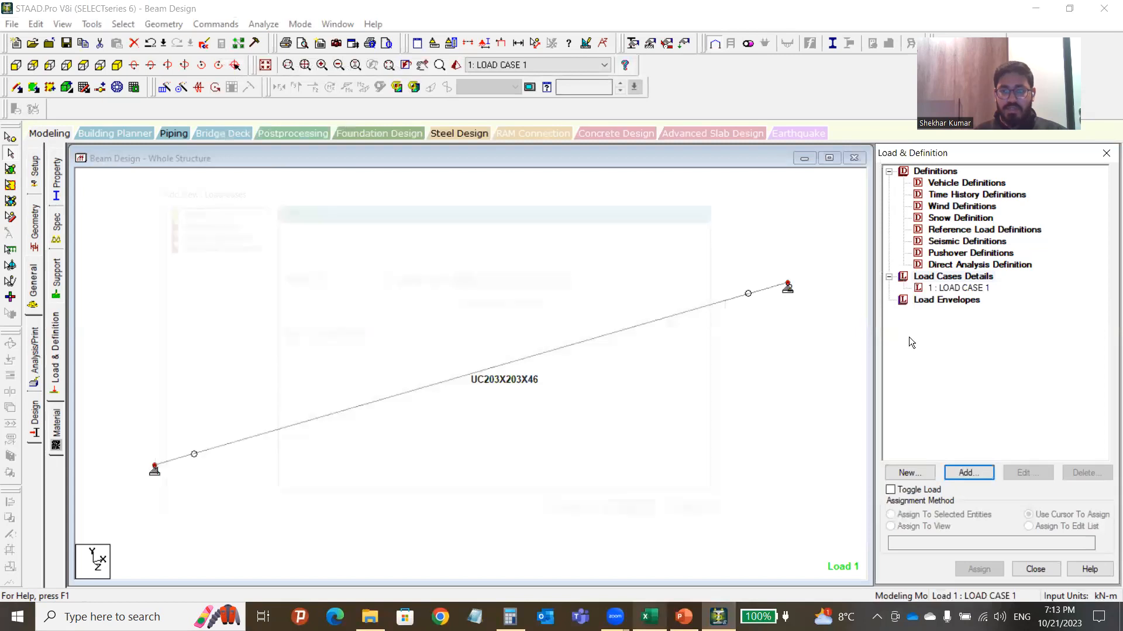
# Add a SELFWEIGHT Y -1 load item to LOAD CASE 1.
pyautogui.click(965, 290)
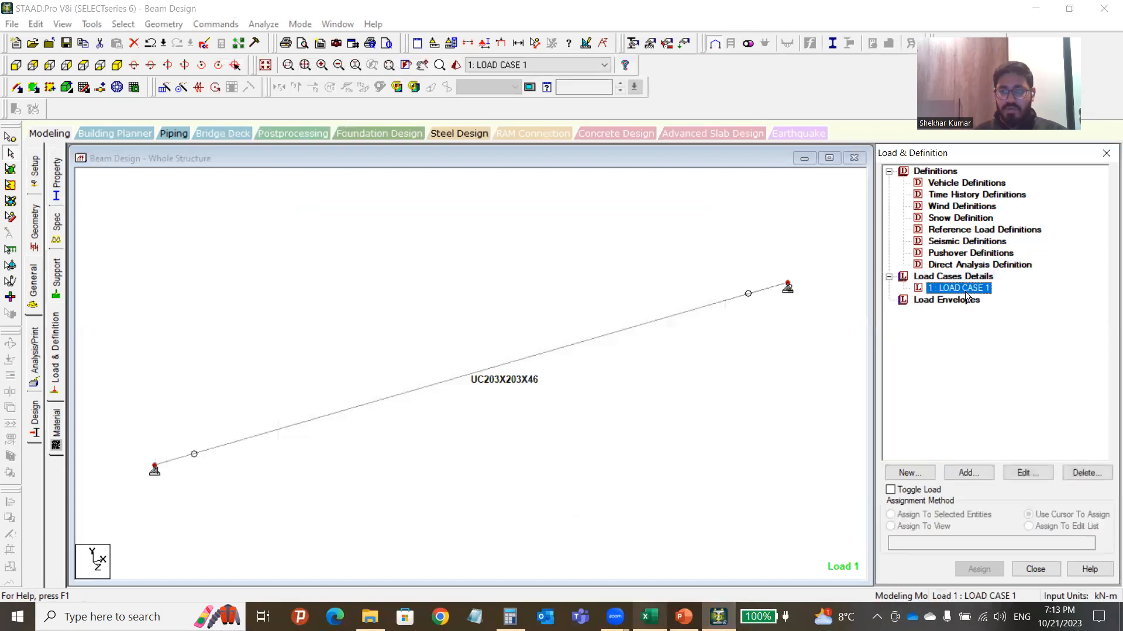
pyautogui.click(967, 474)
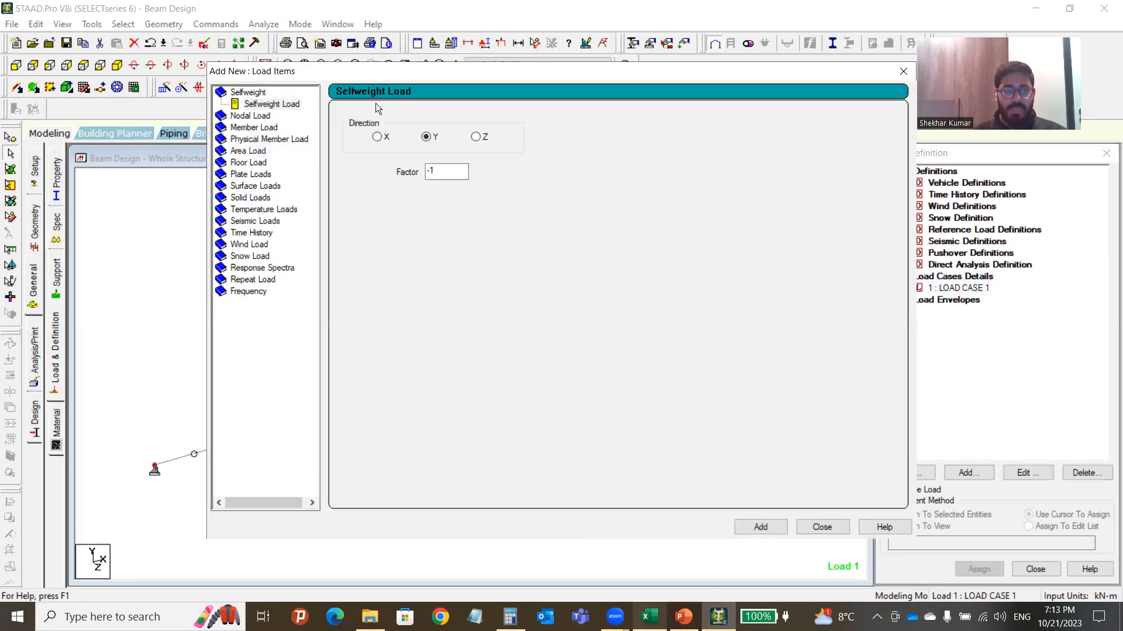
pyautogui.moveTo(428, 81); pyautogui.dragTo(356, 107)
pyautogui.click(208, 130)
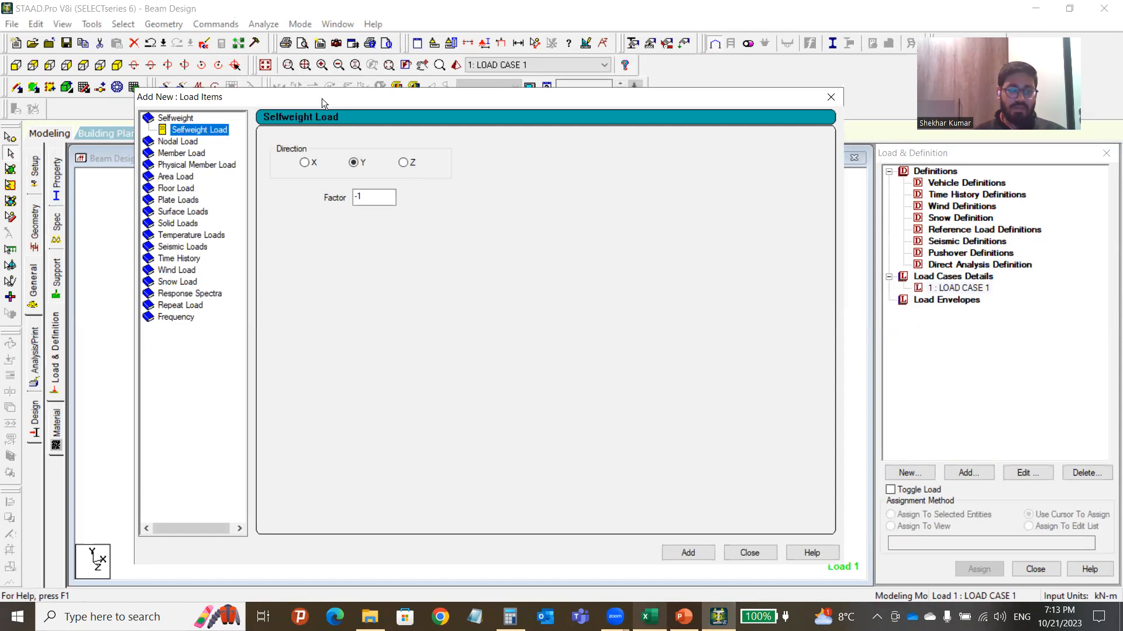
pyautogui.moveTo(322, 97); pyautogui.dragTo(434, 96)
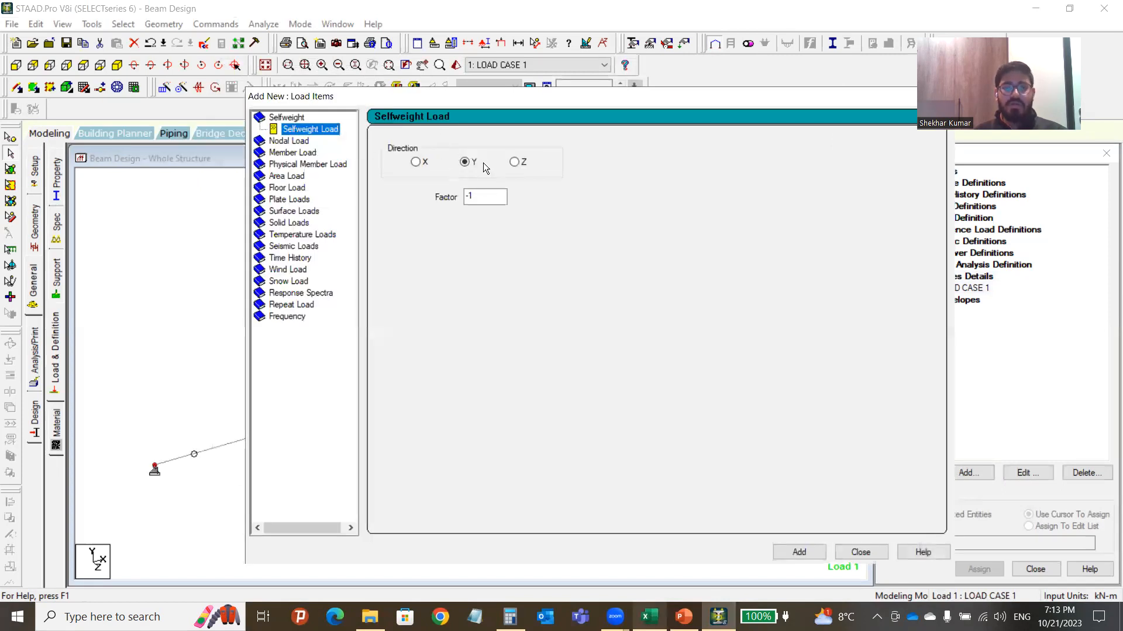
pyautogui.click(478, 196)
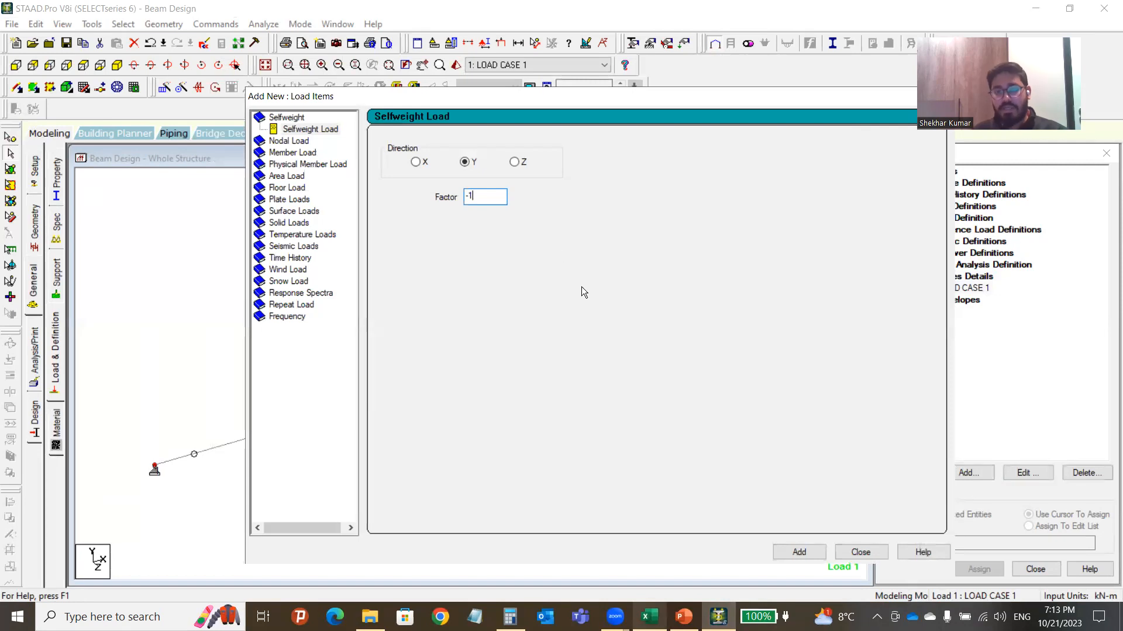
pyautogui.click(798, 552)
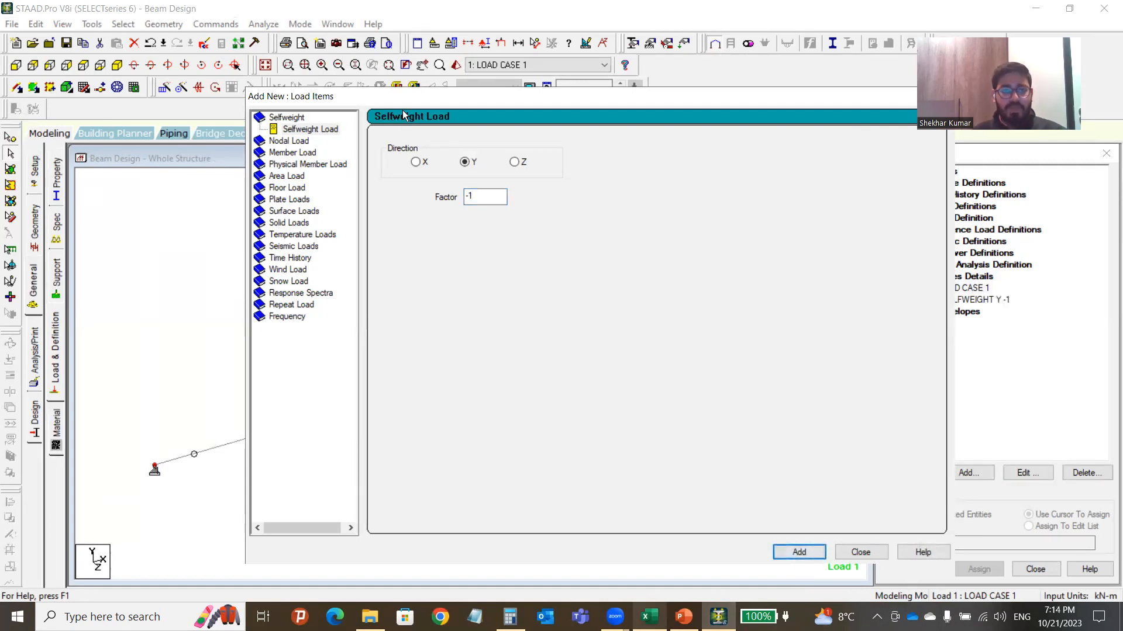
pyautogui.moveTo(422, 100); pyautogui.dragTo(371, 111)
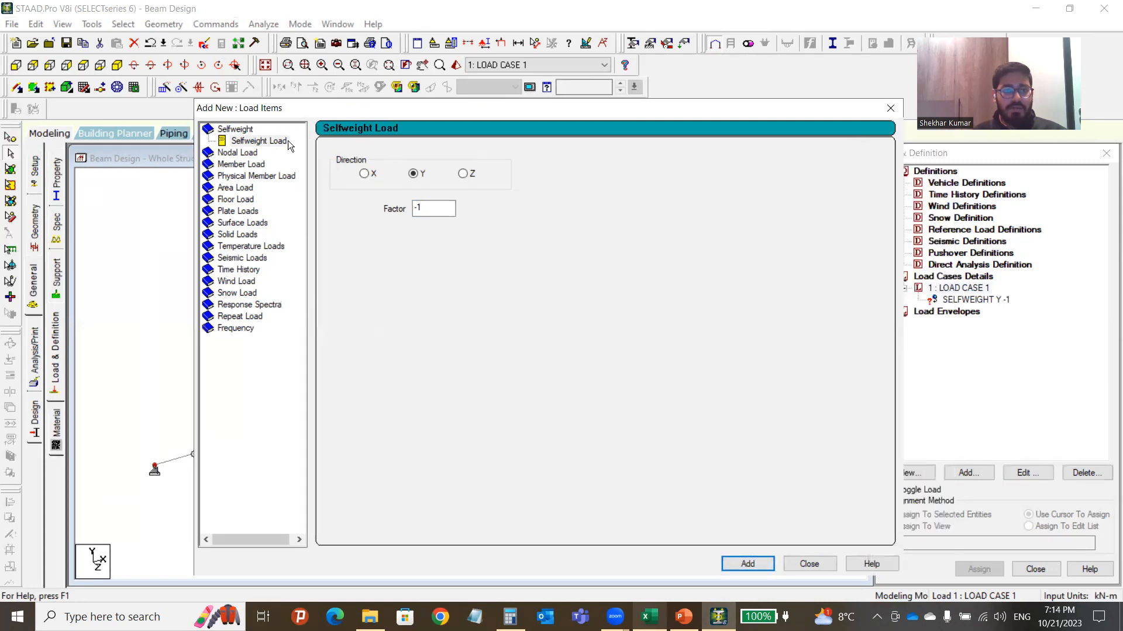
# Expand the Member Load types and accept the model auto-save.
pyautogui.click(244, 167)
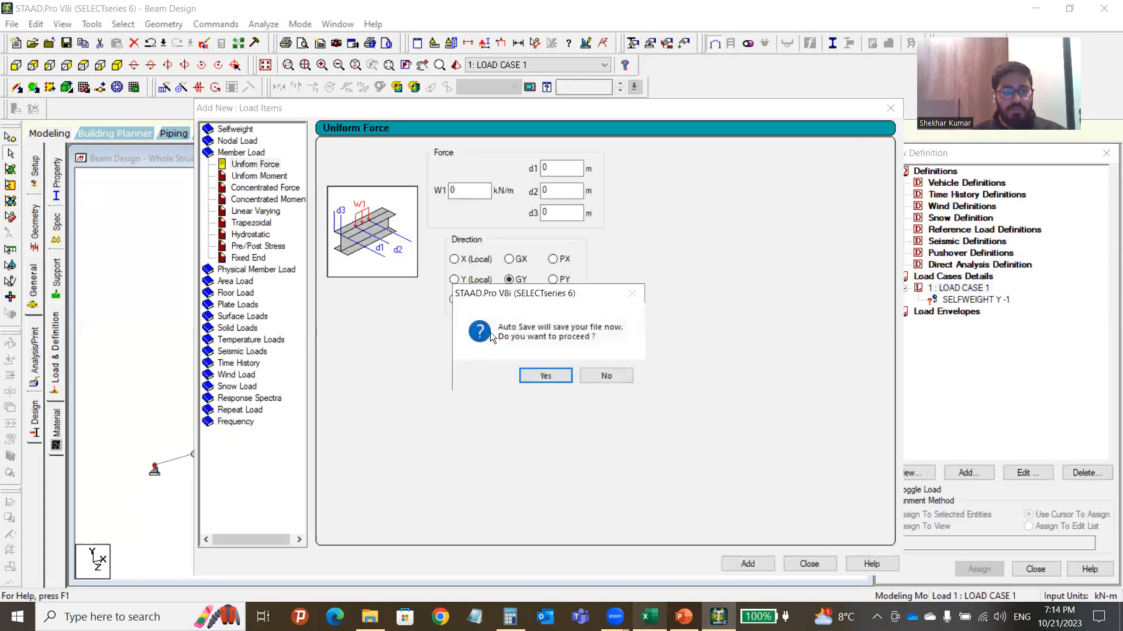
pyautogui.click(545, 376)
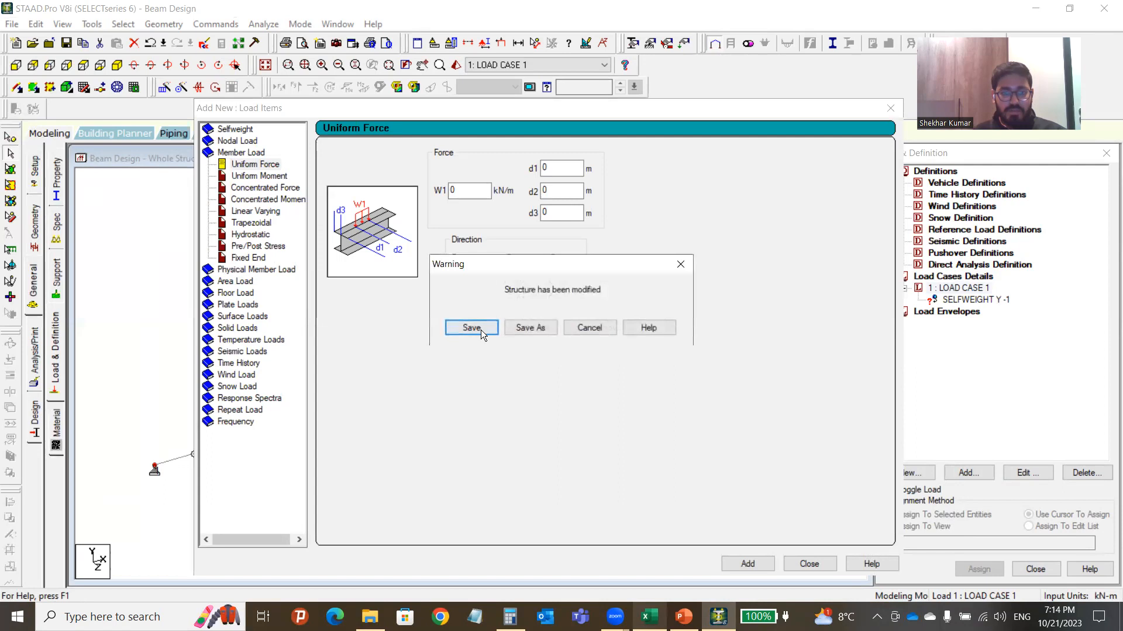
pyautogui.click(475, 328)
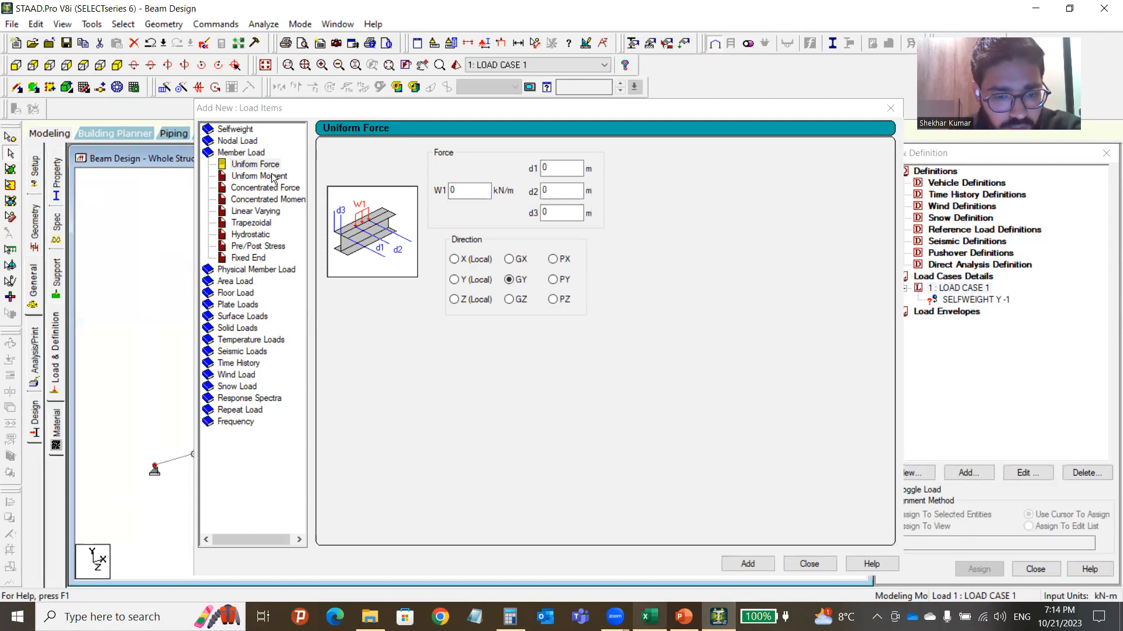
pyautogui.click(643, 617)
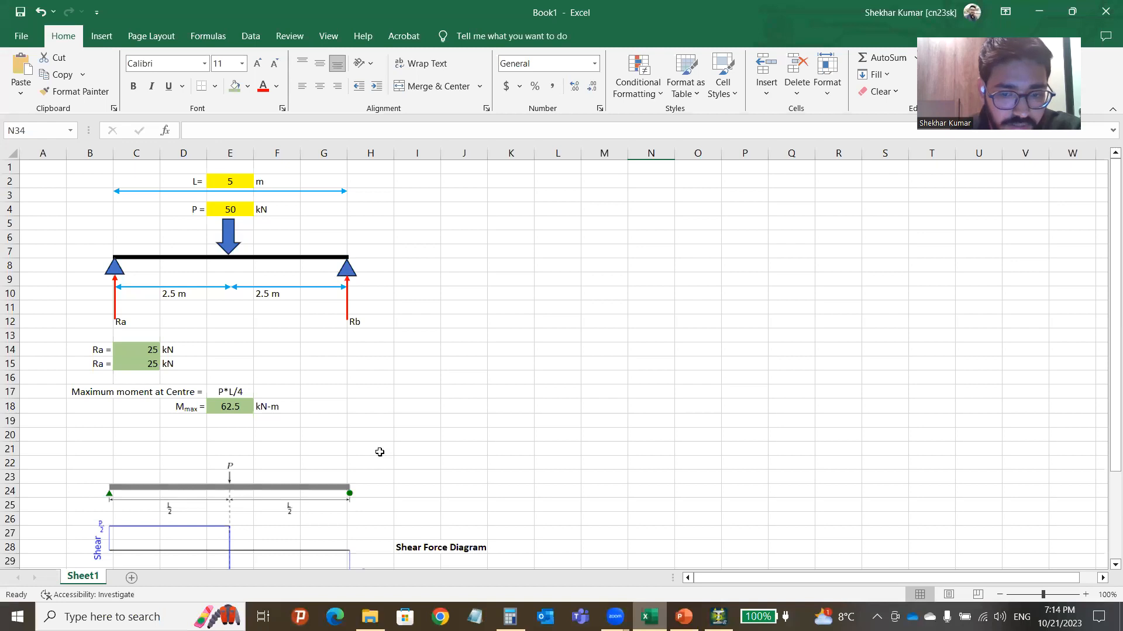
pyautogui.click(646, 617)
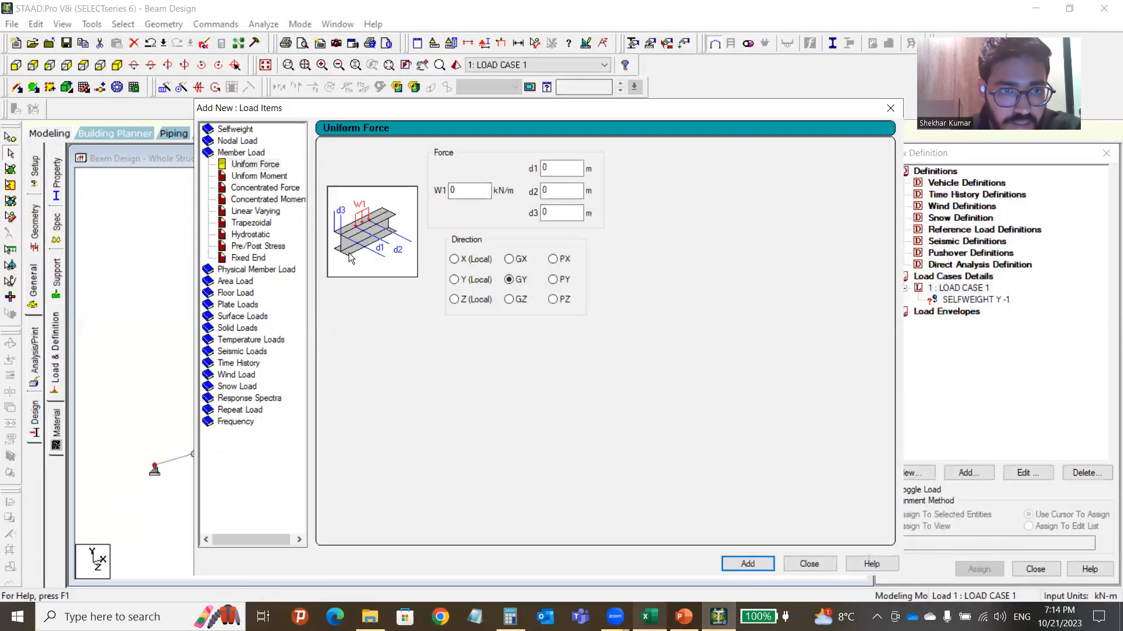
# Add a concentrated member force P = -50 kN in GY to LOAD CASE 1.
pyautogui.click(258, 189)
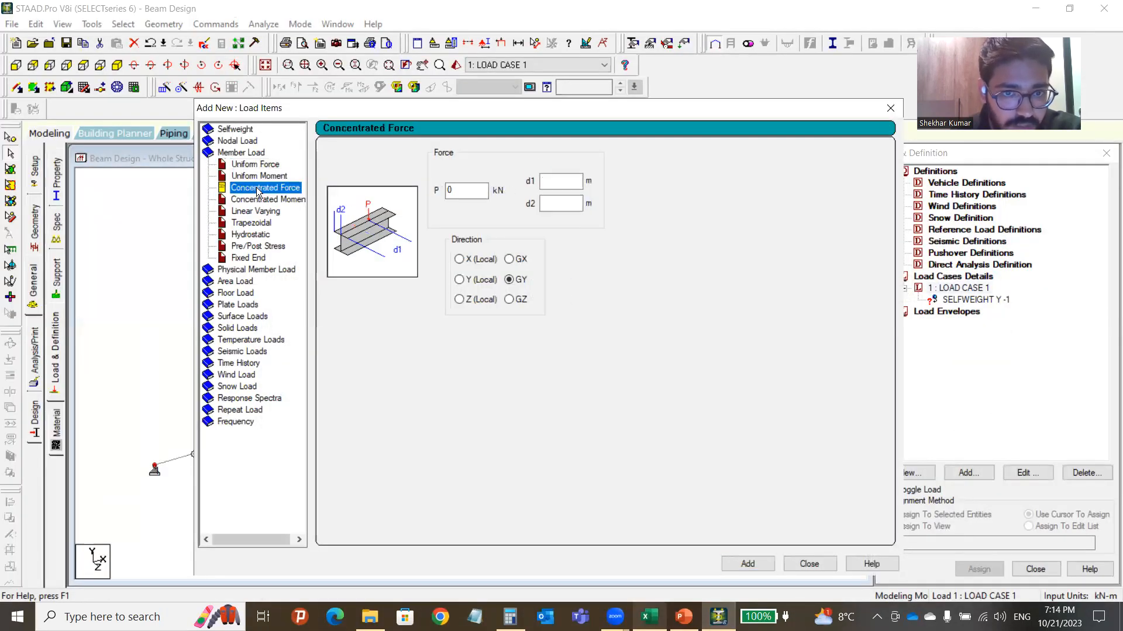
pyautogui.click(450, 191)
pyautogui.press('BackSpace')
pyautogui.write('-5')
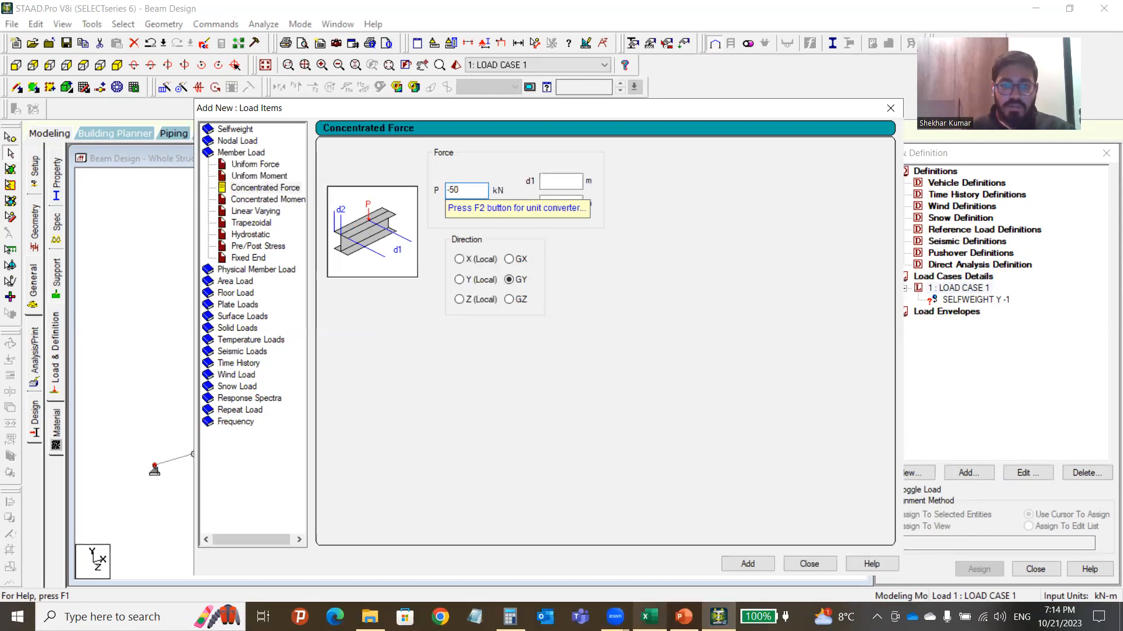
pyautogui.press('Tab')
pyautogui.press('Tab')
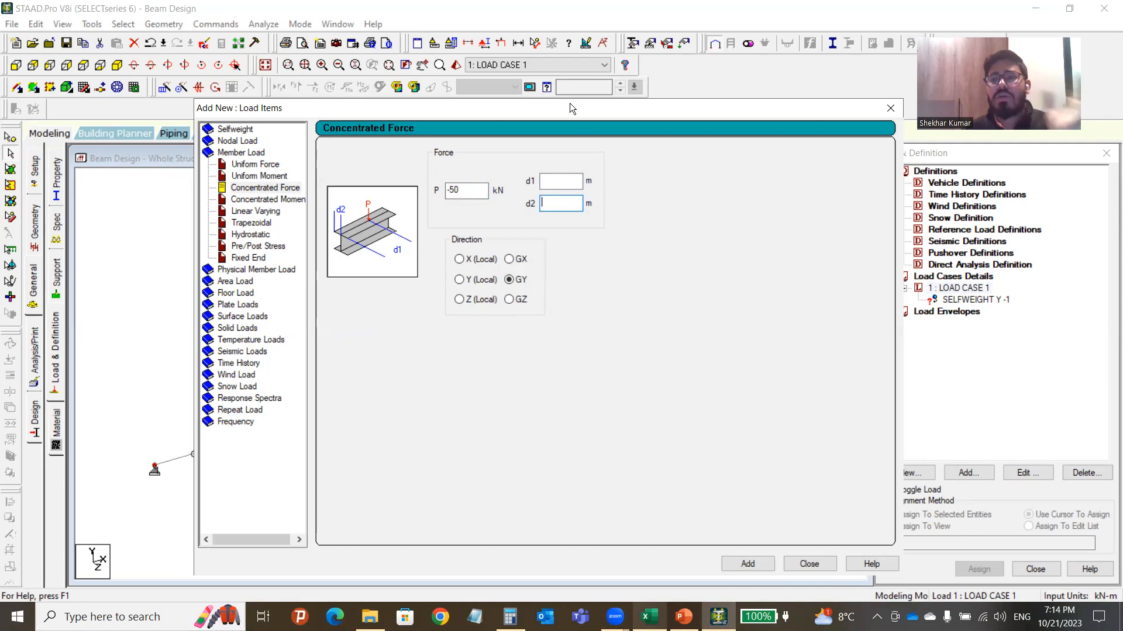
pyautogui.click(559, 180)
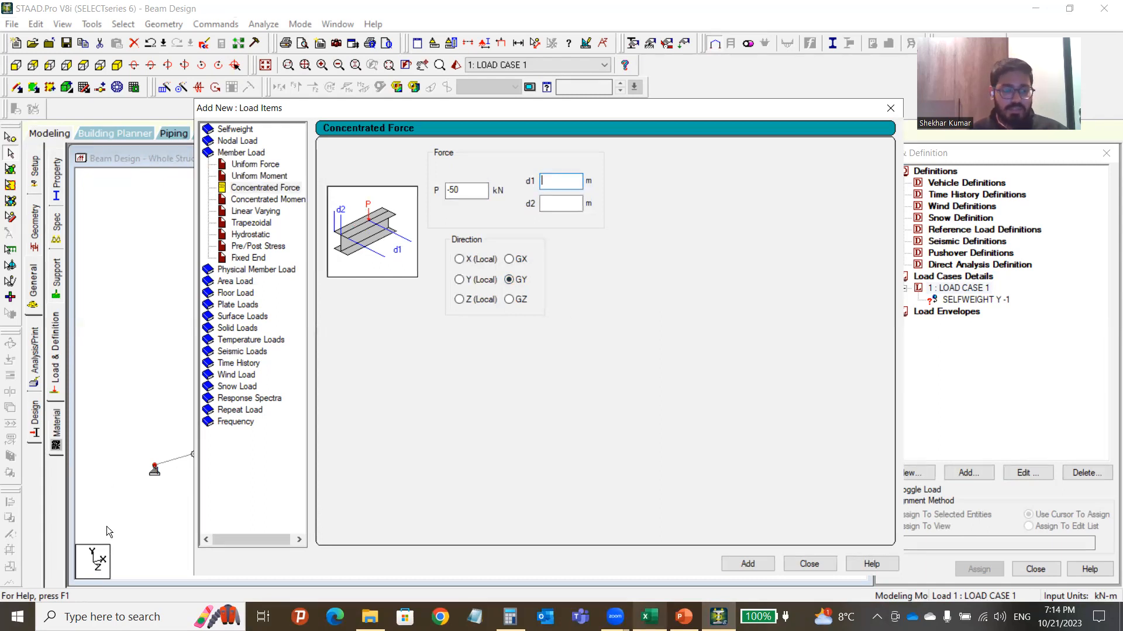
pyautogui.click(750, 567)
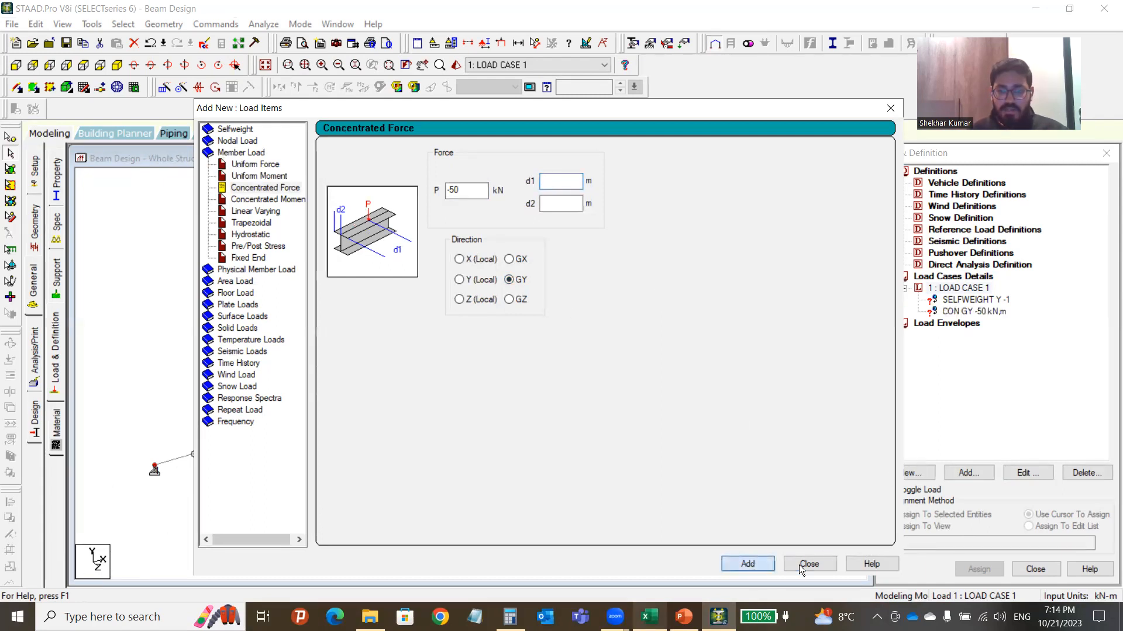
pyautogui.click(808, 564)
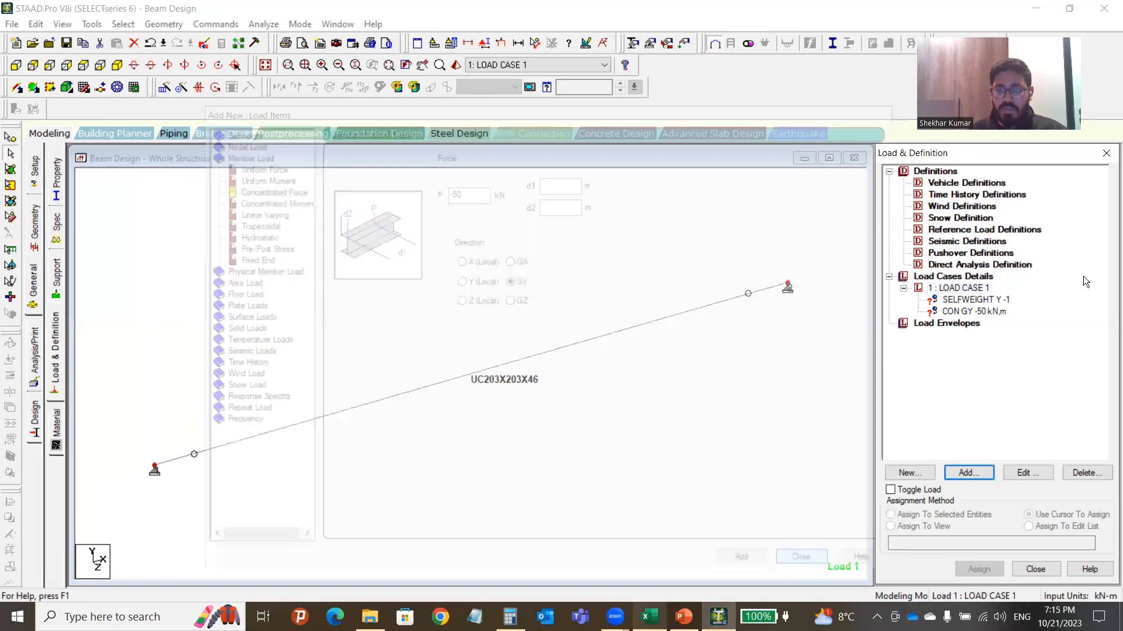
# Assign the SELFWEIGHT Y -1 load to the beam in view.
pyautogui.click(987, 300)
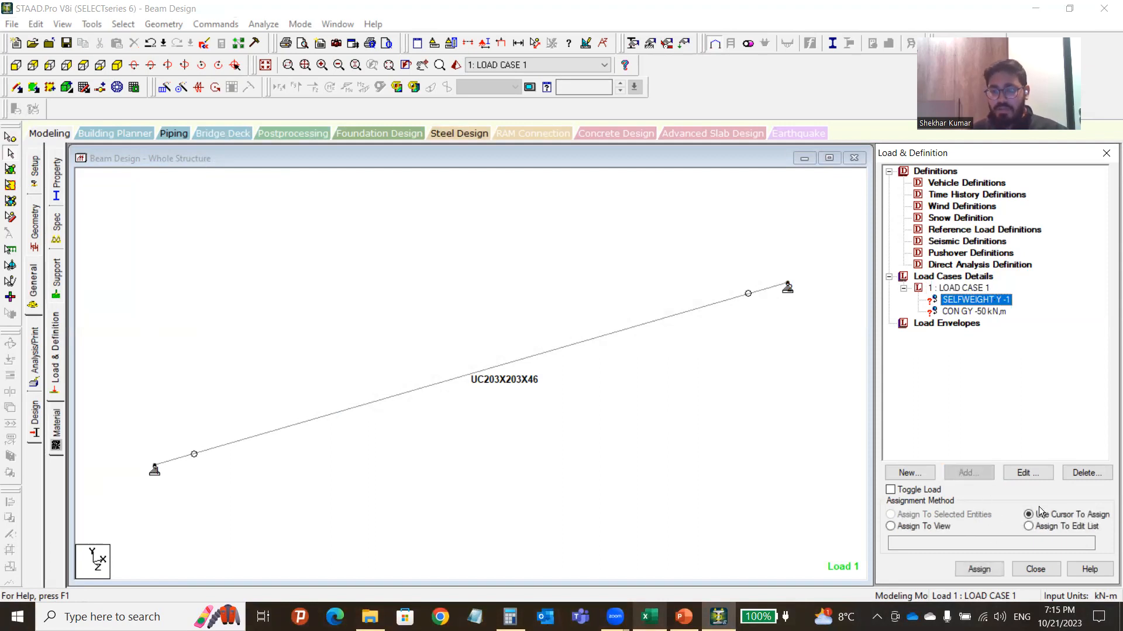
pyautogui.click(921, 527)
pyautogui.click(984, 571)
pyautogui.click(994, 300)
pyautogui.click(975, 570)
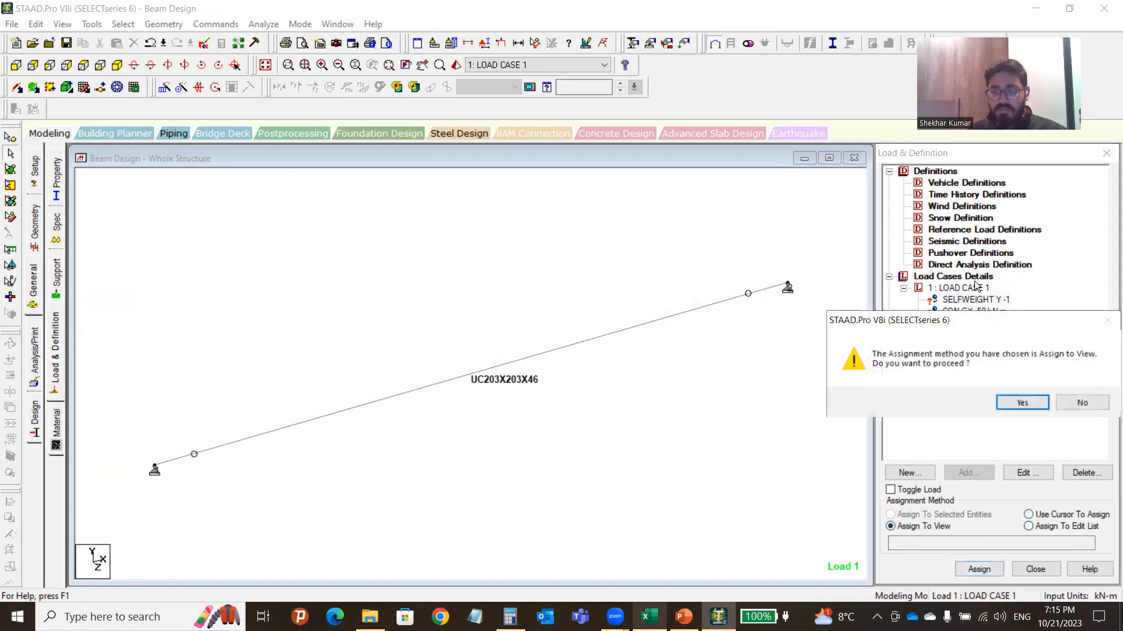
pyautogui.click(1025, 403)
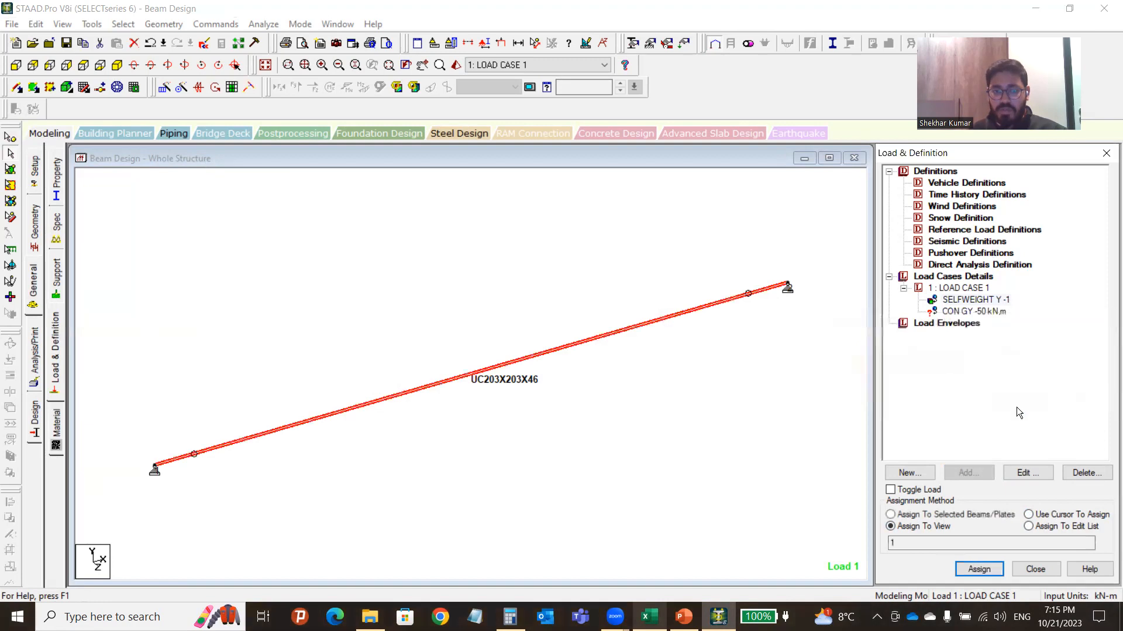
# Assign the CON GY -50 kN force to the beam and display its 50 kN load arrow.
pyautogui.click(969, 313)
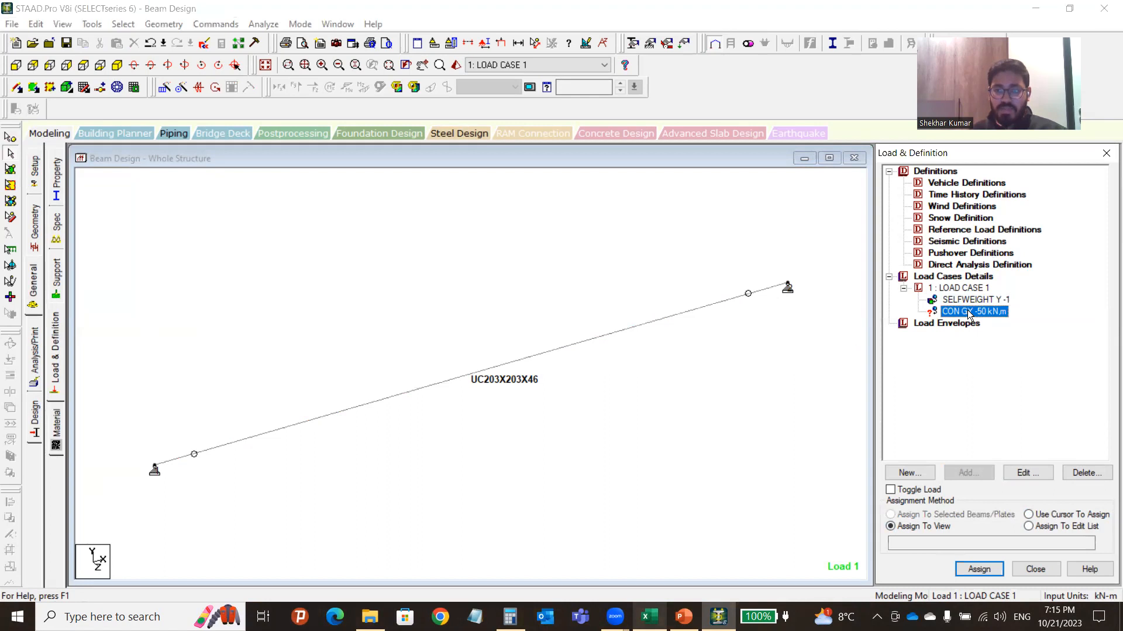
pyautogui.click(979, 570)
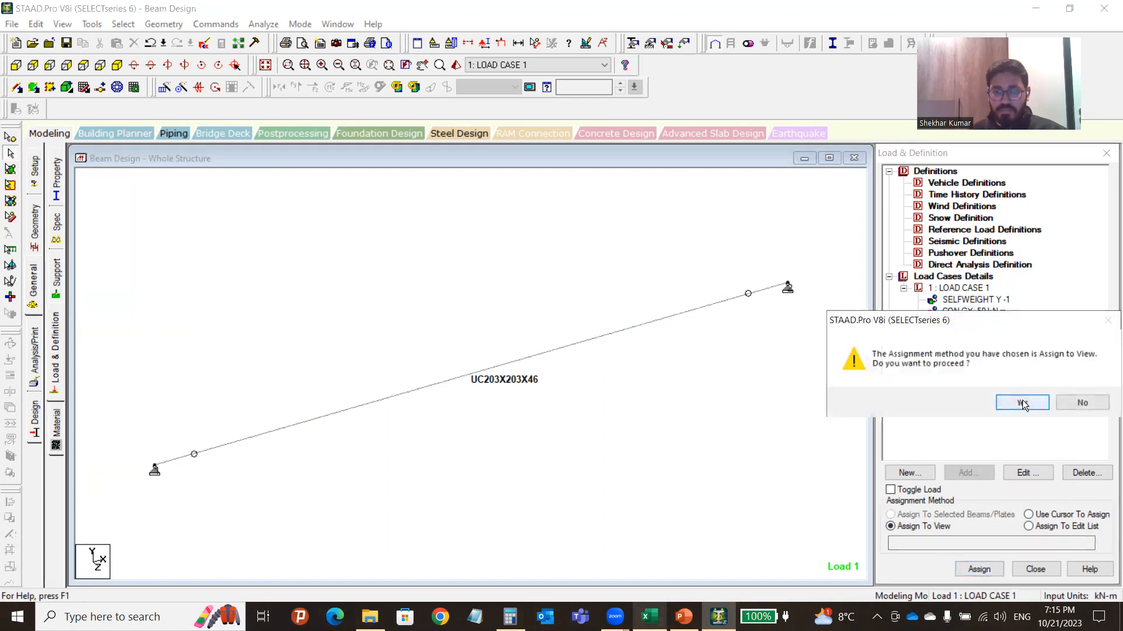
pyautogui.click(1021, 403)
pyautogui.scroll(-3, 507, 257)
pyautogui.scroll(-2, 516, 277)
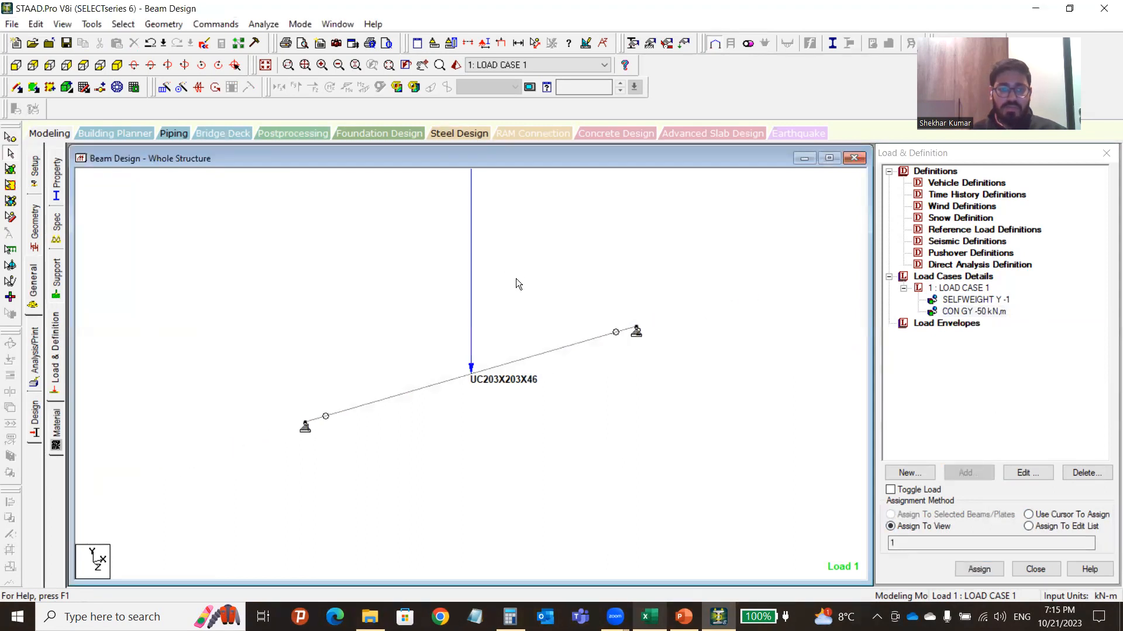
pyautogui.click(501, 47)
pyautogui.scroll(2, 494, 327)
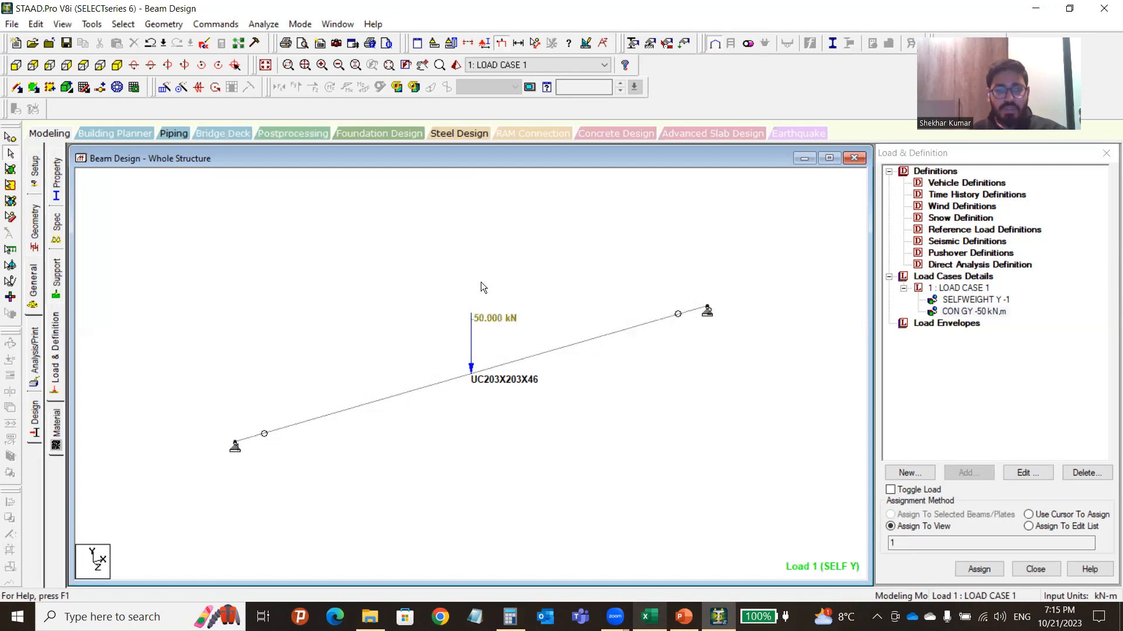
pyautogui.scroll(1, 483, 343)
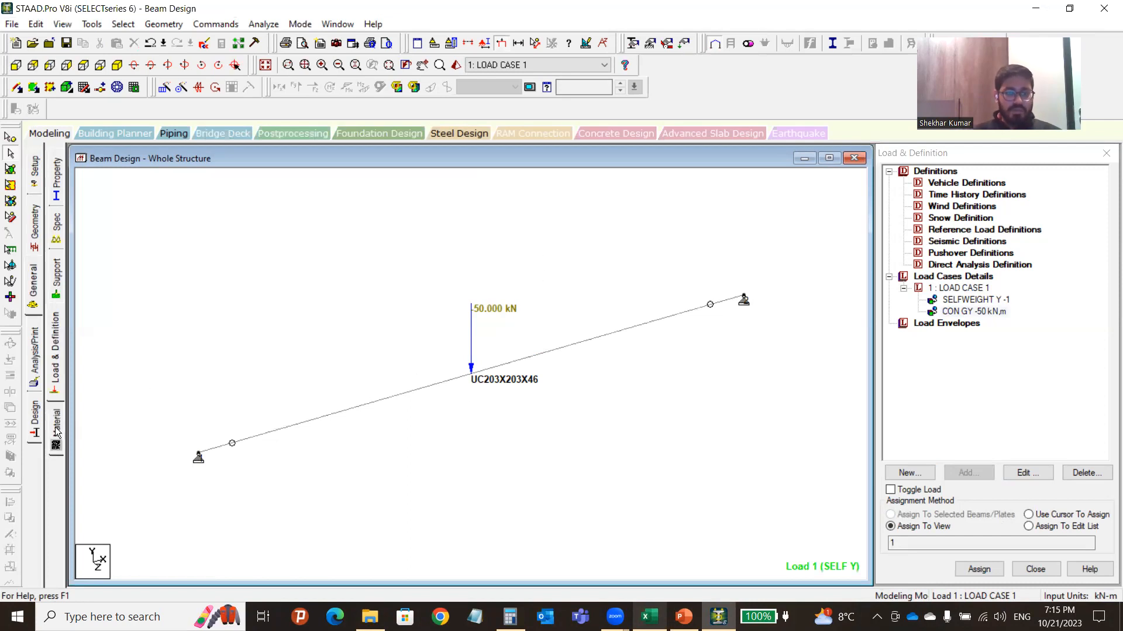
# Check the load assignments, then open the Analysis/Print Commands dialog at Perform Analysis.
pyautogui.click(951, 300)
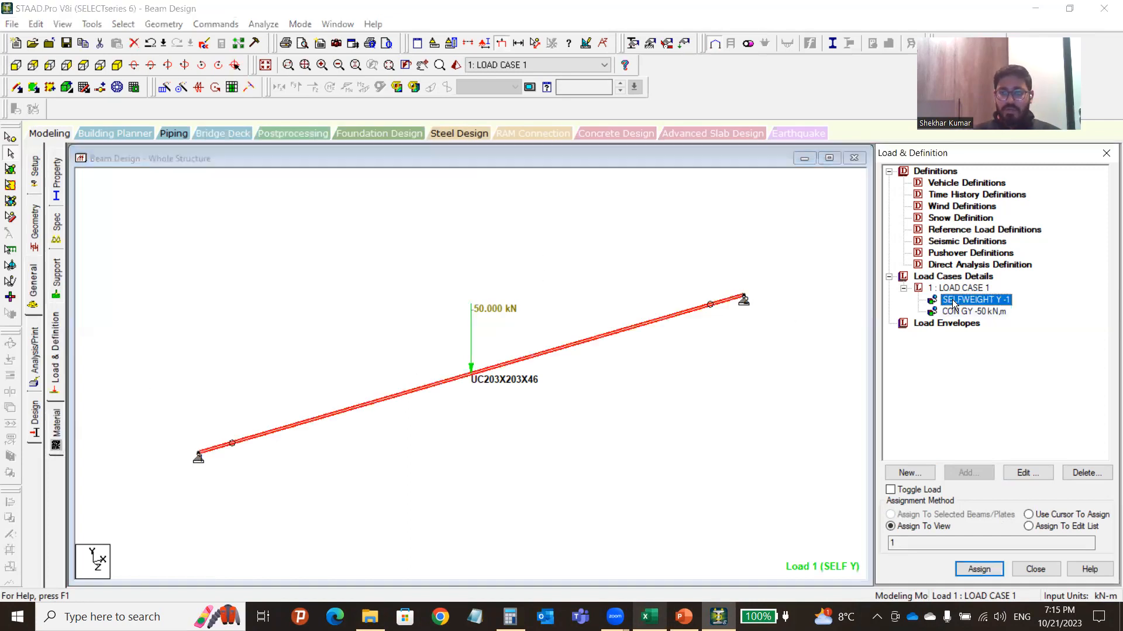
pyautogui.click(958, 311)
pyautogui.click(149, 379)
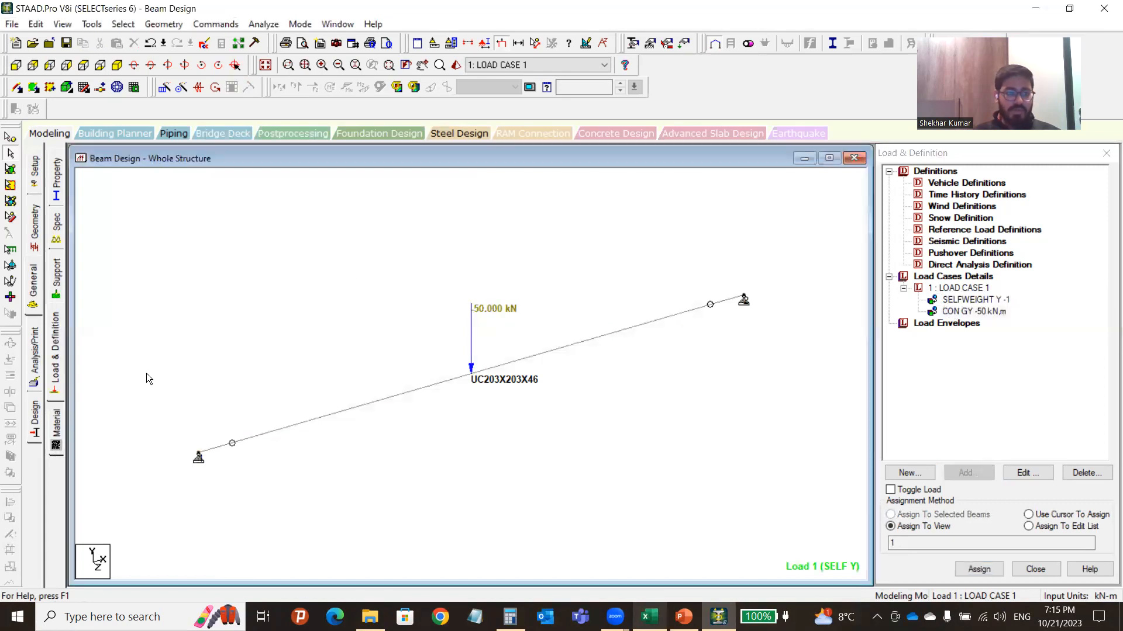
pyautogui.click(56, 430)
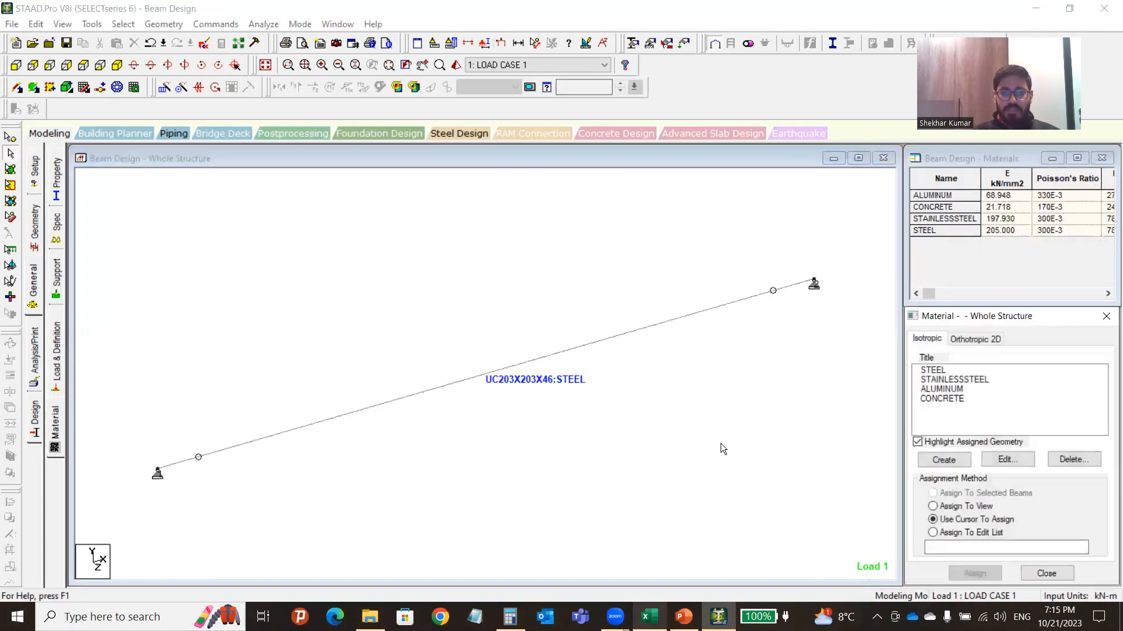
pyautogui.click(430, 295)
pyautogui.click(32, 289)
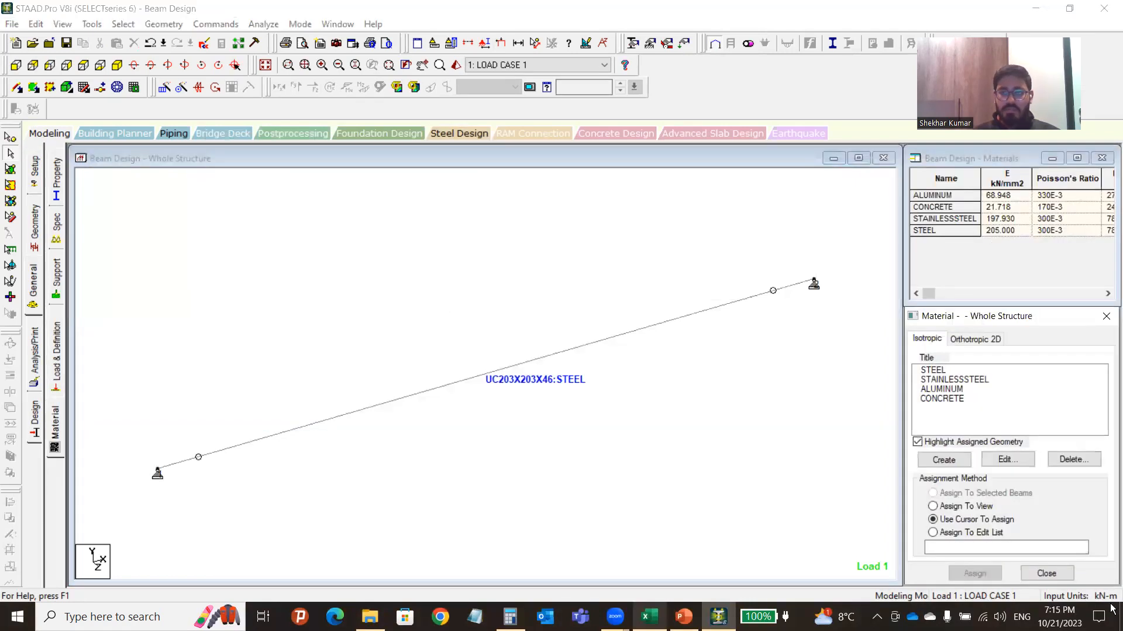
pyautogui.click(36, 345)
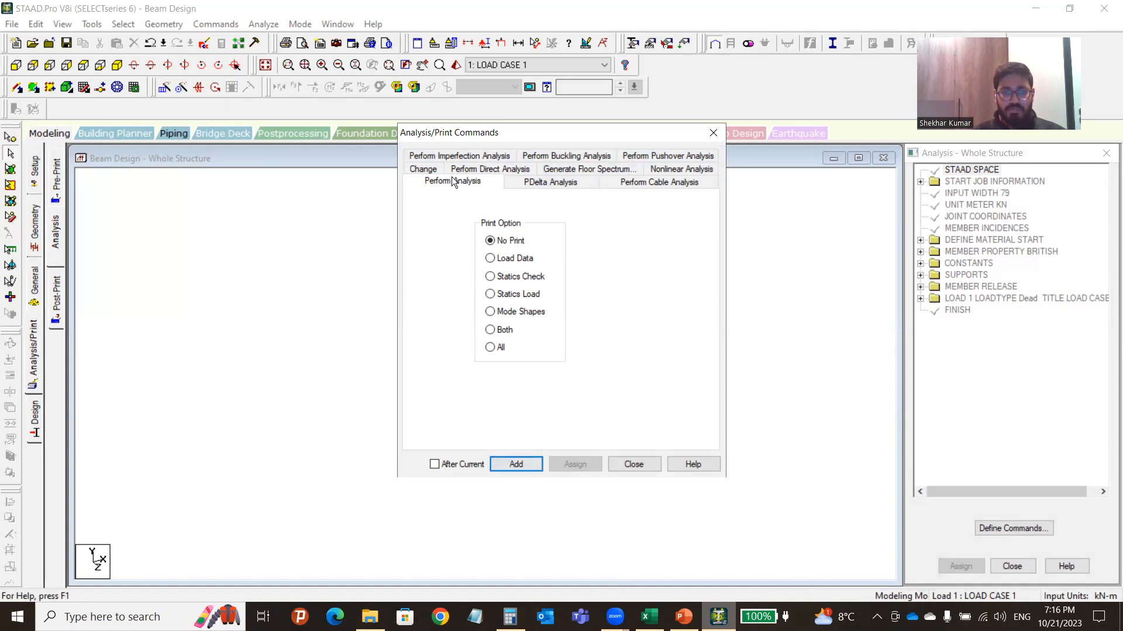
# Add a PERFORM ANALYSIS command and bring up the AISC 360-10 Steel Design page.
pyautogui.click(519, 470)
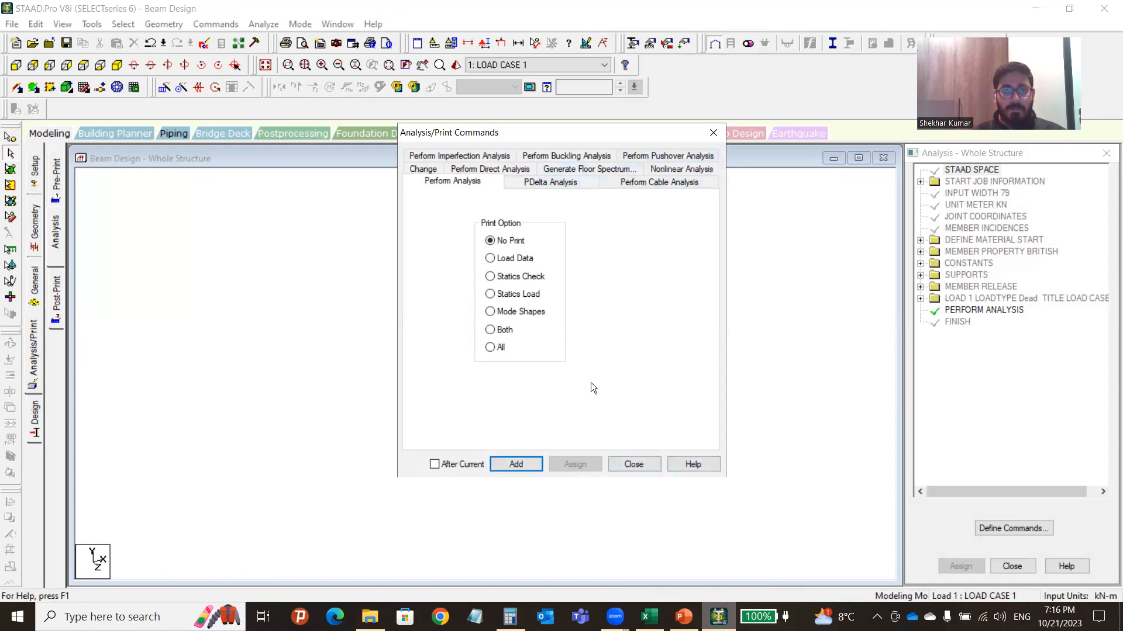
pyautogui.click(634, 465)
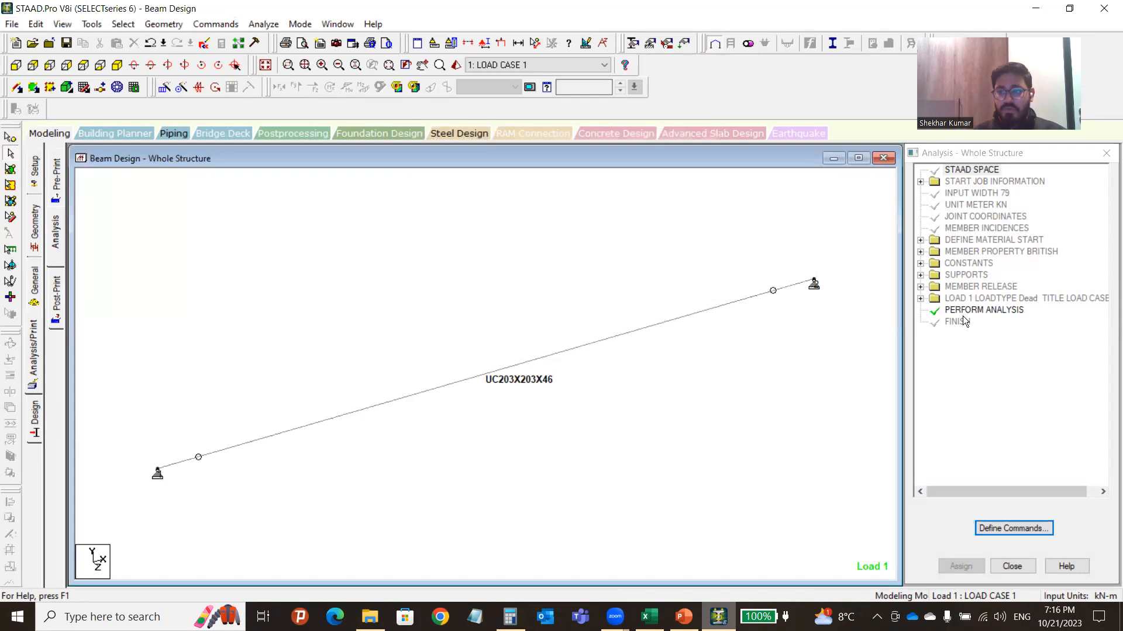
pyautogui.click(37, 418)
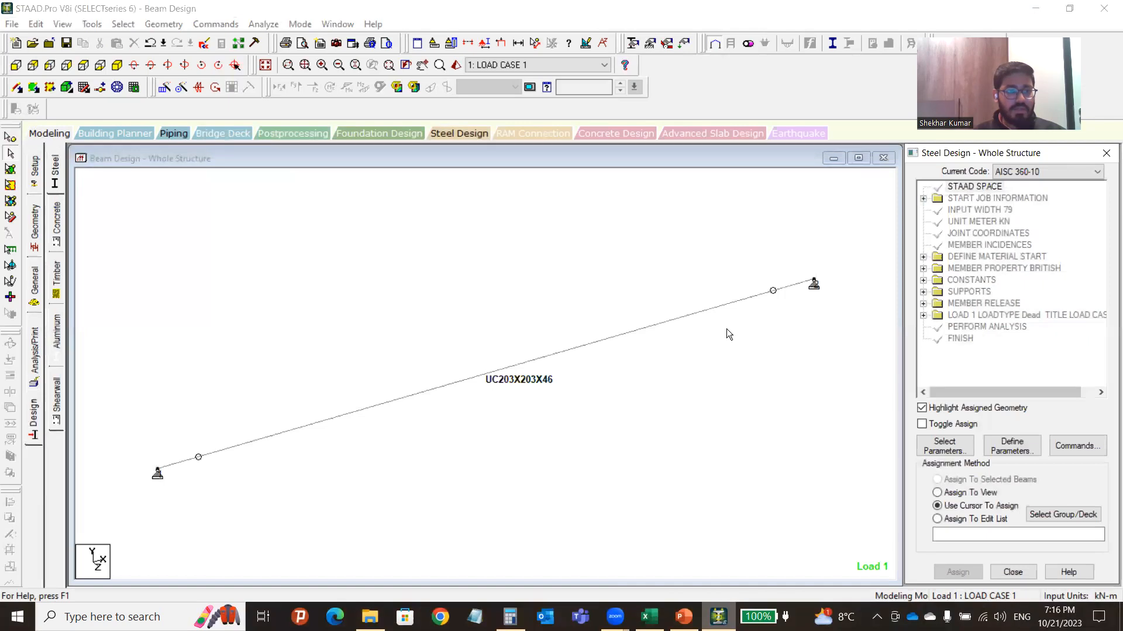
# Choose steel design and review the Select and Define Parameters lists without changing anything.
pyautogui.click(55, 171)
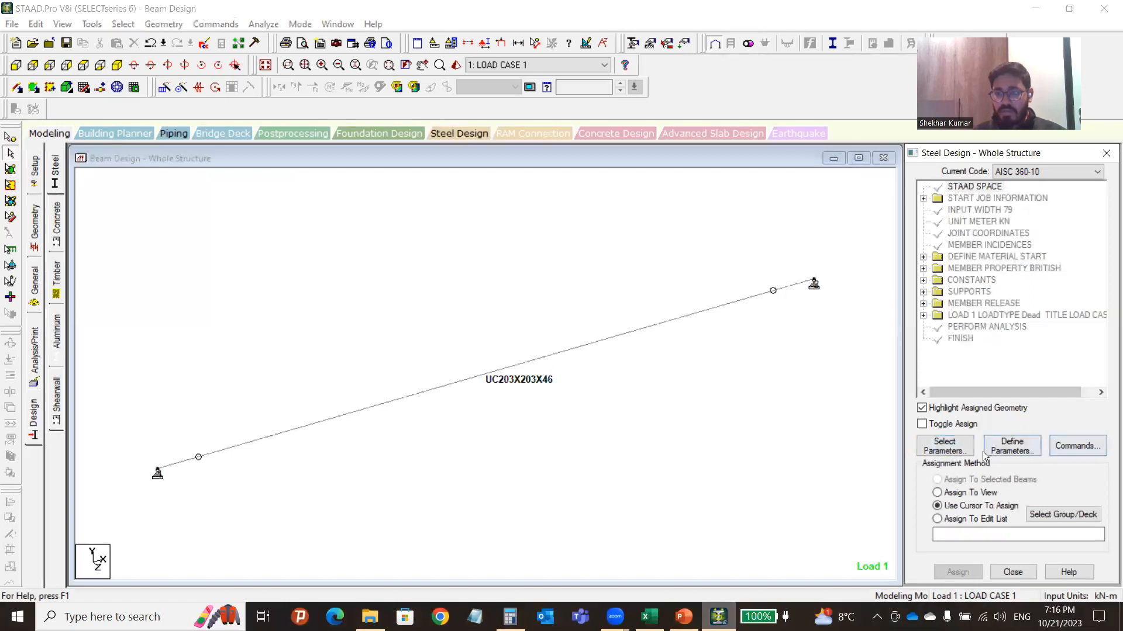
pyautogui.click(948, 450)
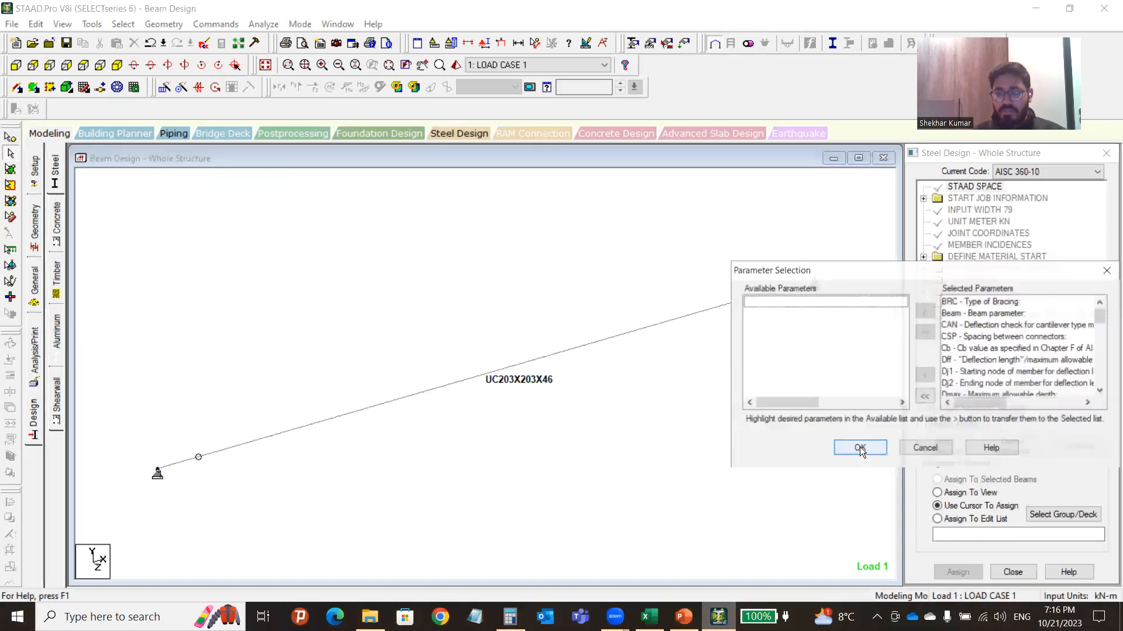
pyautogui.click(581, 402)
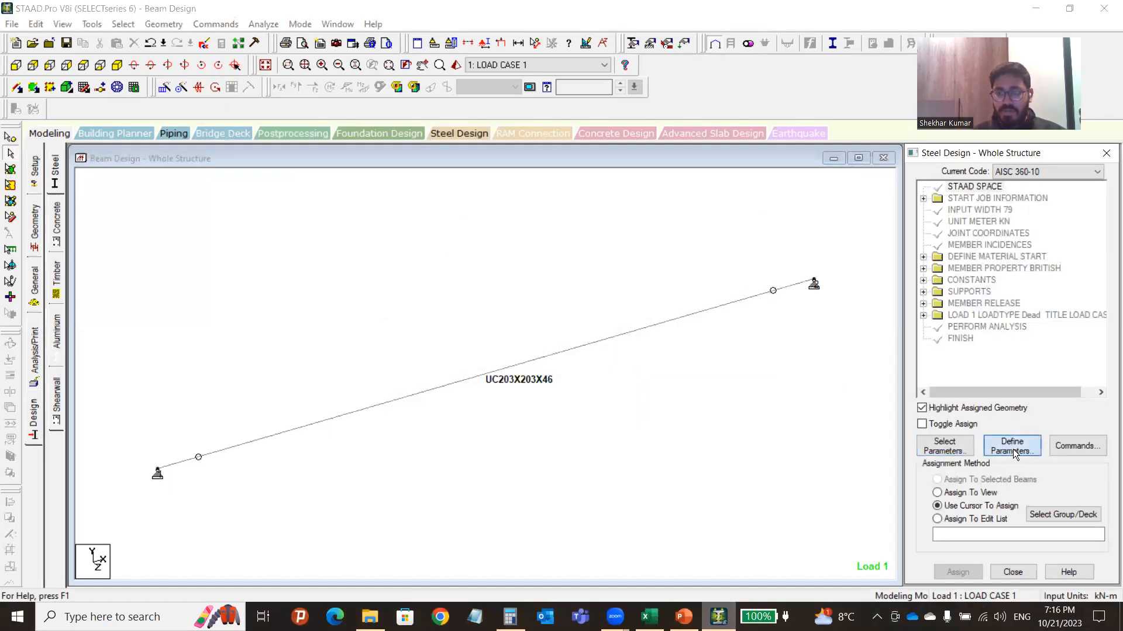
pyautogui.click(1013, 449)
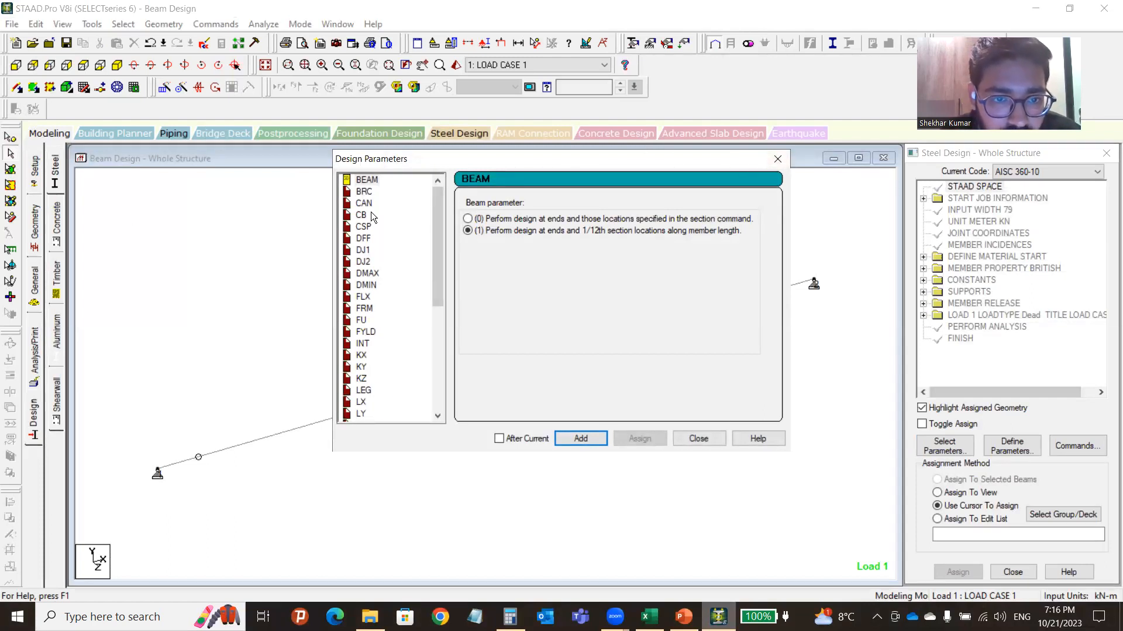
pyautogui.scroll(-6, 367, 292)
pyautogui.scroll(6, 366, 322)
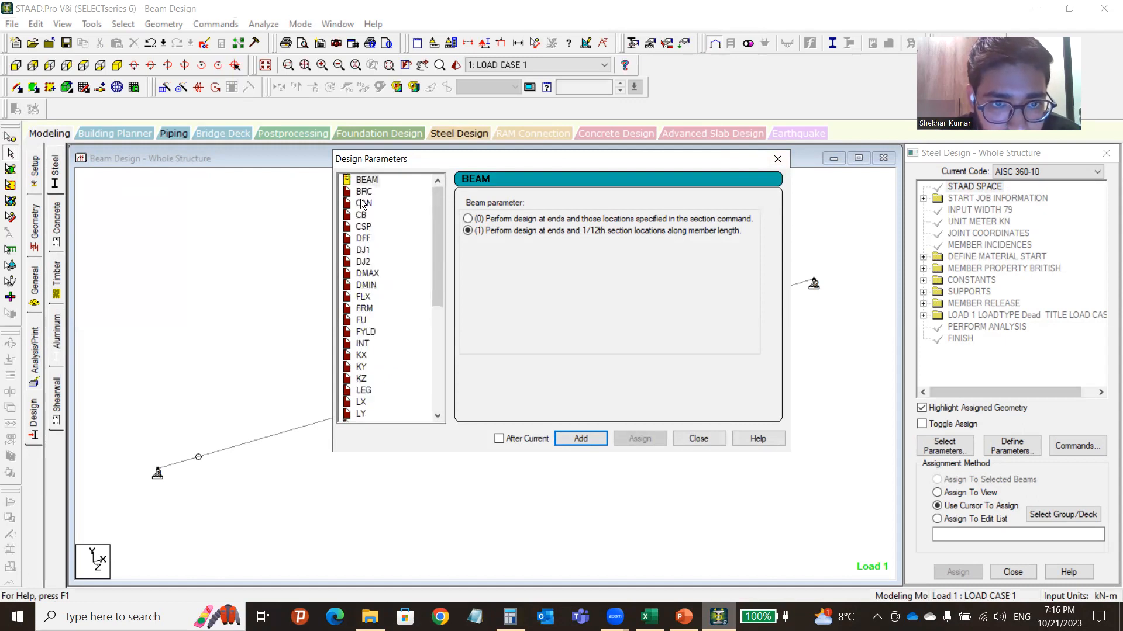
pyautogui.click(777, 160)
pyautogui.click(566, 267)
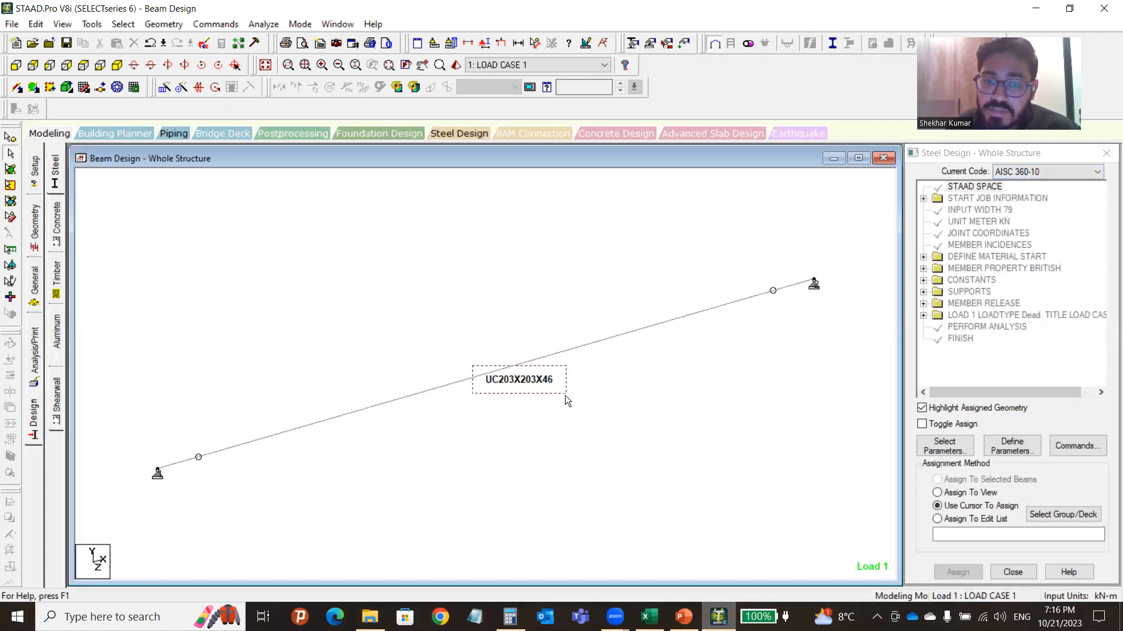
# Switch the steel design code from AISC 360-10 to EN 1993-1-1:2005.
pyautogui.click(1028, 171)
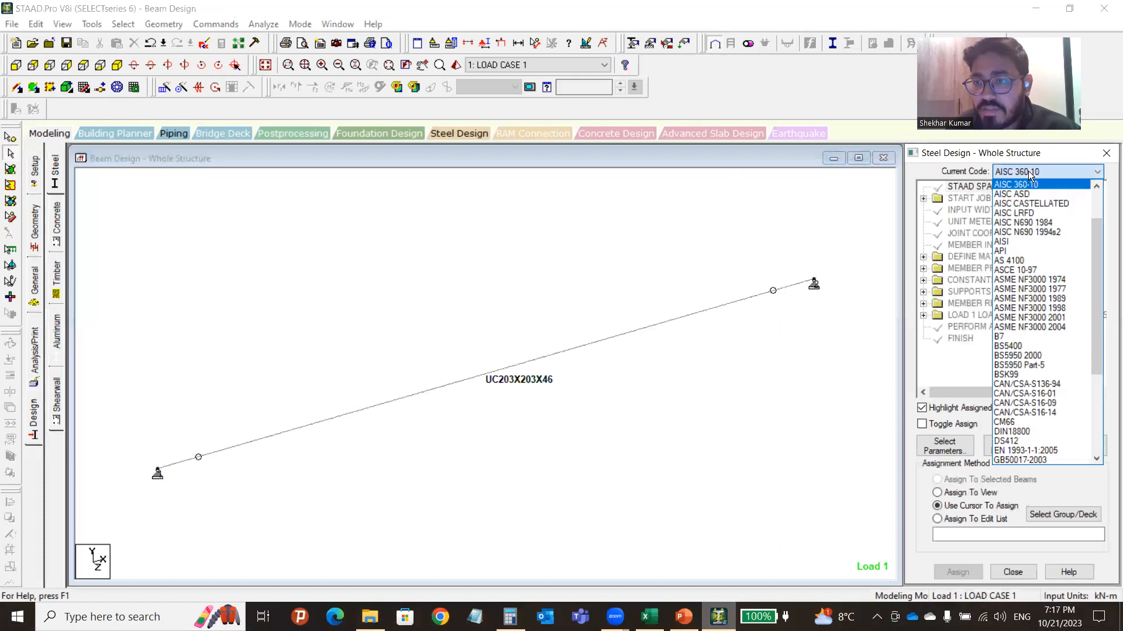
pyautogui.moveTo(1093, 337); pyautogui.dragTo(1095, 426)
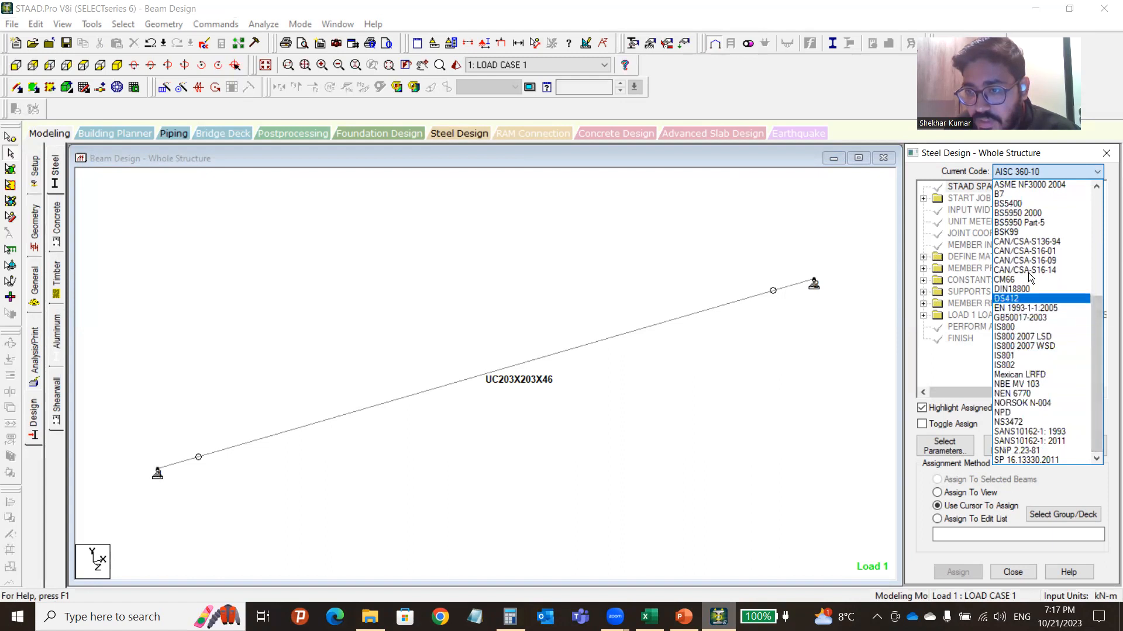
pyautogui.moveTo(1091, 344); pyautogui.dragTo(1083, 237)
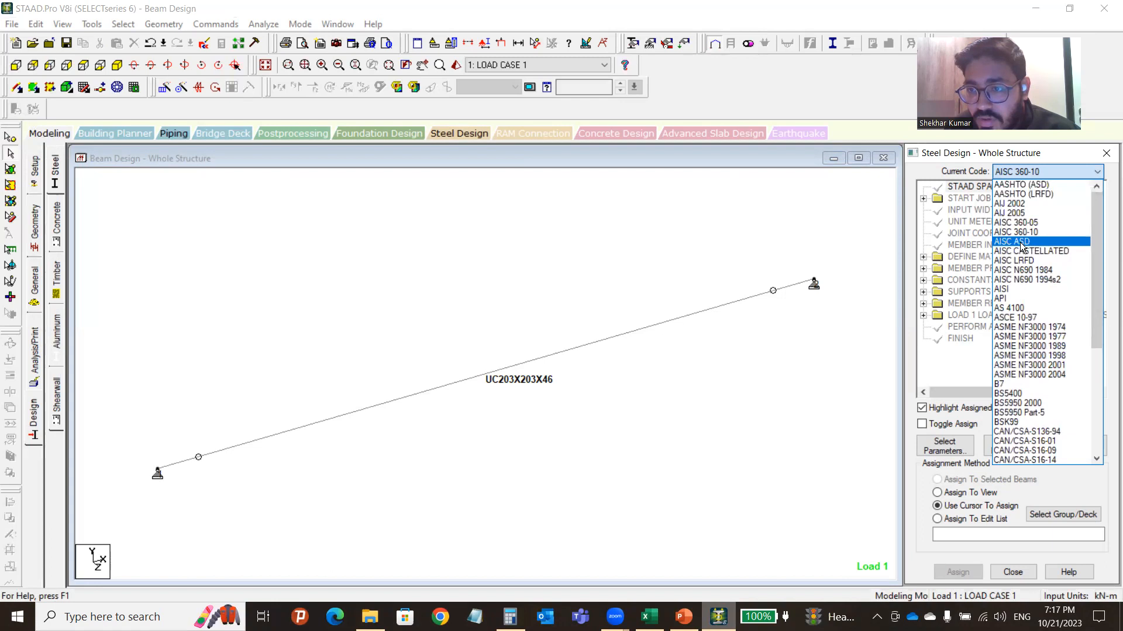
pyautogui.moveTo(1093, 304); pyautogui.dragTo(1094, 396)
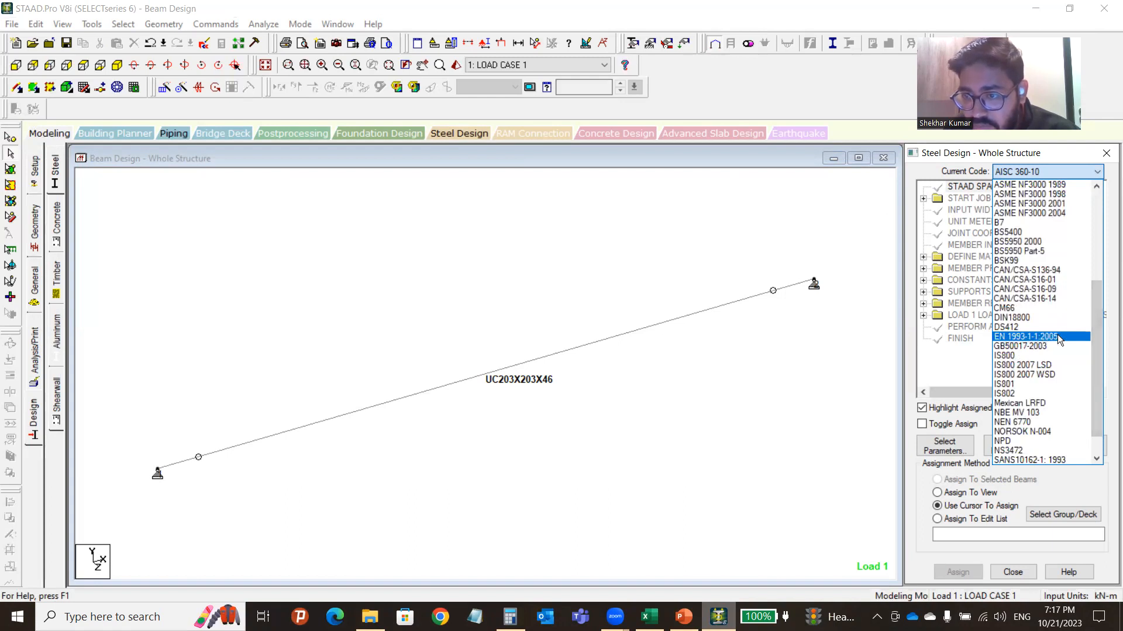
pyautogui.click(1057, 336)
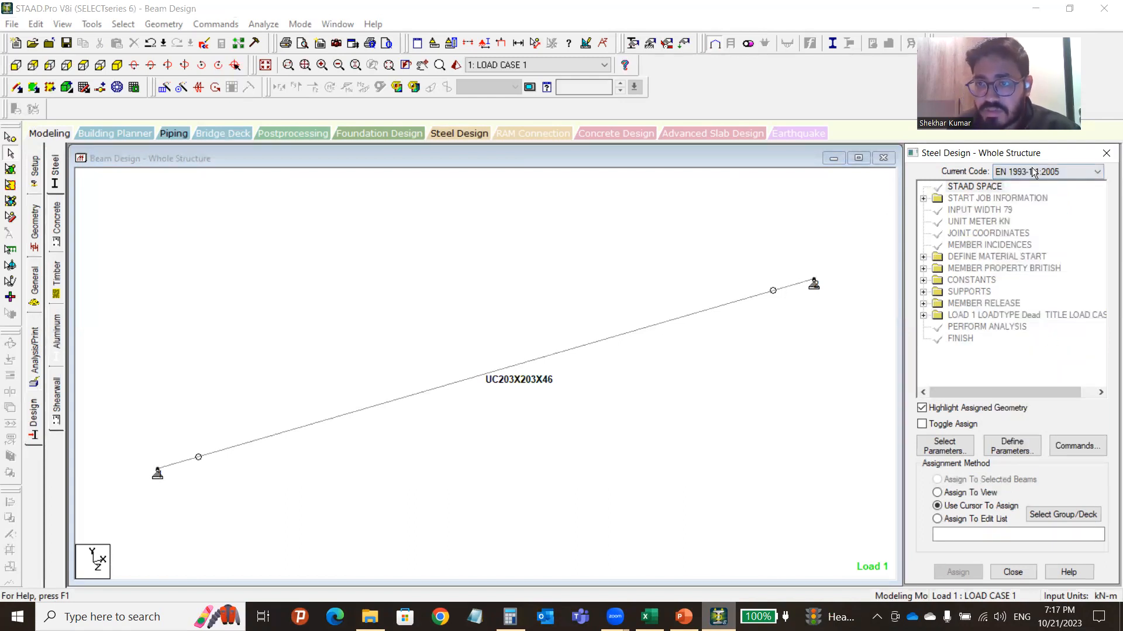
# Add the BEAM 3 section-check parameter in Define Parameters.
pyautogui.click(1011, 445)
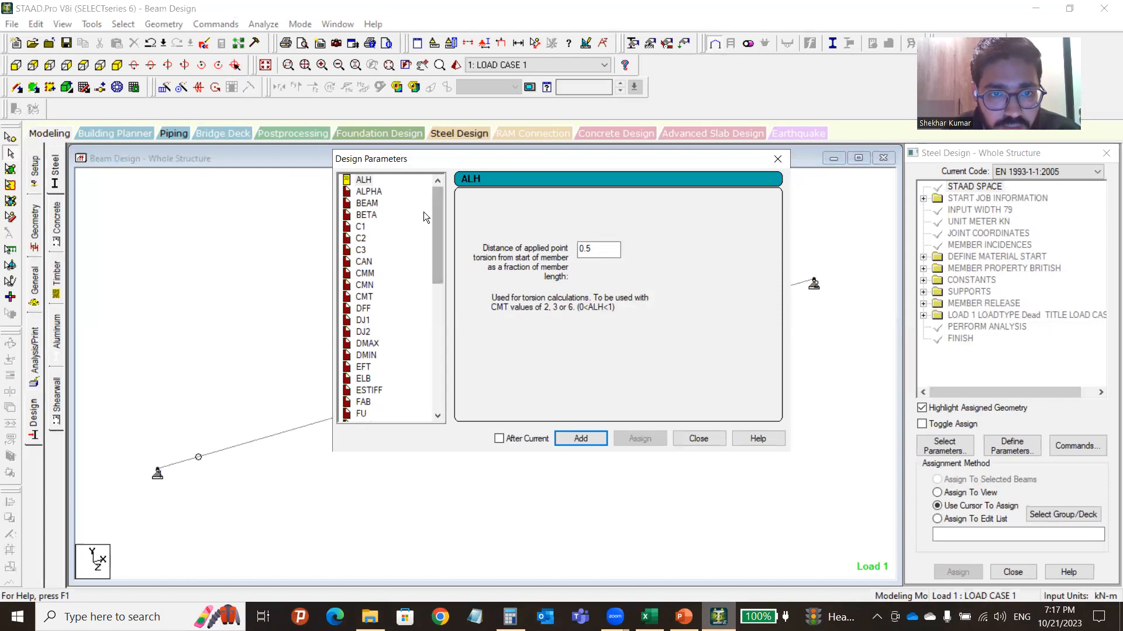
pyautogui.moveTo(438, 214); pyautogui.dragTo(375, 209)
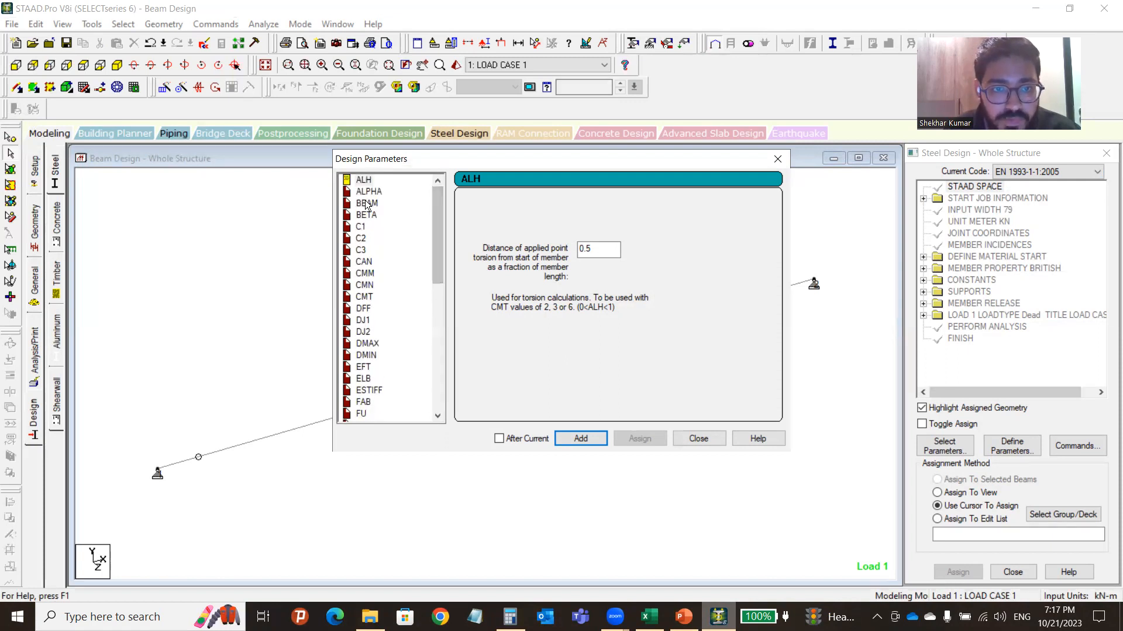
pyautogui.click(366, 203)
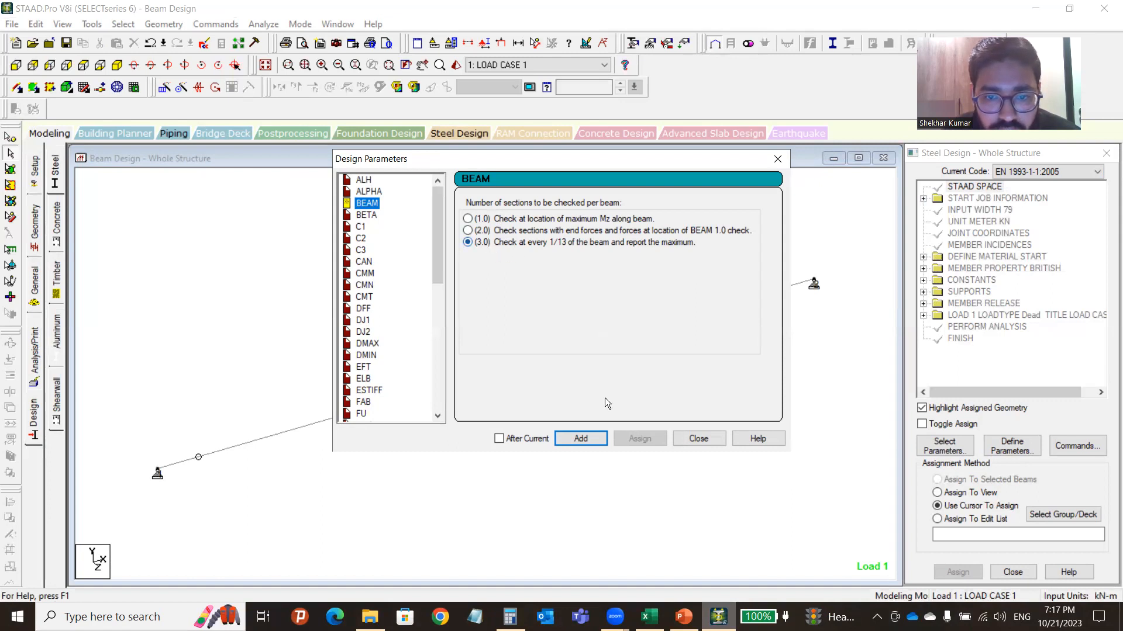
pyautogui.click(587, 440)
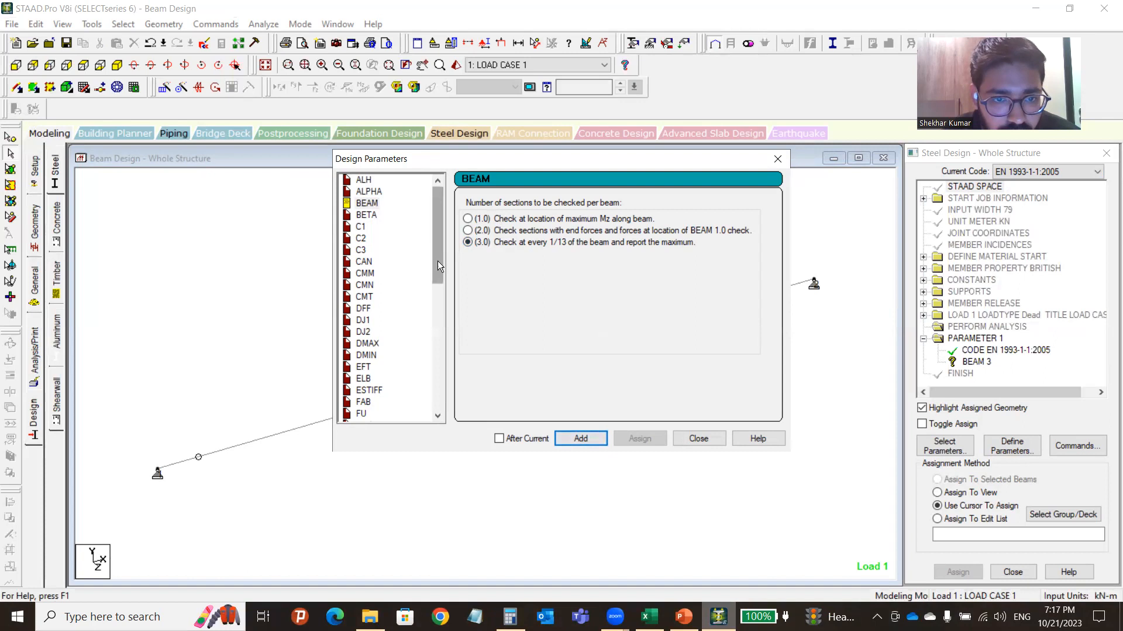
# Add the DFF deflection-limit parameter as DFF 1.
pyautogui.click(366, 311)
pyautogui.click(595, 248)
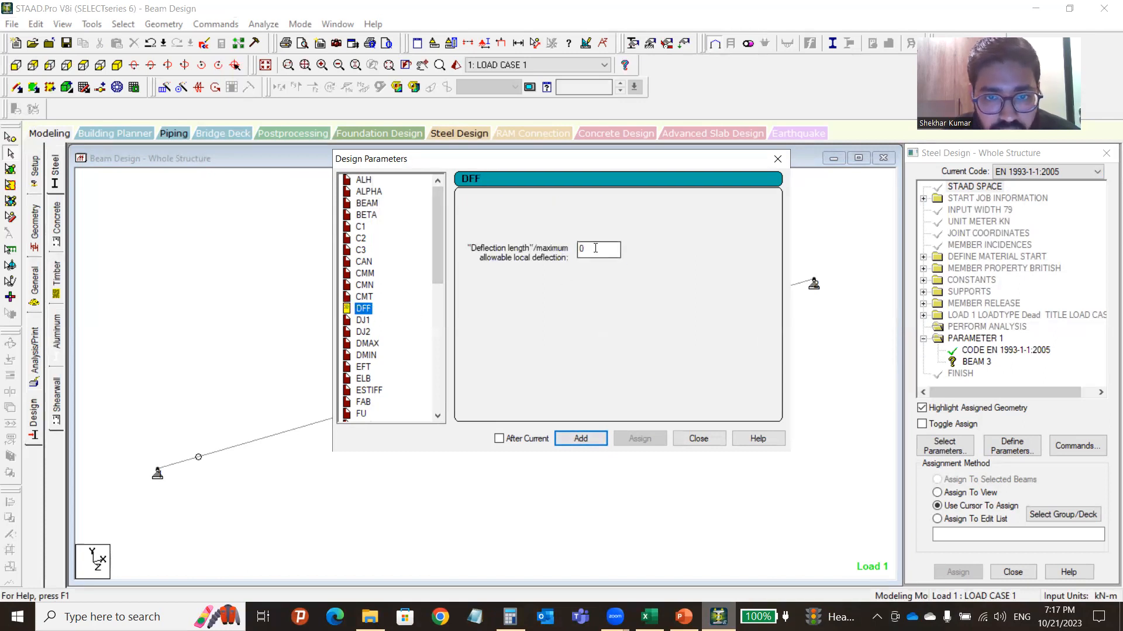
pyautogui.doubleClick(589, 249)
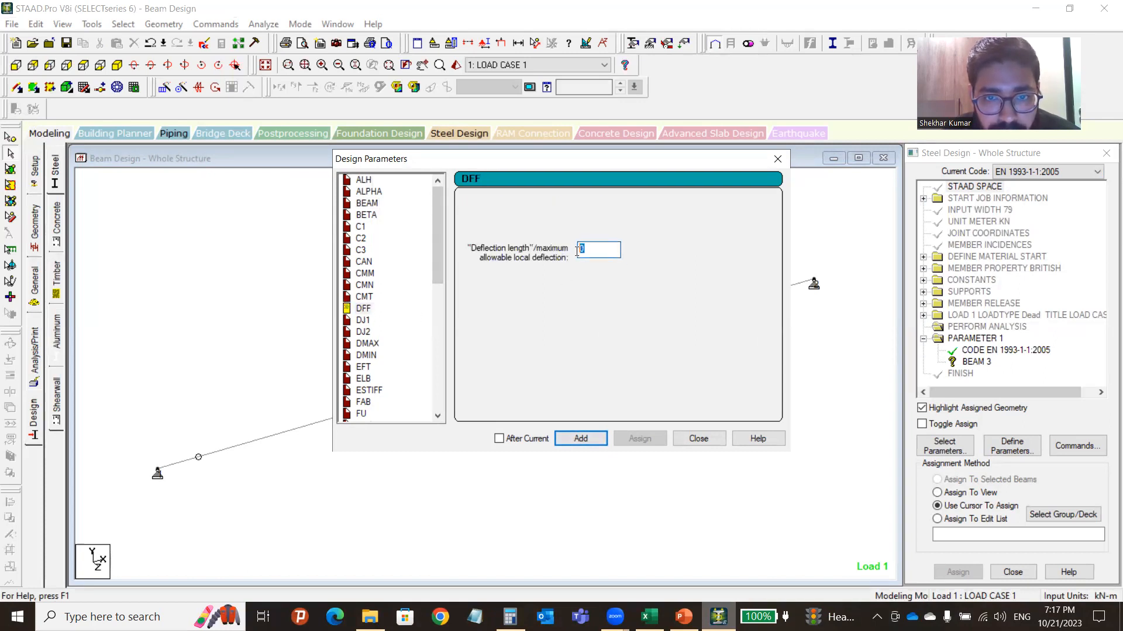
pyautogui.write('2')
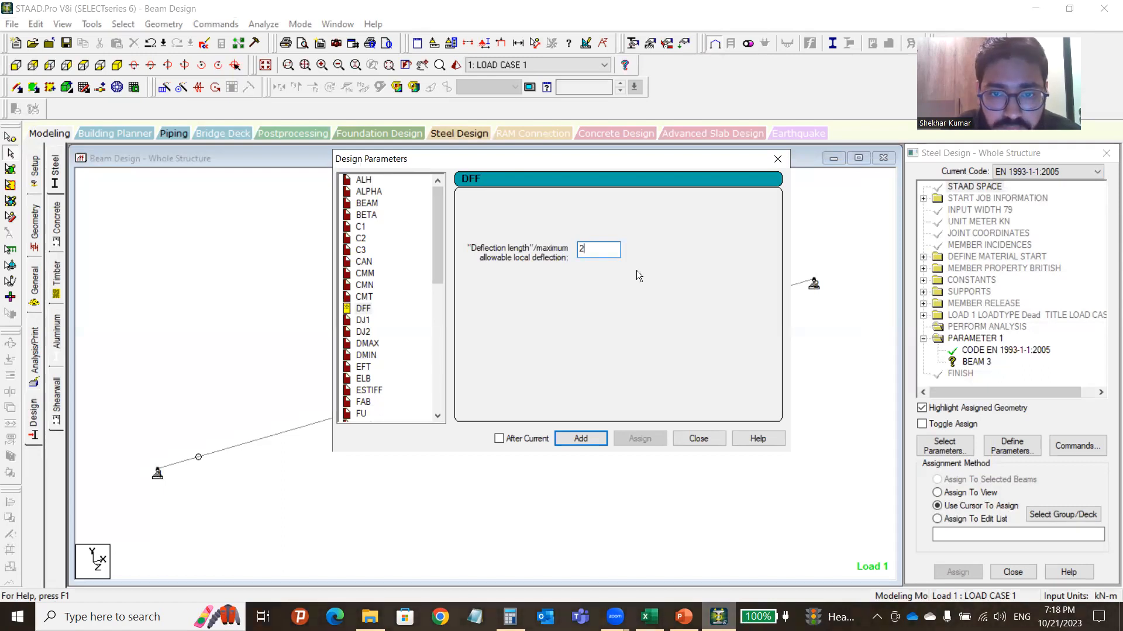
pyautogui.press('BackSpace')
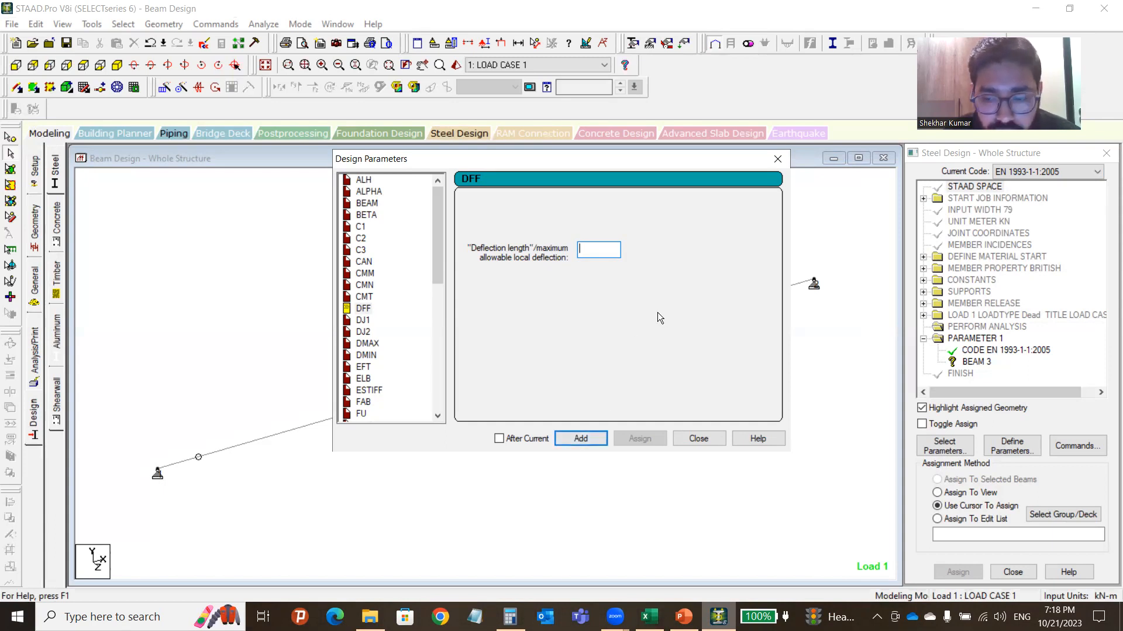
pyautogui.write('200')
pyautogui.press('BackSpace')
pyautogui.press('BackSpace')
pyautogui.press('BackSpace')
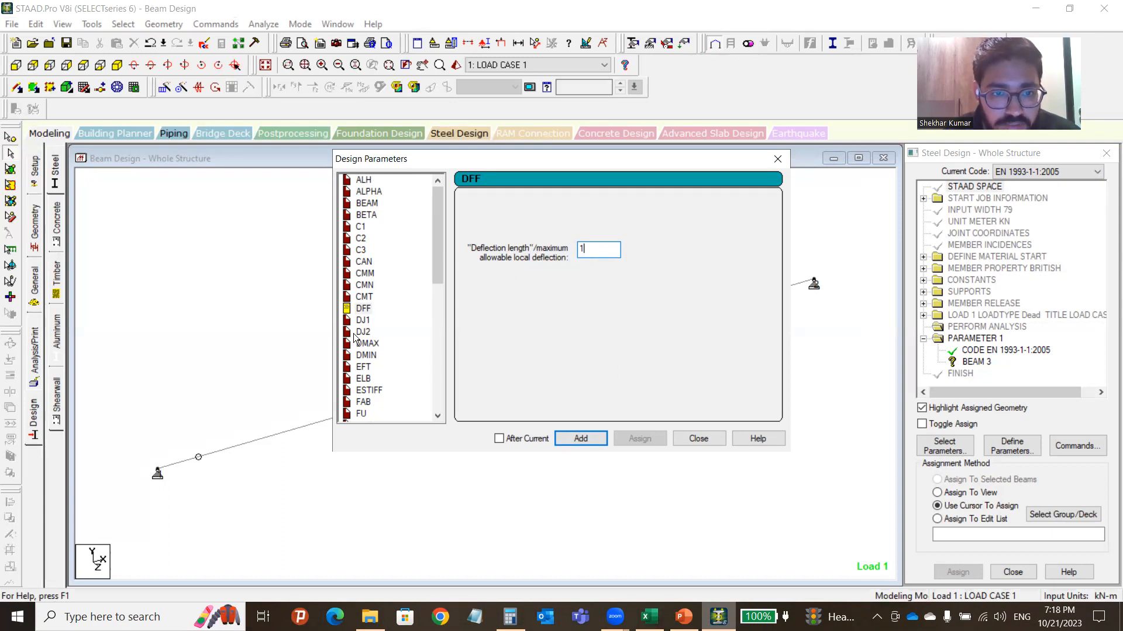
pyautogui.click(591, 439)
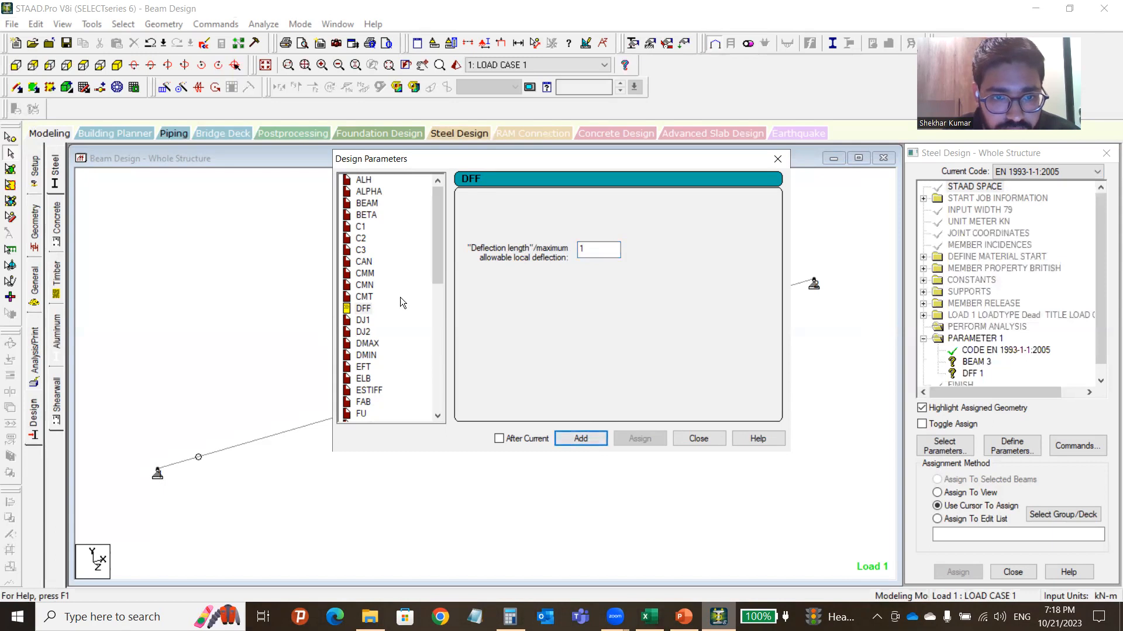
# Add a permissible RATIO parameter of 0.9.
pyautogui.moveTo(440, 256); pyautogui.dragTo(441, 379)
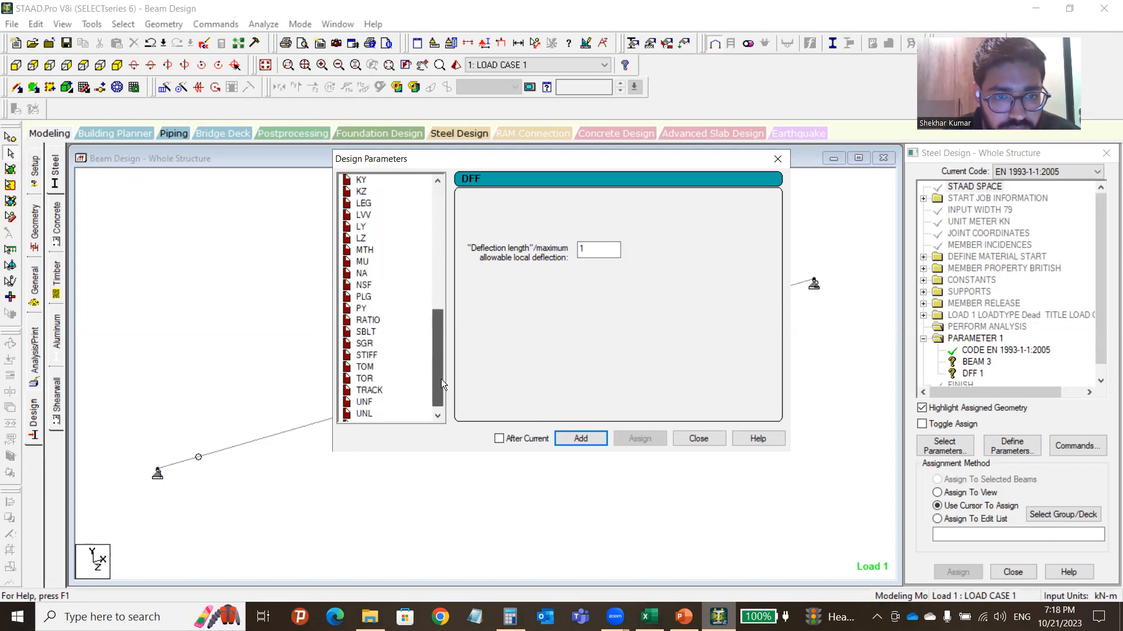
pyautogui.click(370, 321)
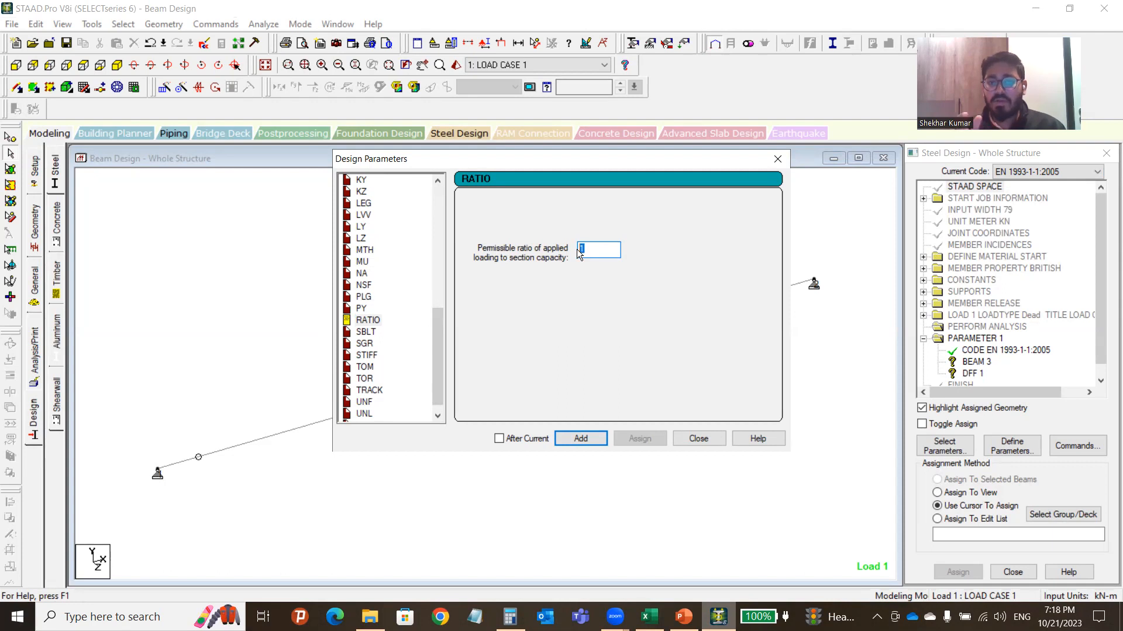
pyautogui.write('0.9')
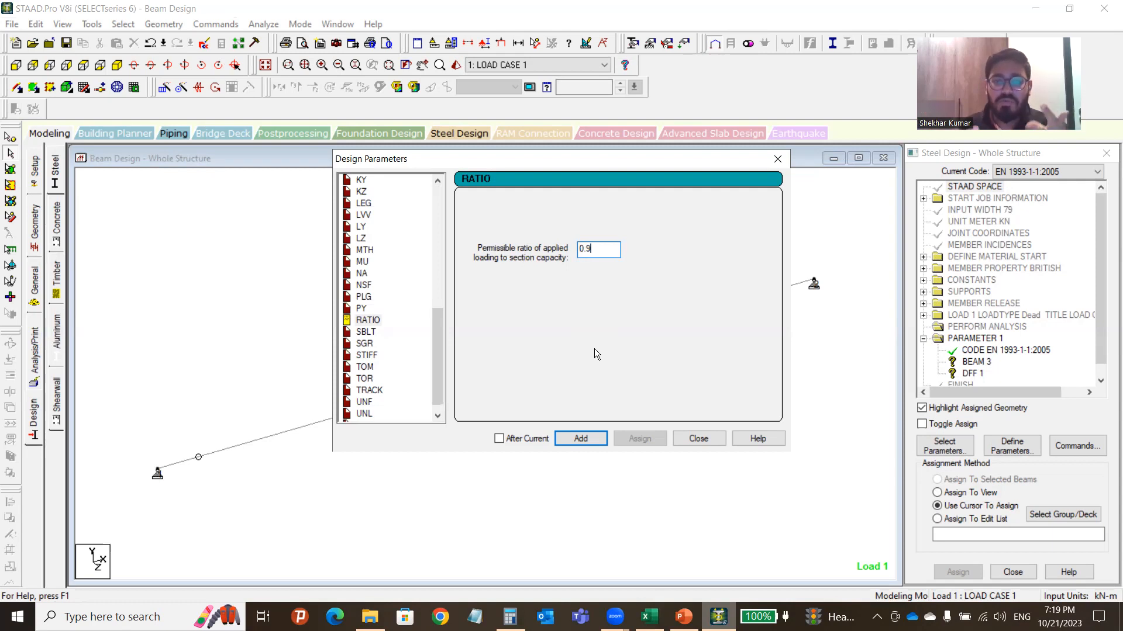
pyautogui.click(581, 435)
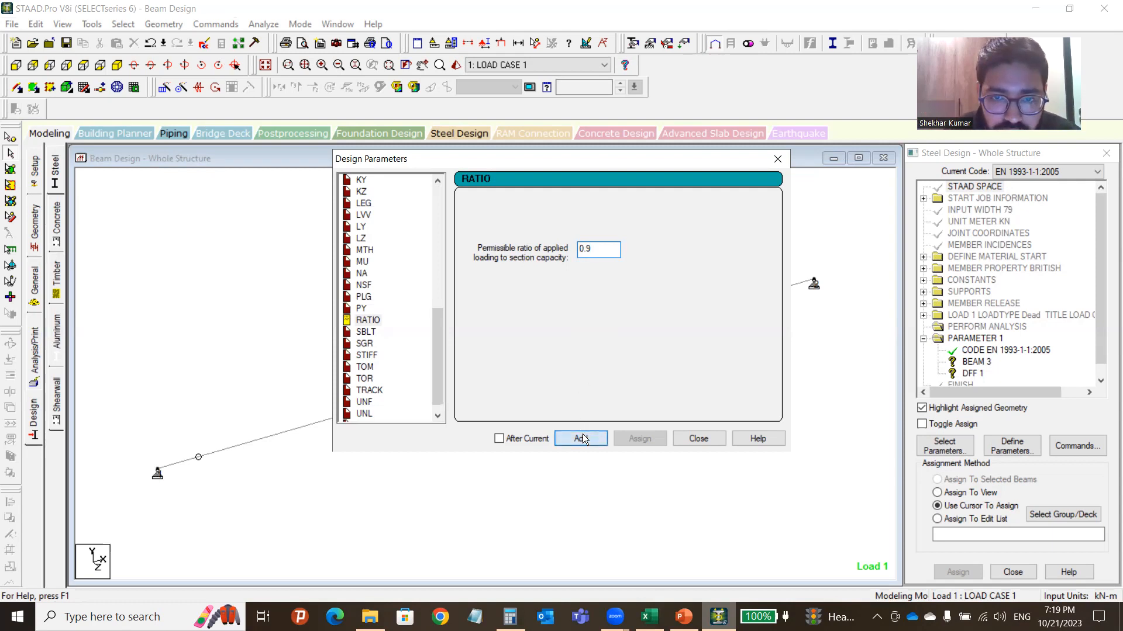
# Add TRACK 2 and TRACK 4 output-detail parameters.
pyautogui.moveTo(438, 326); pyautogui.dragTo(436, 342)
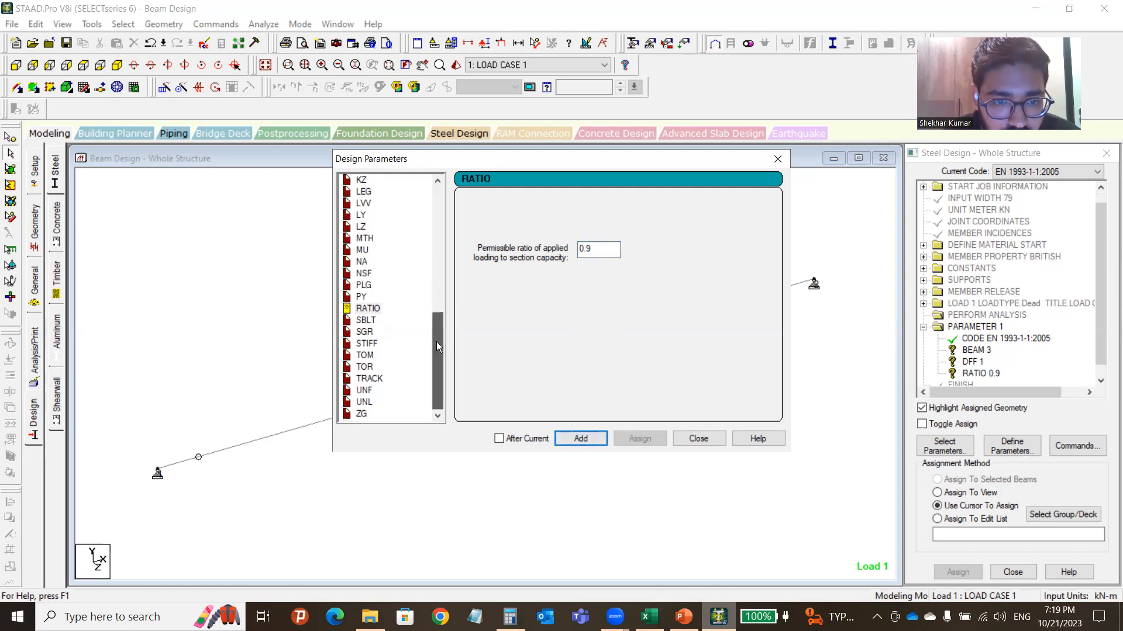
pyautogui.click(369, 379)
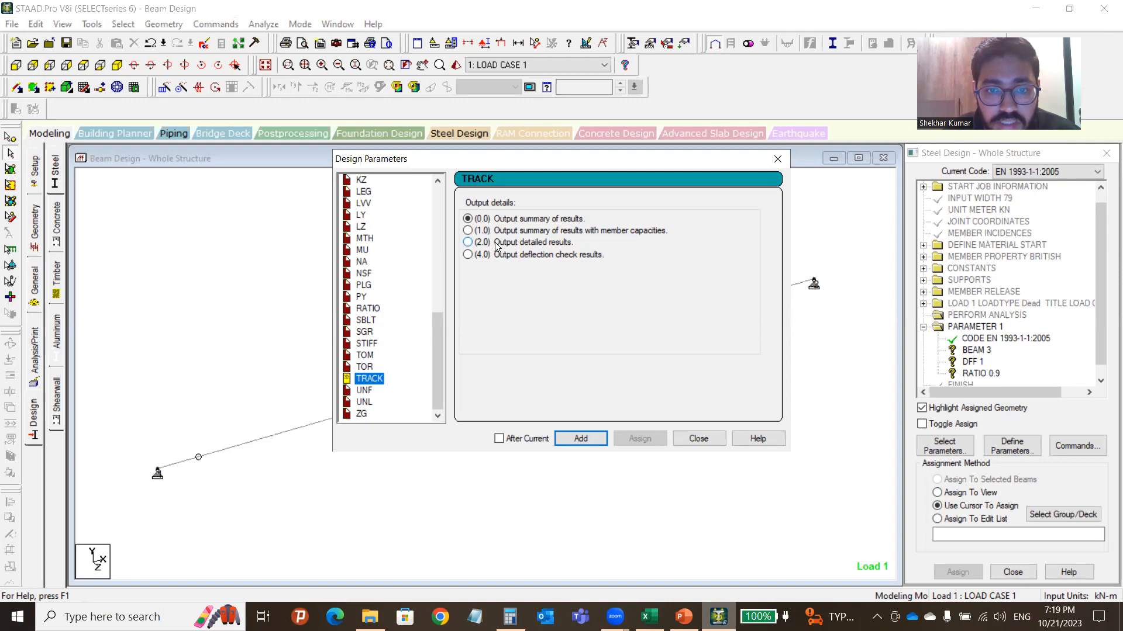
pyautogui.click(468, 243)
pyautogui.click(587, 439)
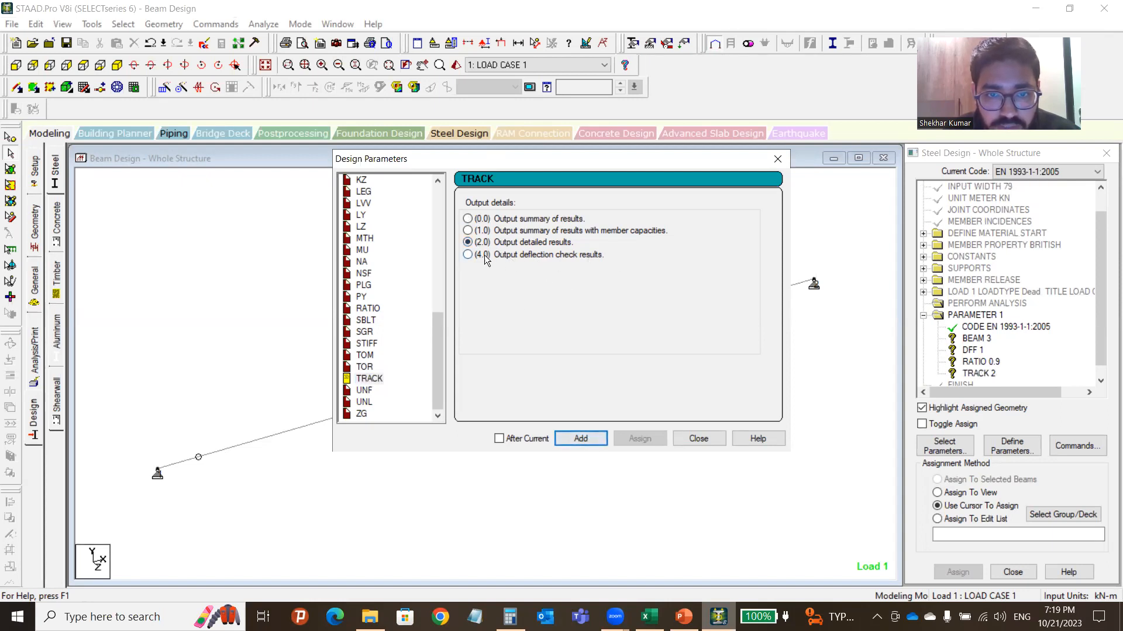
pyautogui.click(577, 439)
# Add CHECK CODE from the Design Commands list after PARAMETER 1, then close the dialog.
pyautogui.click(709, 442)
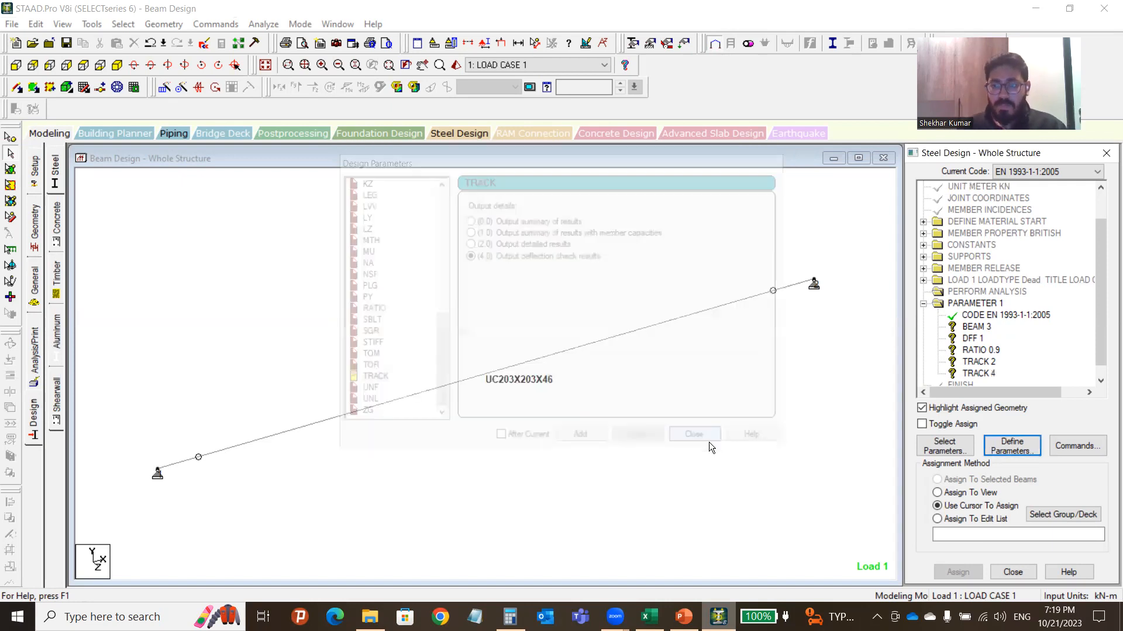
pyautogui.click(1084, 446)
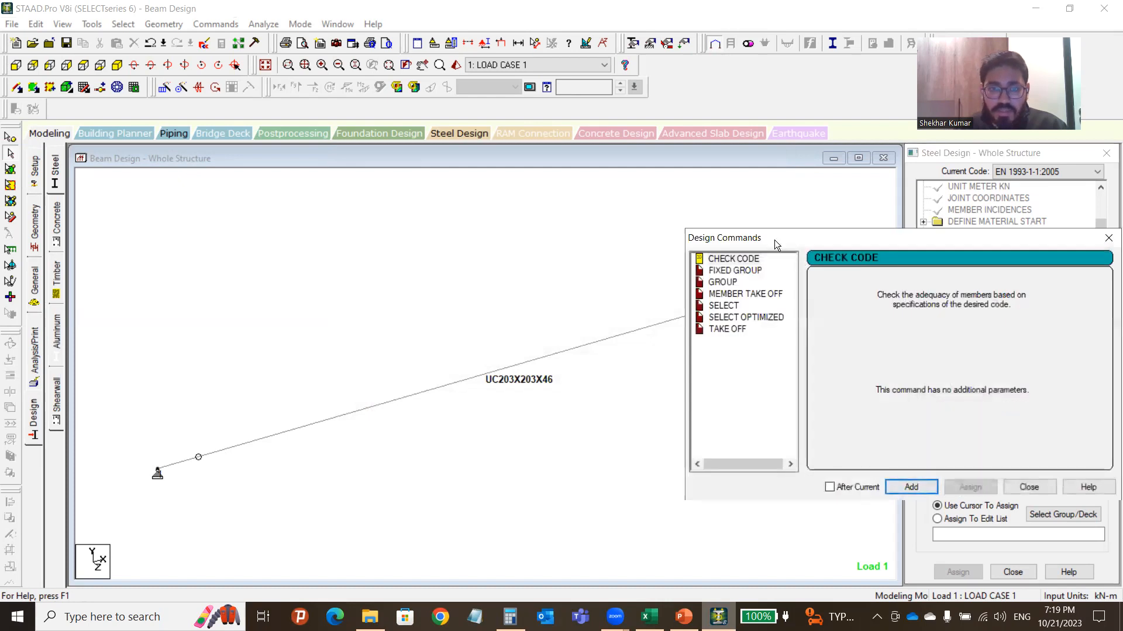
pyautogui.moveTo(774, 241); pyautogui.dragTo(364, 206)
pyautogui.click(326, 226)
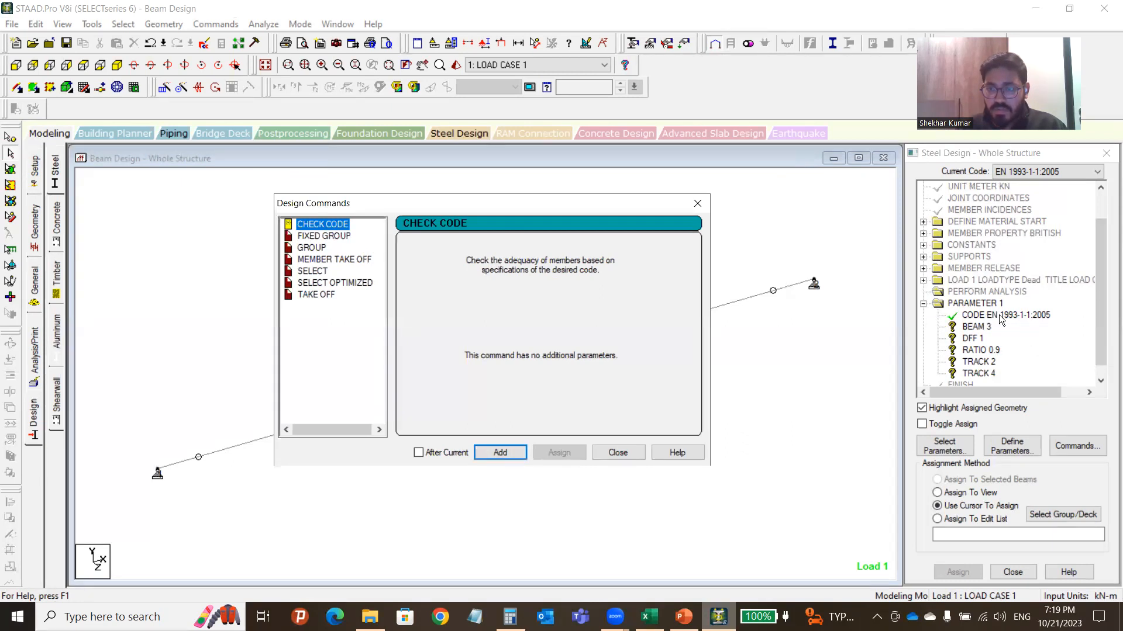
pyautogui.click(510, 453)
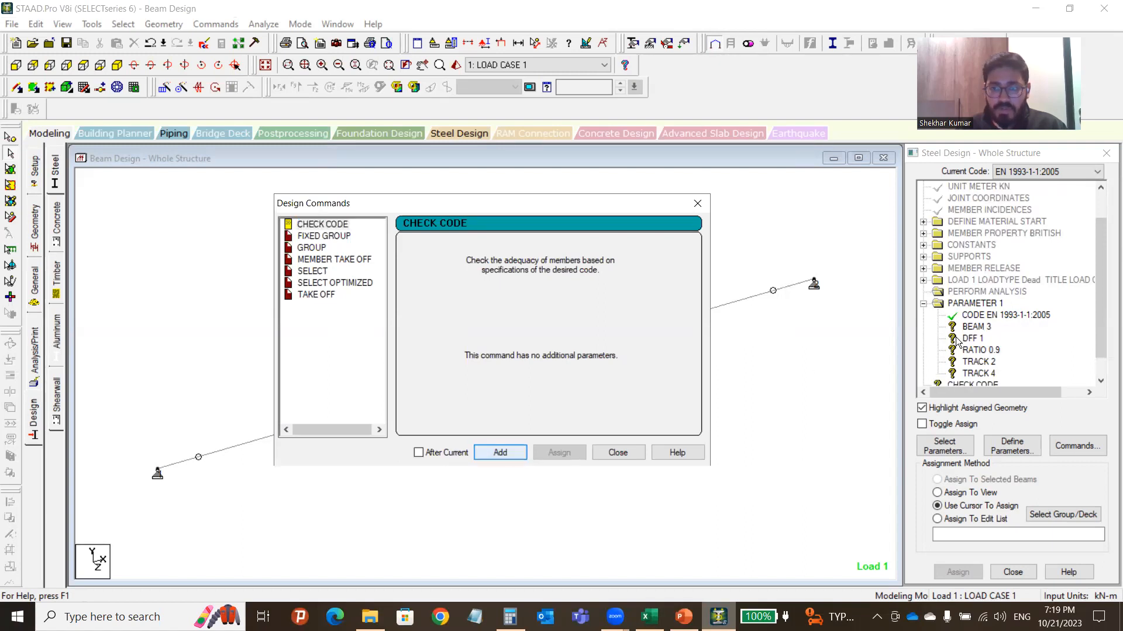
pyautogui.click(328, 264)
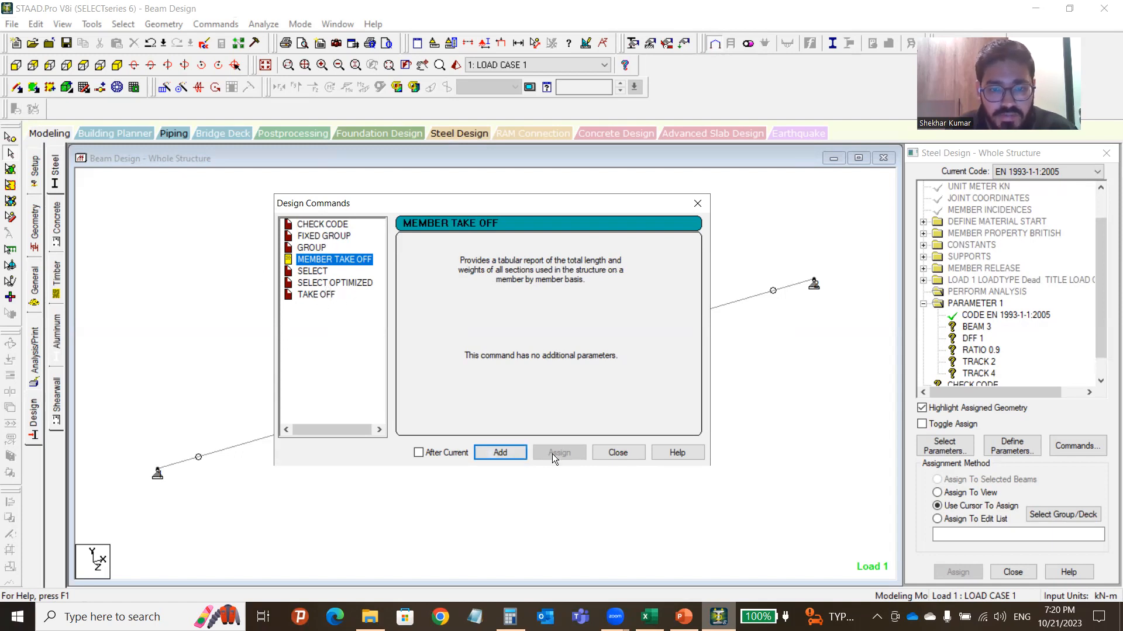
pyautogui.click(617, 452)
pyautogui.scroll(-1, 994, 351)
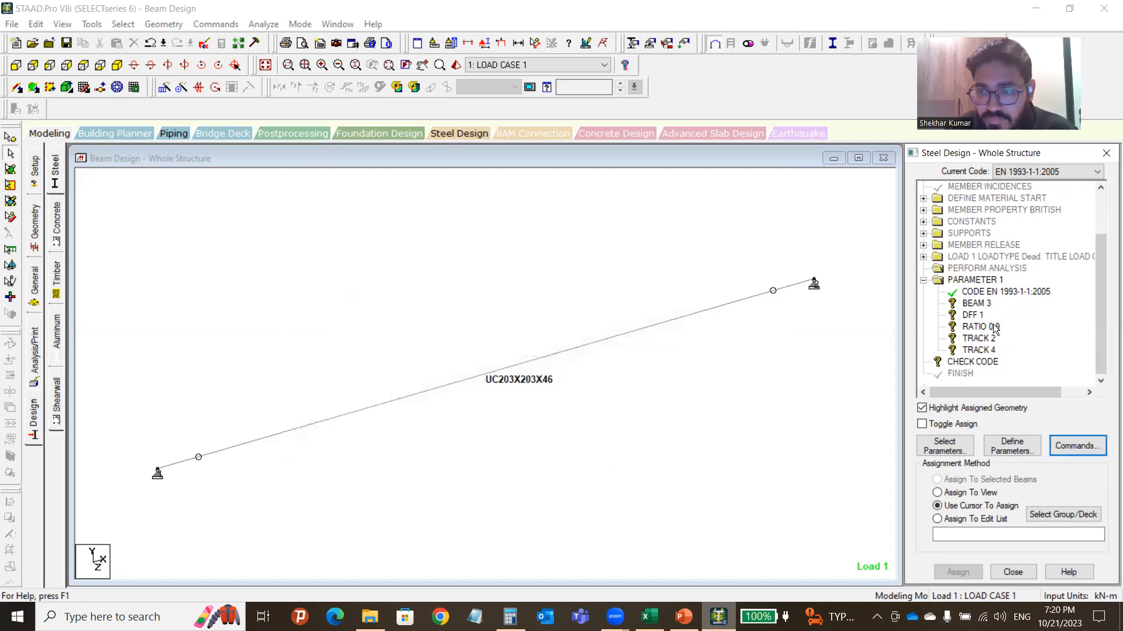
# Assign BEAM 3 and DFF 1 to the beam in view.
pyautogui.click(971, 305)
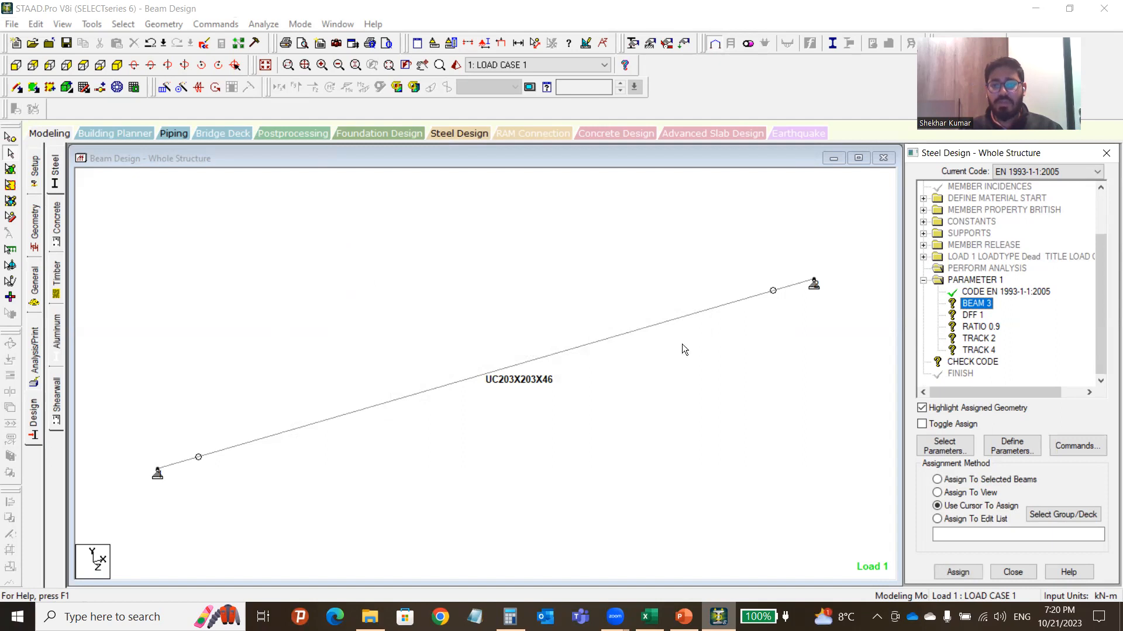
pyautogui.click(964, 492)
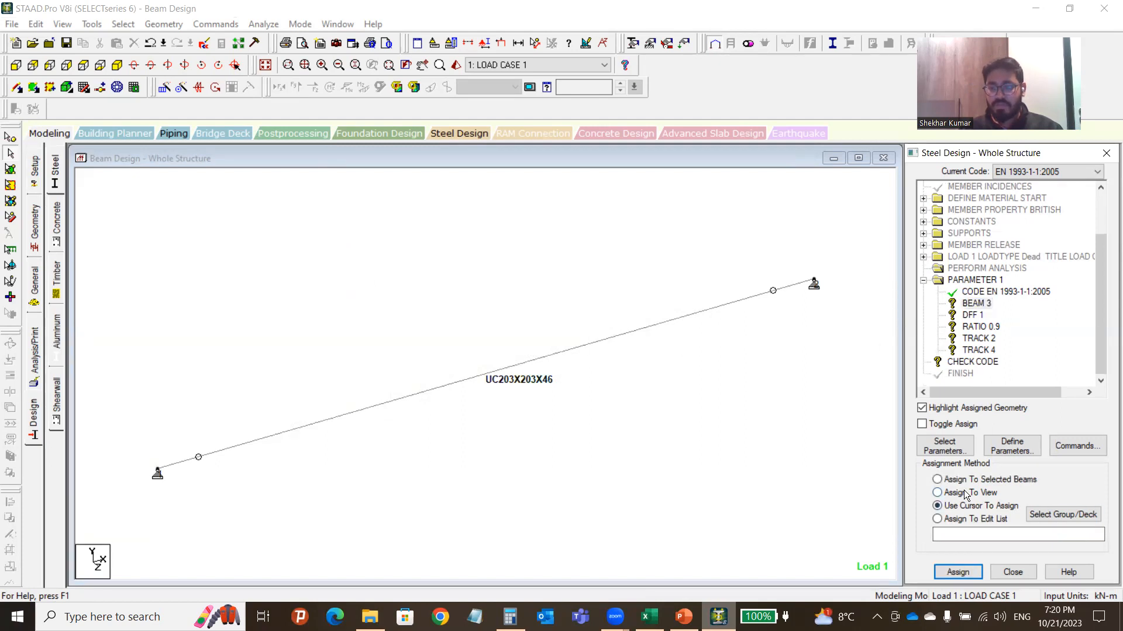
pyautogui.click(978, 304)
pyautogui.click(965, 575)
pyautogui.click(1020, 401)
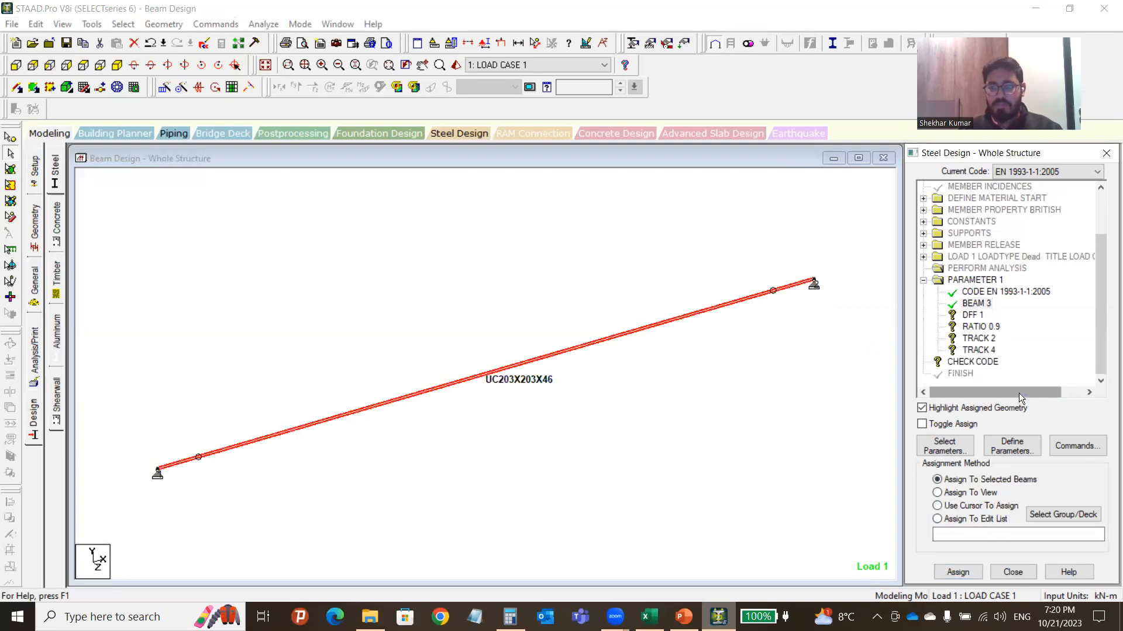
pyautogui.click(974, 316)
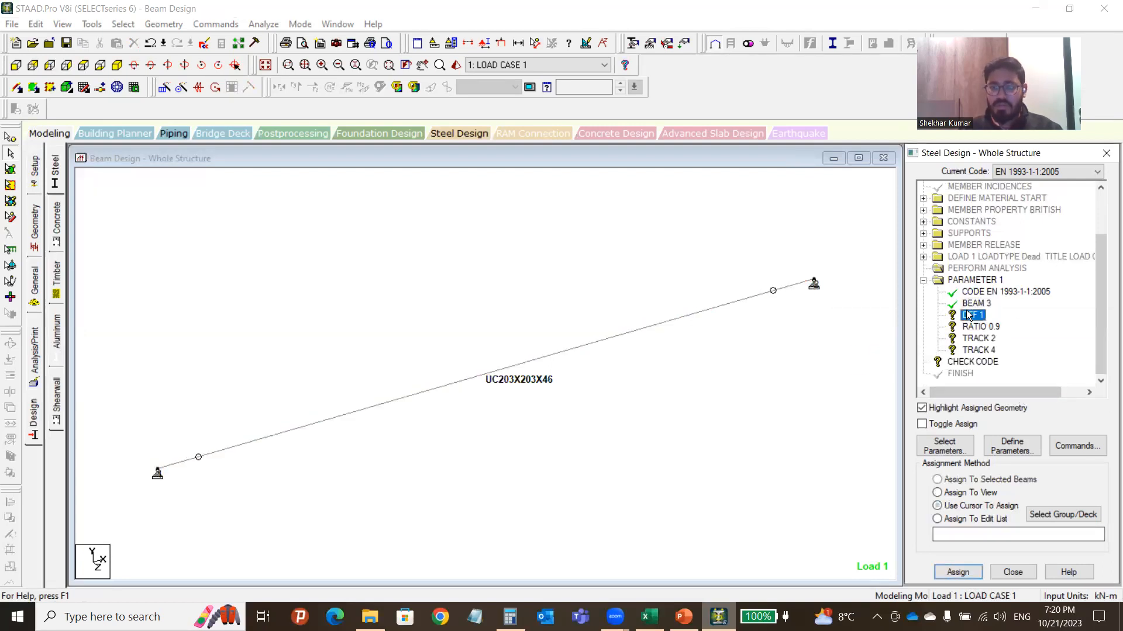
pyautogui.click(969, 513)
pyautogui.click(965, 493)
pyautogui.click(958, 571)
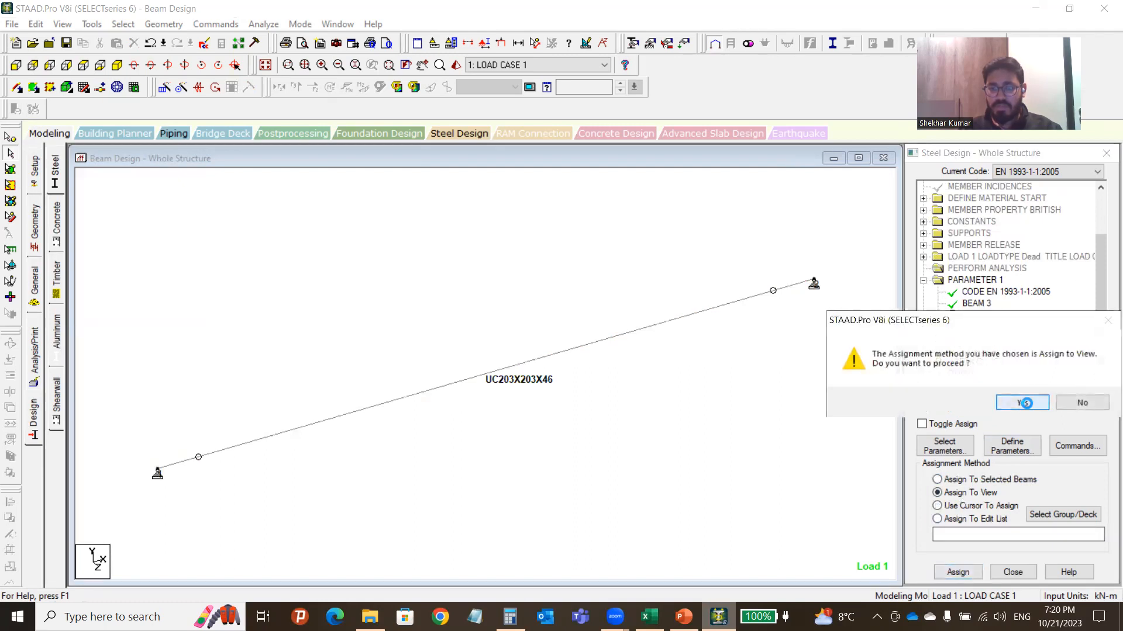
pyautogui.click(1023, 403)
# Assign RATIO 0.9 and TRACK 2 to the beam in view.
pyautogui.click(981, 326)
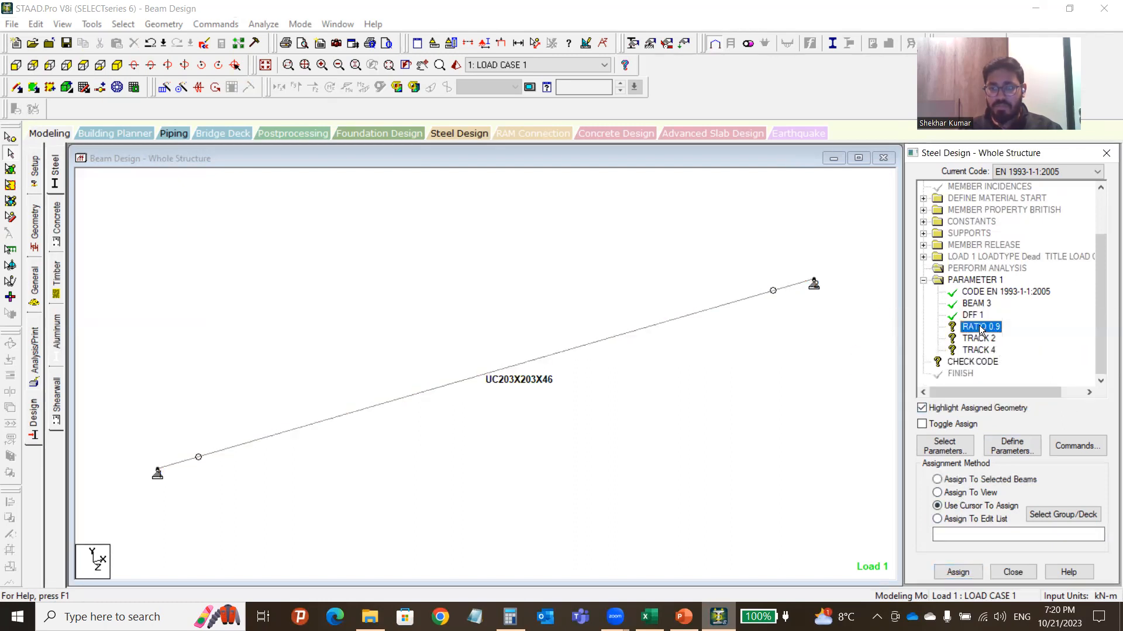
pyautogui.click(964, 493)
pyautogui.click(958, 572)
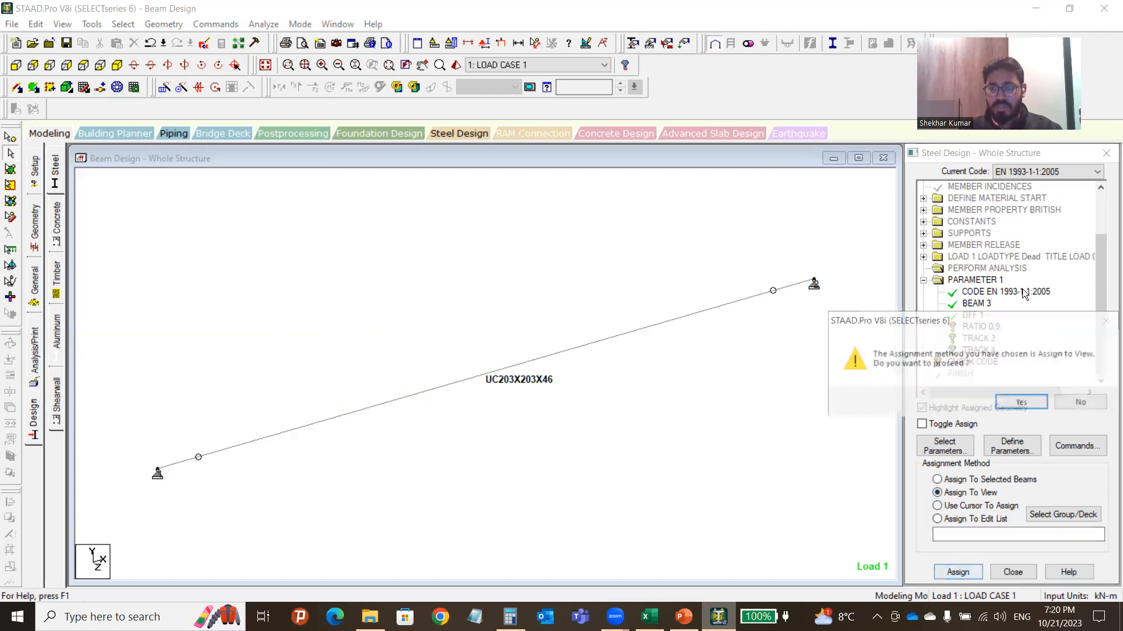
pyautogui.click(1021, 402)
pyautogui.click(978, 338)
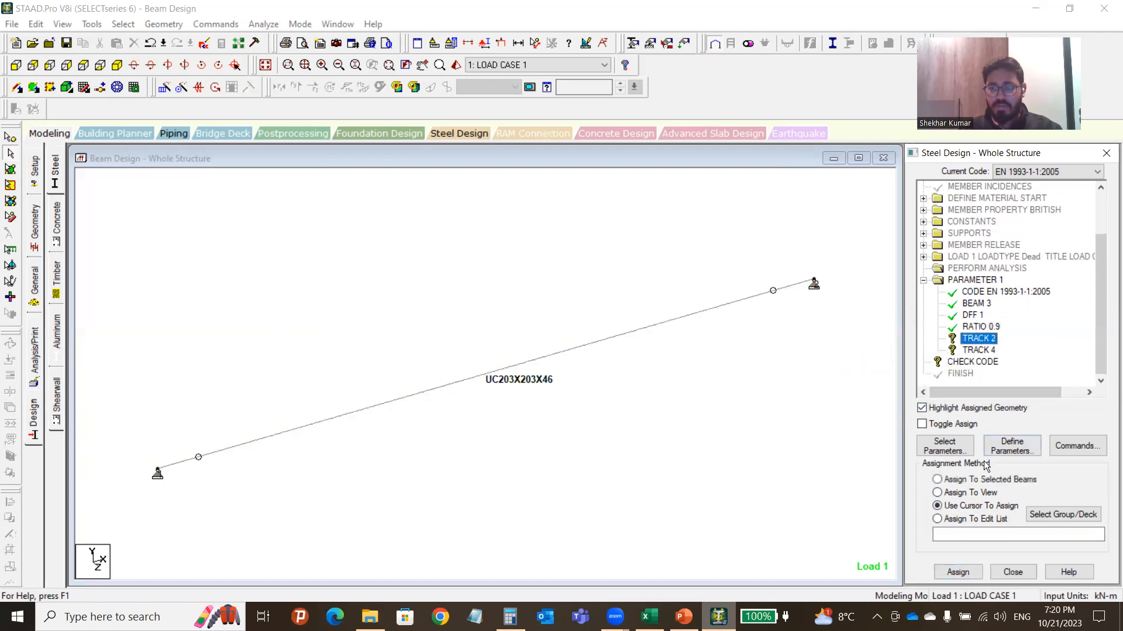
pyautogui.click(965, 493)
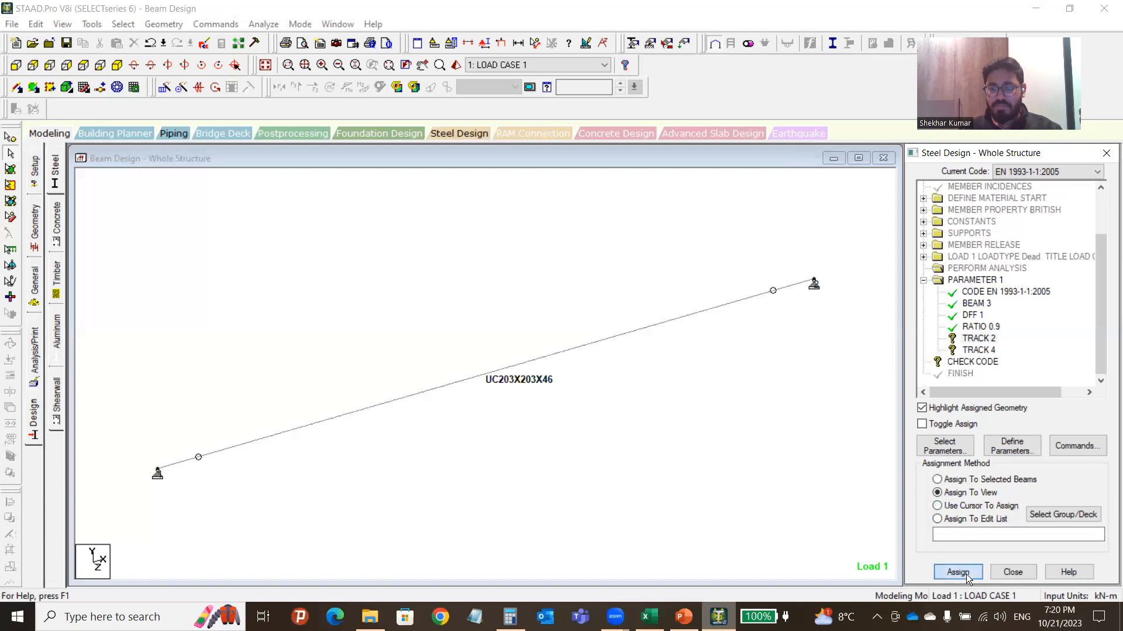
pyautogui.click(966, 575)
pyautogui.click(1022, 402)
# Assign TRACK 4 and the CHECK CODE command to the beam in view.
pyautogui.click(978, 349)
pyautogui.click(969, 492)
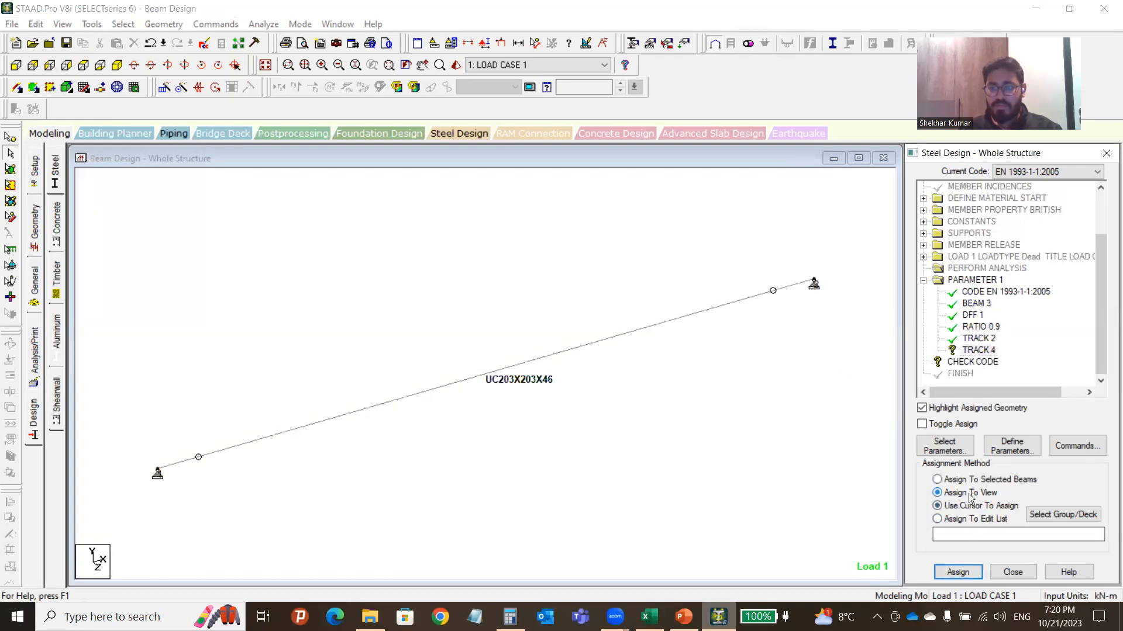
pyautogui.click(958, 572)
pyautogui.click(1022, 402)
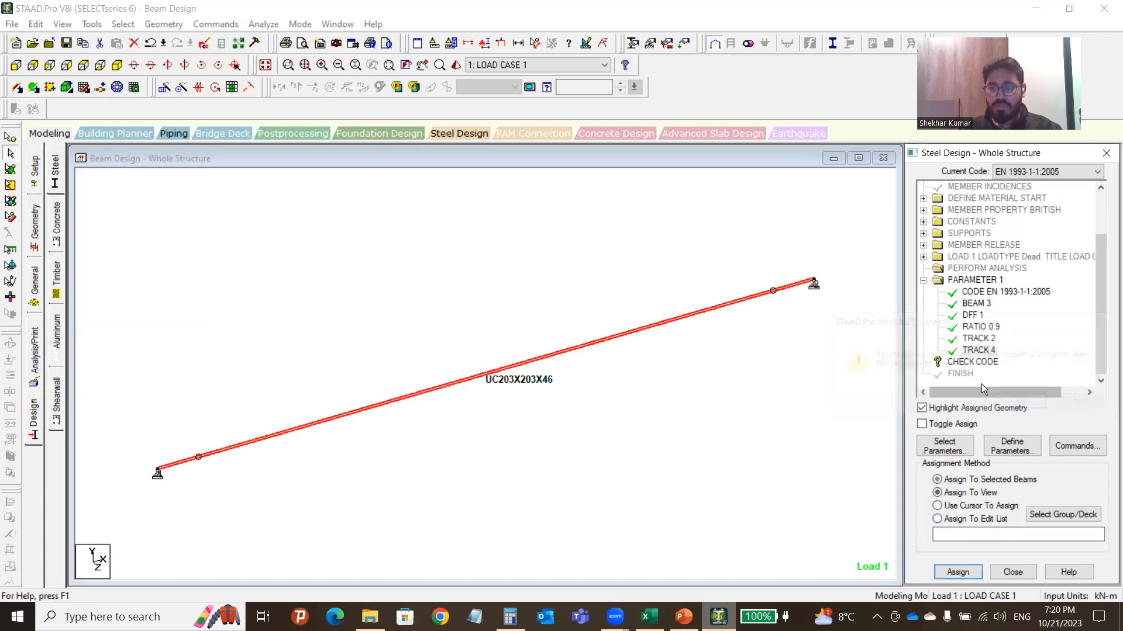
pyautogui.click(976, 361)
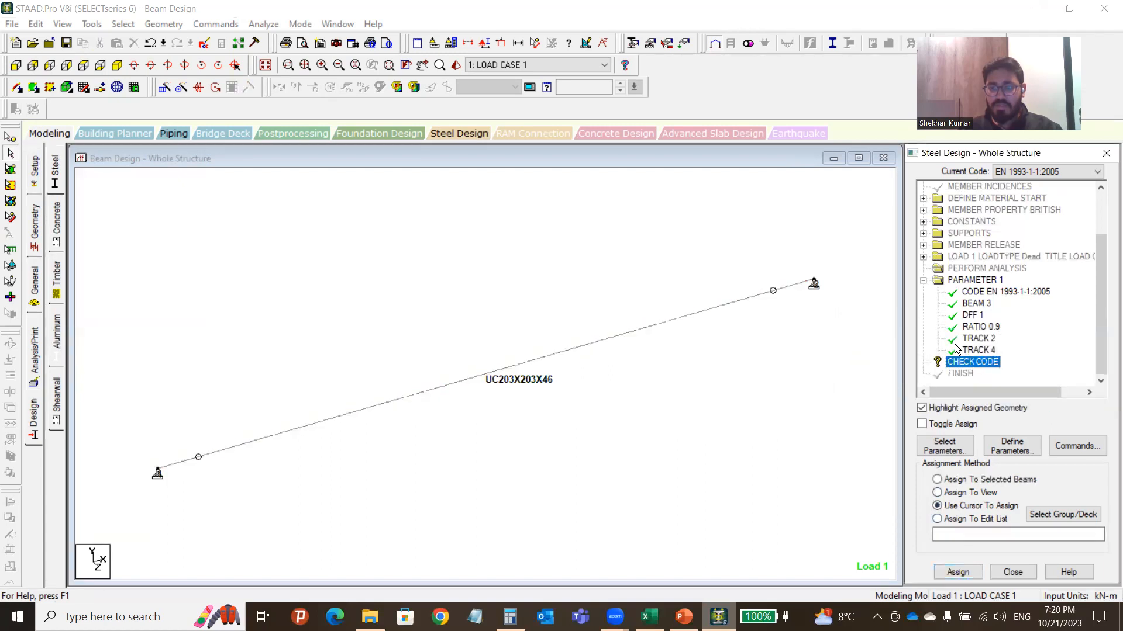
pyautogui.click(952, 495)
pyautogui.click(951, 571)
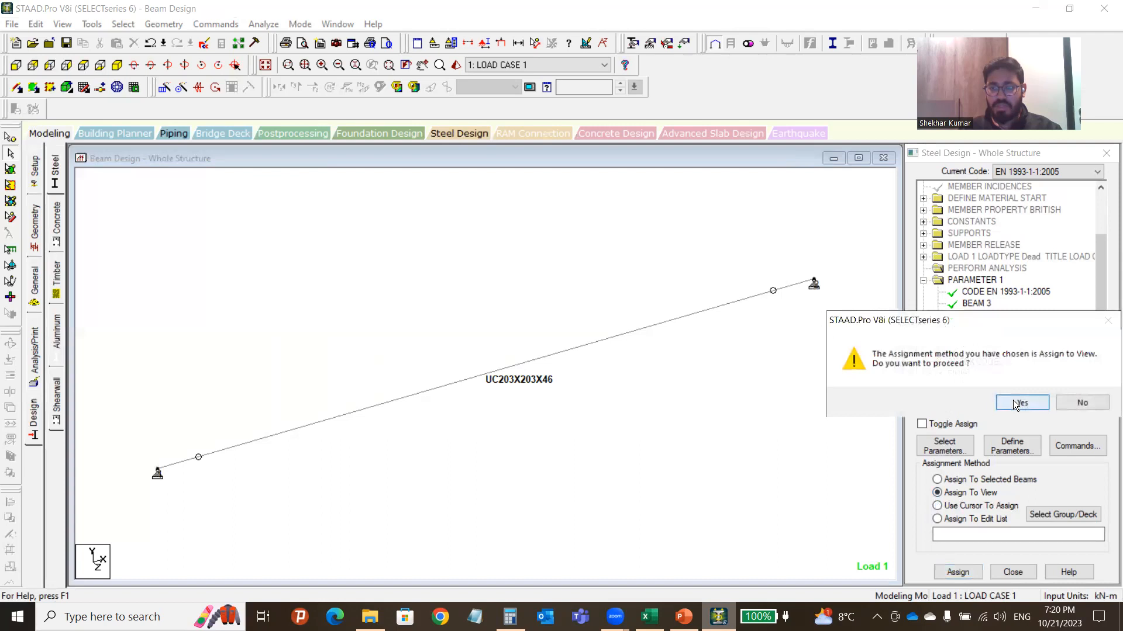
pyautogui.click(1022, 401)
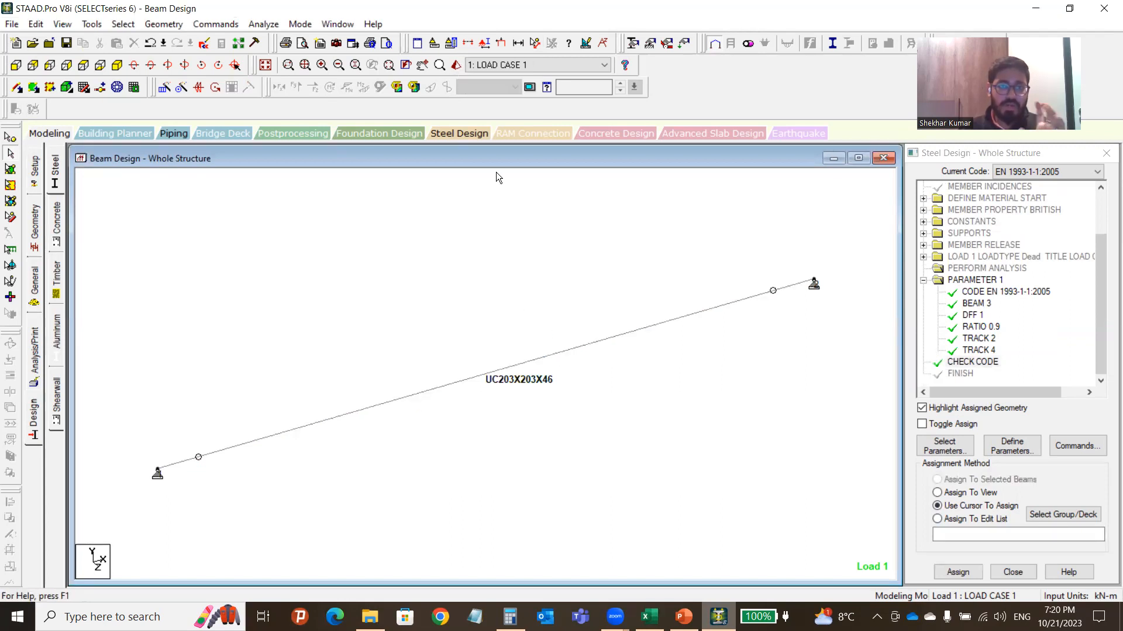
# Preview the UC203X203X46 beam in a 3D rendered view, then return to isometric.
pyautogui.click(456, 65)
pyautogui.scroll(5, 549, 312)
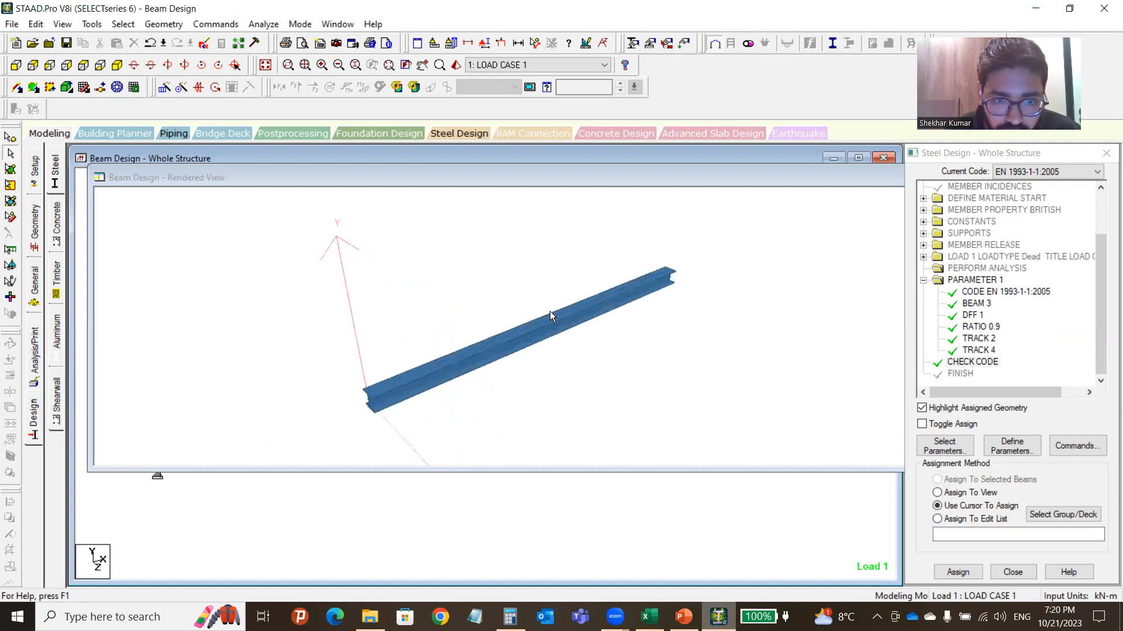
pyautogui.moveTo(534, 349); pyautogui.dragTo(725, 234)
pyautogui.moveTo(789, 178); pyautogui.dragTo(634, 271)
pyautogui.click(443, 233)
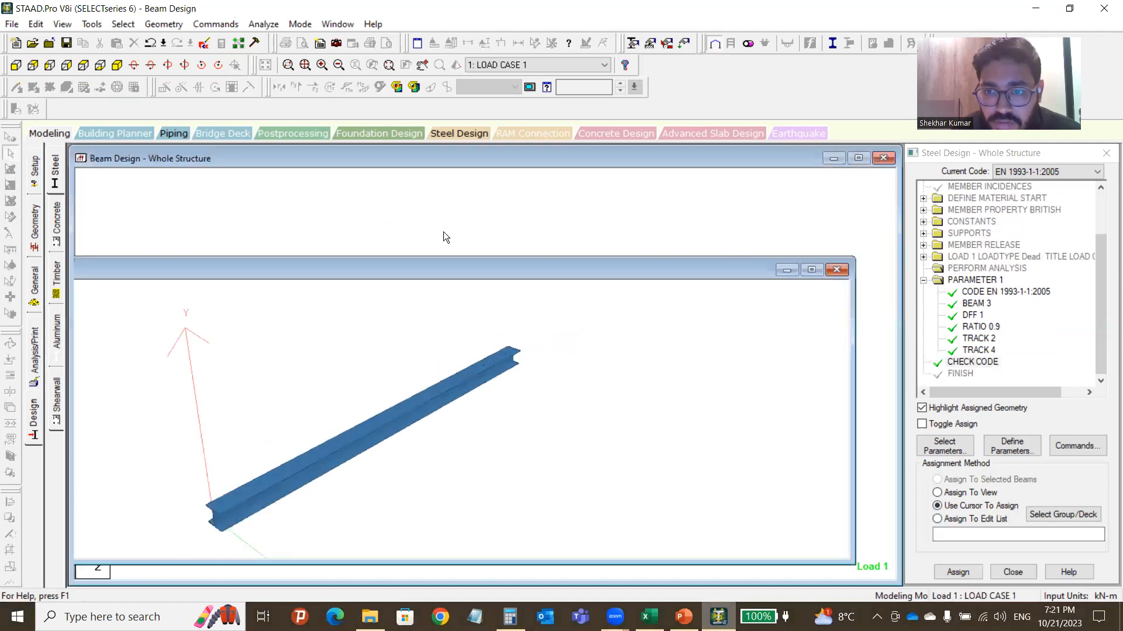
pyautogui.click(836, 269)
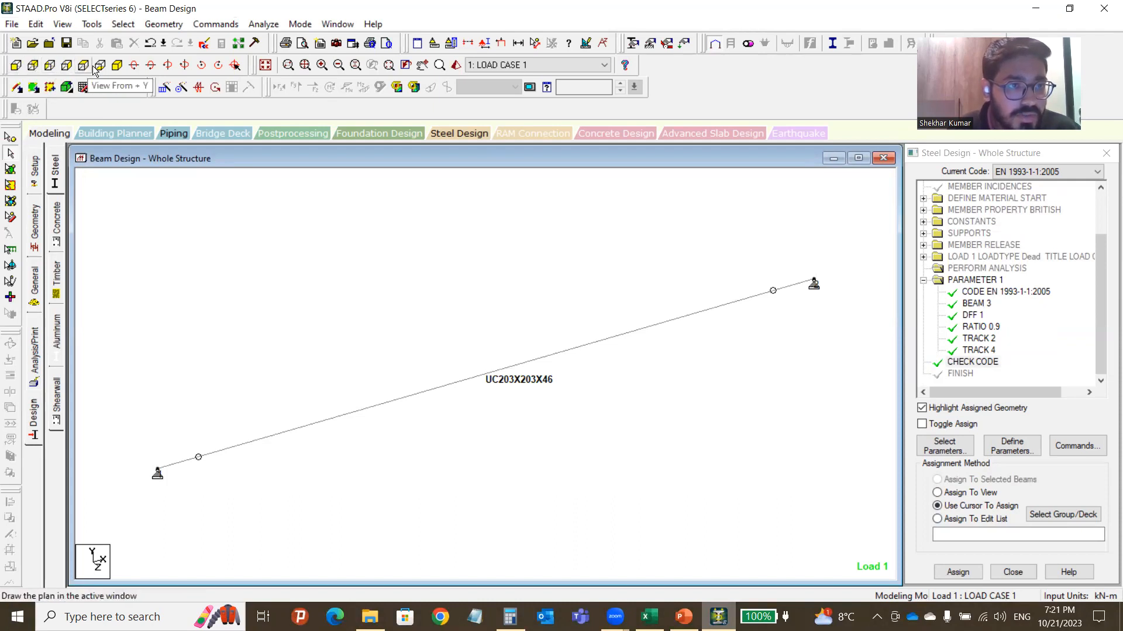
pyautogui.press('Up')
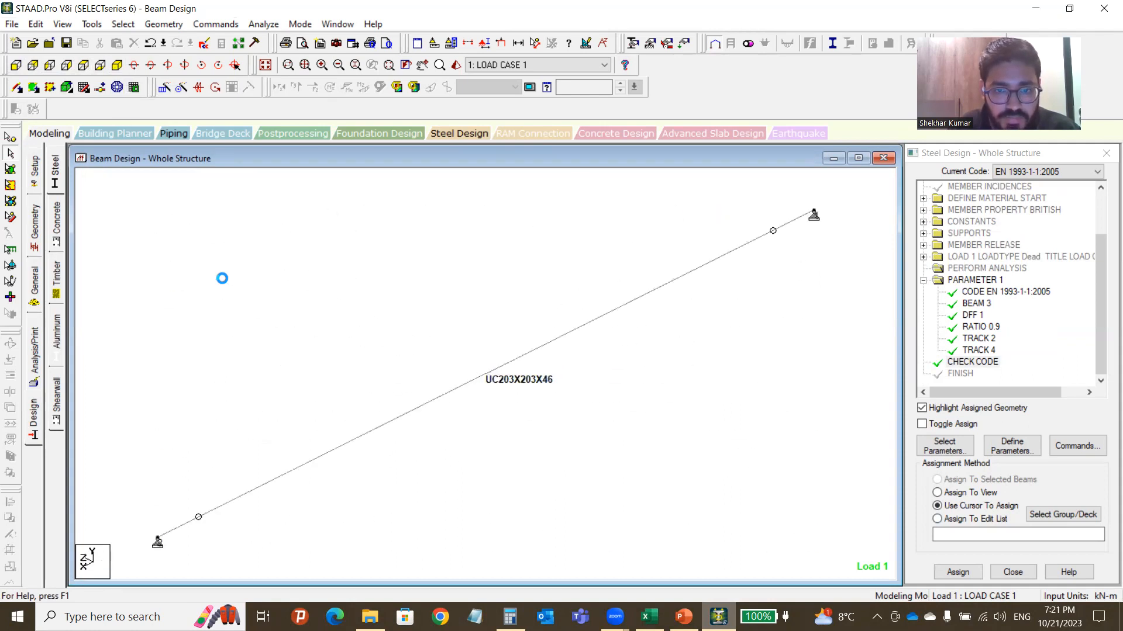
pyautogui.click(117, 65)
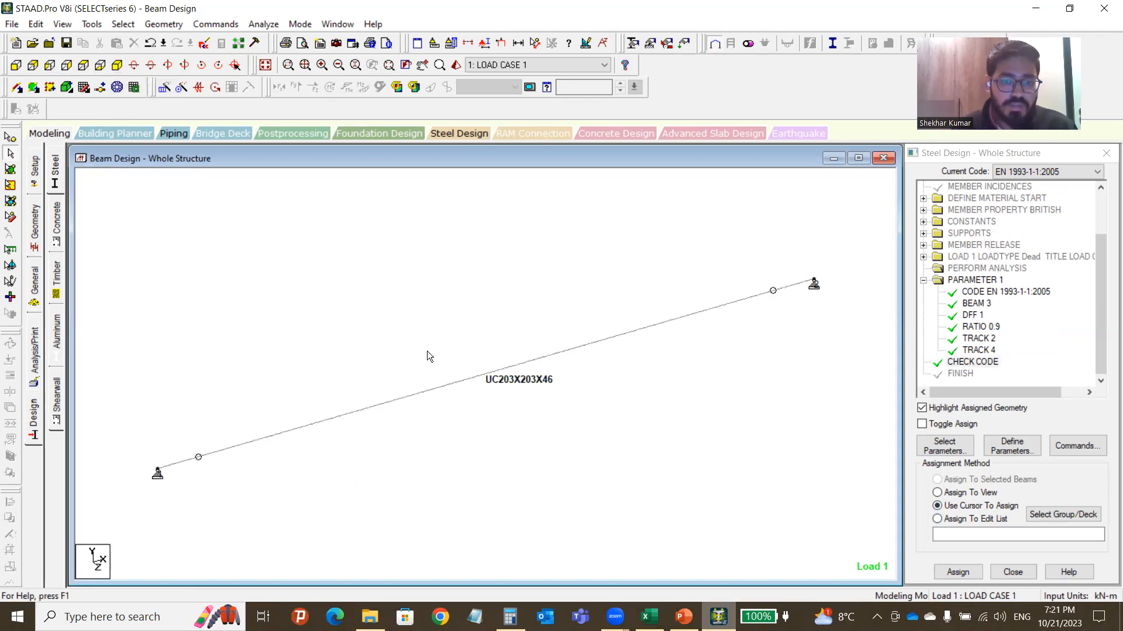
# Save the model, run the analysis and design, and enter post-processing mode.
pyautogui.click(264, 24)
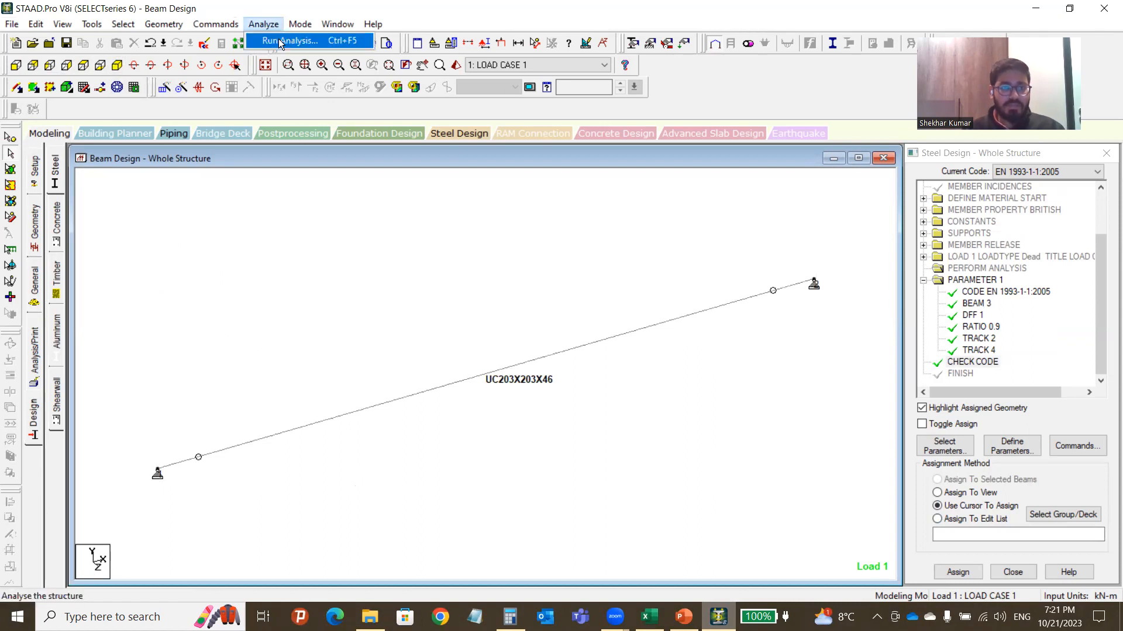
pyautogui.click(278, 38)
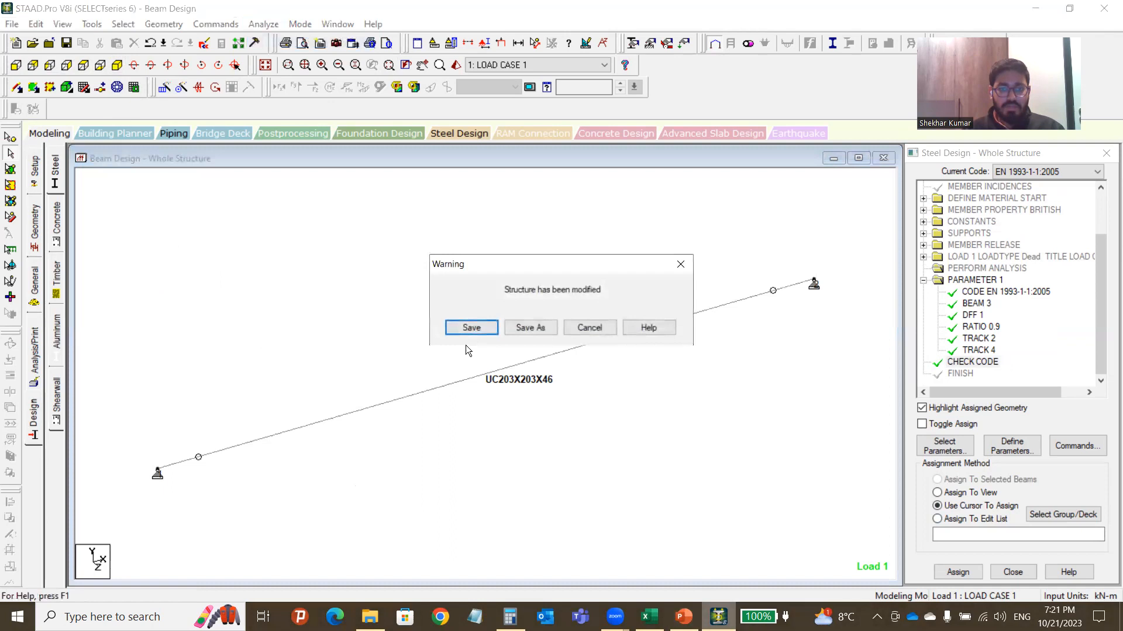
pyautogui.click(455, 327)
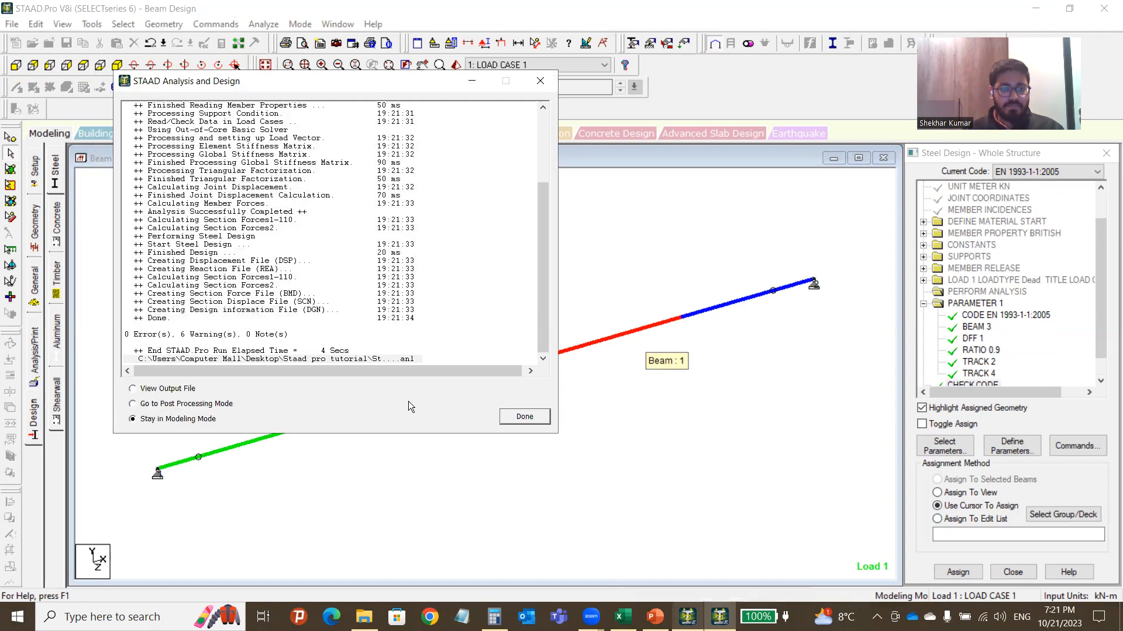
pyautogui.click(137, 404)
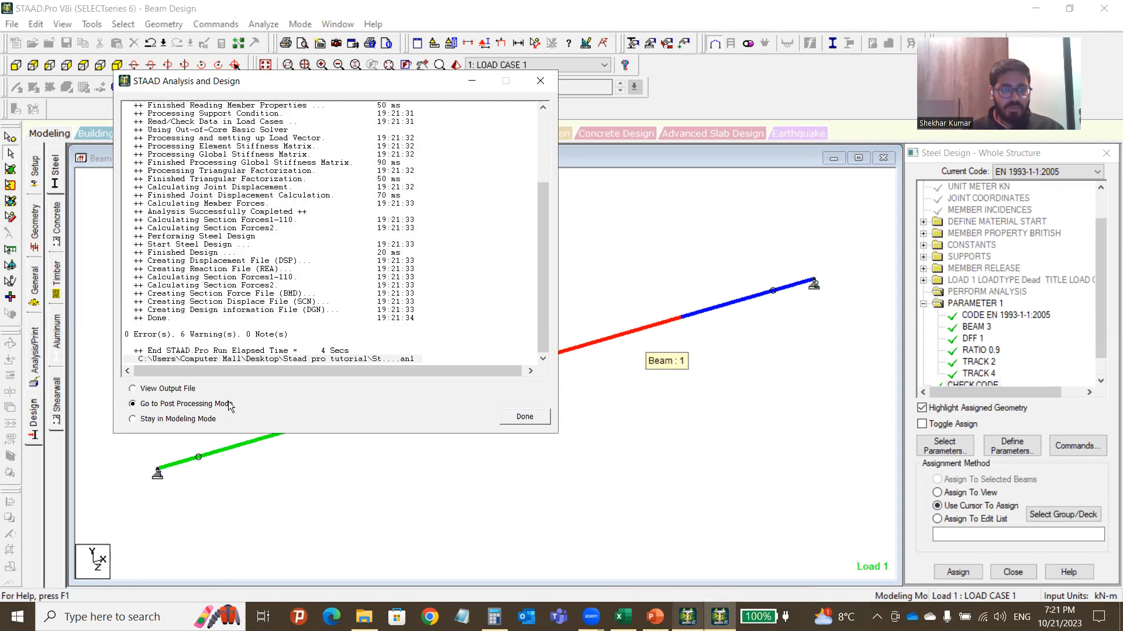
pyautogui.click(532, 417)
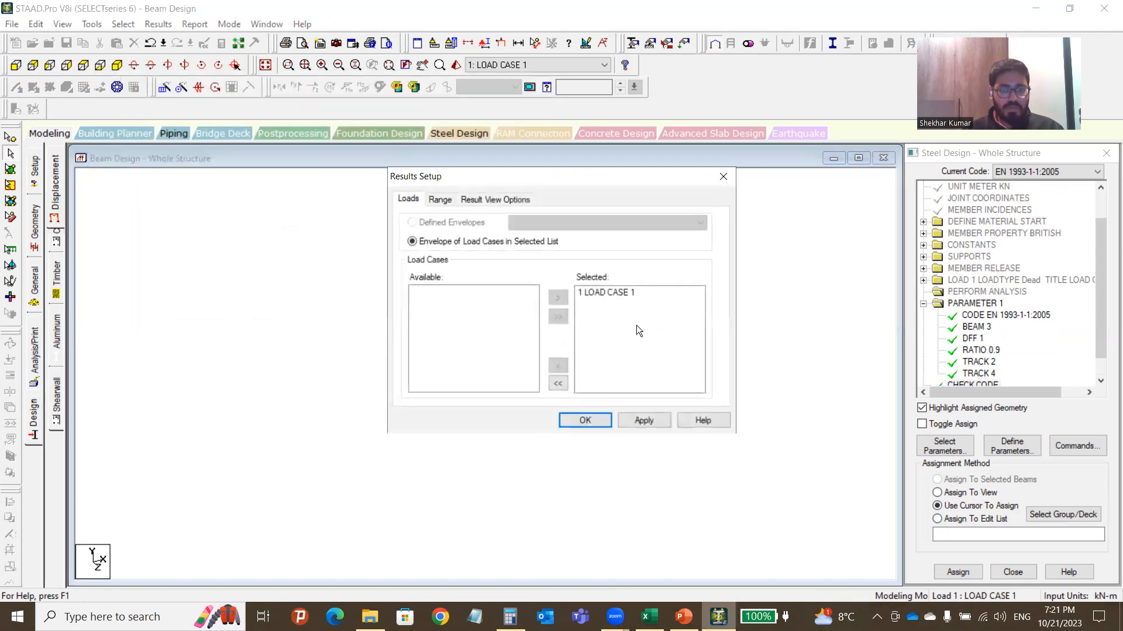
# Show load case 1 results and read the maximum relative displacement, -14.288 mm at 2.500 m.
pyautogui.click(598, 290)
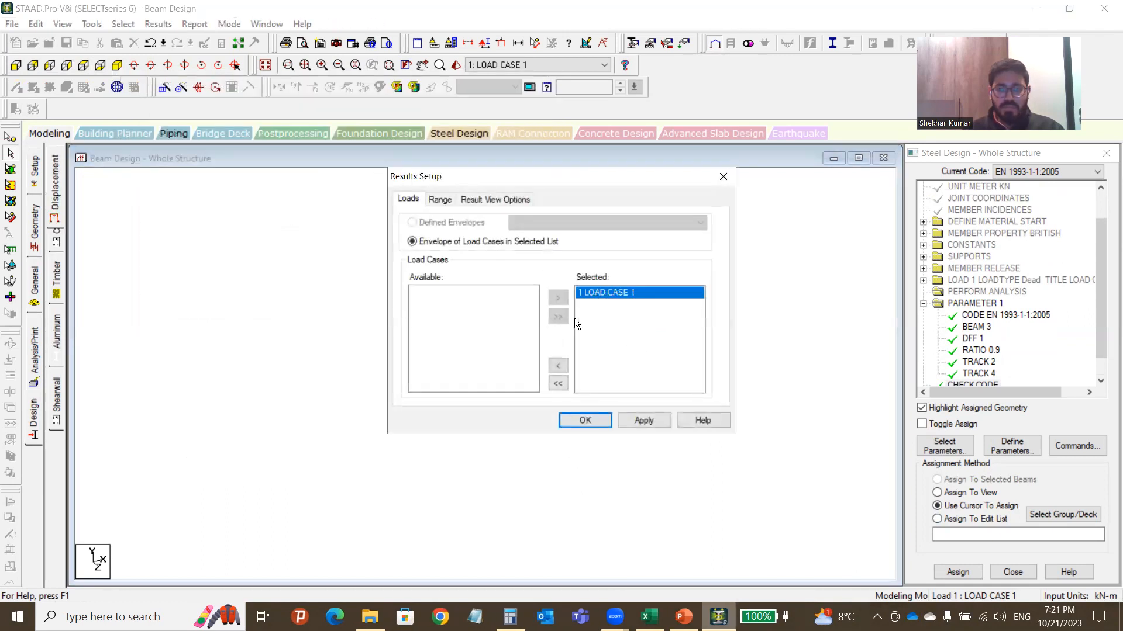
pyautogui.click(599, 423)
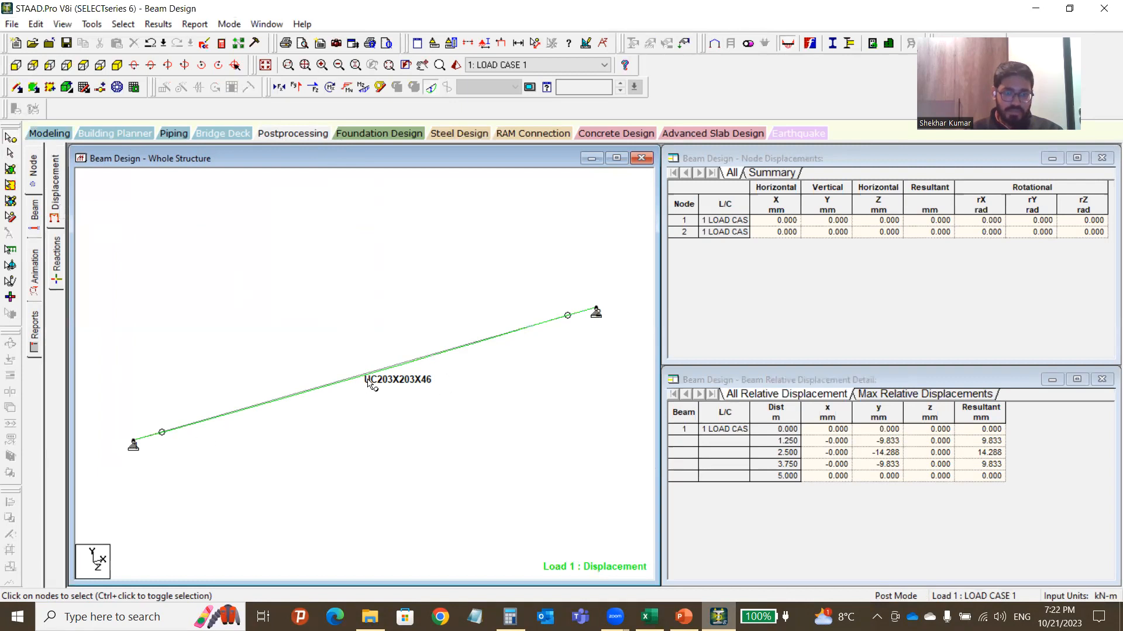
pyautogui.scroll(4, 301, 381)
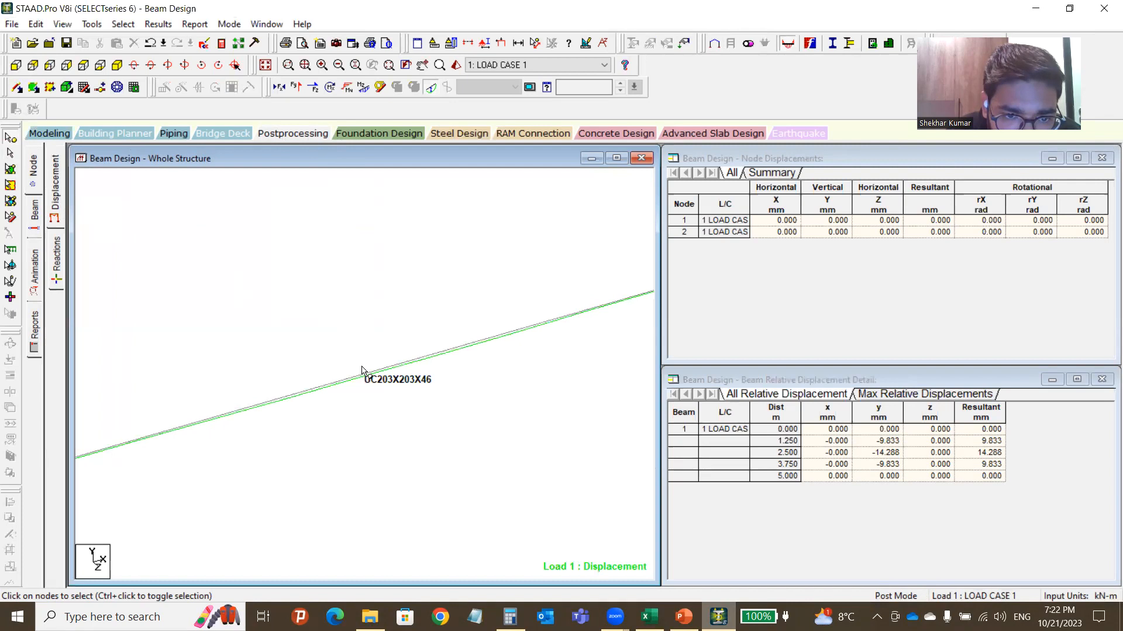
pyautogui.scroll(-3, 371, 380)
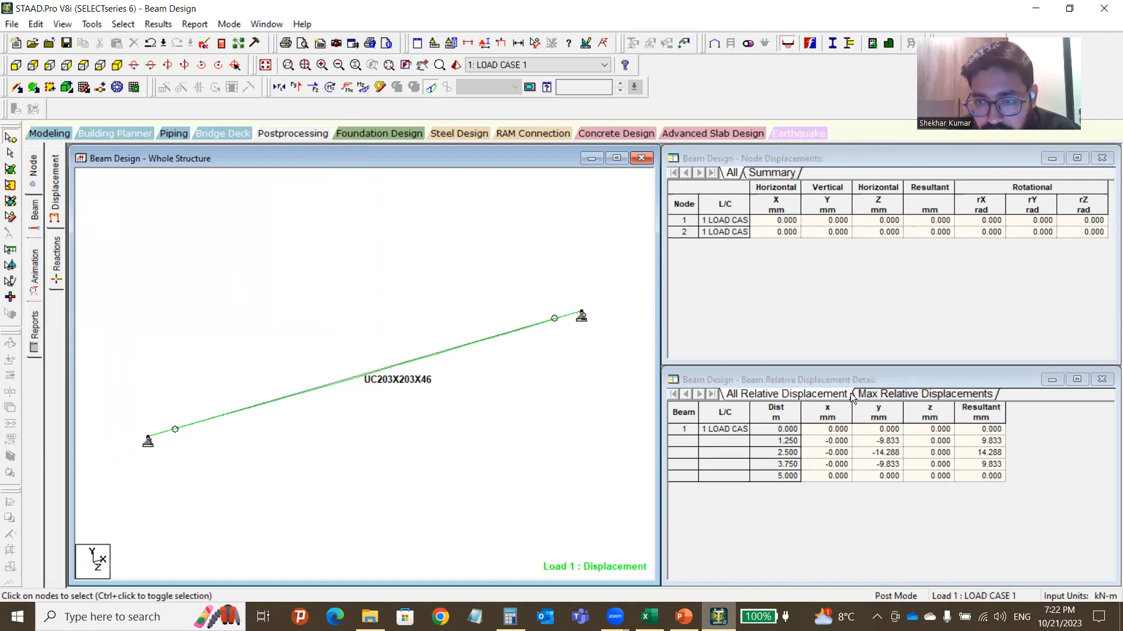
pyautogui.click(884, 394)
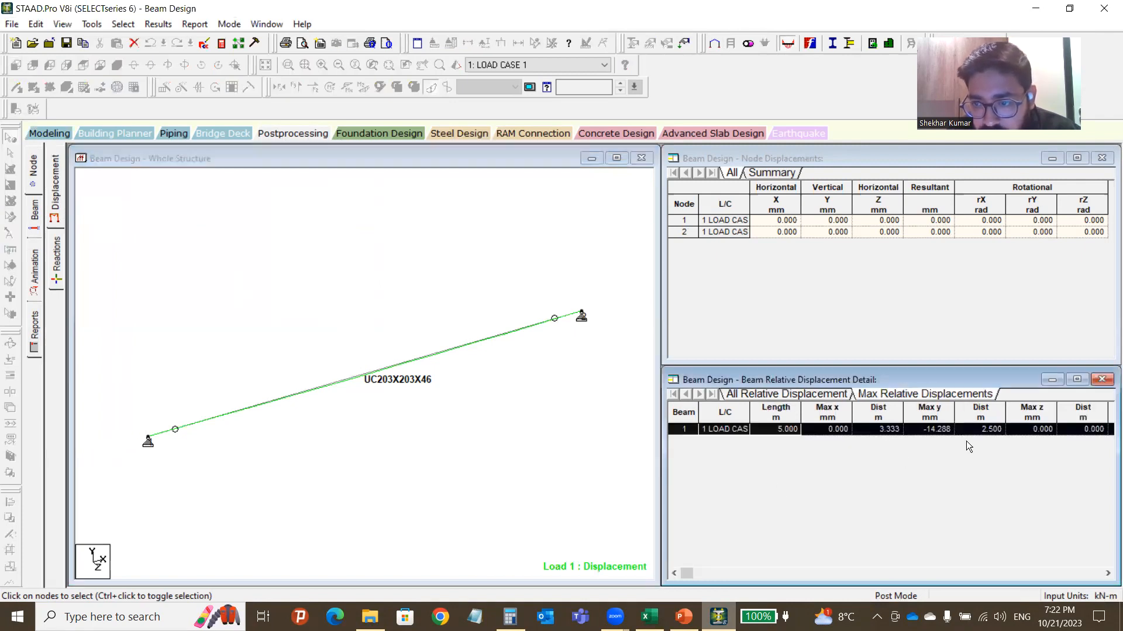
pyautogui.click(931, 437)
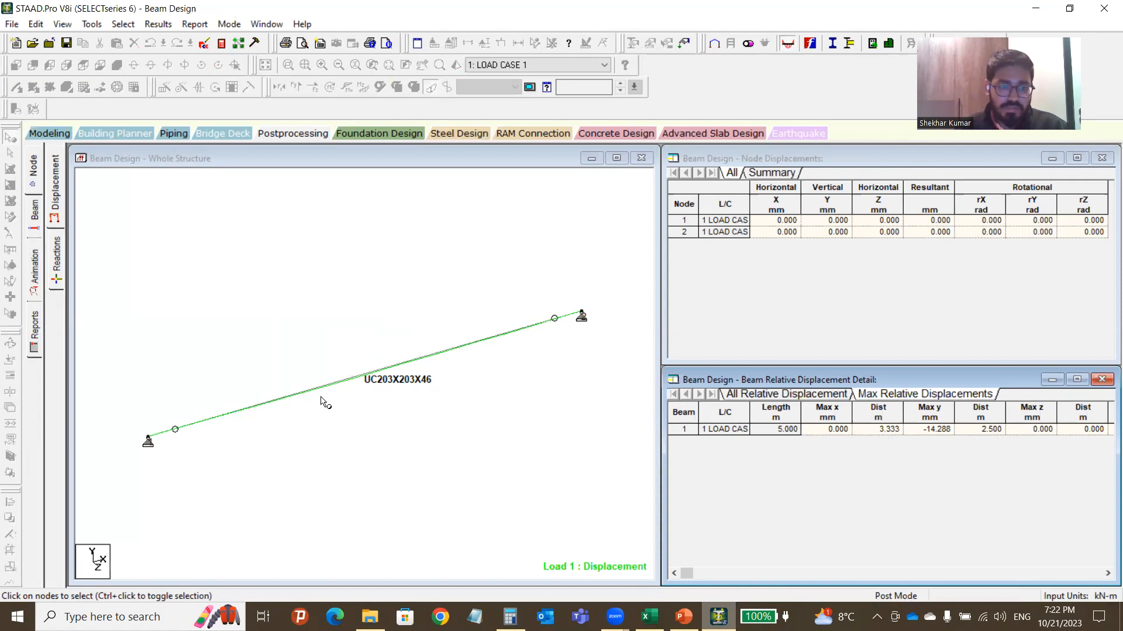
# Measure the support-to-support span as 5.000 m, then clear the distance display.
pyautogui.click(405, 273)
pyautogui.click(535, 44)
pyautogui.click(148, 438)
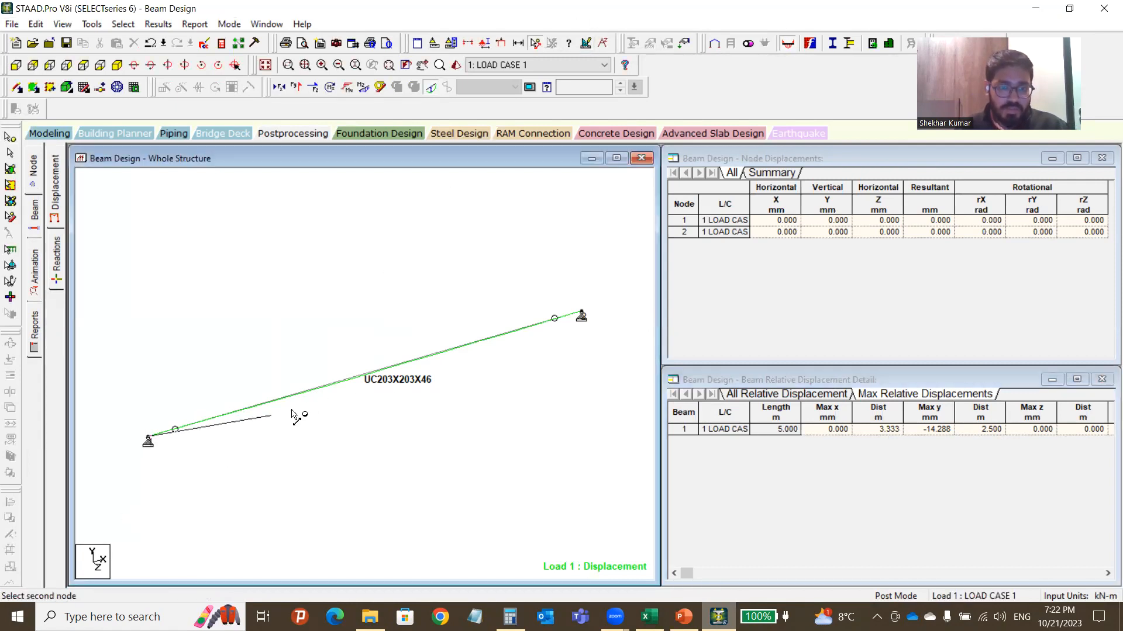
pyautogui.click(581, 316)
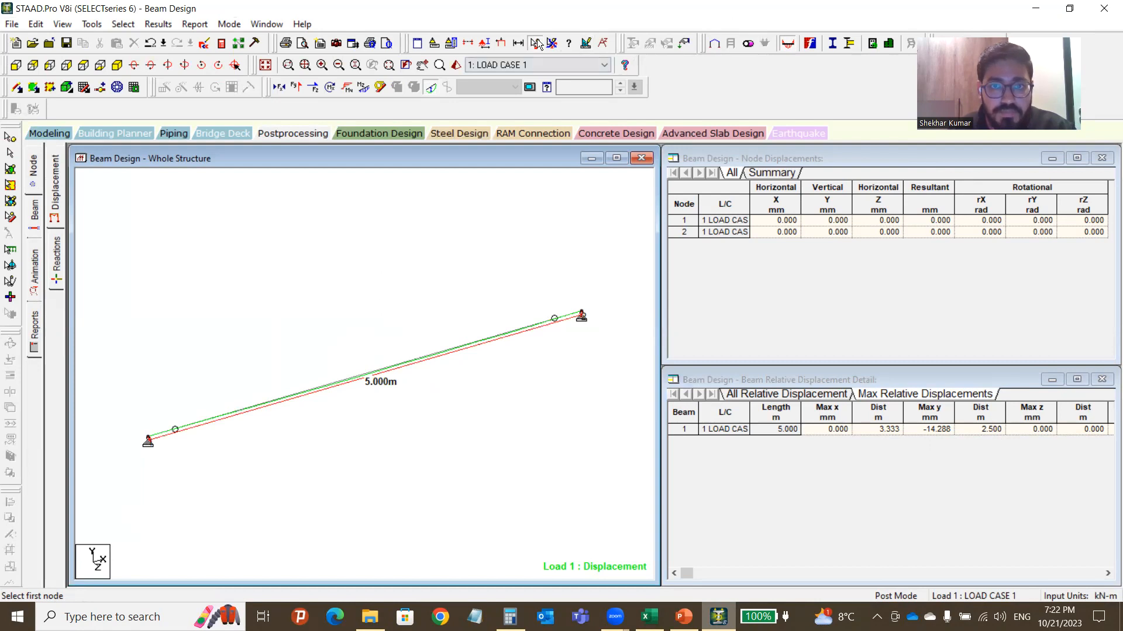
pyautogui.click(552, 44)
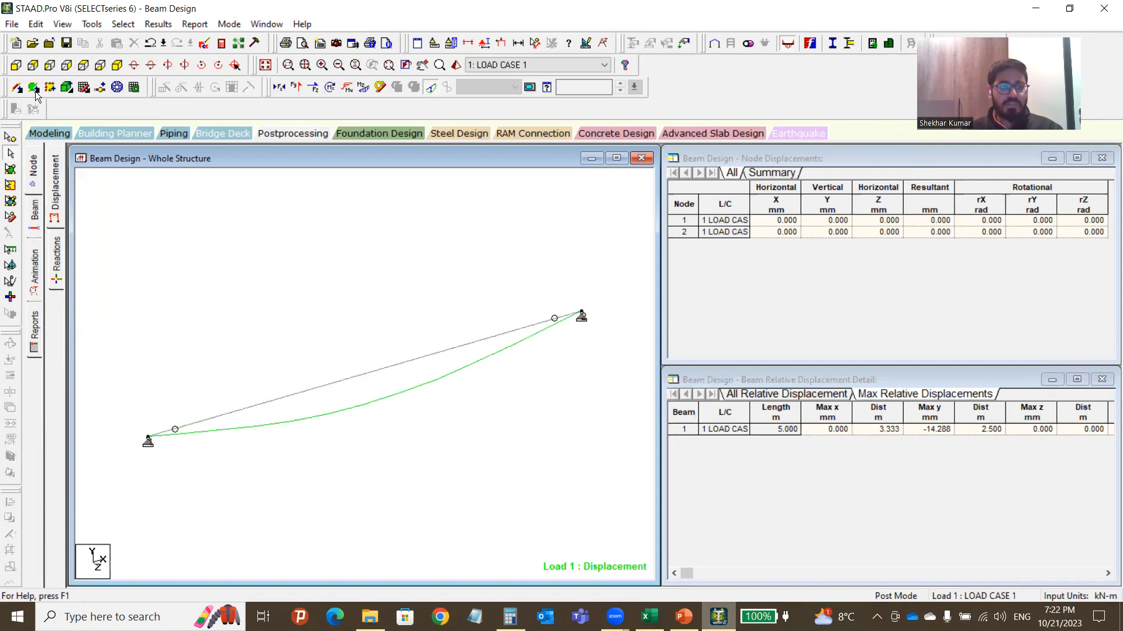
# View the deflected beam in front elevation with beam 1 highlighted.
pyautogui.click(15, 69)
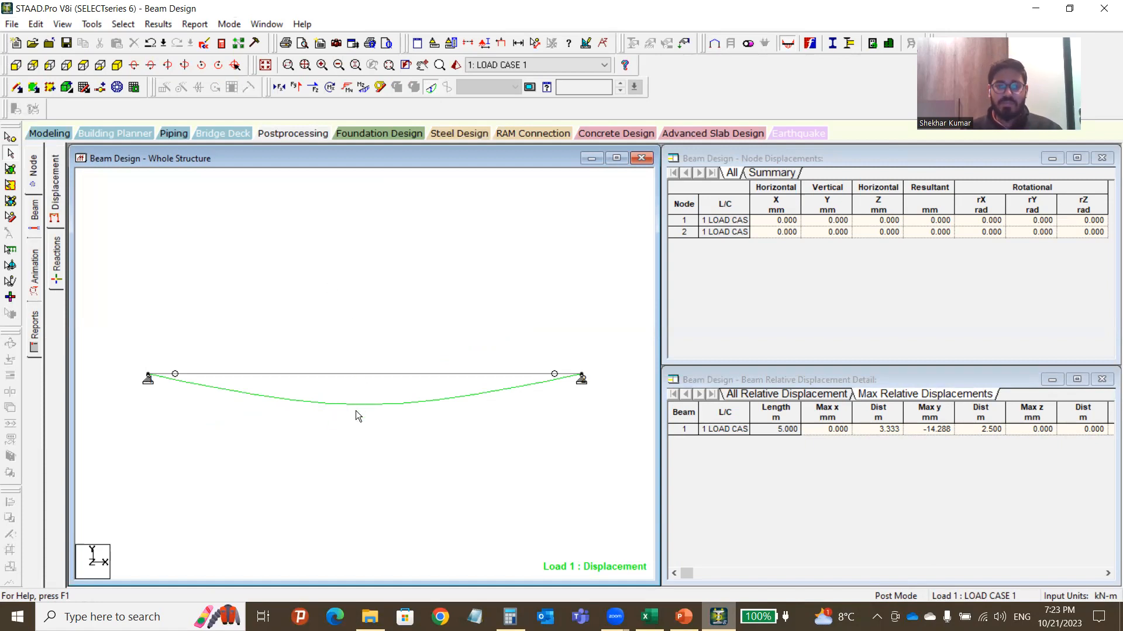
pyautogui.click(845, 328)
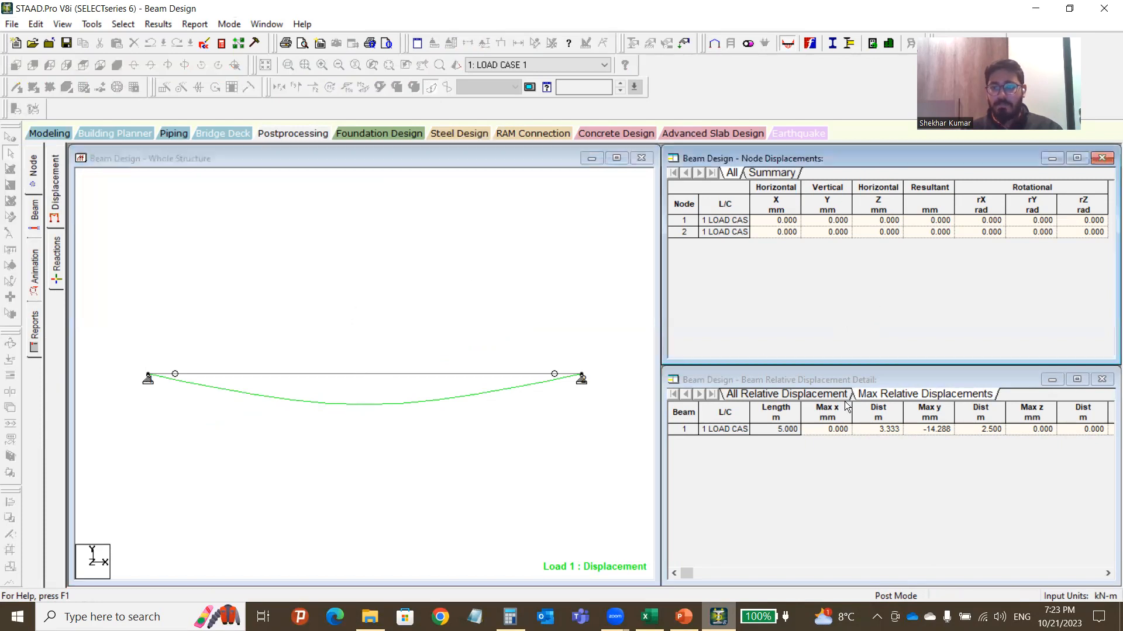
pyautogui.click(680, 433)
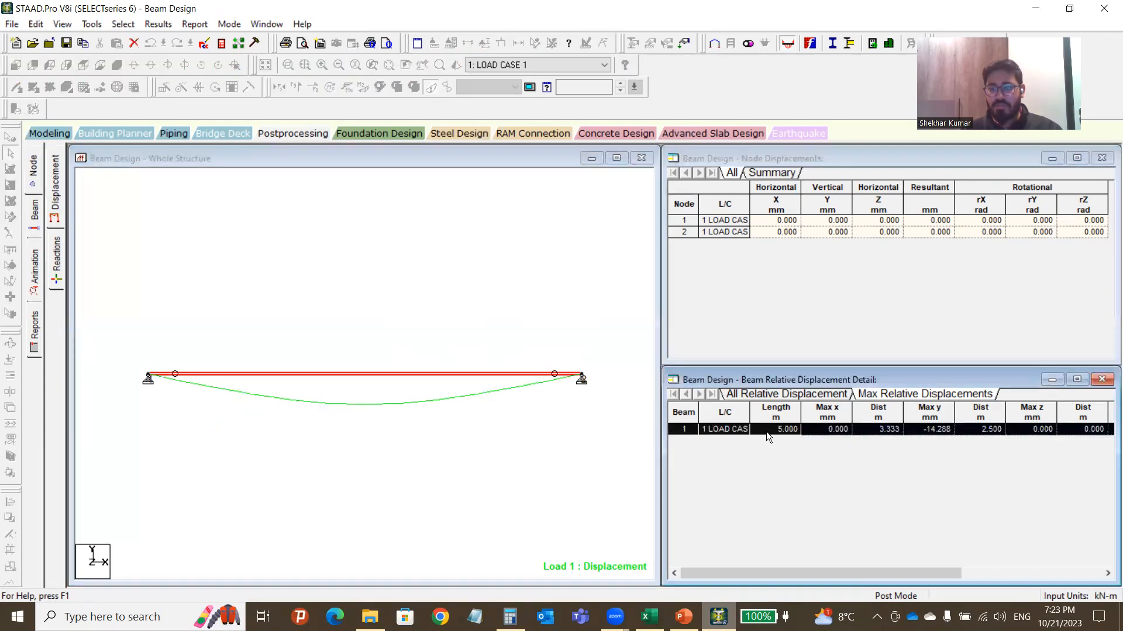
pyautogui.click(432, 391)
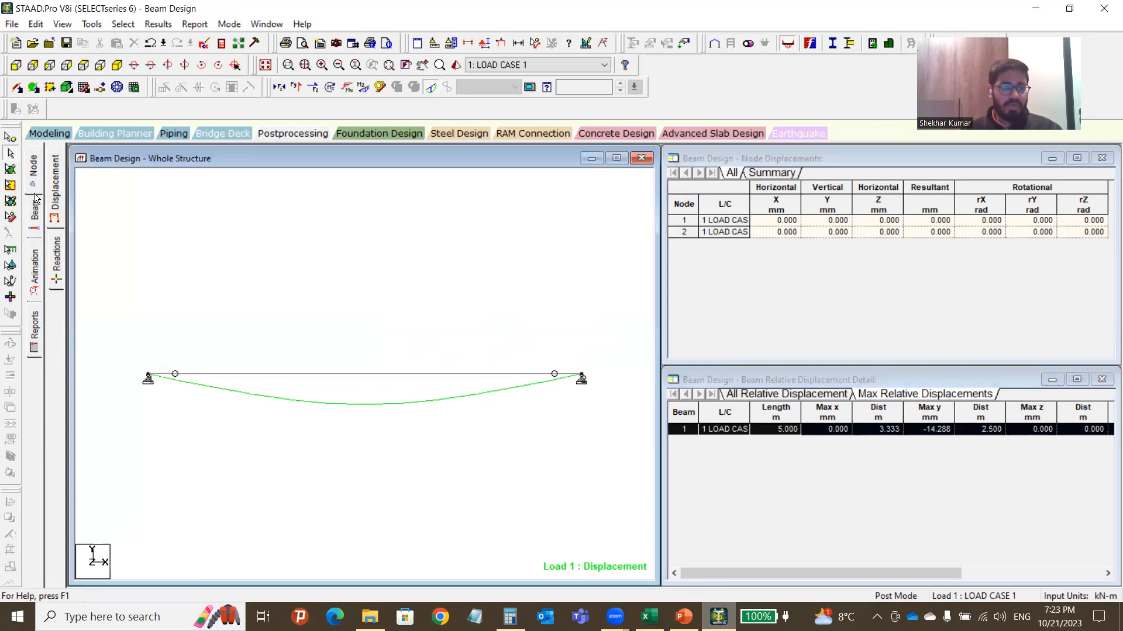
# Show the support reactions table and check Fy of 26.127 kN at each support.
pyautogui.click(57, 260)
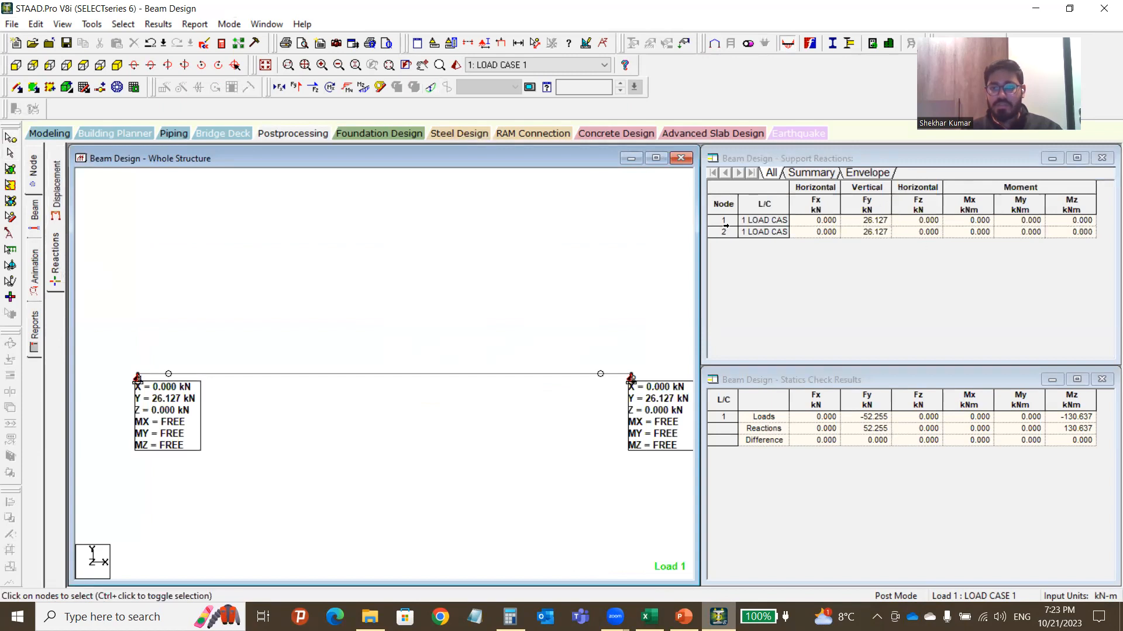
pyautogui.moveTo(724, 221); pyautogui.dragTo(724, 232)
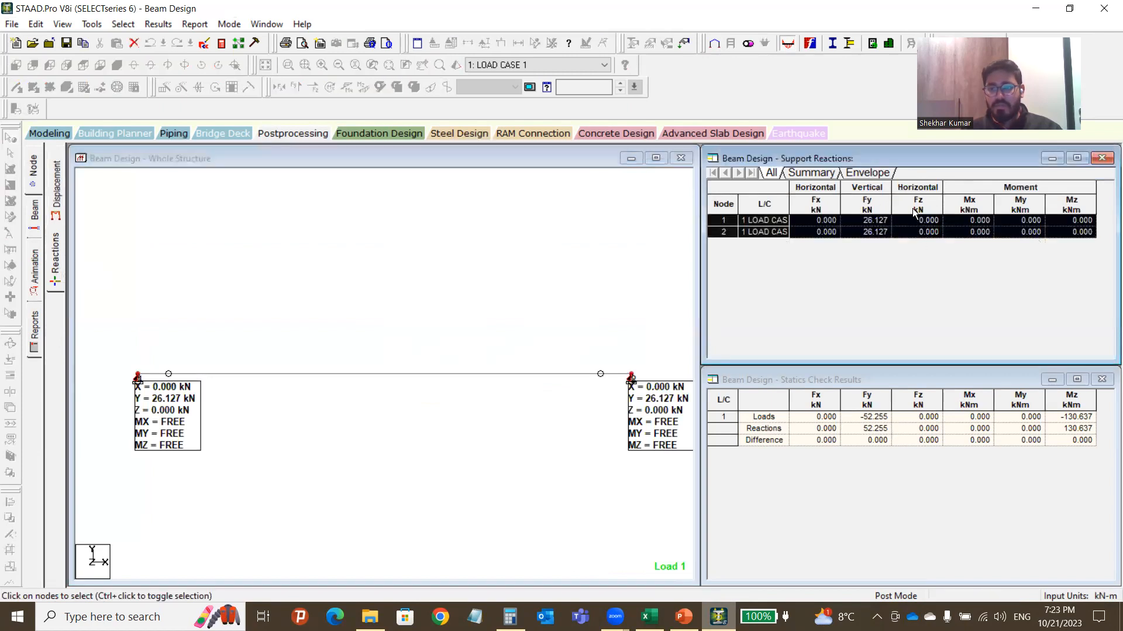
pyautogui.click(875, 224)
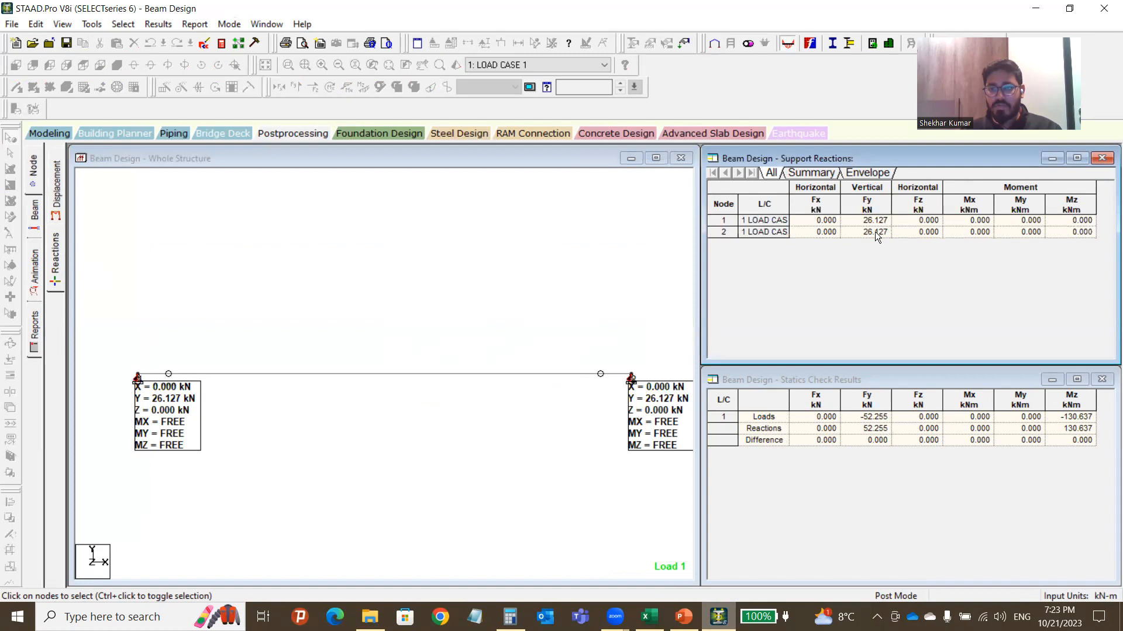
# Move both support reaction labels below the beam.
pyautogui.click(147, 246)
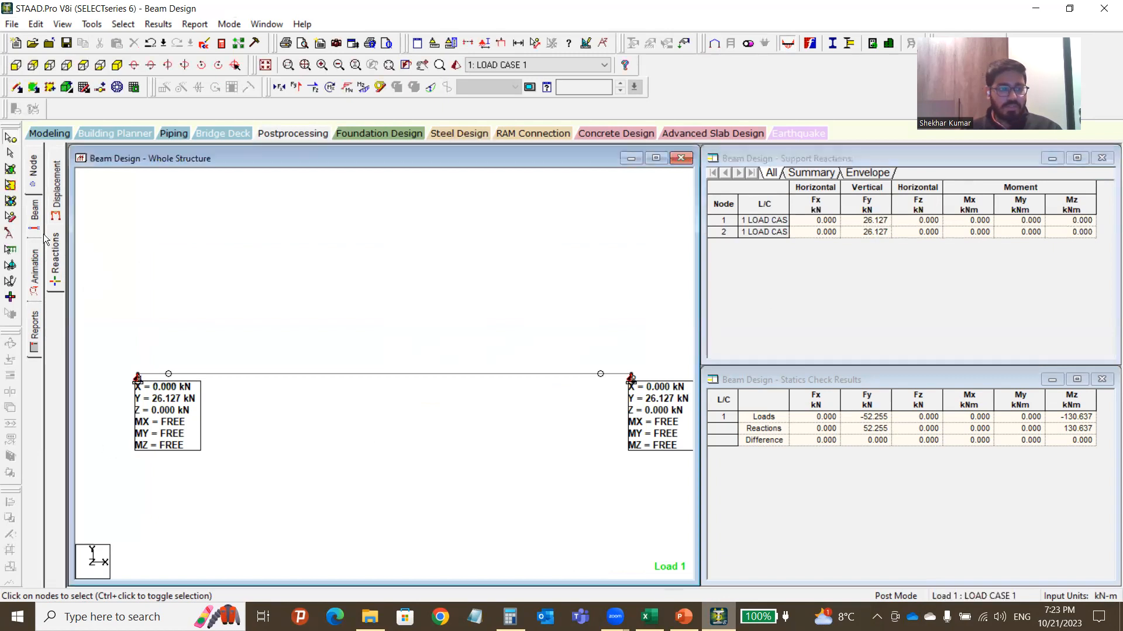
pyautogui.click(9, 235)
pyautogui.moveTo(187, 429); pyautogui.dragTo(165, 471)
pyautogui.moveTo(655, 418); pyautogui.dragTo(632, 456)
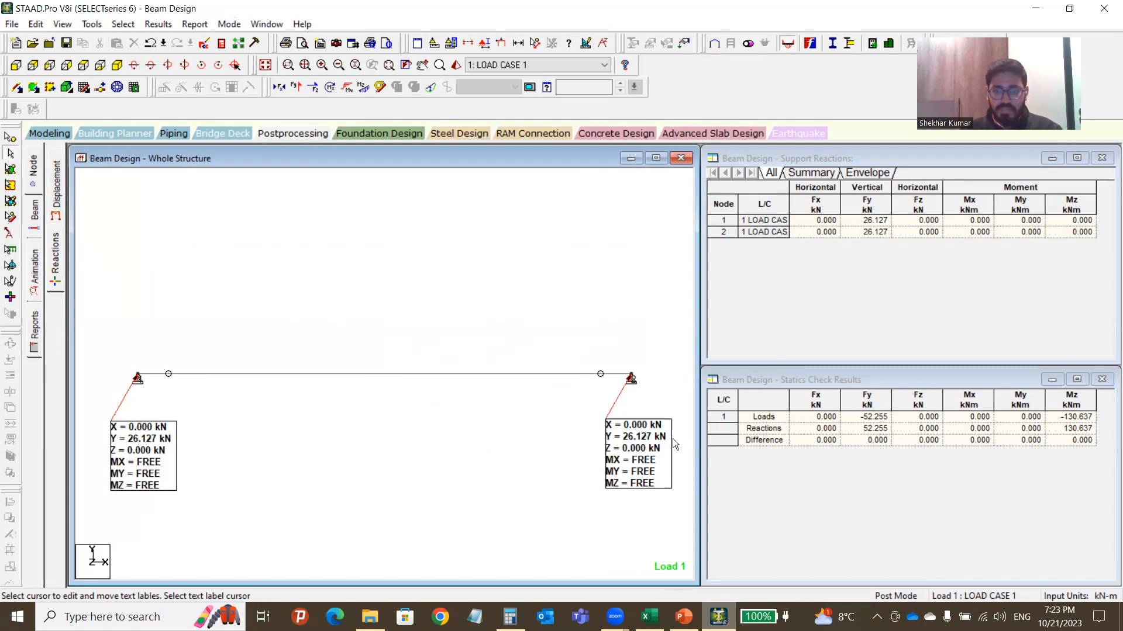
pyautogui.click(860, 280)
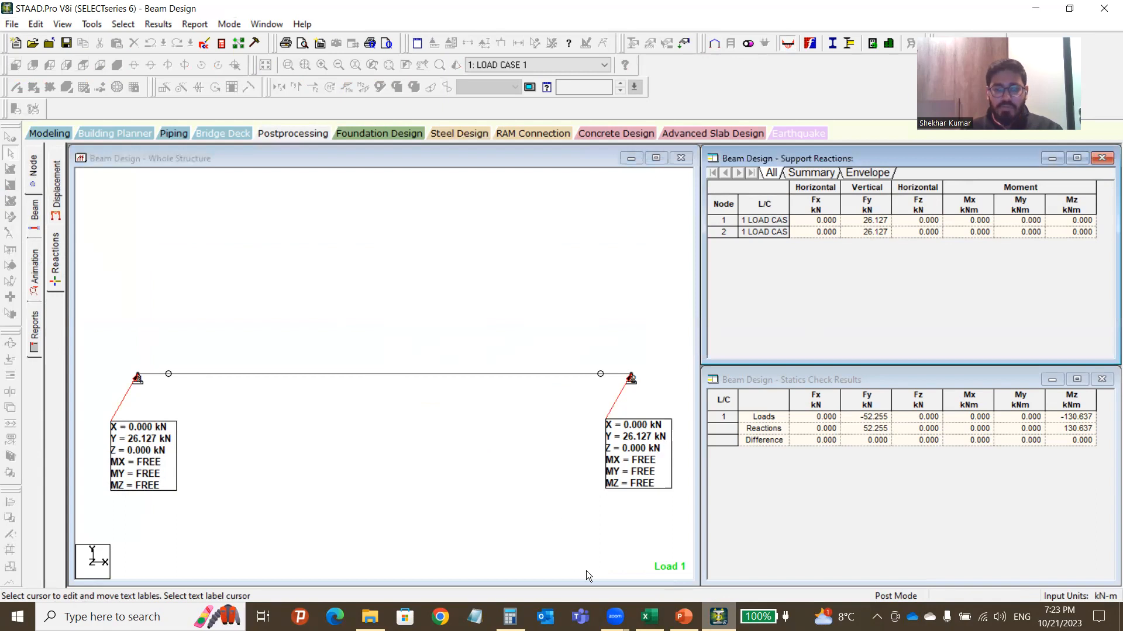
pyautogui.hotkey('alt', 'Tab')
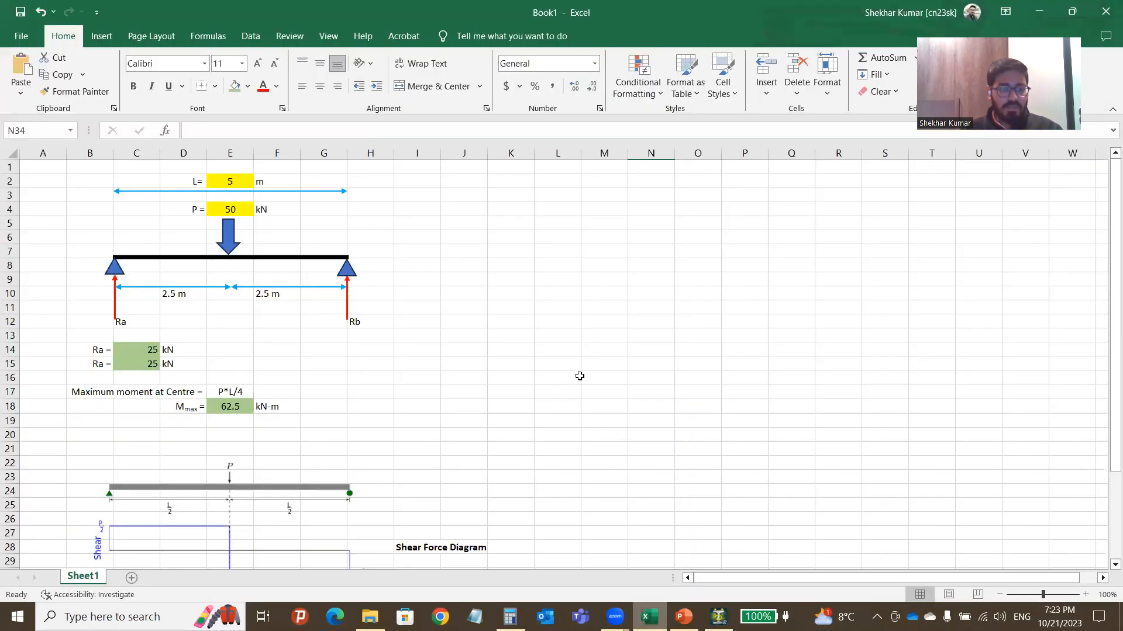
pyautogui.moveTo(121, 352); pyautogui.dragTo(135, 364)
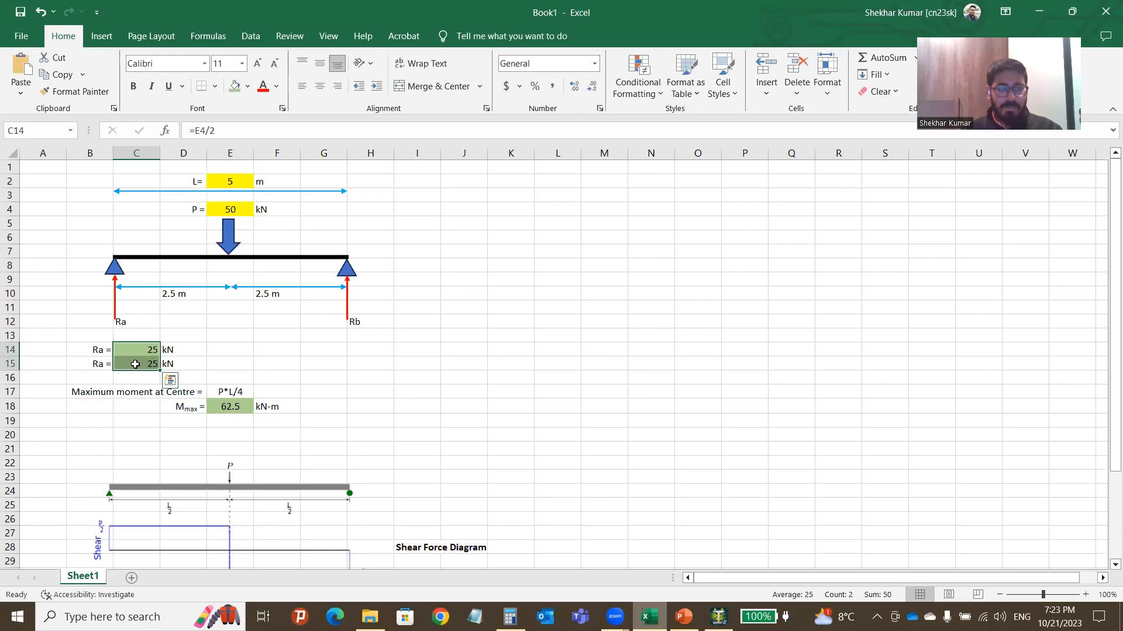
pyautogui.click(470, 406)
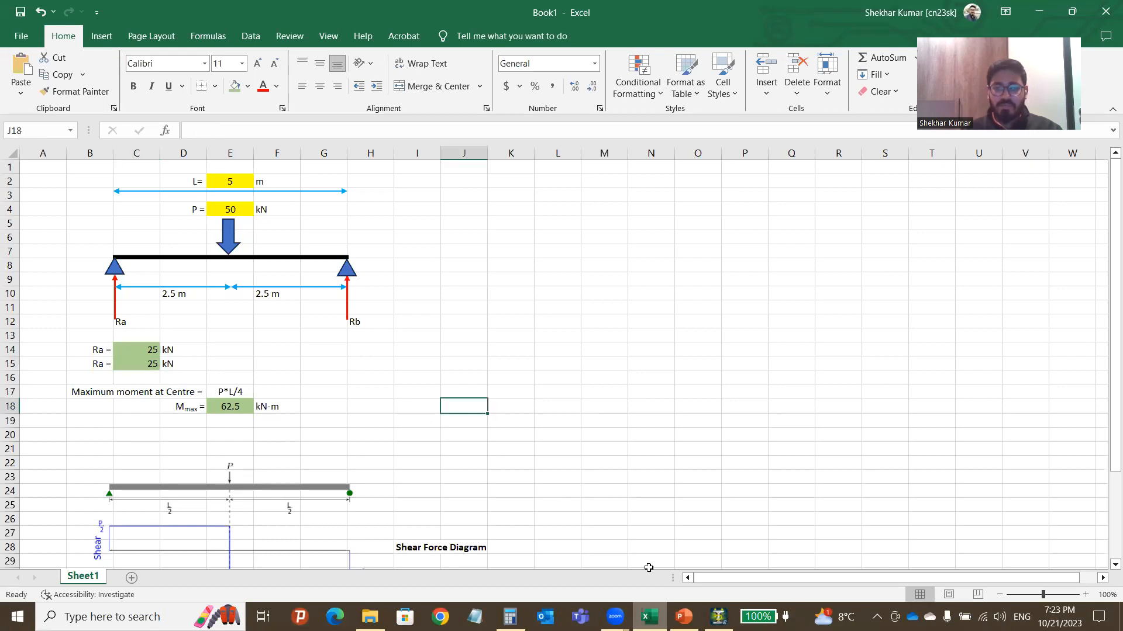
pyautogui.click(719, 617)
pyautogui.click(285, 276)
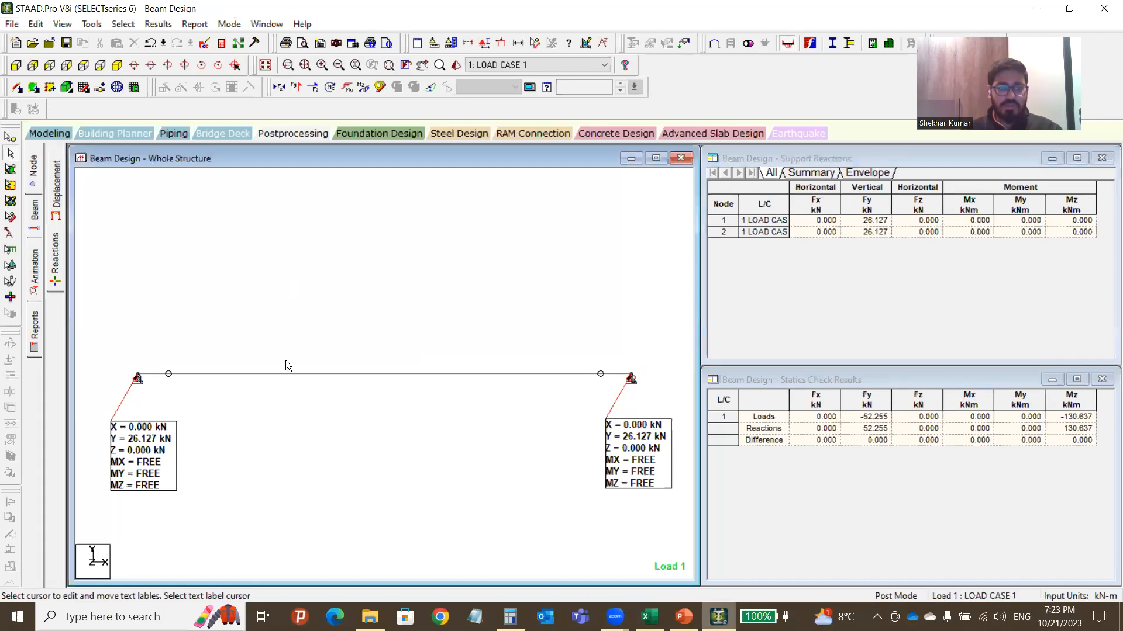
pyautogui.click(649, 617)
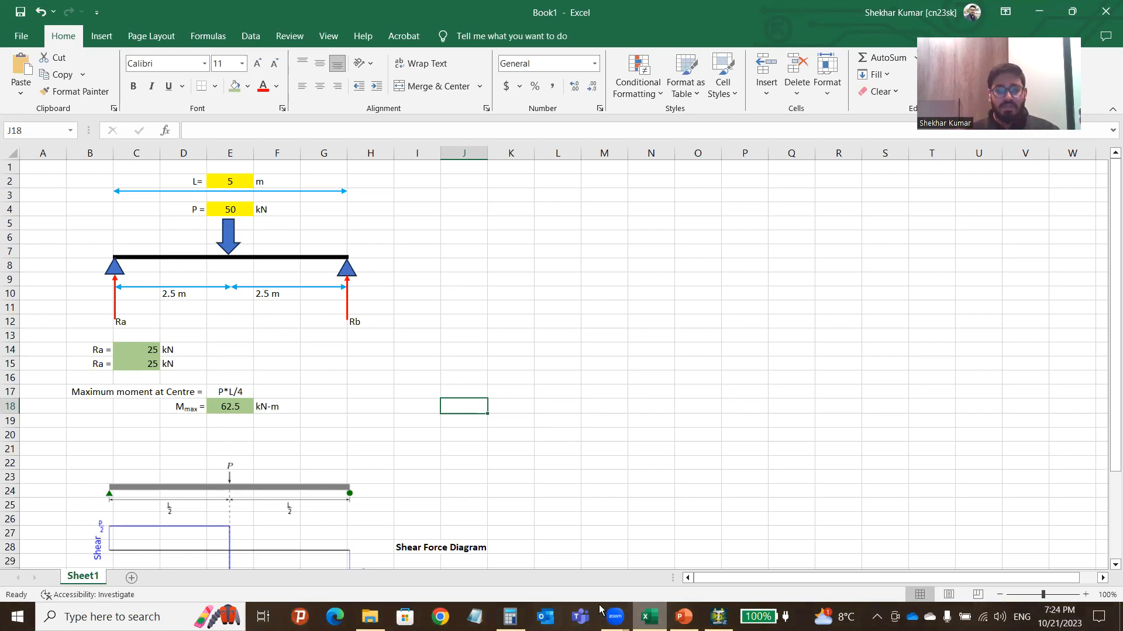
pyautogui.click(718, 617)
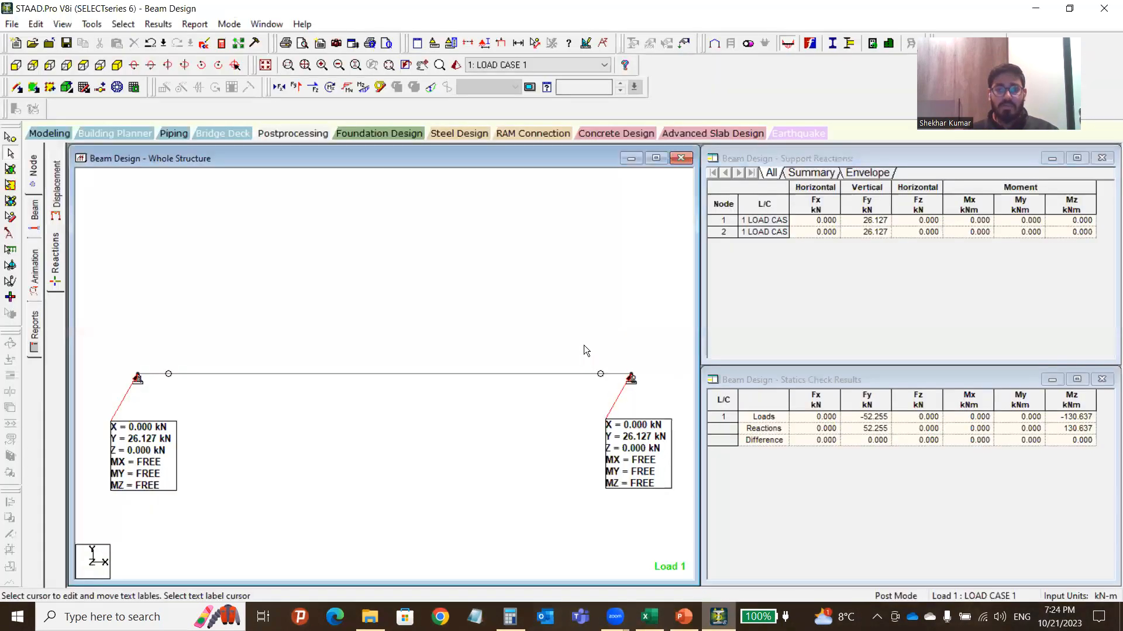
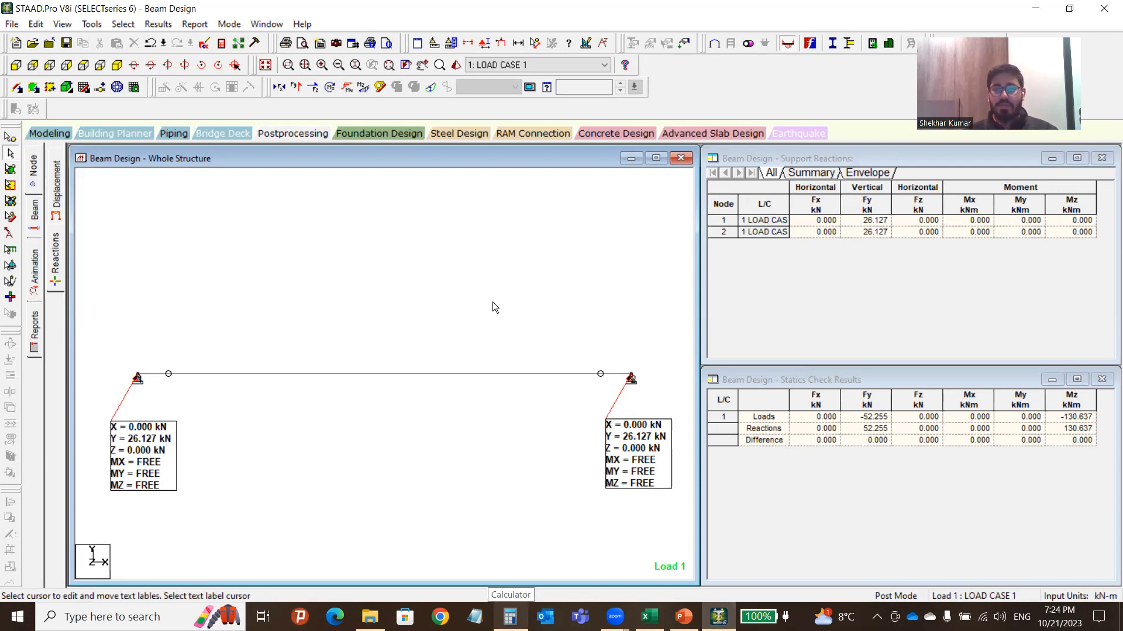
# Go from the support reactions to the Beam page's Bending Z diagram for Load 1, peaking at -63.909 kNm.
pyautogui.moveTo(751, 224); pyautogui.dragTo(751, 231)
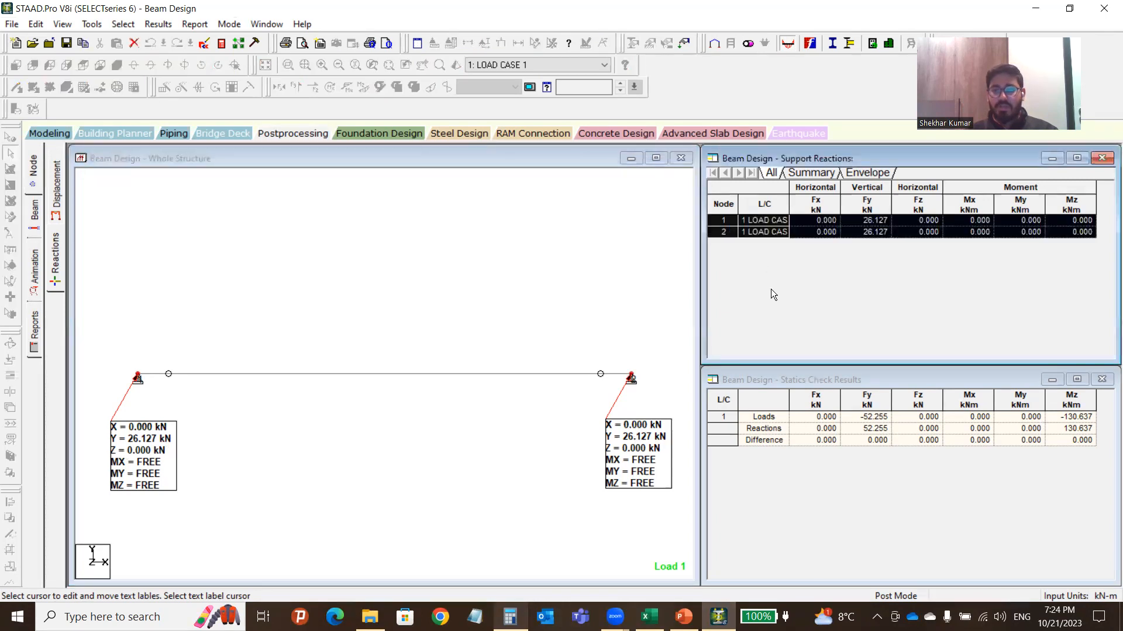
pyautogui.click(438, 379)
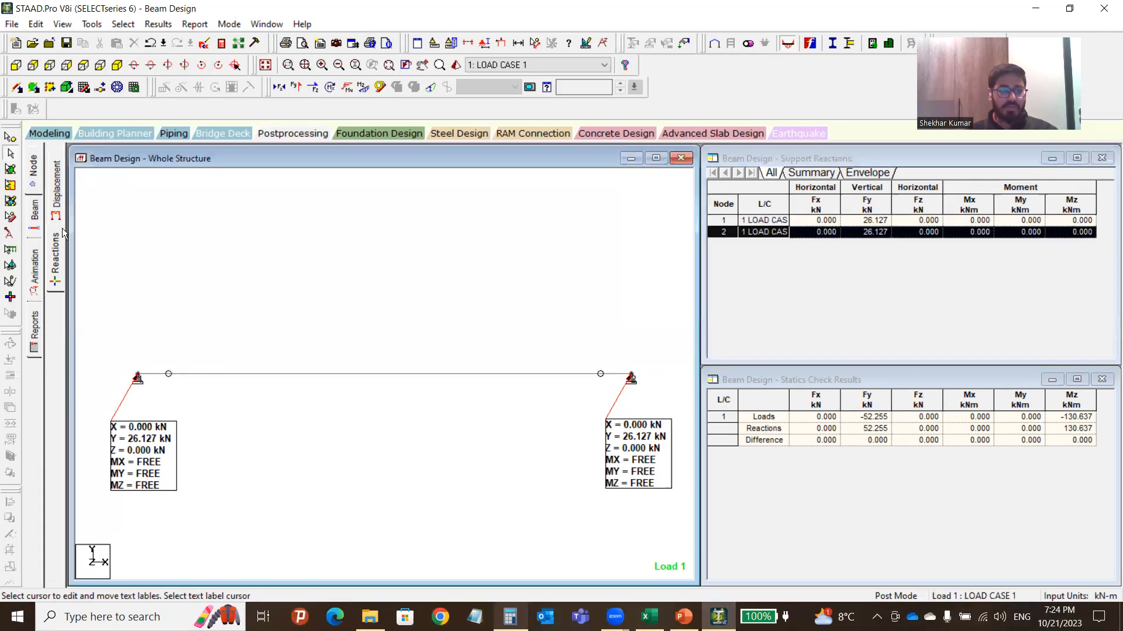
pyautogui.click(35, 212)
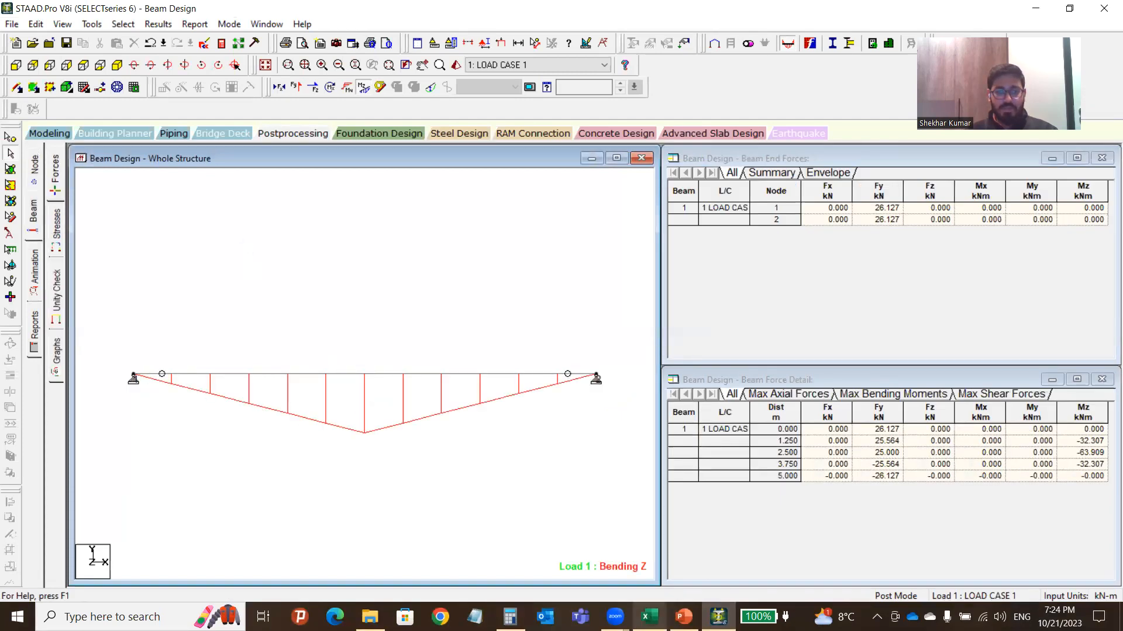
# Bring up Excel's hand calculation showing Mmax = P*L/4 = 62.5 kN-m with its shear and moment diagrams.
pyautogui.click(650, 616)
pyautogui.click(557, 378)
pyautogui.scroll(-10, 357, 371)
pyautogui.scroll(5, 304, 355)
pyautogui.click(234, 405)
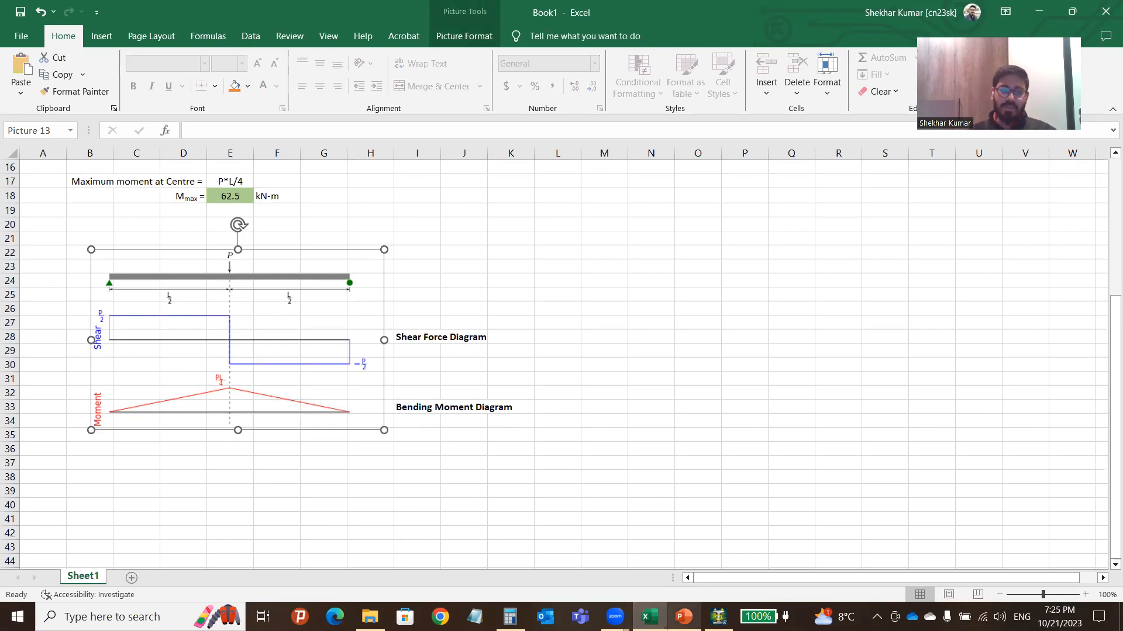
# Glance at the 'Tutorial: Hand Calculation vs. STAAD Pro' slide, then return to STAAD.Pro's beam results.
pyautogui.click(683, 617)
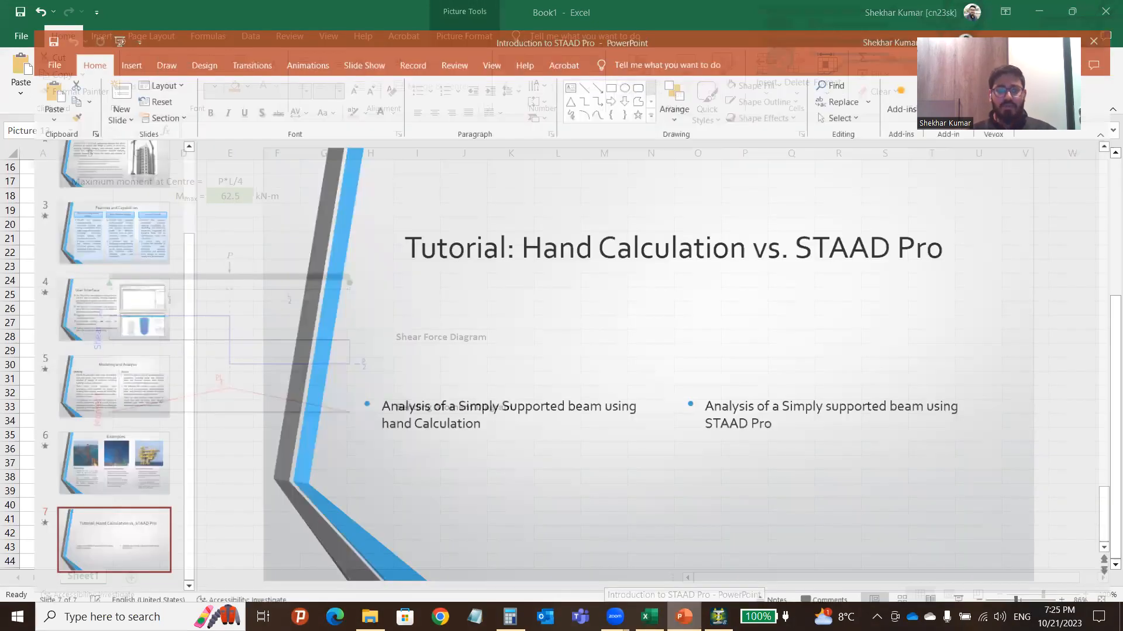
pyautogui.click(718, 617)
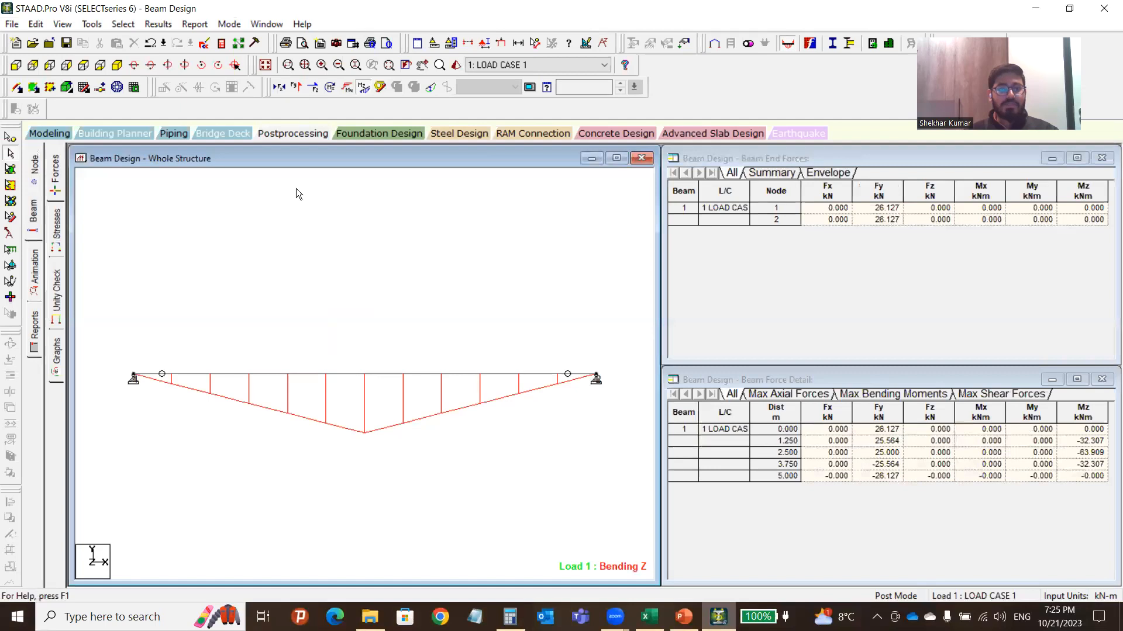
# Toggle the beam's deflected shape on and off to compare it with the bending diagram.
pyautogui.click(431, 88)
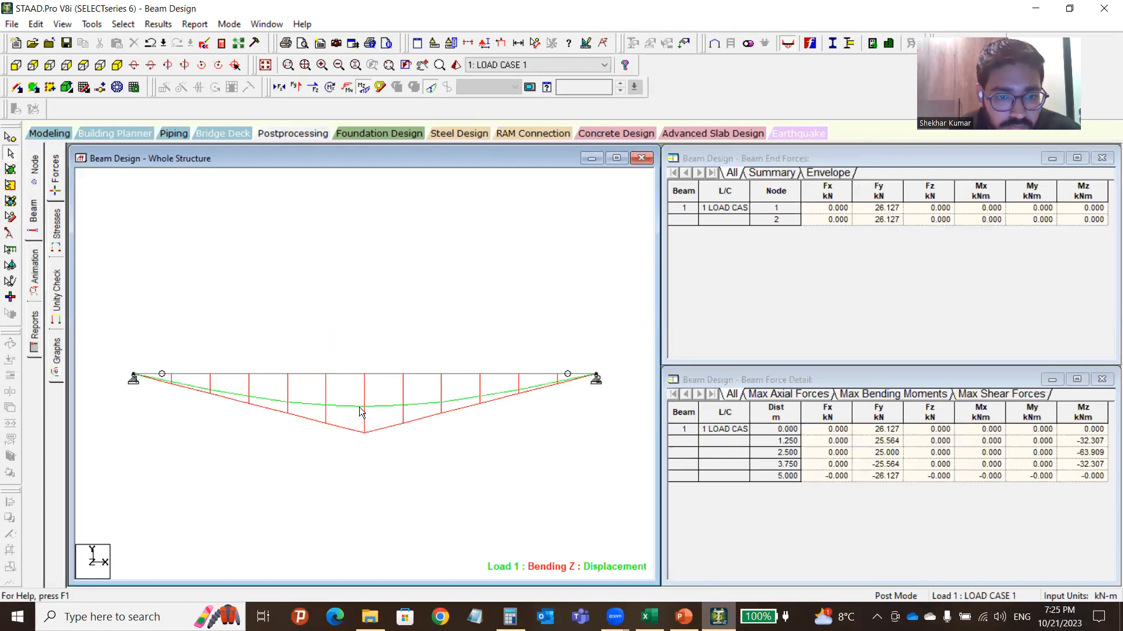
pyautogui.scroll(1, 359, 407)
pyautogui.click(432, 90)
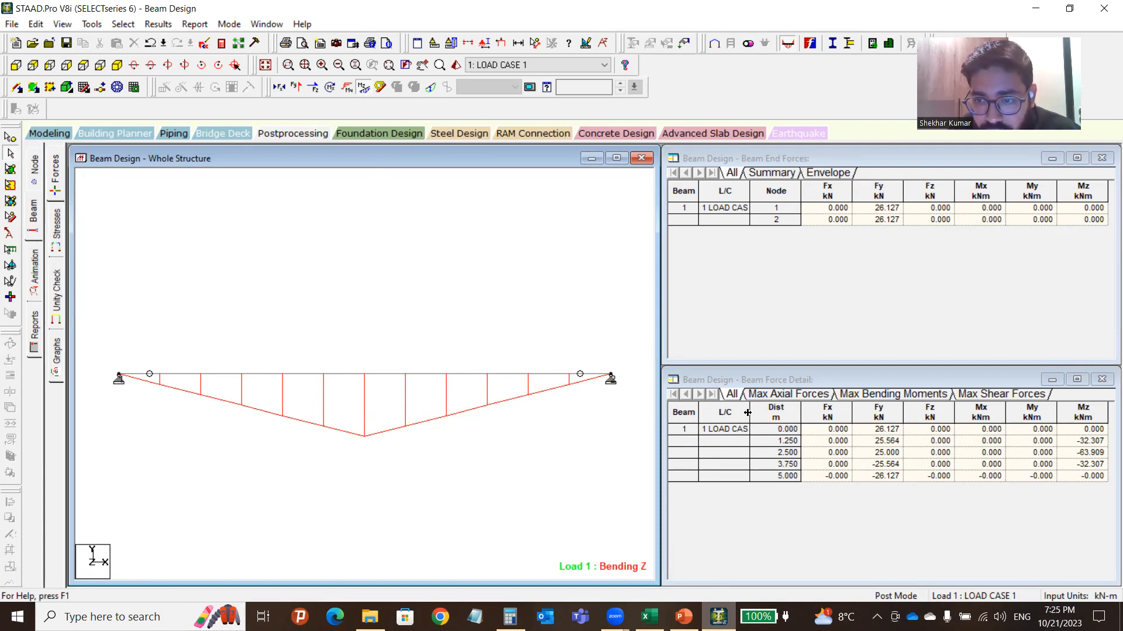
# Compare the beam end forces with the Excel Mmax hand result, then bring up the Results menu.
pyautogui.click(770, 339)
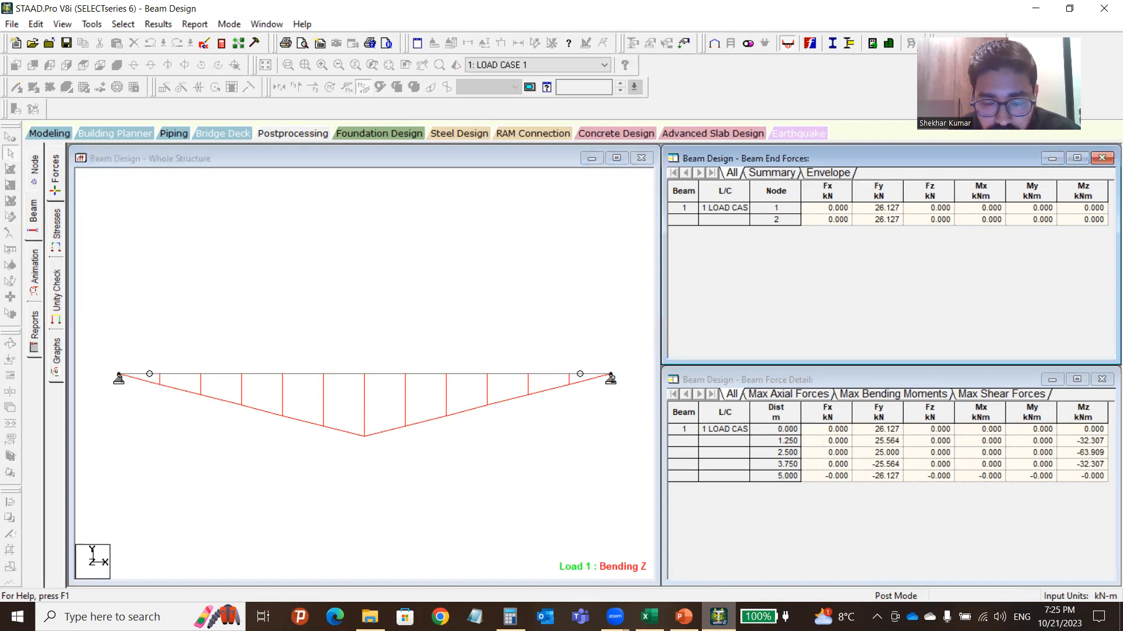
pyautogui.hotkey('alt', 'Tab')
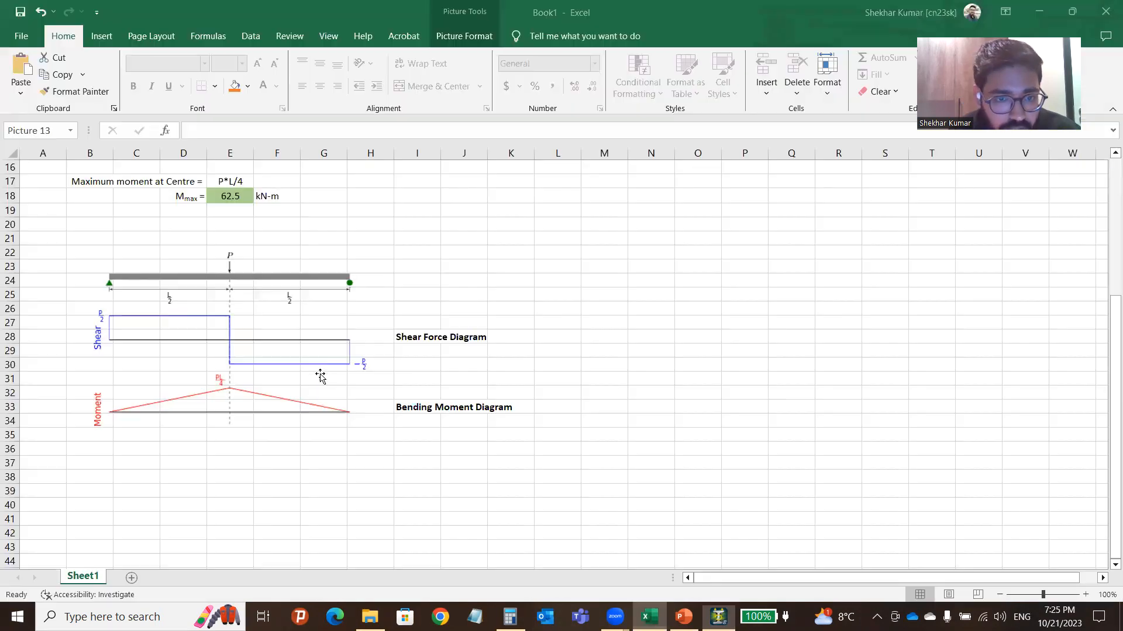
pyautogui.scroll(5, 233, 393)
pyautogui.click(240, 406)
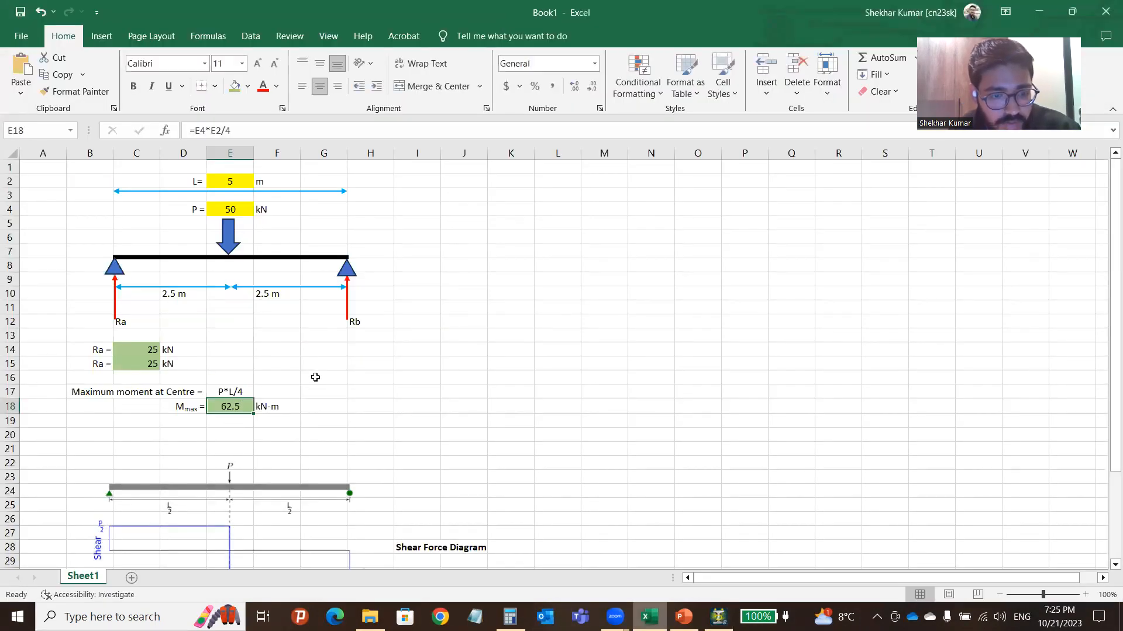
pyautogui.hotkey('alt', 'Tab')
pyautogui.click(286, 191)
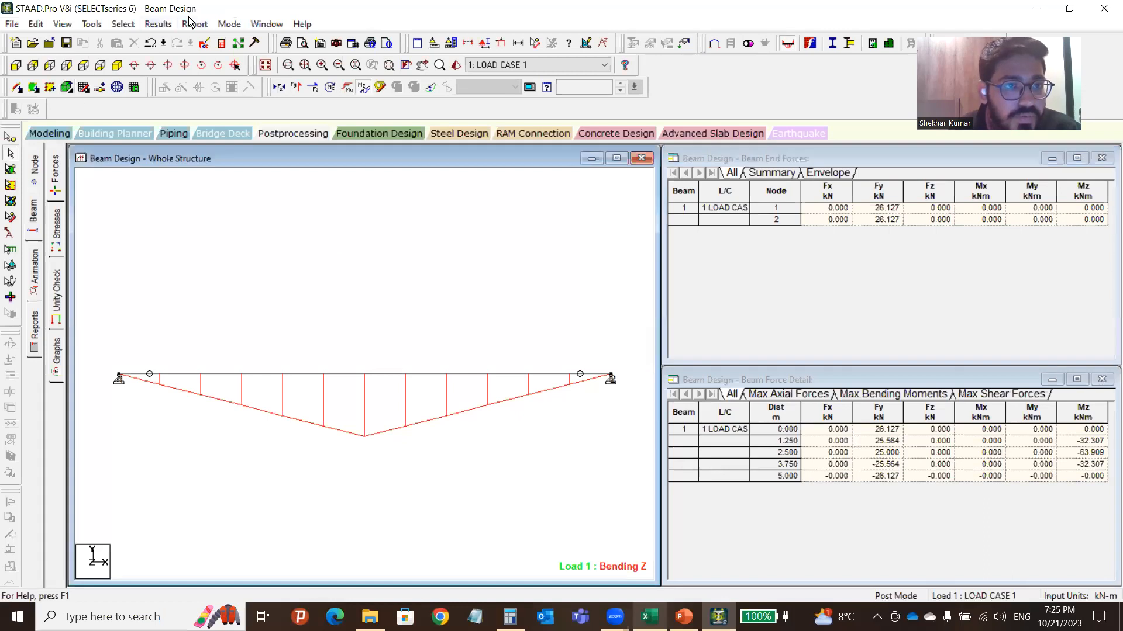
pyautogui.click(159, 25)
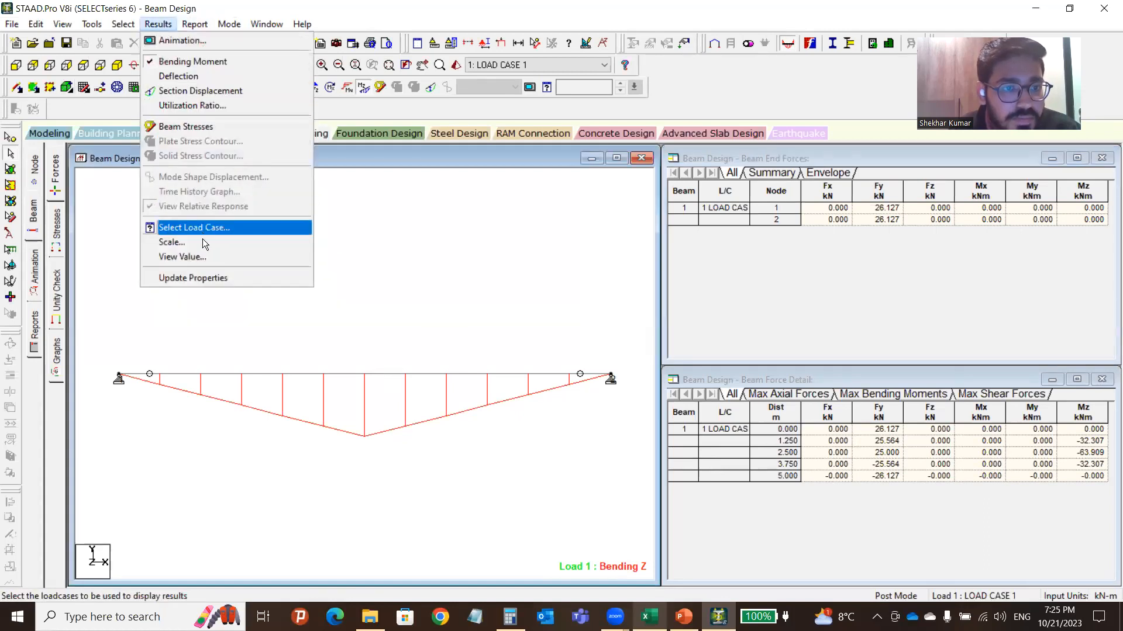
# Annotate the bending diagram with its Bending Maximum of -63.909 kNm, then switch to Excel's 62.5 kN-m.
pyautogui.click(196, 257)
pyautogui.click(506, 193)
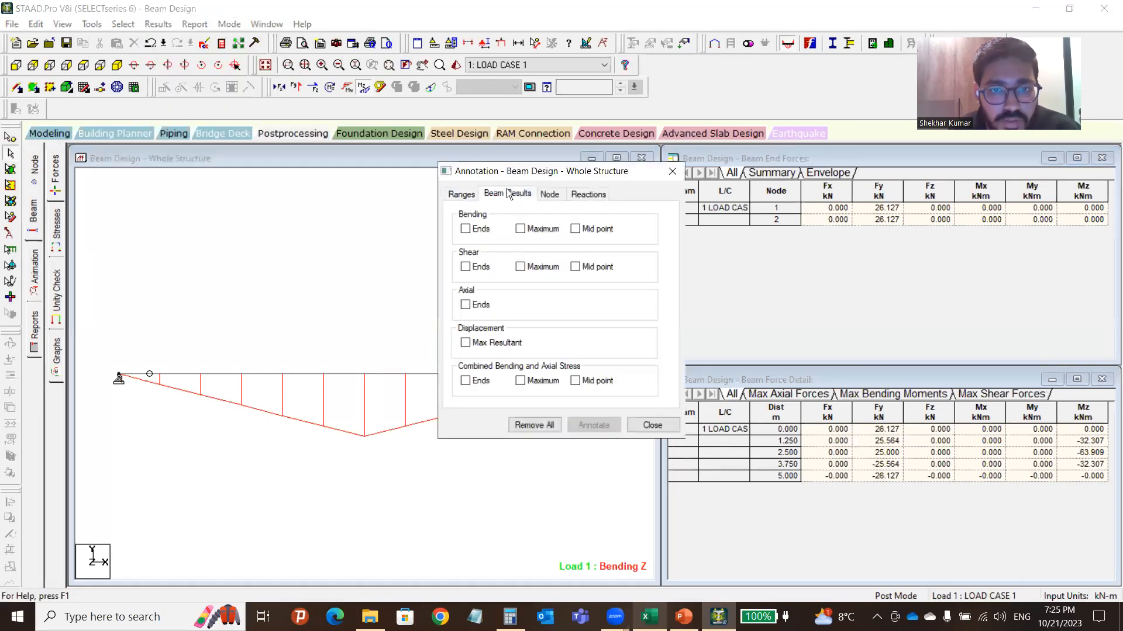
pyautogui.click(520, 229)
pyautogui.click(520, 267)
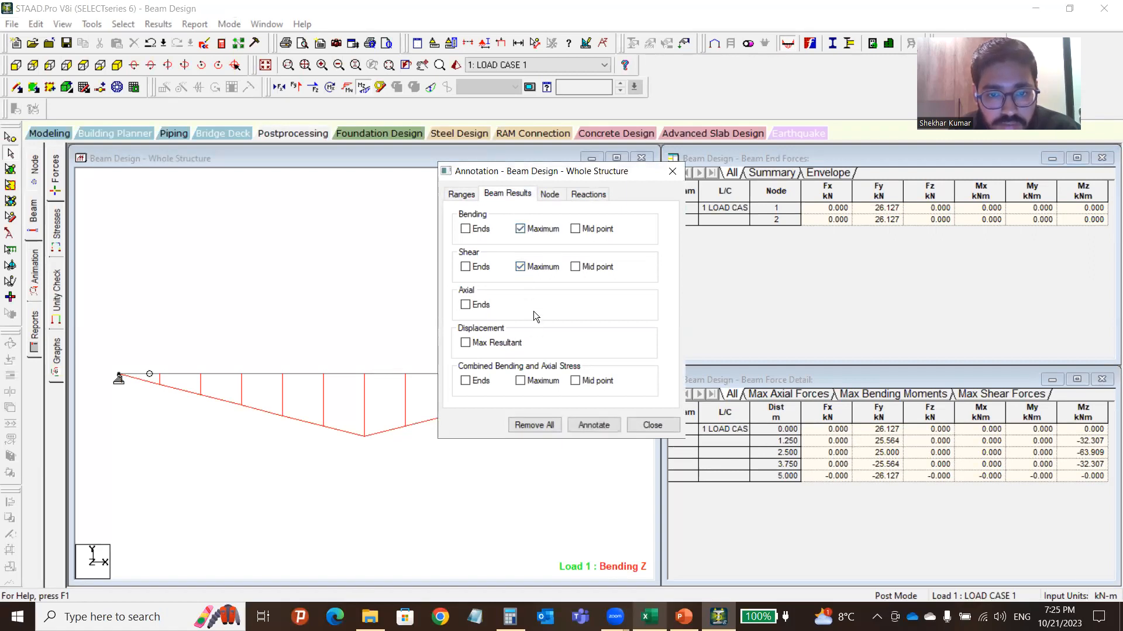
pyautogui.click(520, 268)
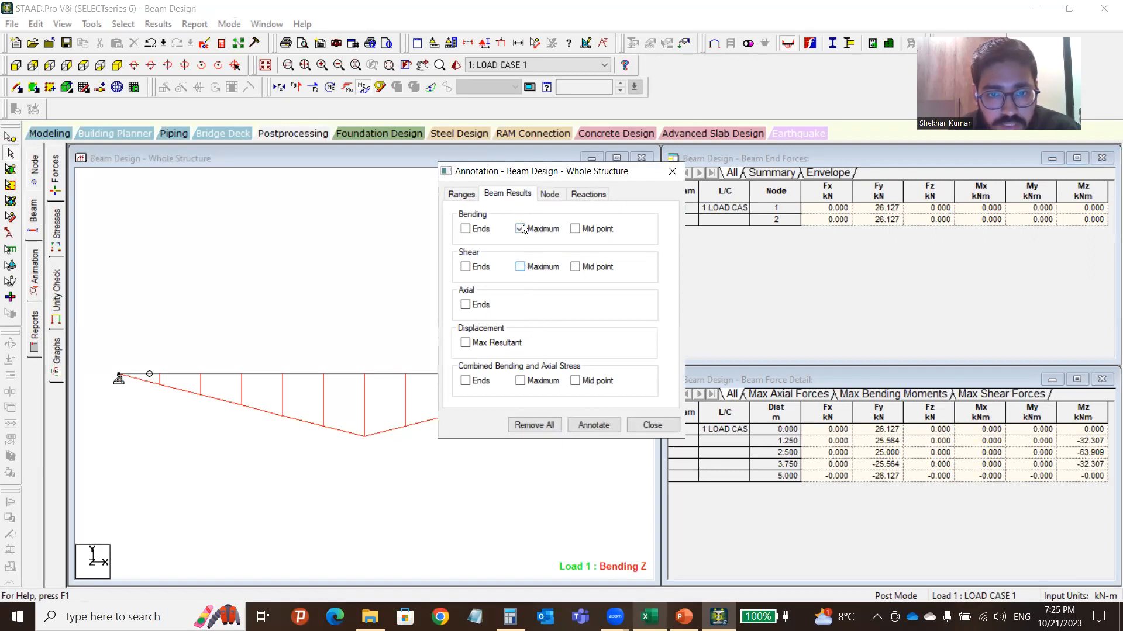
pyautogui.click(594, 425)
pyautogui.click(309, 273)
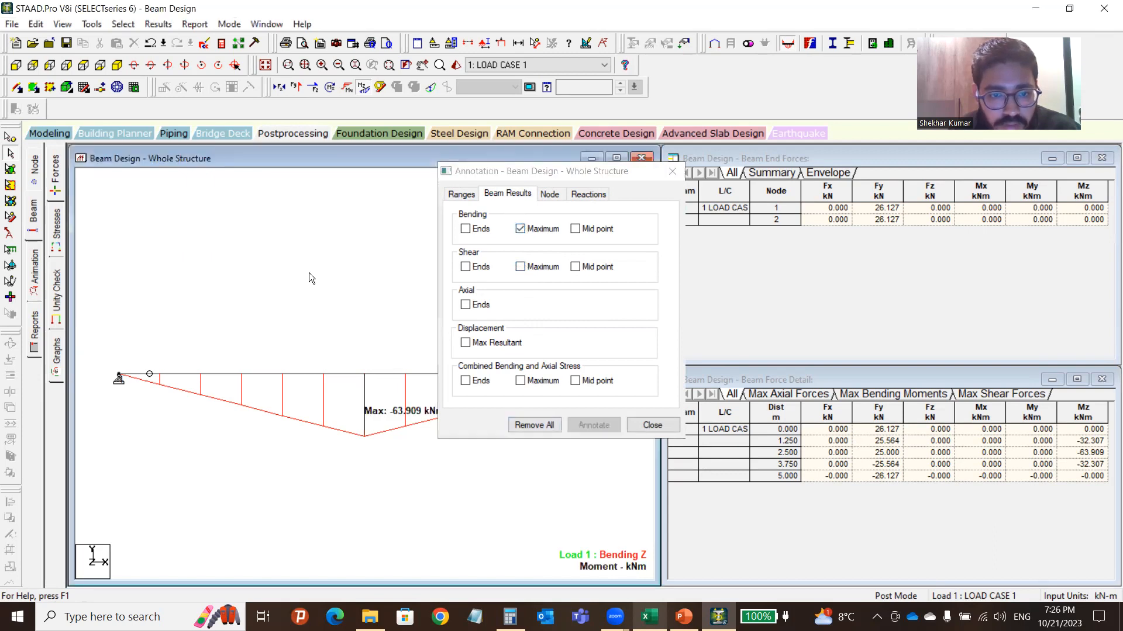
pyautogui.click(672, 171)
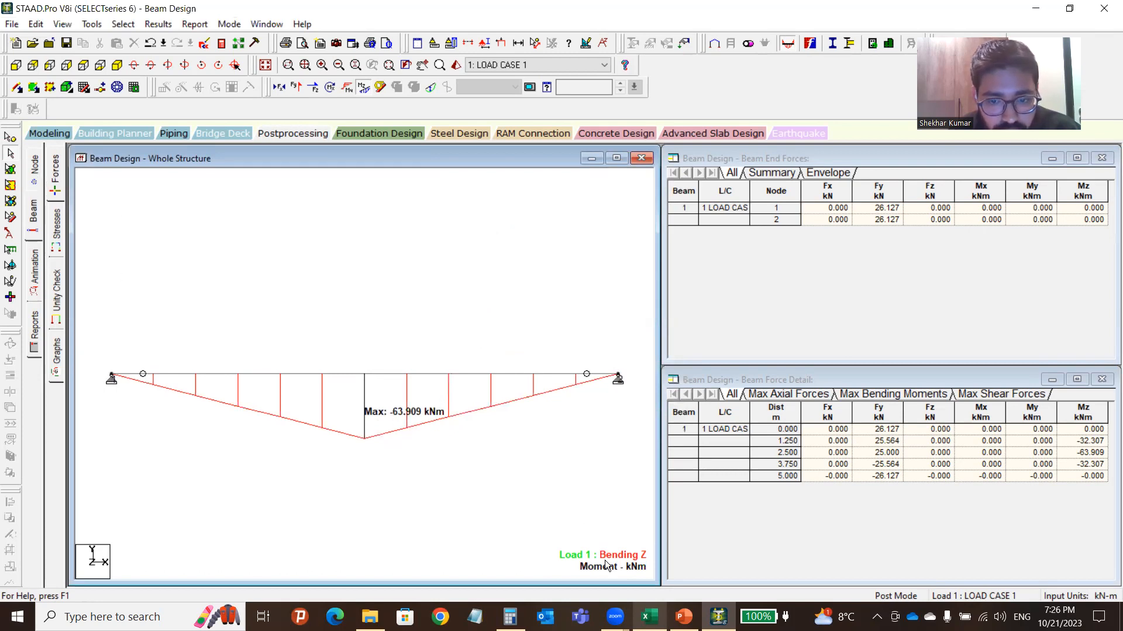
pyautogui.click(649, 617)
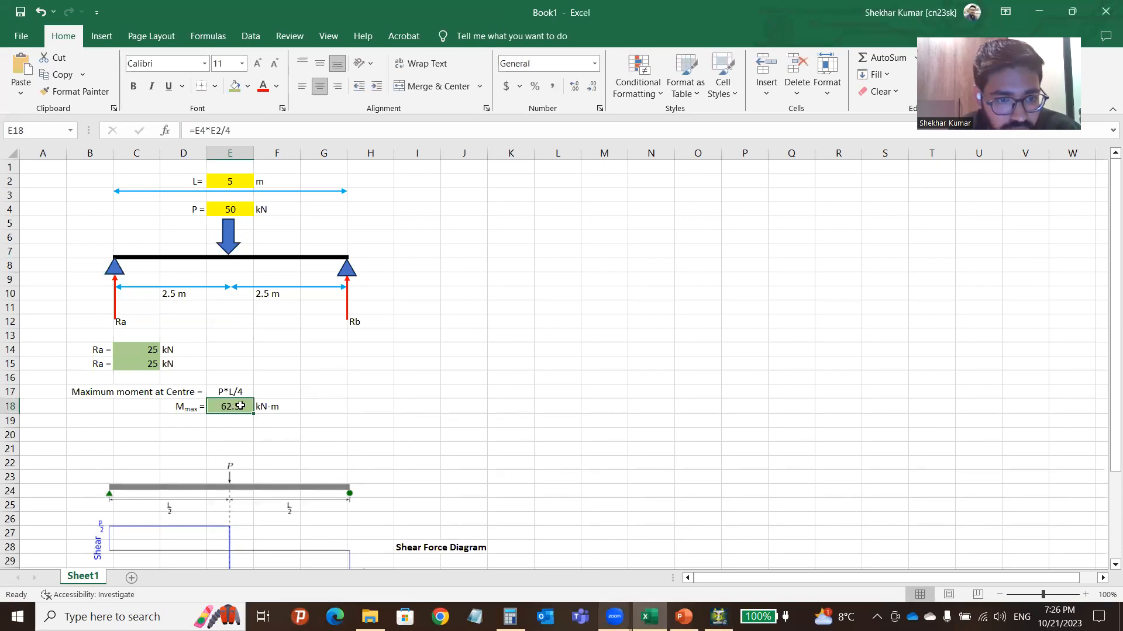
# Select Excel cells C14:C15 to confirm the two reactions sum to 50 kN.
pyautogui.click(397, 393)
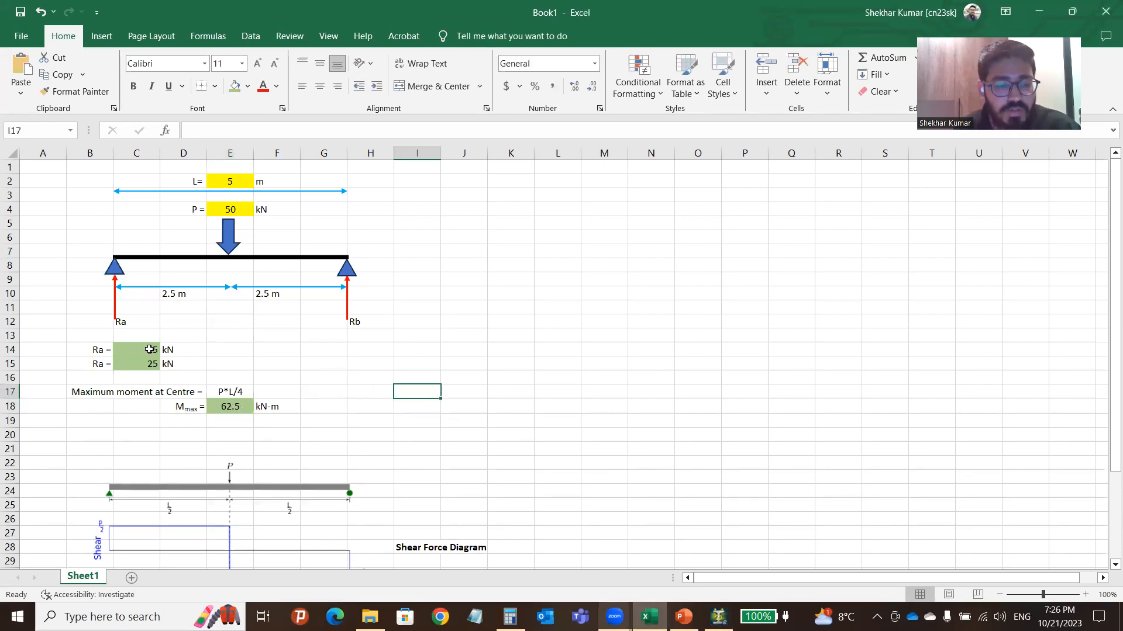
pyautogui.click(146, 352)
pyautogui.moveTo(144, 356); pyautogui.dragTo(144, 364)
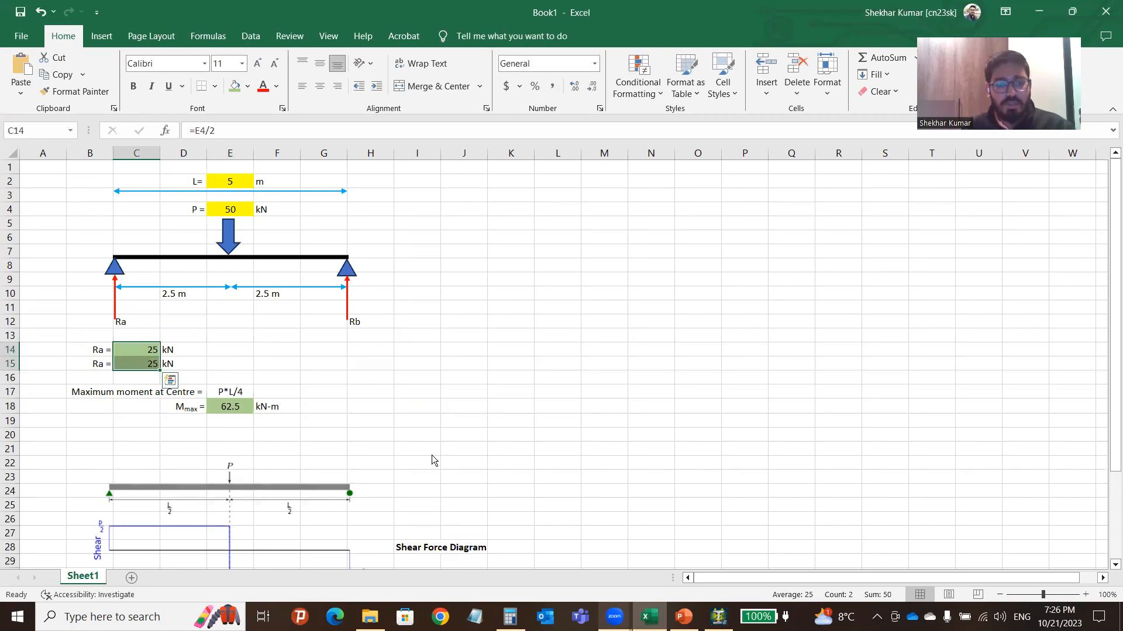
# In STAAD.Pro, review the Max Bending Moments table (-63.909 kNm at 2.5 m) and reset the Forces page.
pyautogui.hotkey('alt', 'Tab')
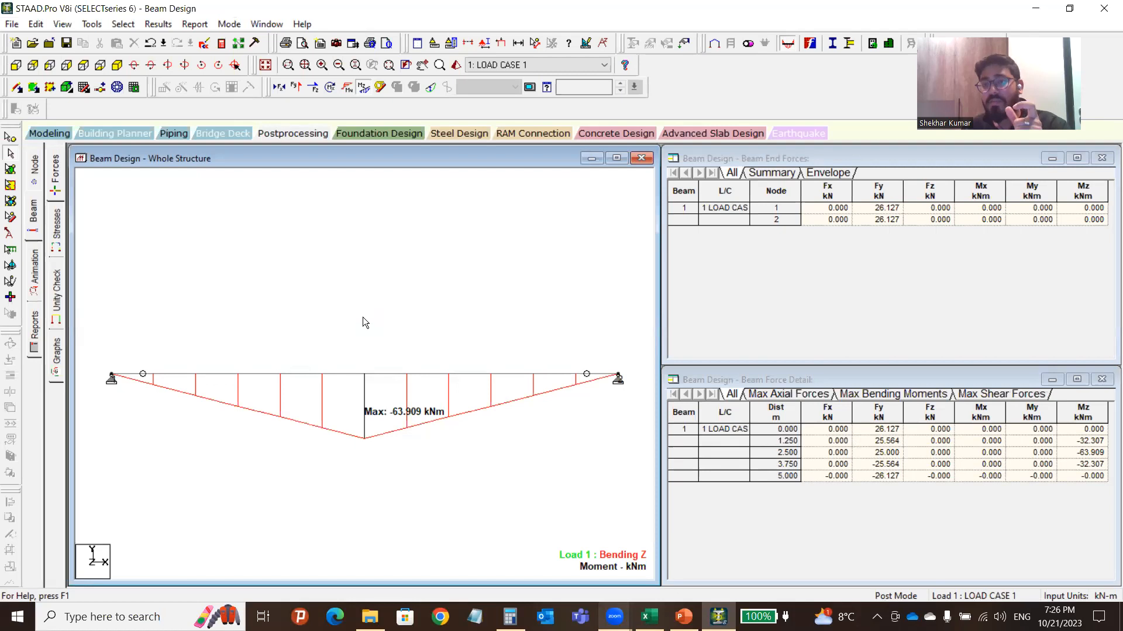
pyautogui.click(901, 298)
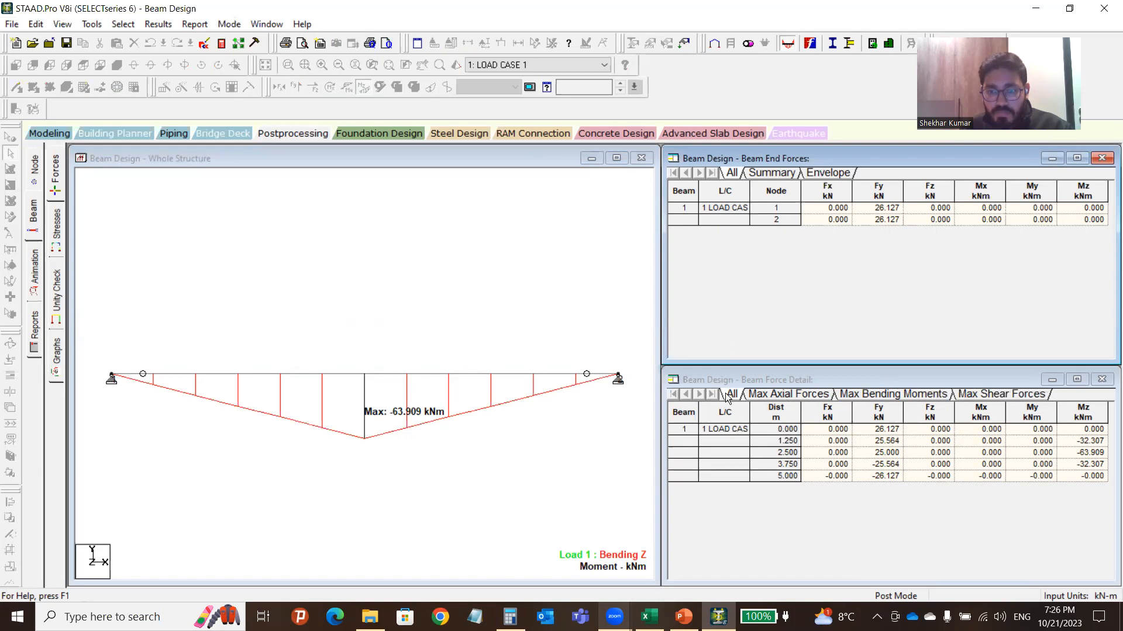
pyautogui.click(870, 395)
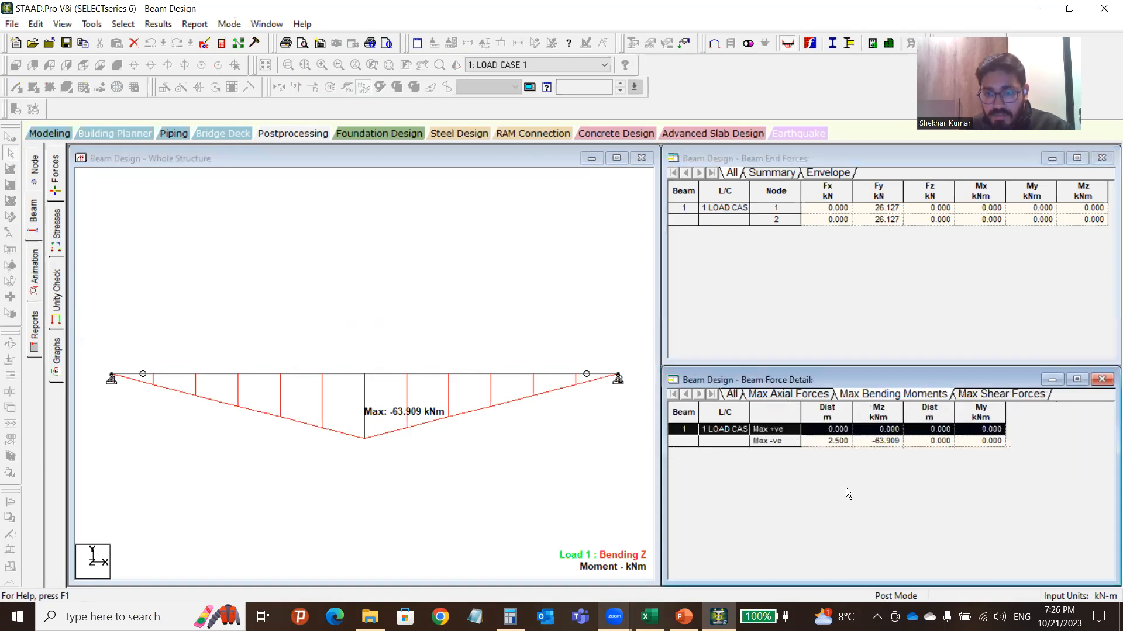
pyautogui.click(898, 442)
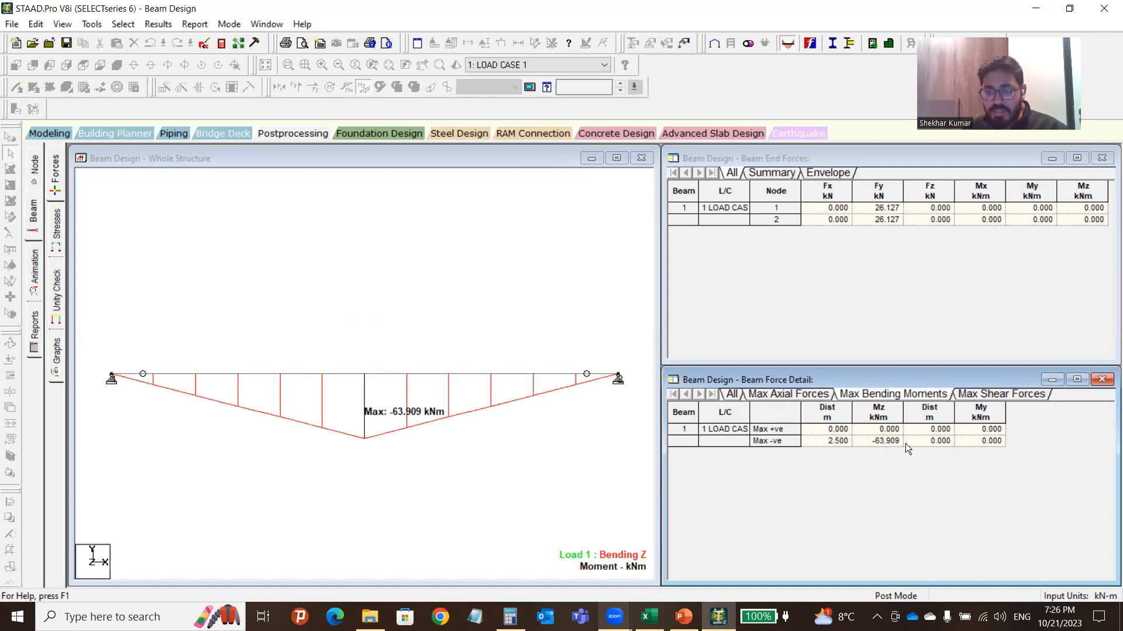
pyautogui.click(449, 256)
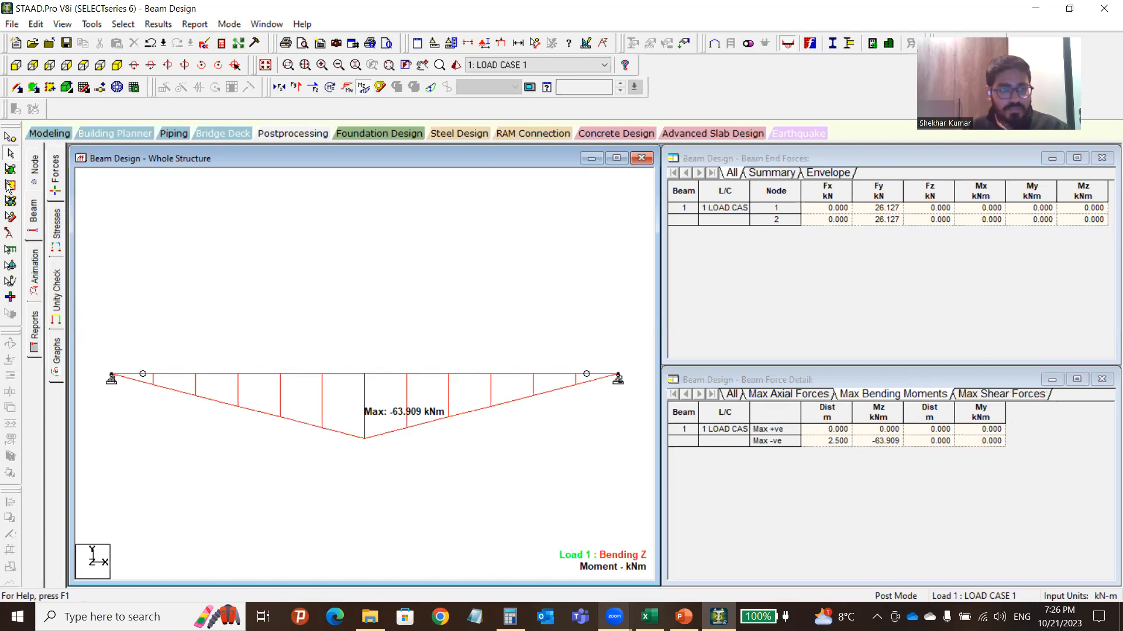
pyautogui.click(54, 205)
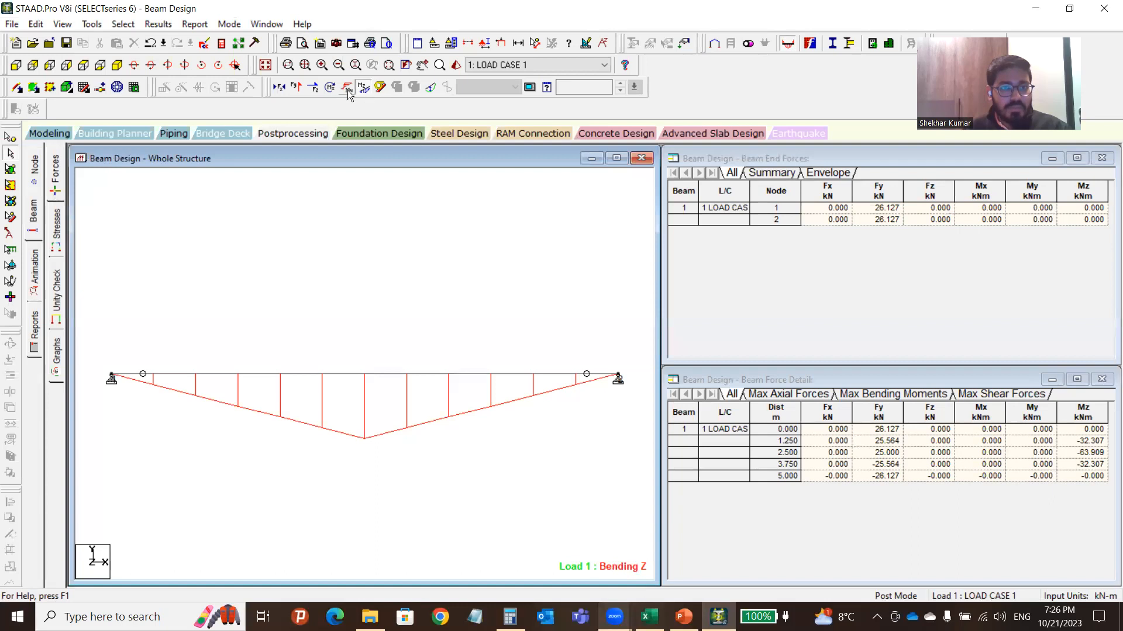
# Plot only the Shear Y diagram (26.127 to -26.127 kN), hiding Bending Z, after checking Excel's diagrams.
pyautogui.click(295, 89)
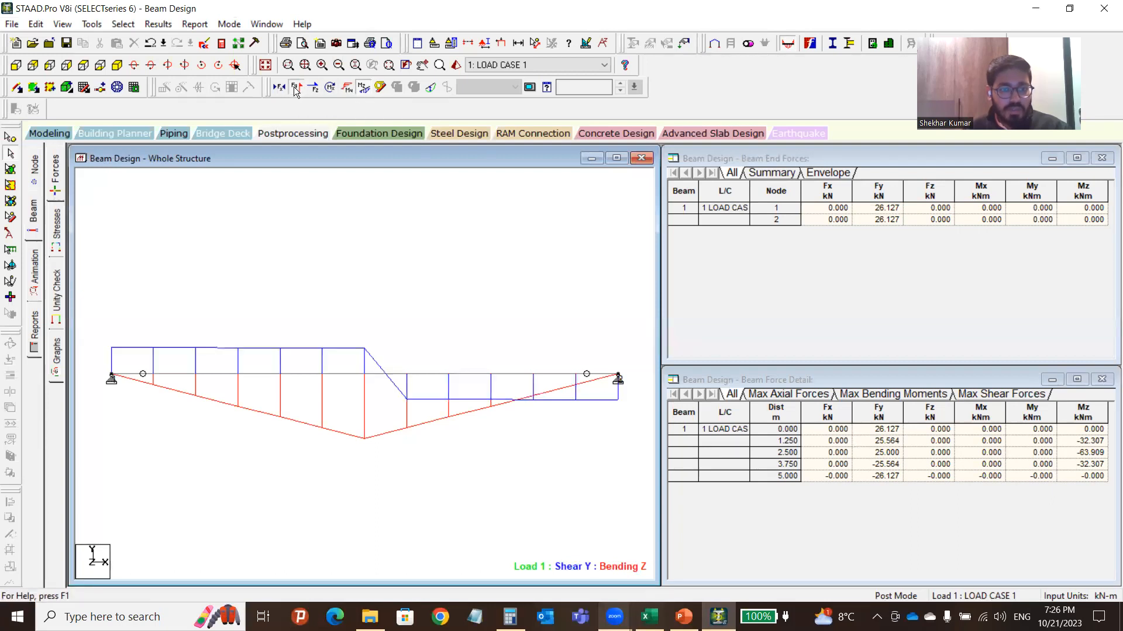
pyautogui.click(364, 88)
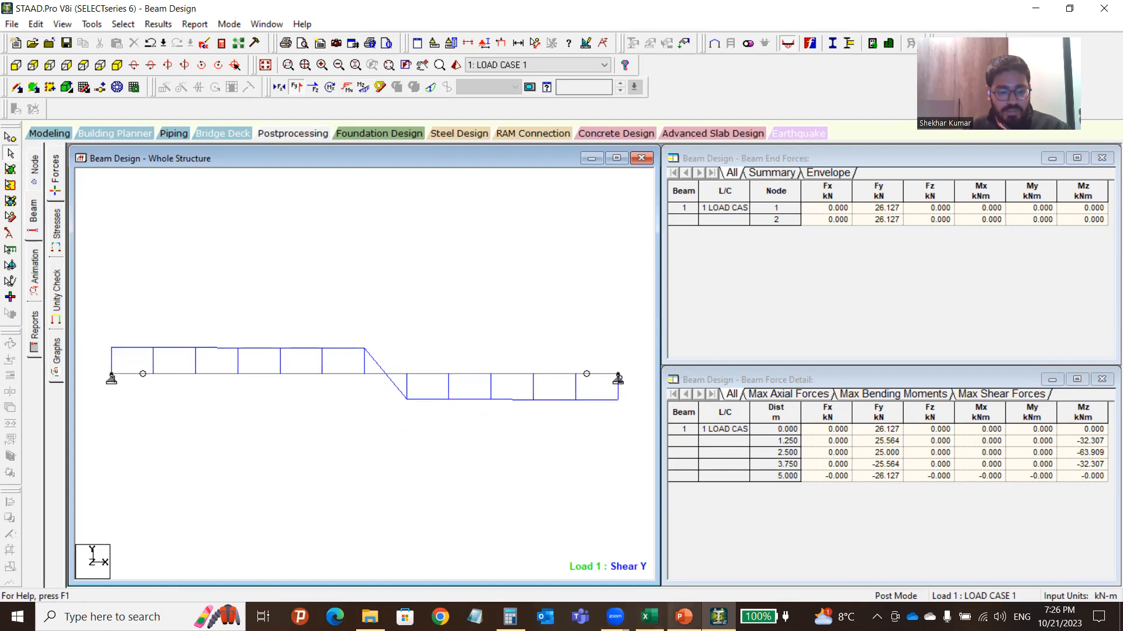
pyautogui.click(649, 617)
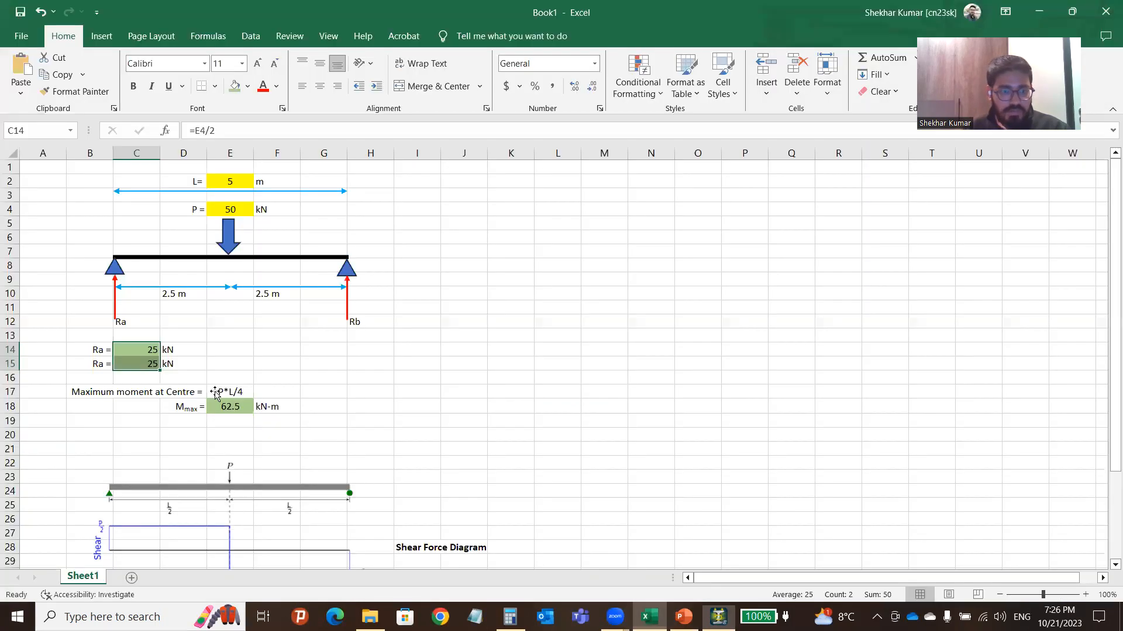
pyautogui.scroll(-5, 215, 392)
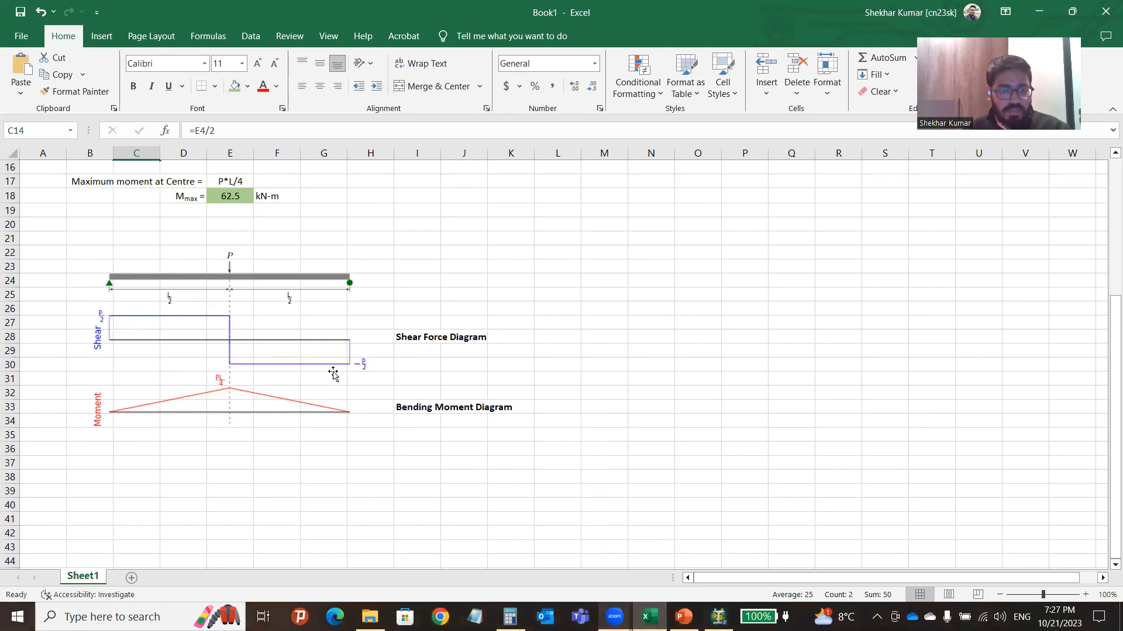
pyautogui.click(715, 618)
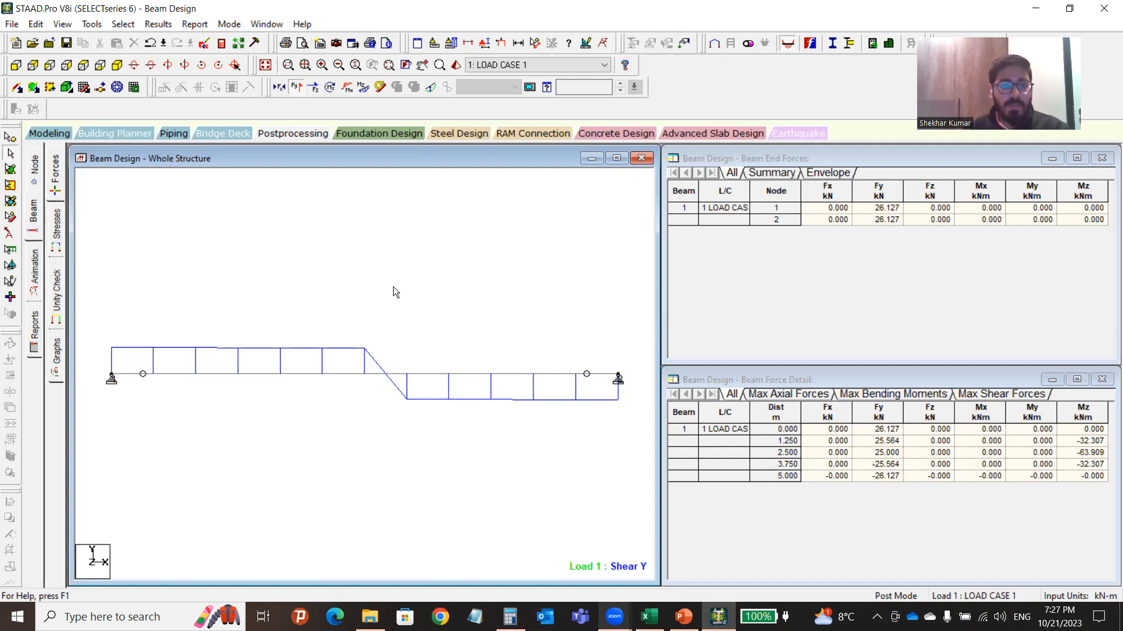
# Label the shear diagram ends with 26.127 kN and -26.127 kN via Shear Ends, then rotate to show both labels.
pyautogui.click(150, 24)
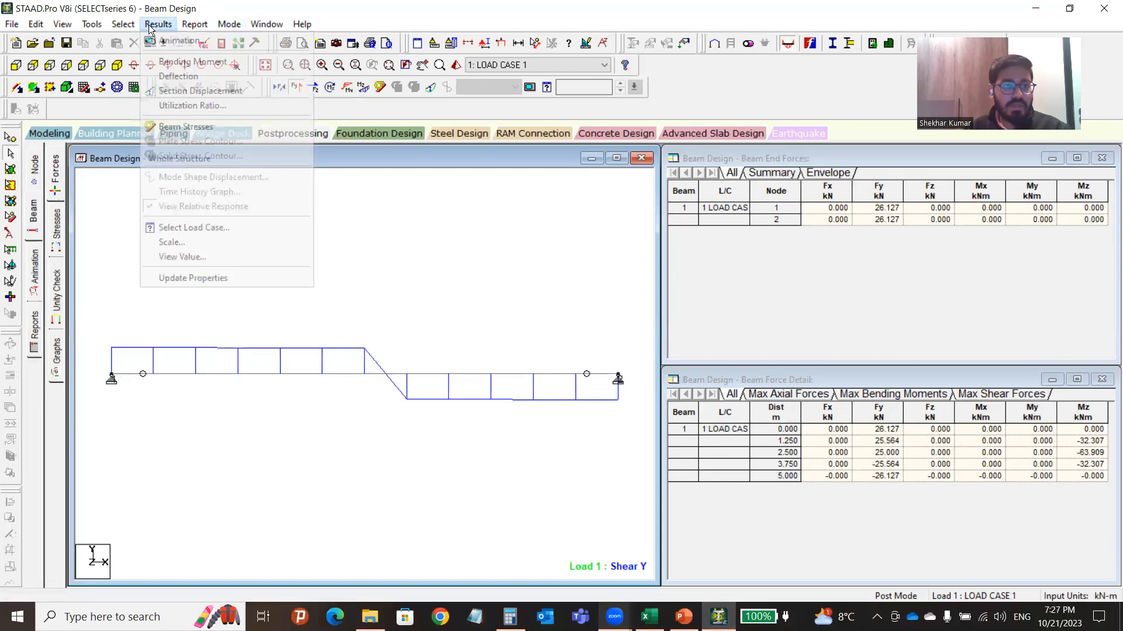
pyautogui.click(187, 256)
pyautogui.click(511, 195)
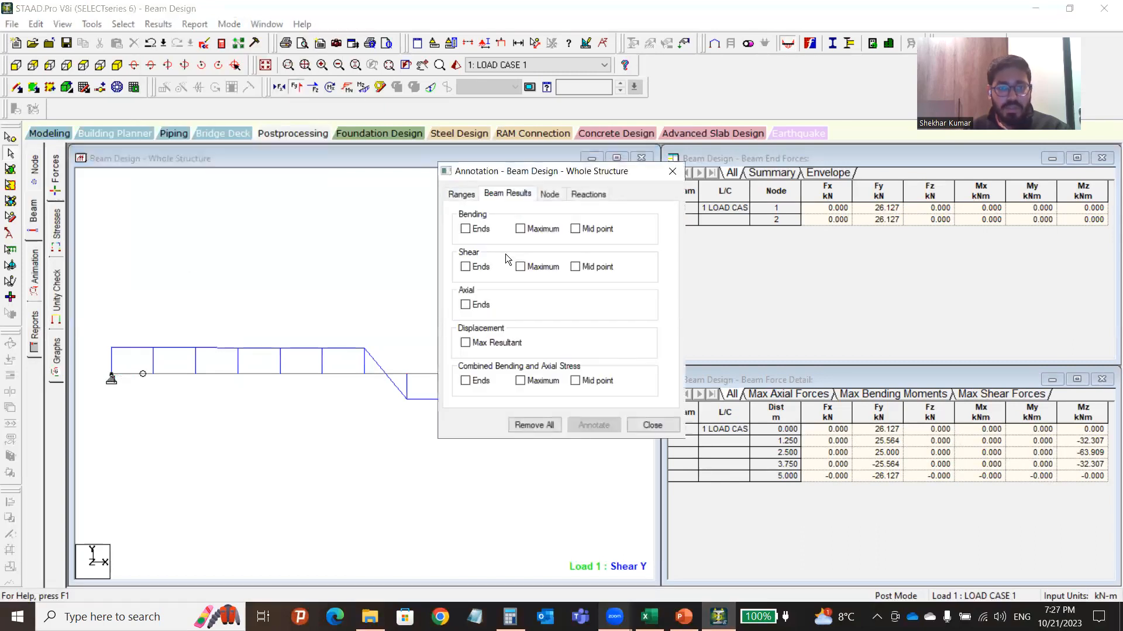
pyautogui.click(465, 268)
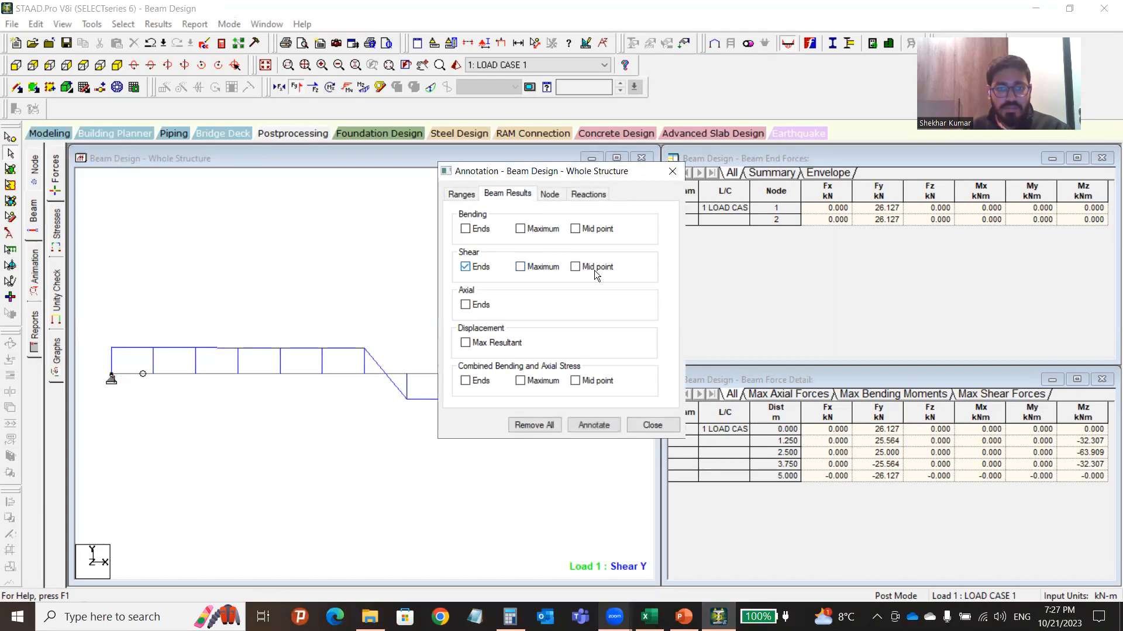
pyautogui.click(594, 425)
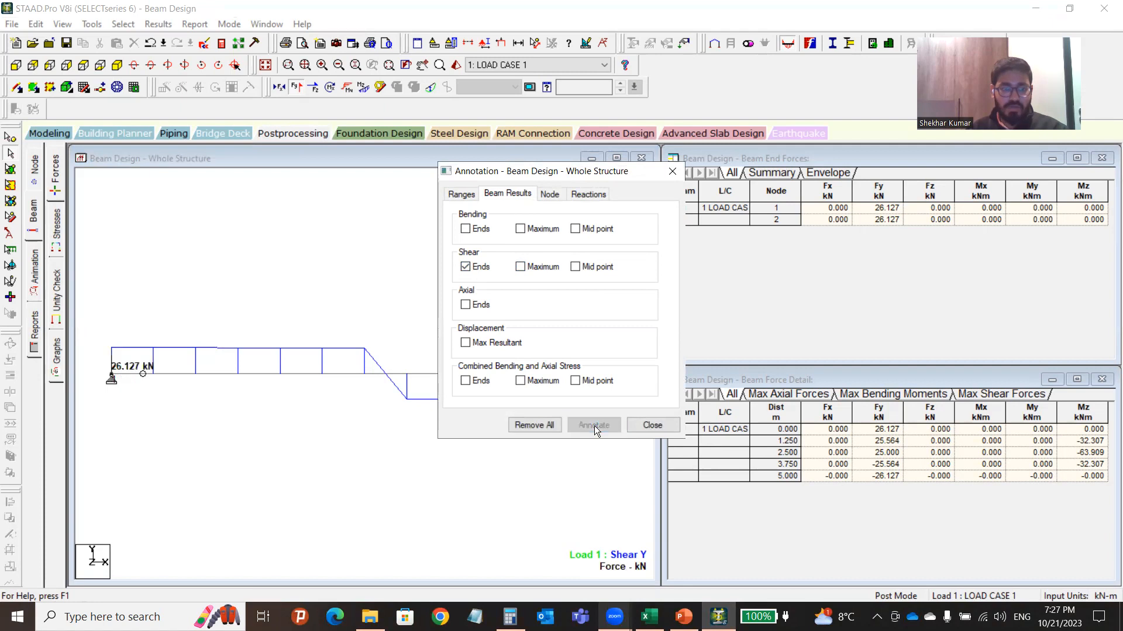
pyautogui.click(671, 171)
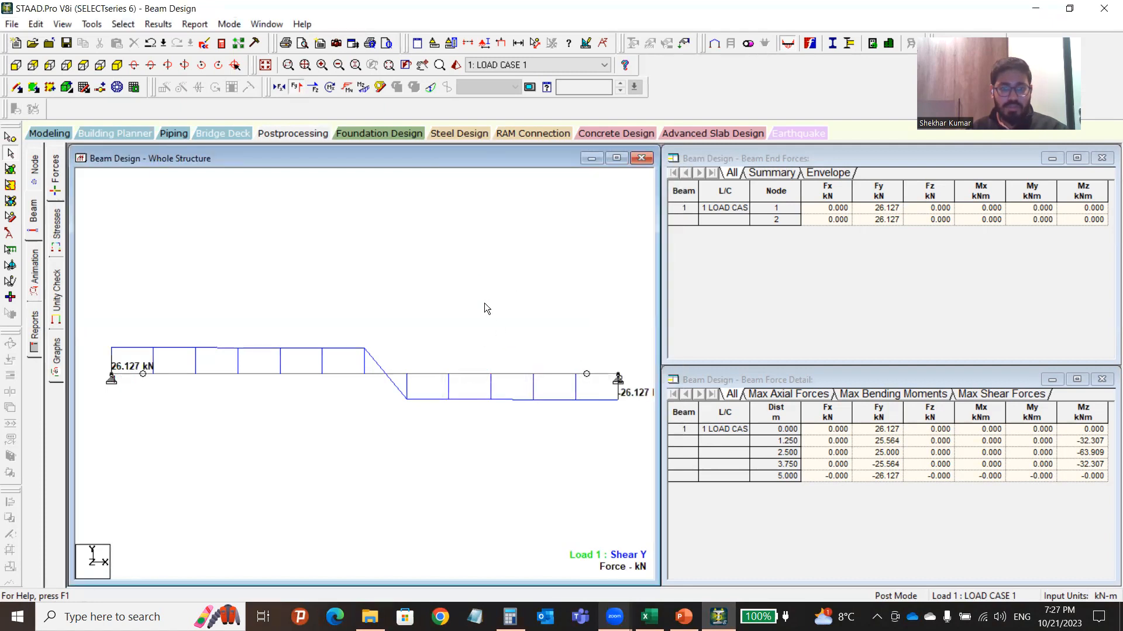
pyautogui.scroll(-1, 429, 362)
pyautogui.moveTo(325, 363); pyautogui.dragTo(269, 397, button='middle')
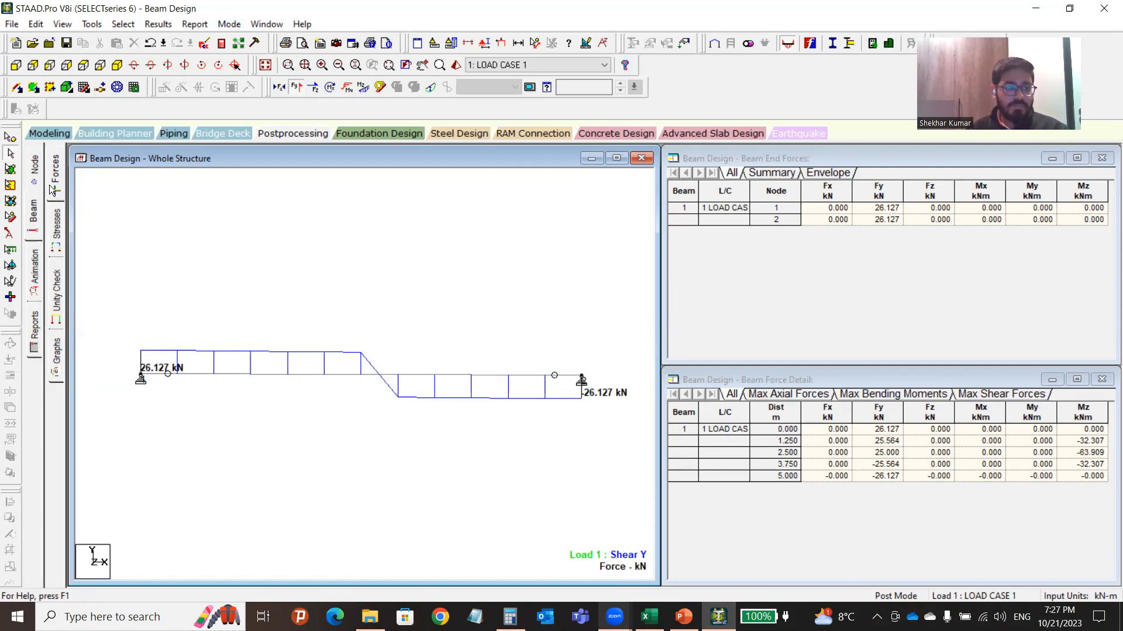
# Switch to beam stress results, enlarging the whole-structure panel and selecting beam 1 to inspect it.
pyautogui.click(55, 227)
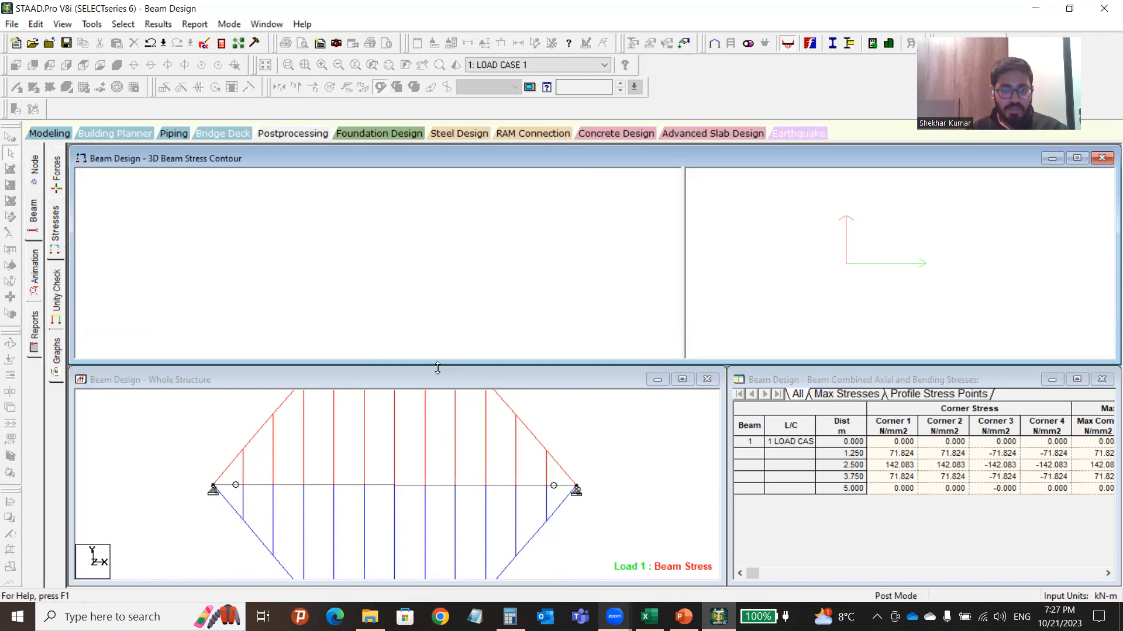
pyautogui.moveTo(437, 368); pyautogui.dragTo(437, 206)
pyautogui.click(402, 405)
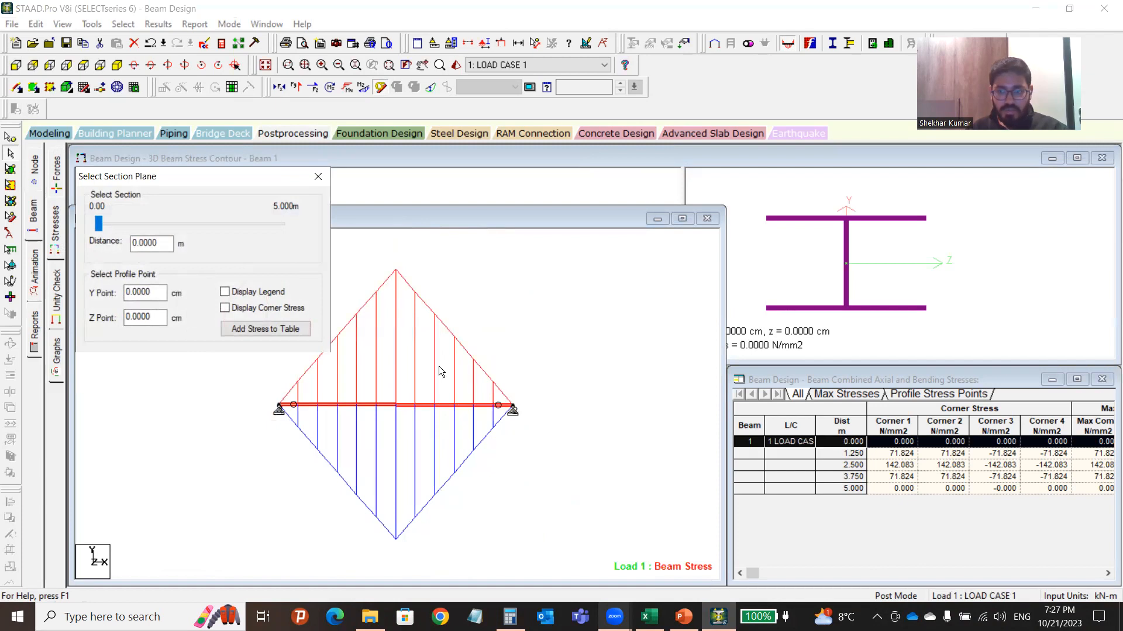
pyautogui.click(444, 342)
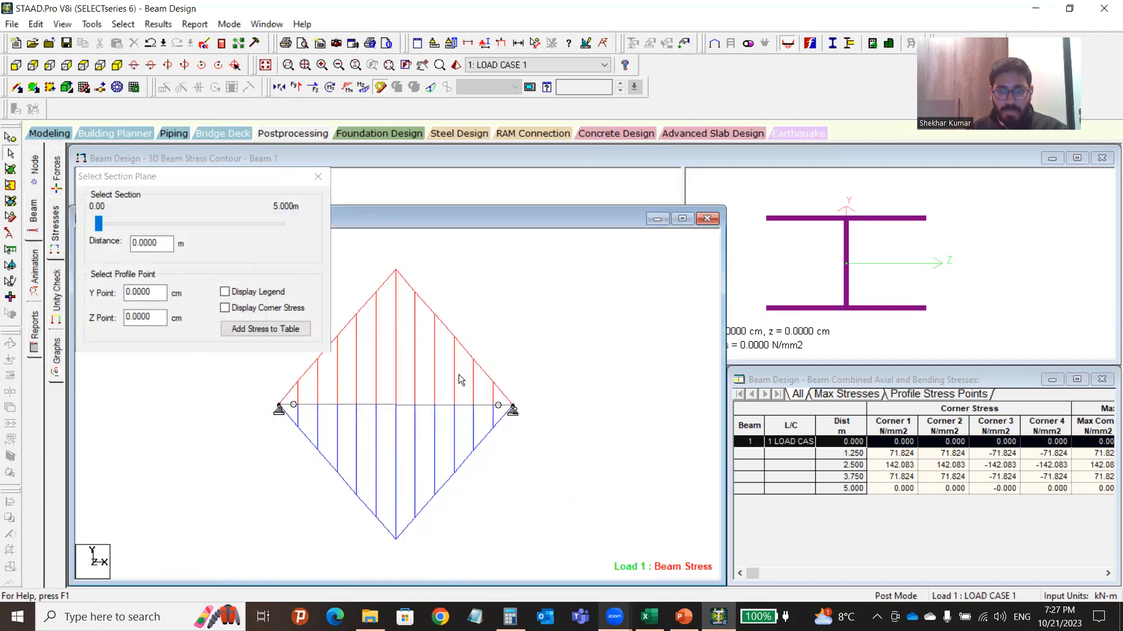
# List Max Stresses for beam 1: 142.083 N/mm2 compressive and -142.083 N/mm2 tensile at 2.5 m.
pyautogui.click(846, 394)
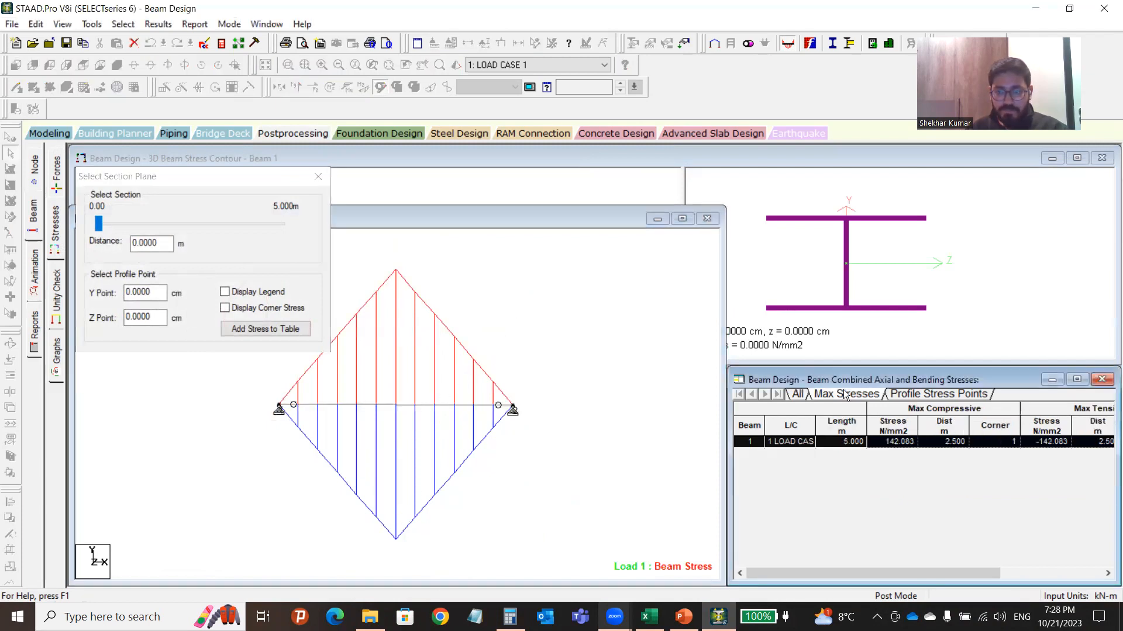
pyautogui.click(899, 443)
pyautogui.click(899, 442)
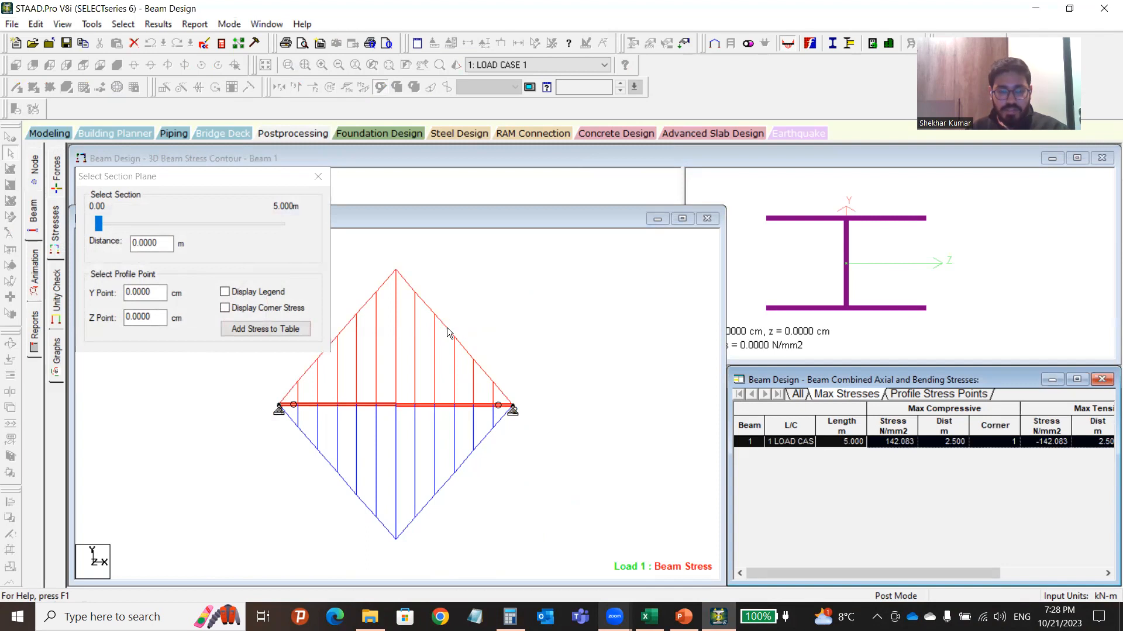
pyautogui.click(459, 471)
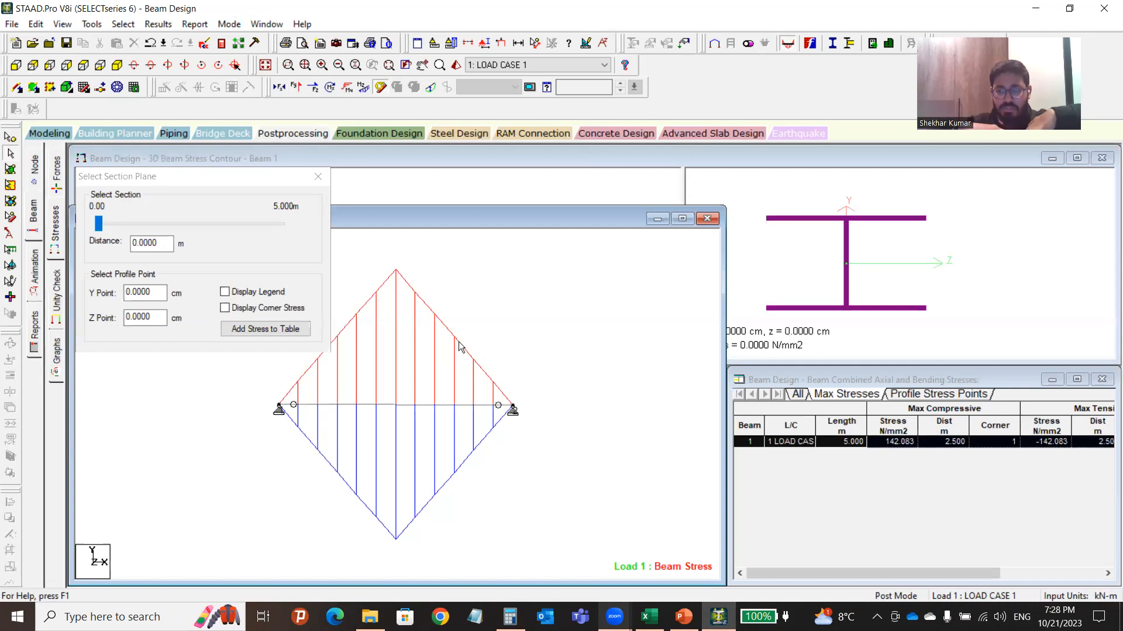
pyautogui.click(969, 459)
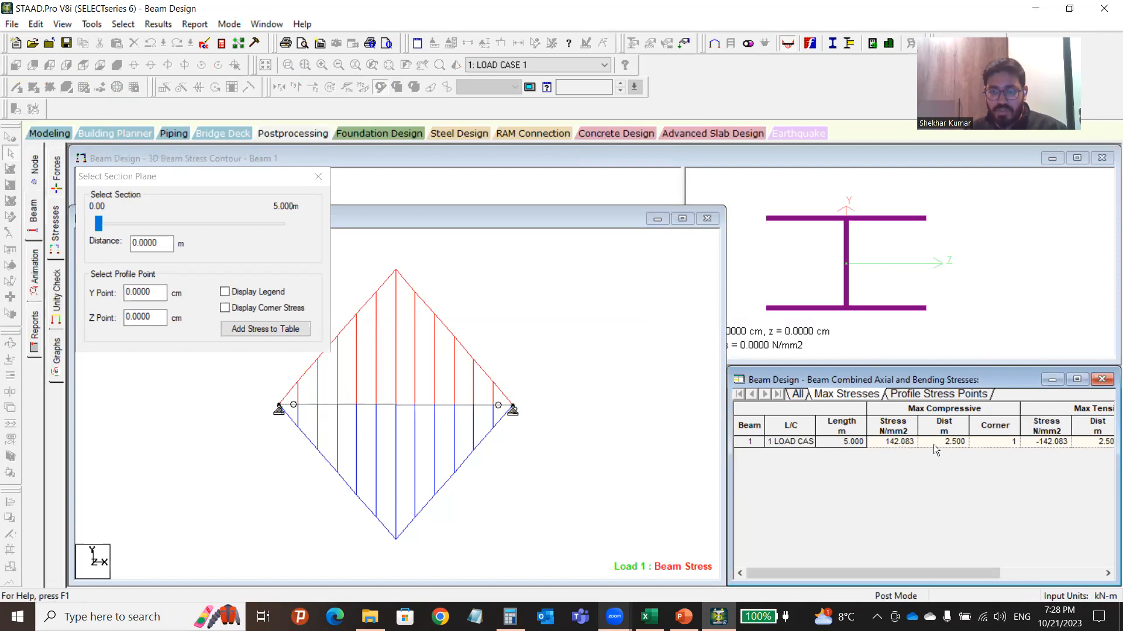
pyautogui.moveTo(953, 575); pyautogui.dragTo(1023, 574)
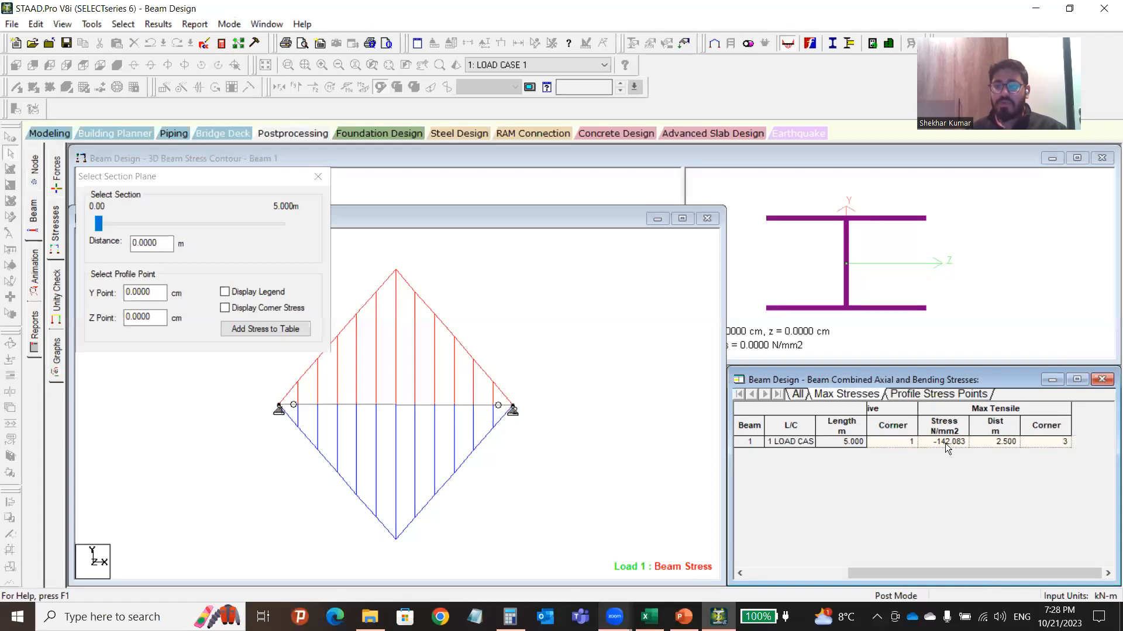
pyautogui.moveTo(884, 573); pyautogui.dragTo(775, 569)
pyautogui.click(377, 400)
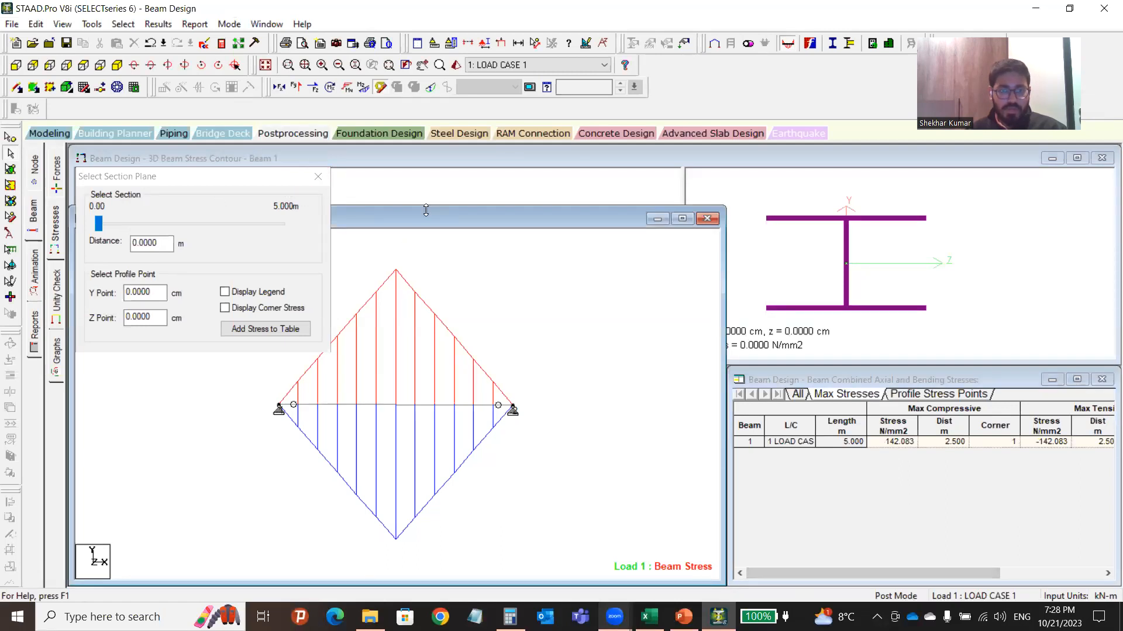
pyautogui.moveTo(426, 211); pyautogui.dragTo(424, 372)
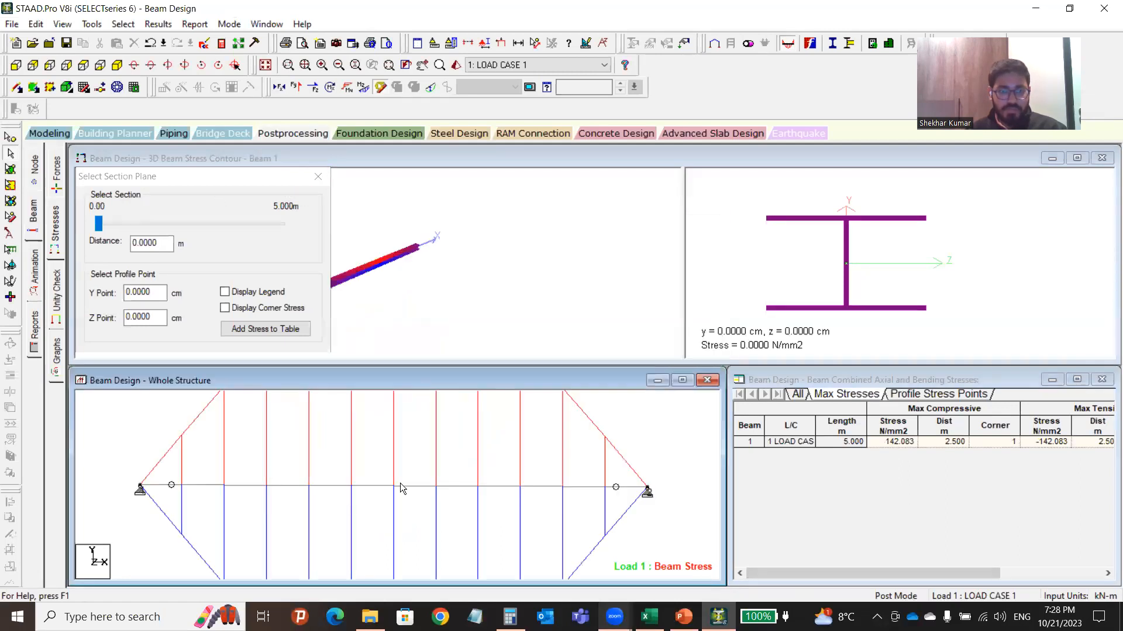
# Move the Select Section Plane dialog aside, then zoom and rotate the 3D beam contour into perspective.
pyautogui.click(224, 186)
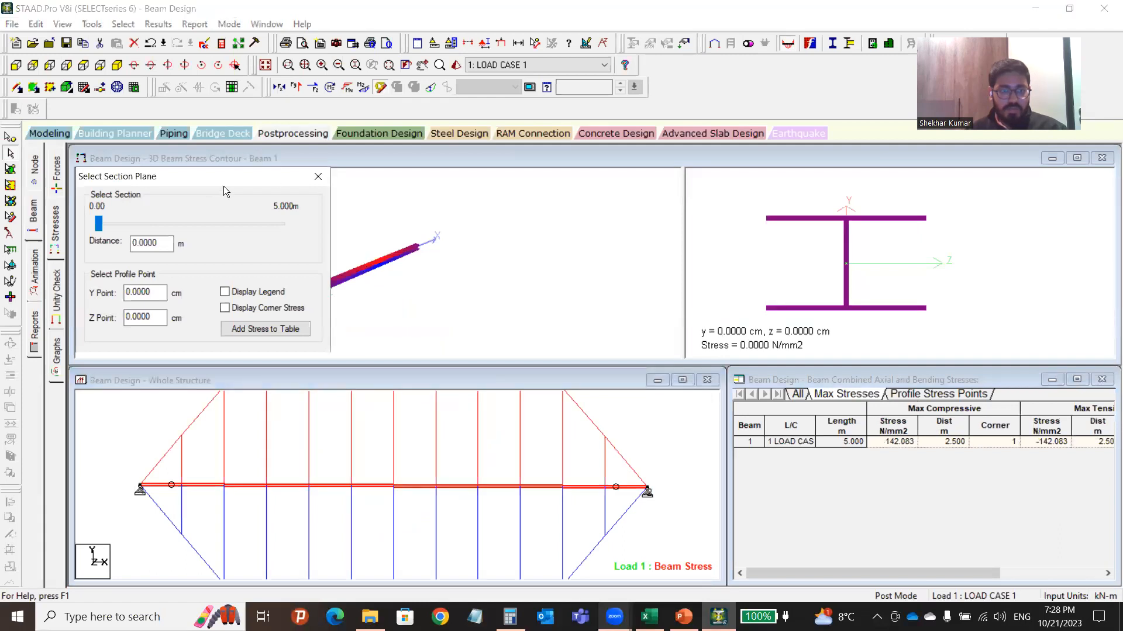
pyautogui.moveTo(213, 179); pyautogui.dragTo(808, 186)
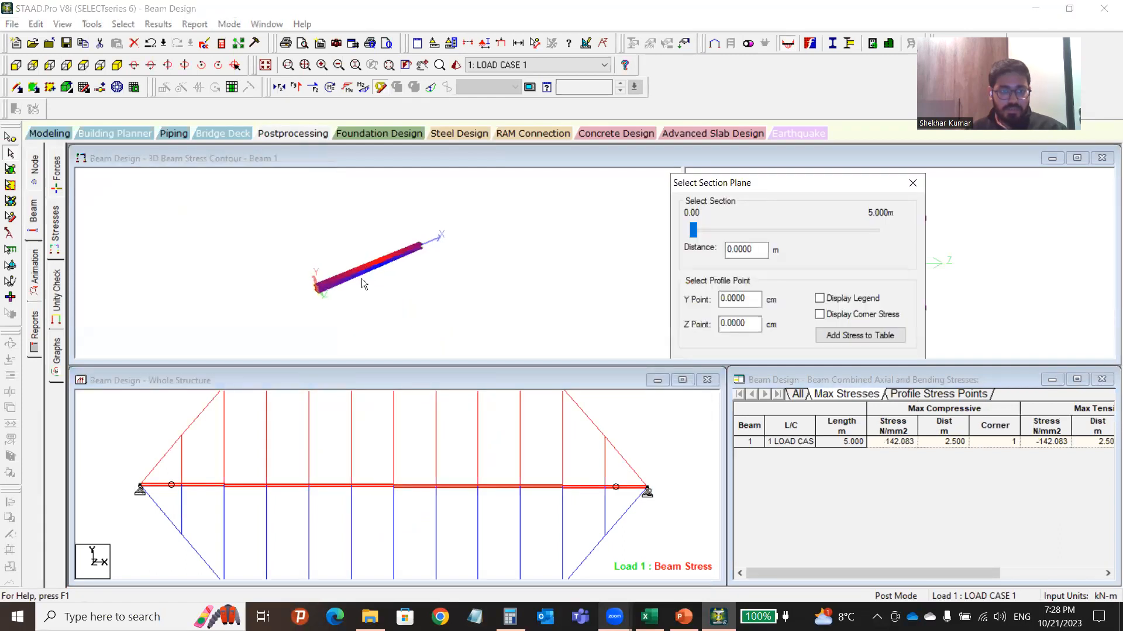
pyautogui.scroll(5, 330, 248)
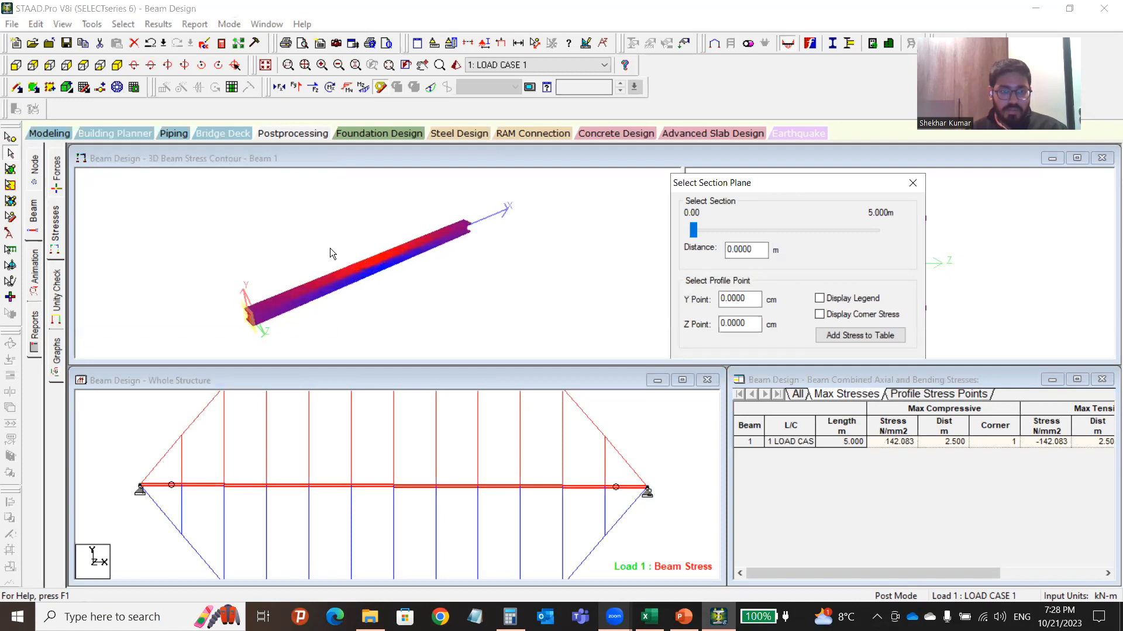
pyautogui.moveTo(327, 287)
pyautogui.mouseDown()
pyautogui.moveTo(306, 231)
pyautogui.moveTo(325, 282)
pyautogui.moveTo(333, 276)
pyautogui.mouseUp()
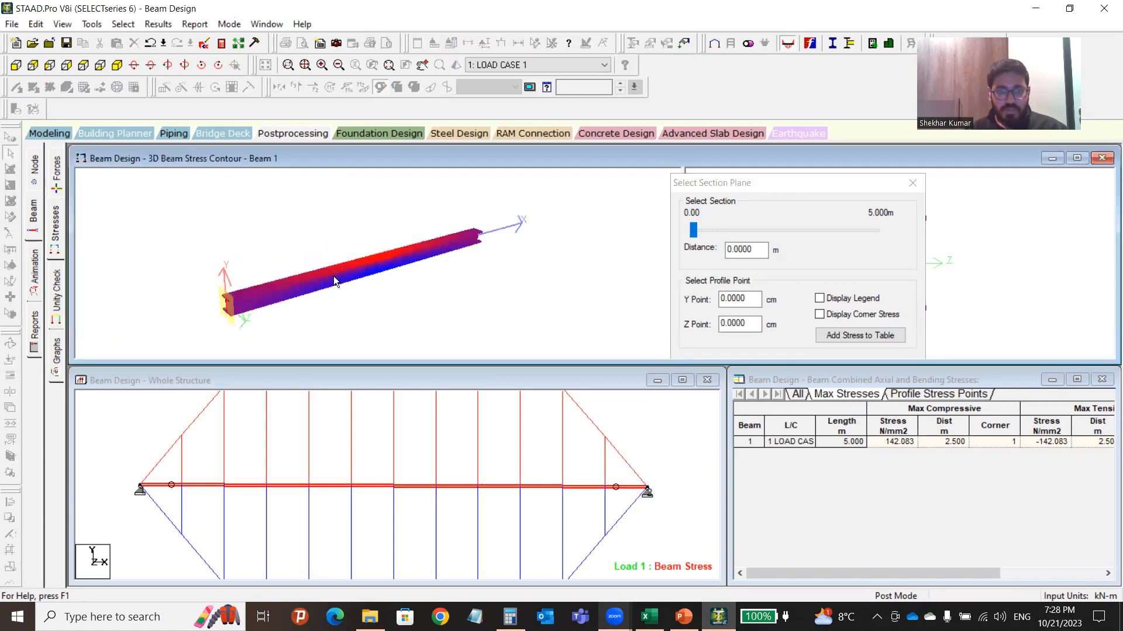
# Turn on the stress legend (142.08 to -142.08) and corner stress values, keeping the dialog clear of the plot.
pyautogui.click(819, 299)
pyautogui.click(820, 314)
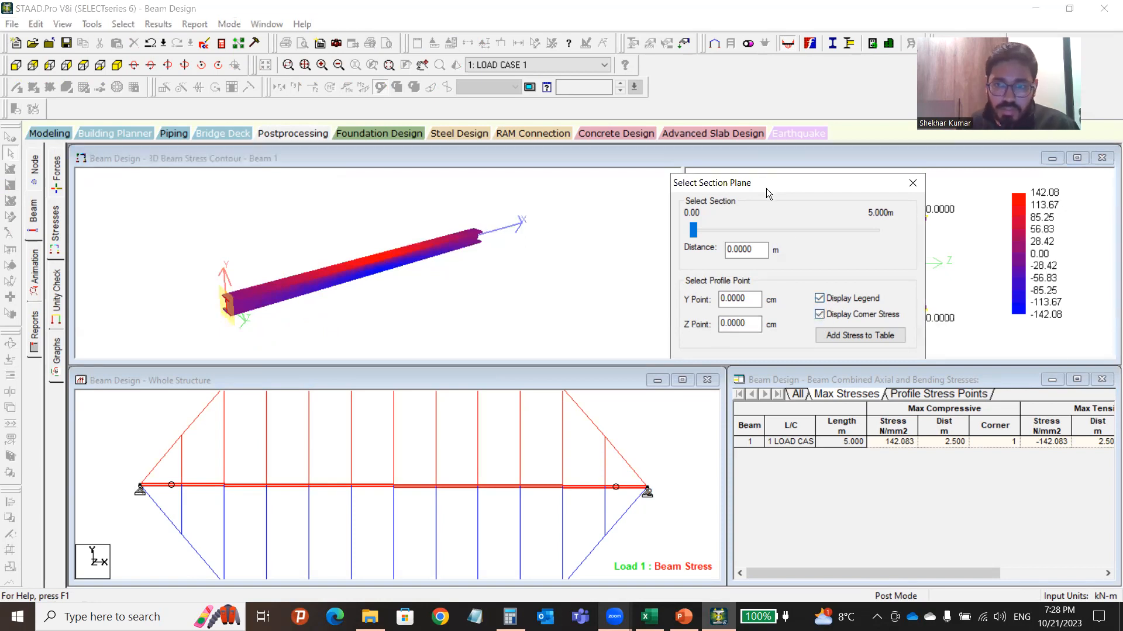
pyautogui.moveTo(766, 188); pyautogui.dragTo(621, 404)
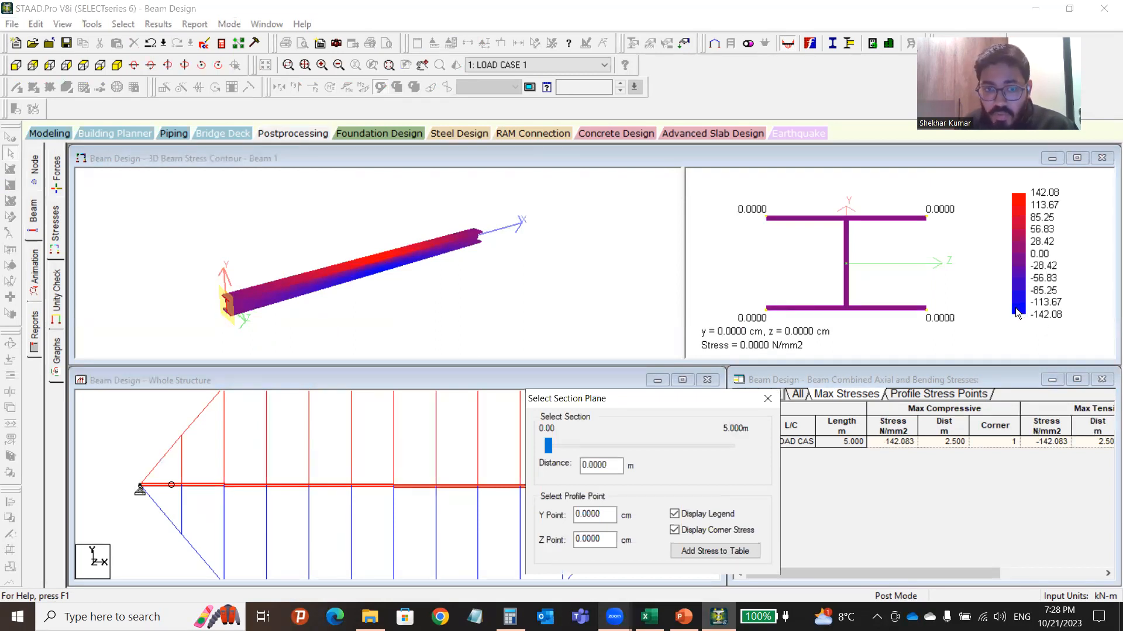
pyautogui.scroll(5, 368, 266)
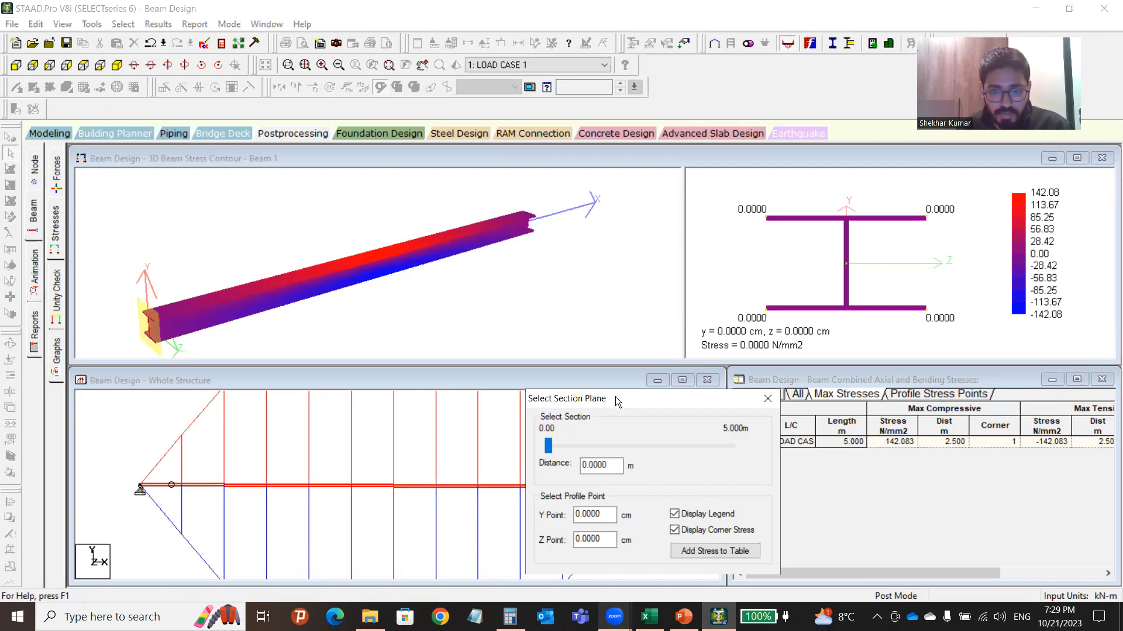
pyautogui.moveTo(616, 401); pyautogui.dragTo(619, 320)
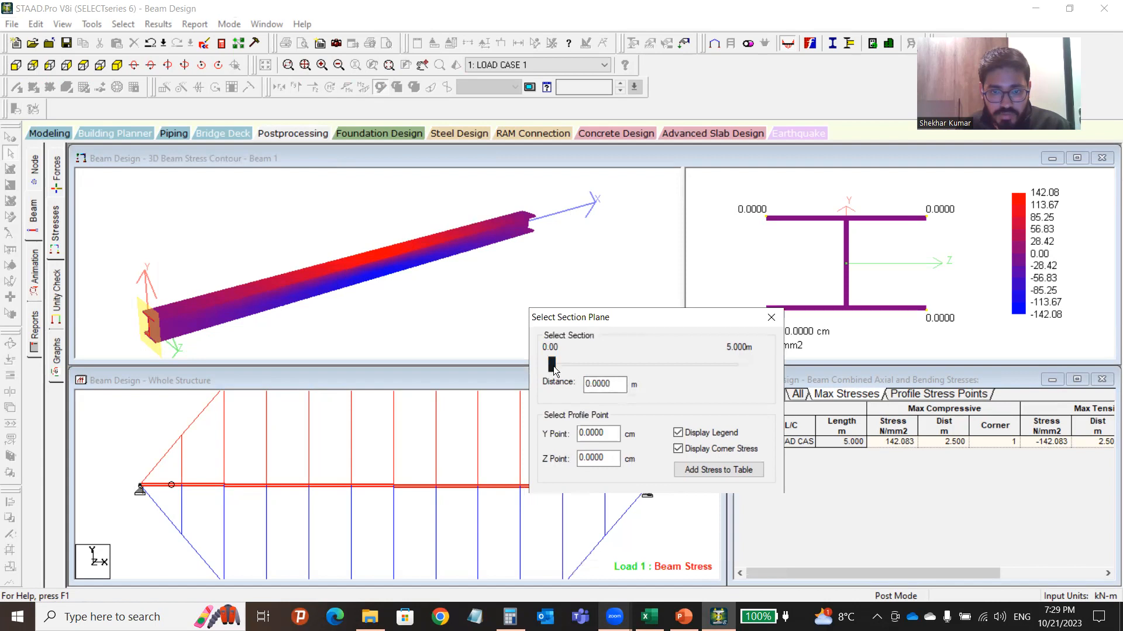
# Enter 2.5 m as the section distance and refresh the 3D beam stress contour view.
pyautogui.moveTo(618, 386); pyautogui.dragTo(563, 386)
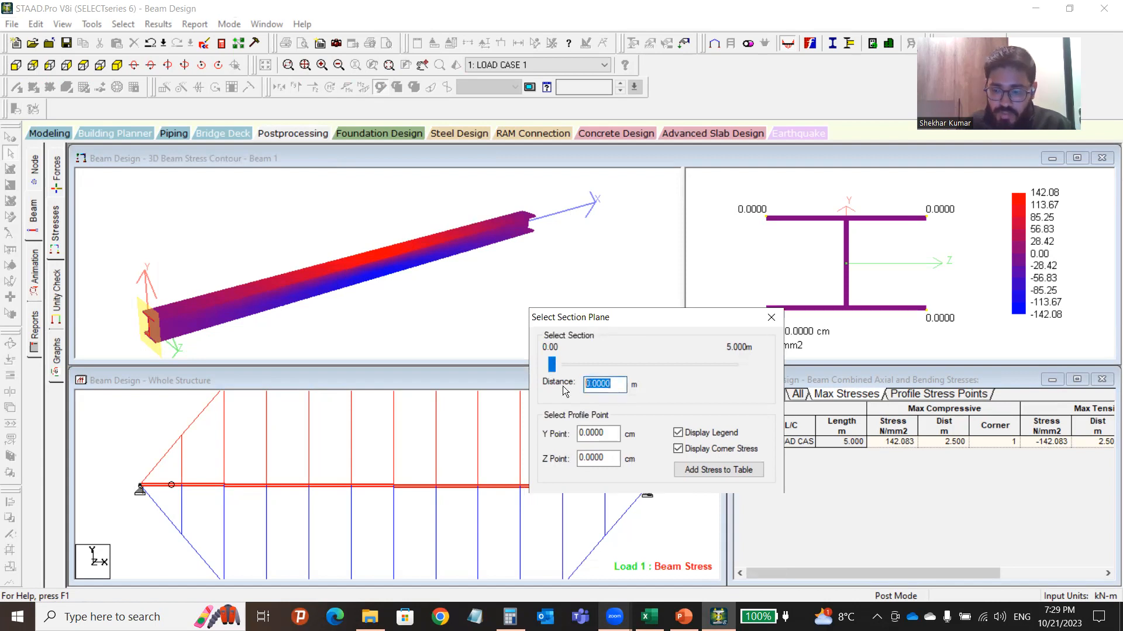
pyautogui.write('2.56')
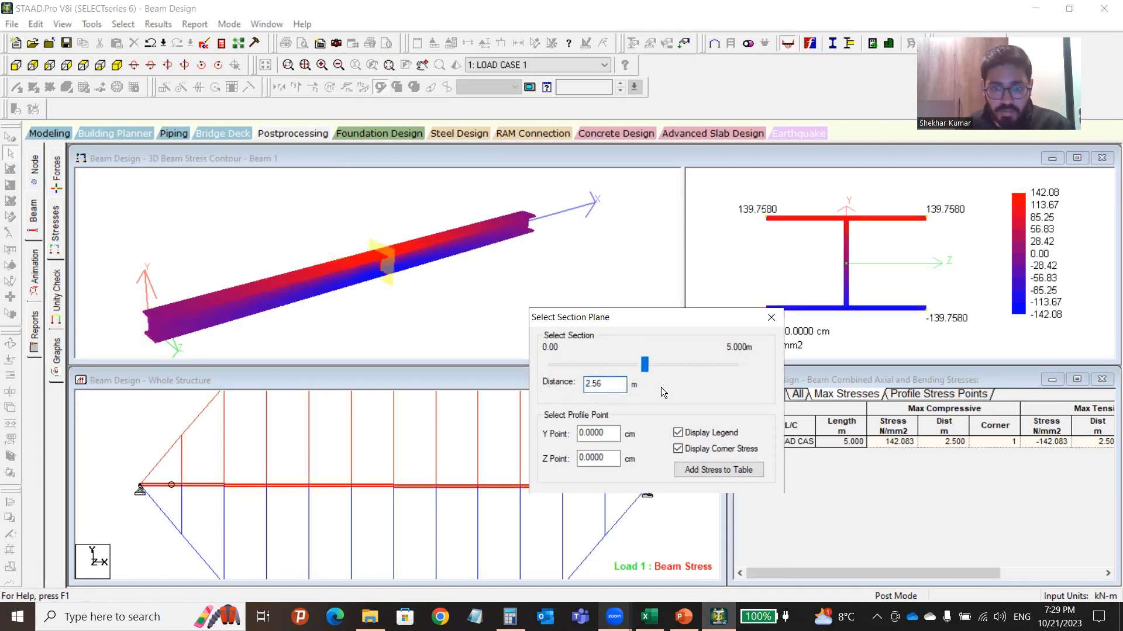
pyautogui.press('BackSpace')
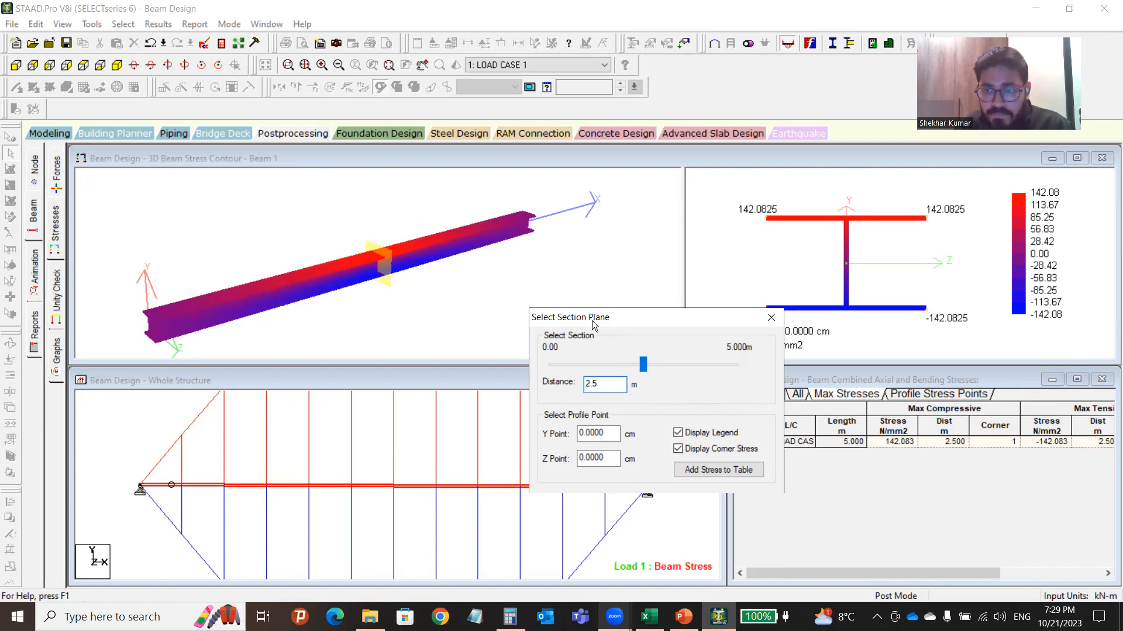
pyautogui.moveTo(605, 317); pyautogui.dragTo(400, 392)
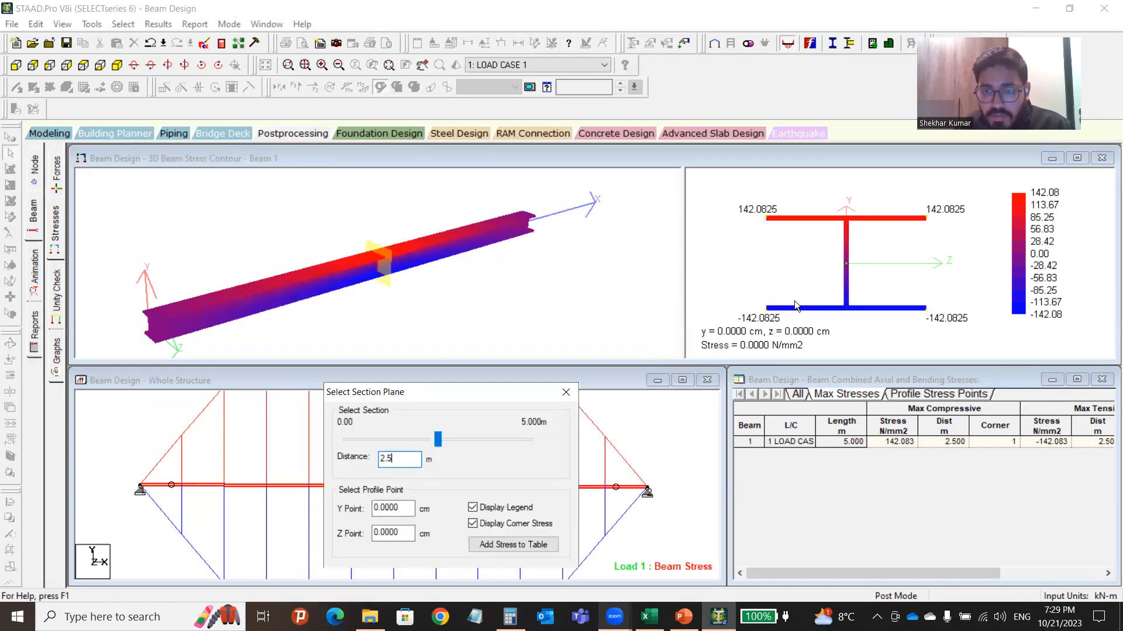
pyautogui.click(809, 262)
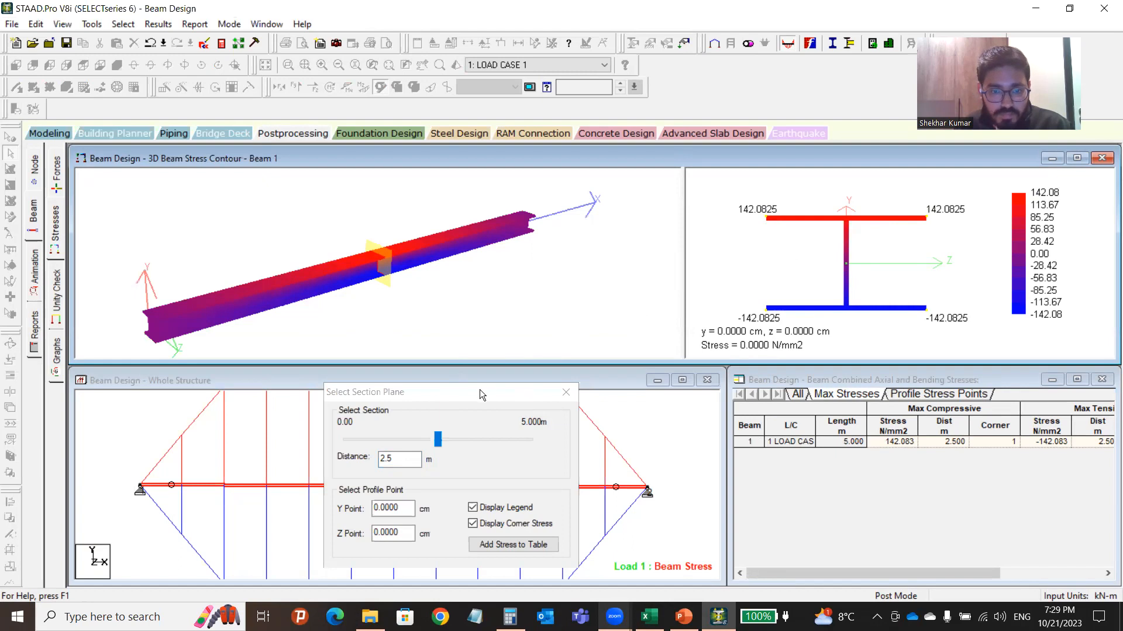
# Sweep the section plane along the beam and settle it at 2.5 m, reading ±142.0825 N/mm2.
pyautogui.moveTo(480, 391); pyautogui.dragTo(581, 324)
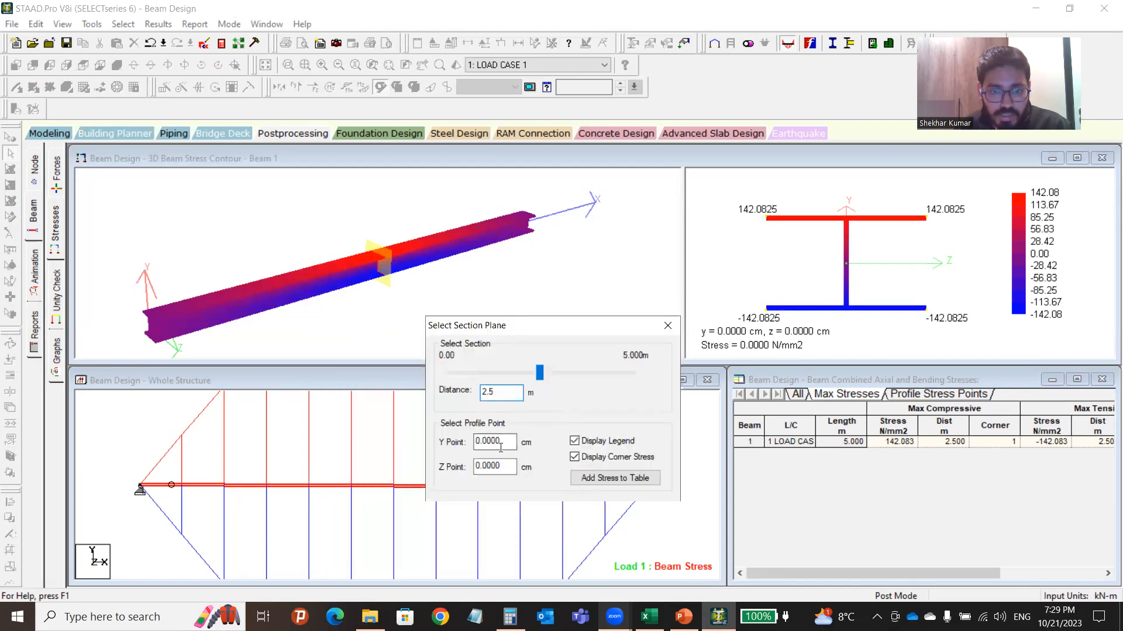
pyautogui.moveTo(539, 372); pyautogui.dragTo(489, 396)
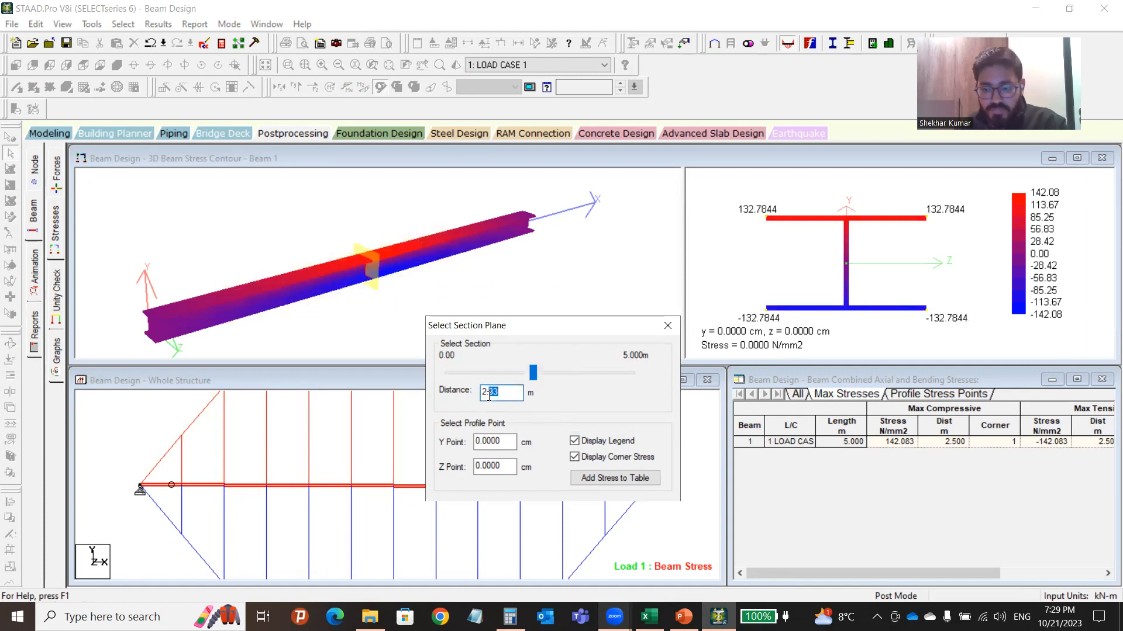
pyautogui.write('5')
pyautogui.click(748, 226)
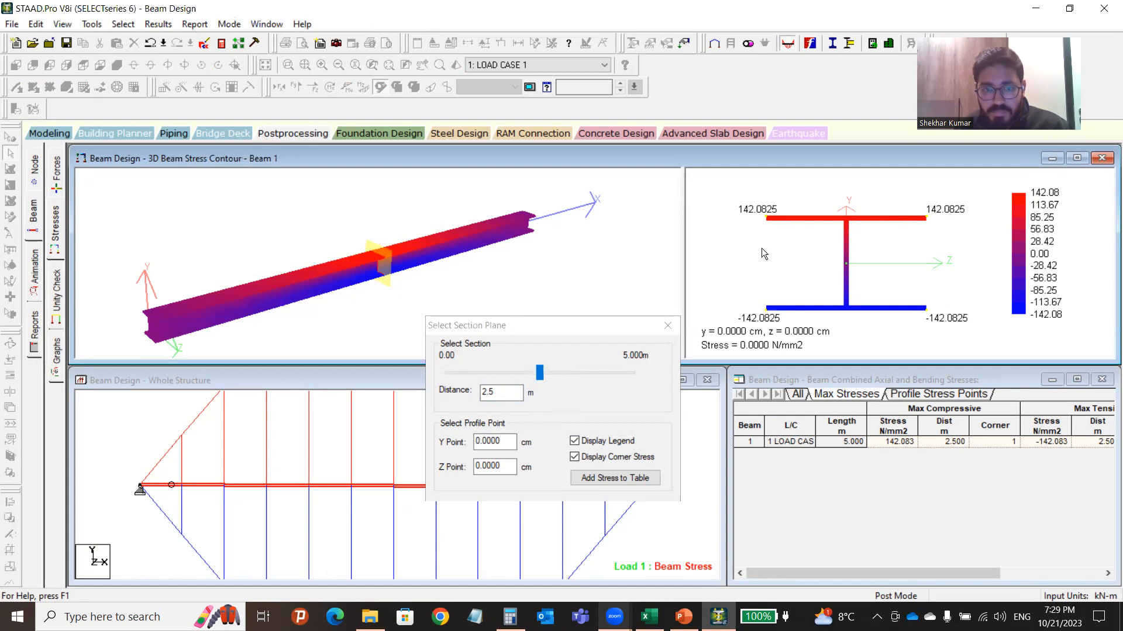
pyautogui.moveTo(540, 373); pyautogui.dragTo(451, 375)
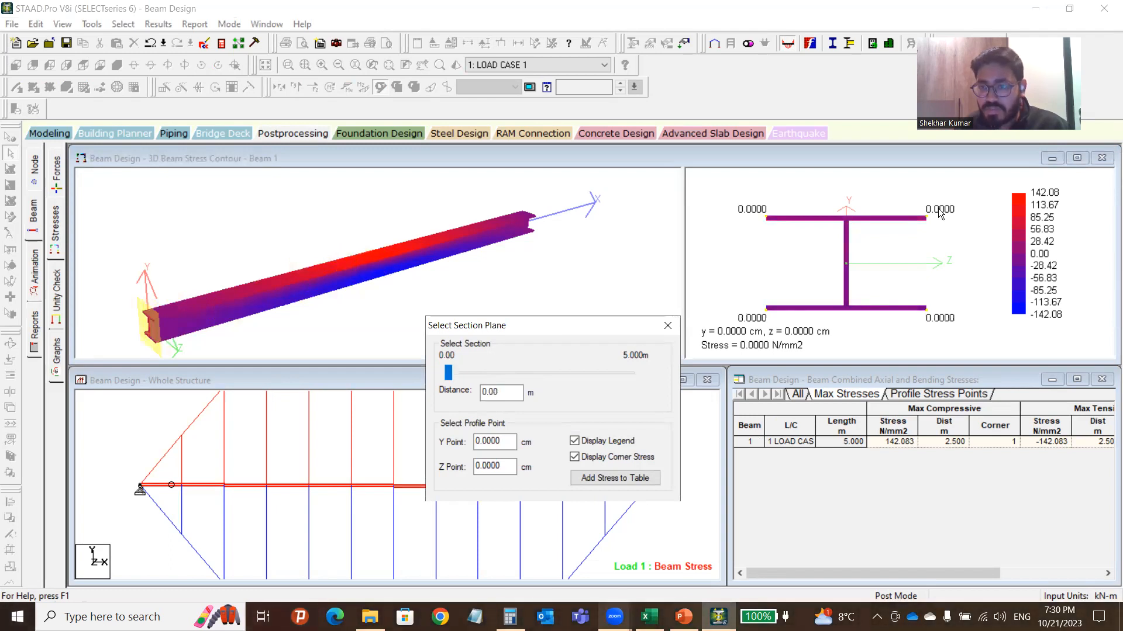
pyautogui.moveTo(451, 375); pyautogui.dragTo(468, 377)
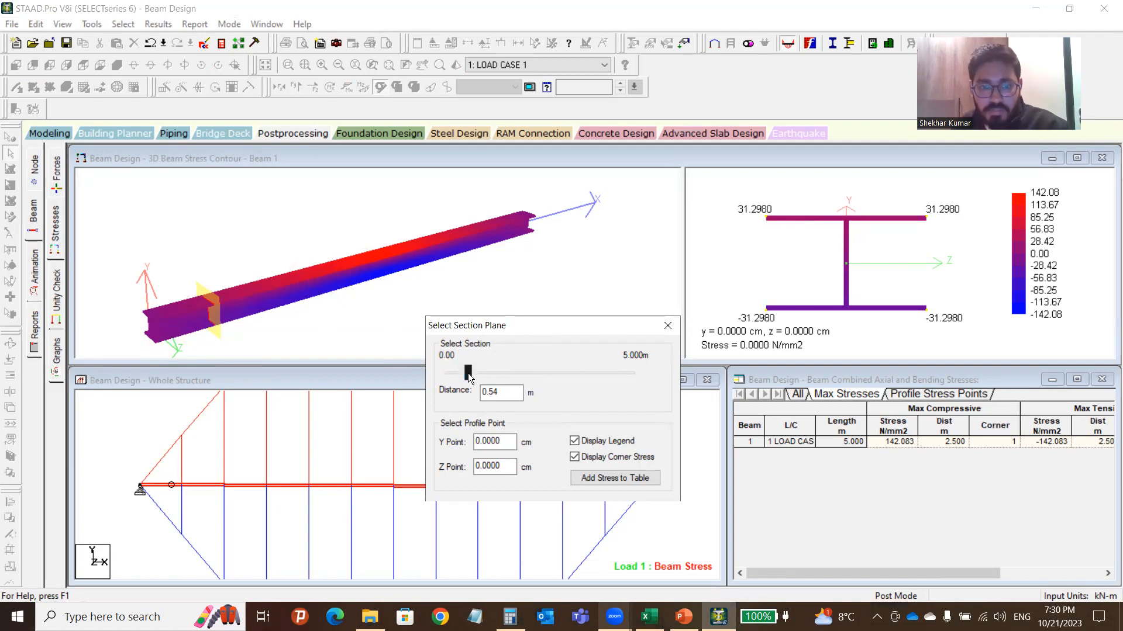
pyautogui.moveTo(469, 376); pyautogui.dragTo(490, 398)
pyautogui.write('5')
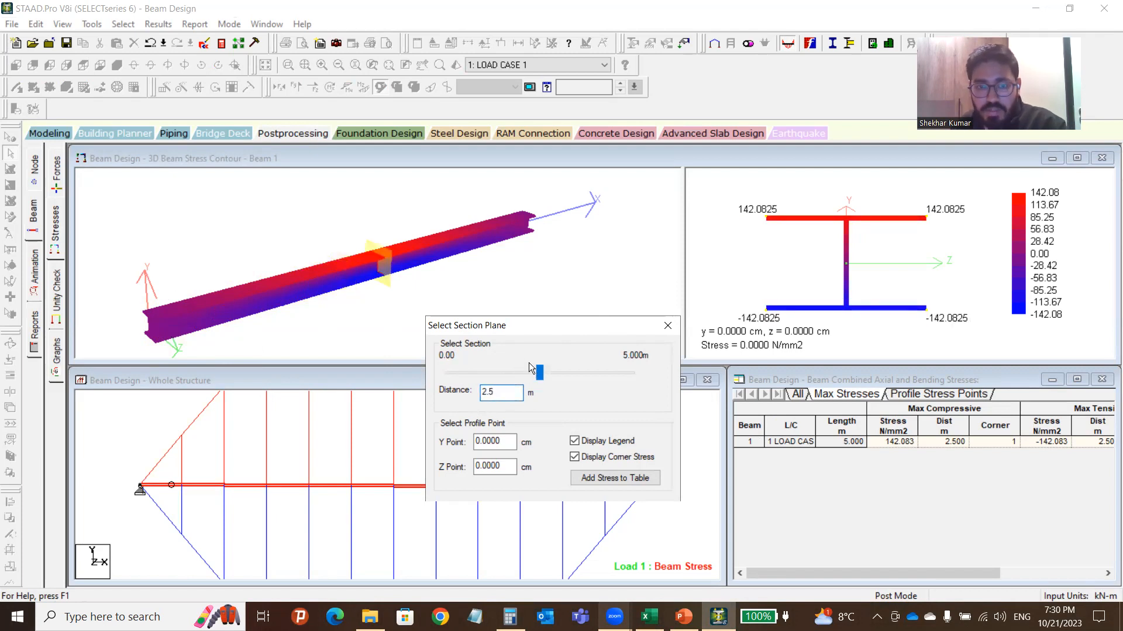
pyautogui.click(548, 258)
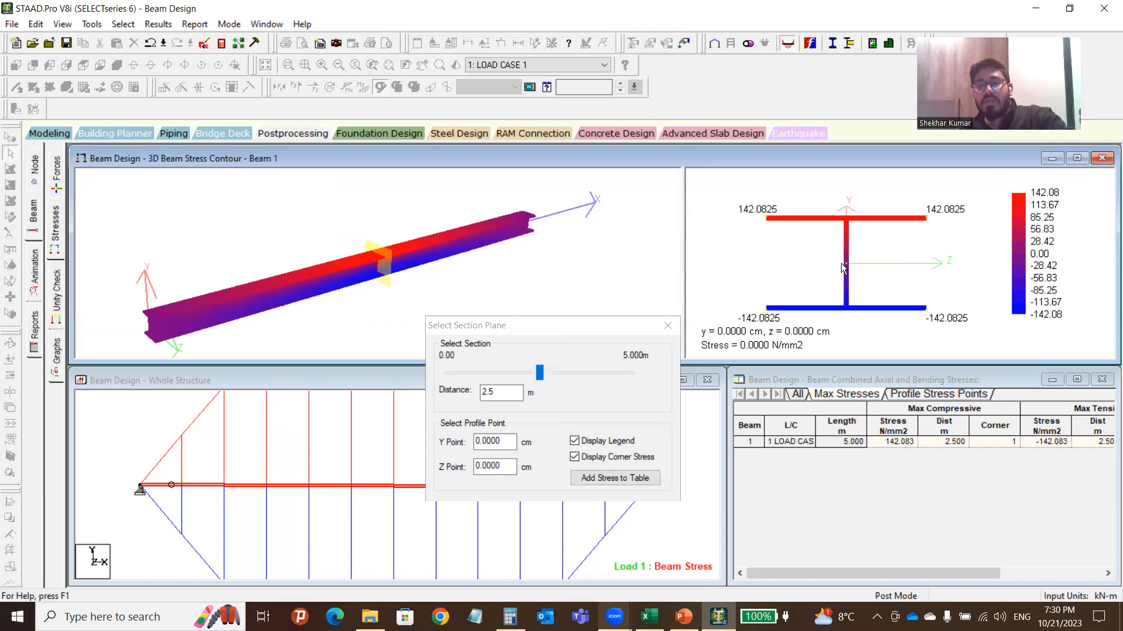
# Set the profile point's Y coordinate to -10.15 cm and check the stress result.
pyautogui.moveTo(501, 442); pyautogui.dragTo(485, 444)
pyautogui.click(506, 442)
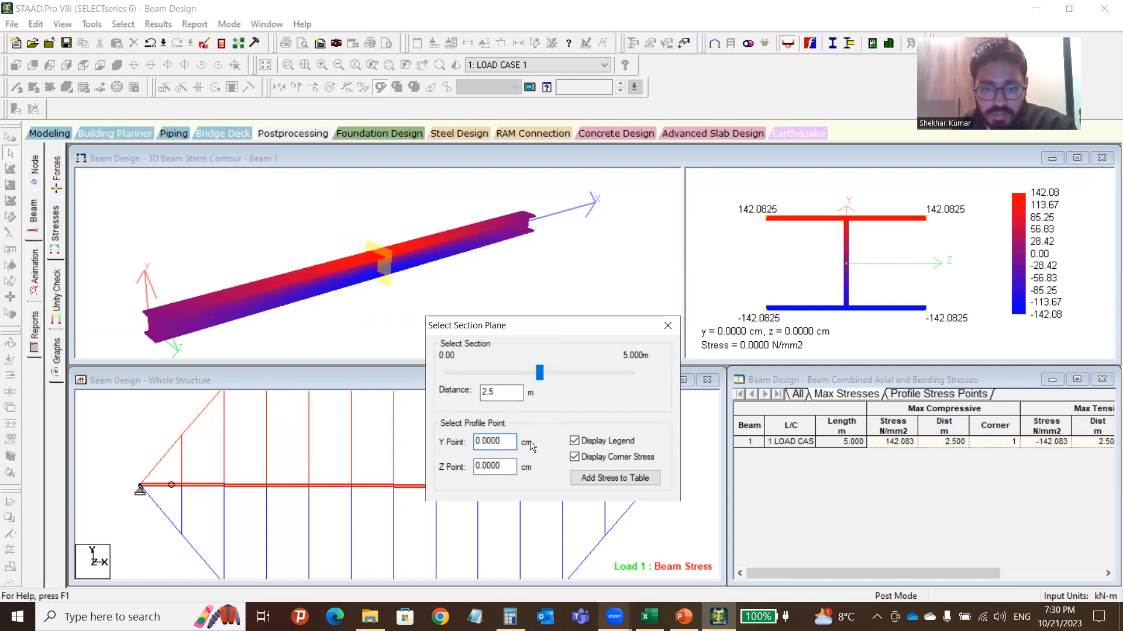
pyautogui.moveTo(480, 441); pyautogui.dragTo(471, 443)
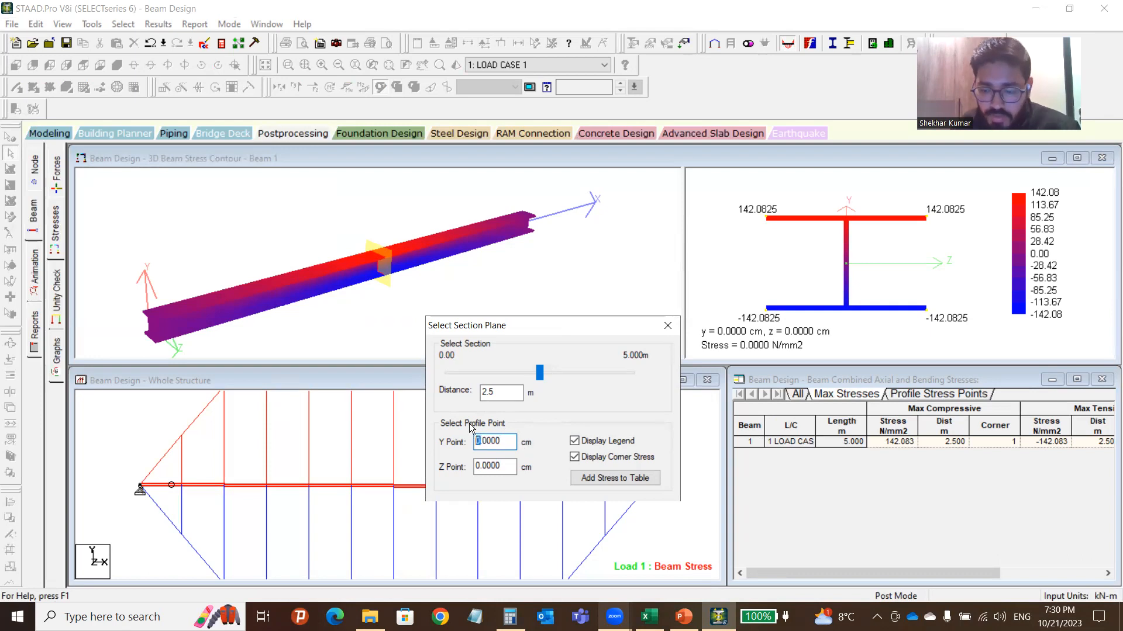
pyautogui.write('1')
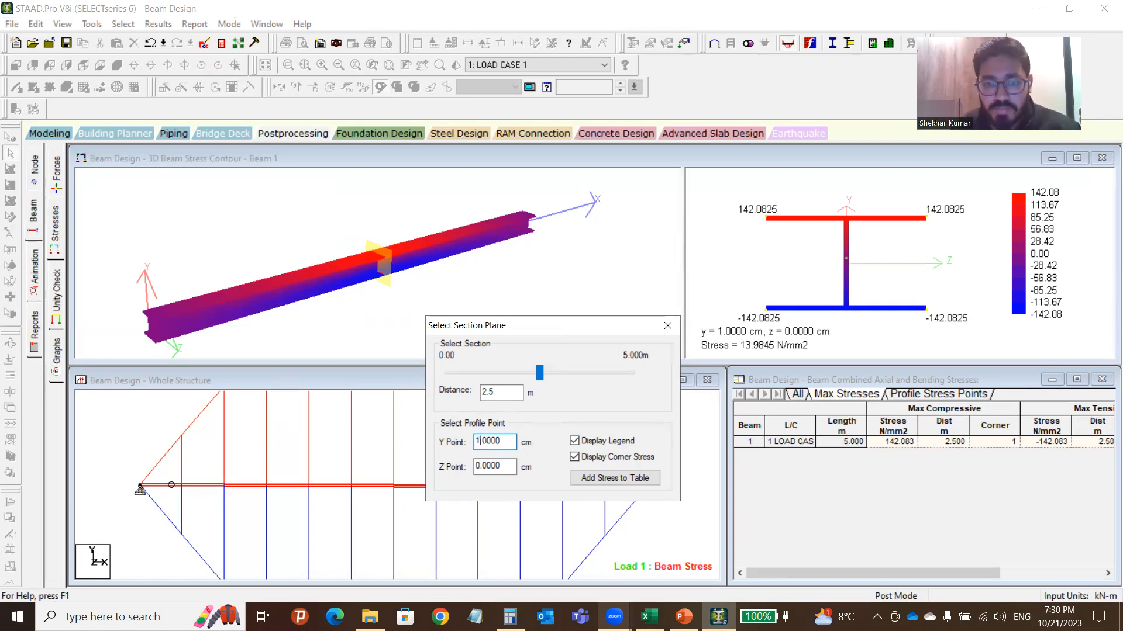
pyautogui.write('0')
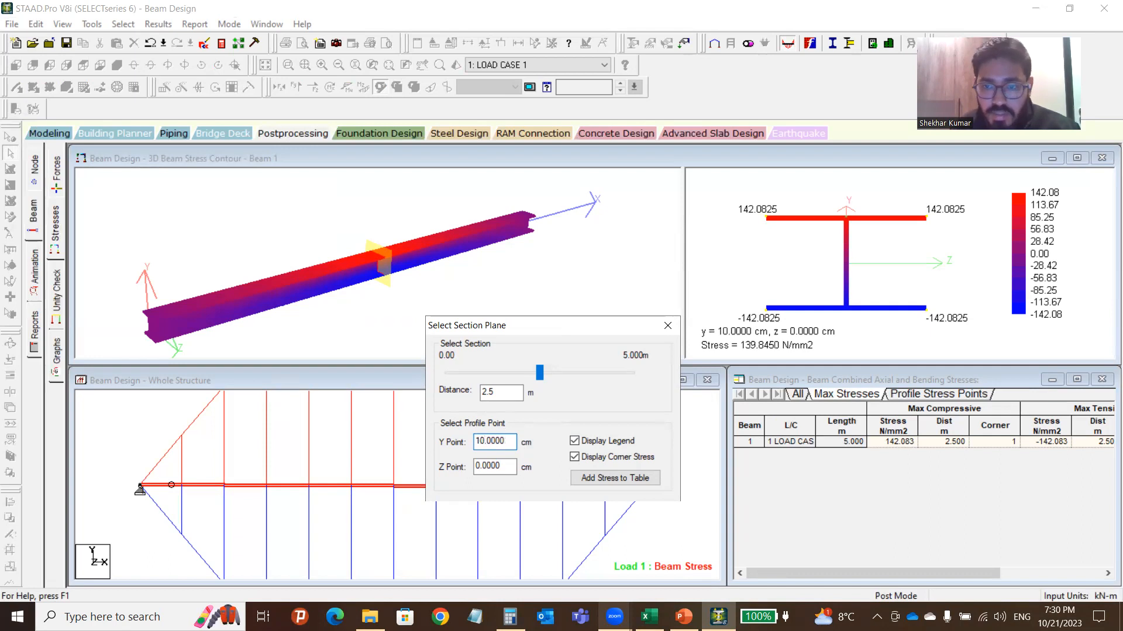
pyautogui.click(866, 243)
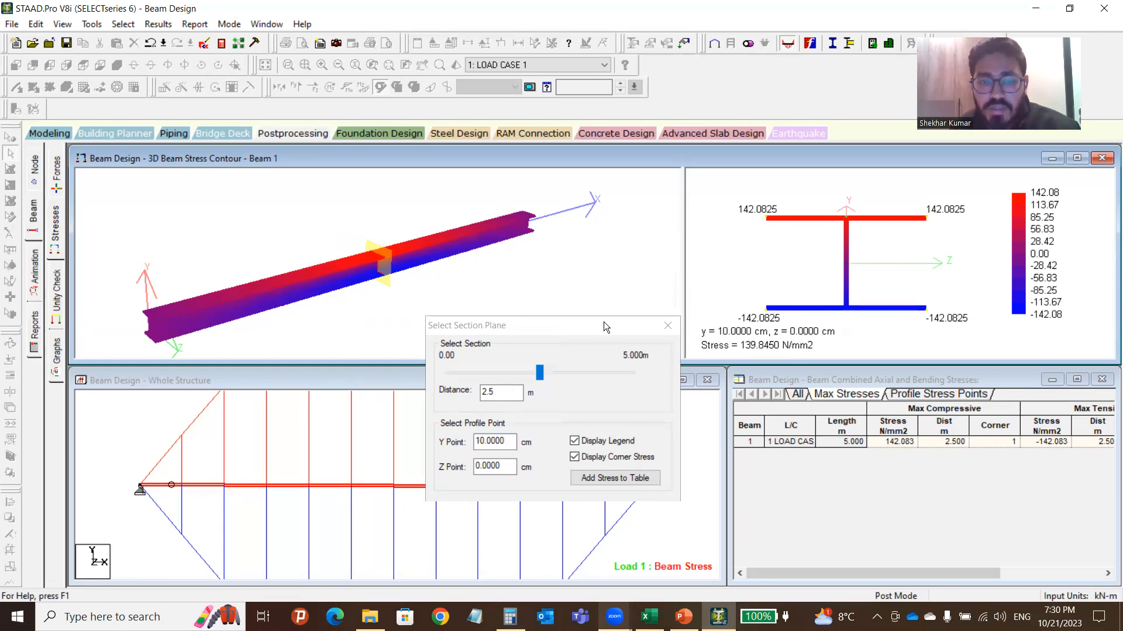
pyautogui.click(491, 442)
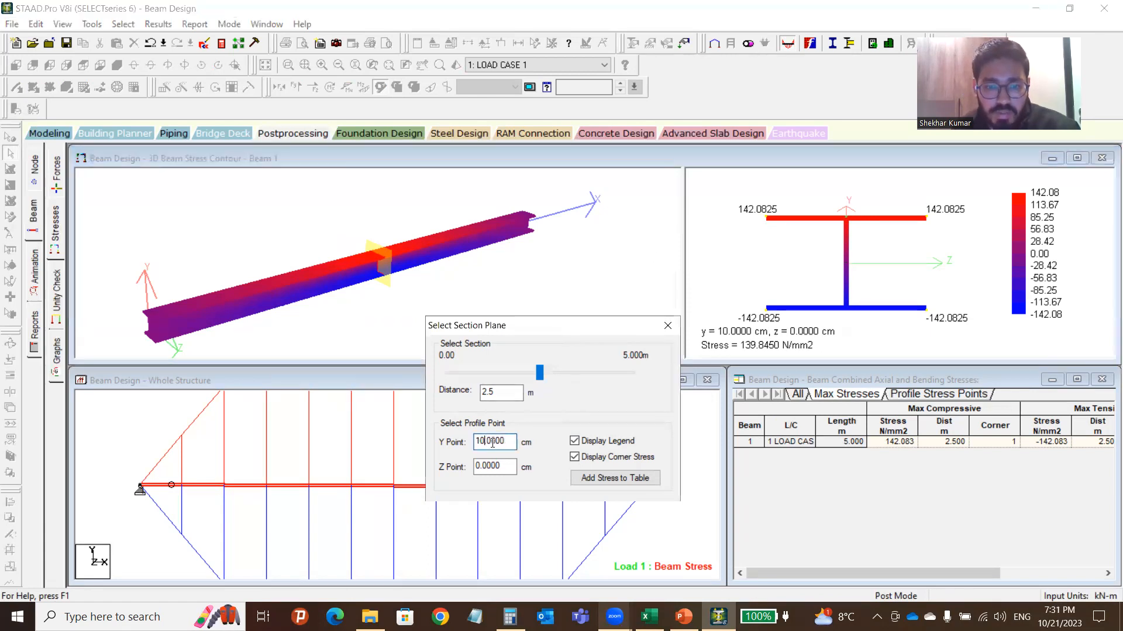
pyautogui.press('BackSpace')
pyautogui.write('1')
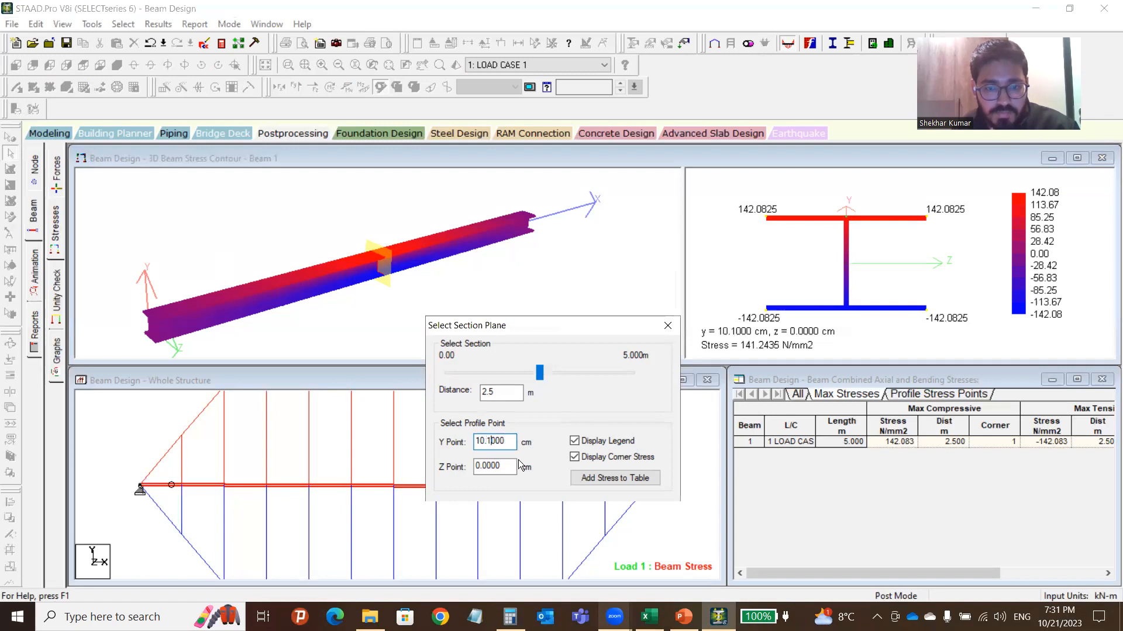
pyautogui.write('5')
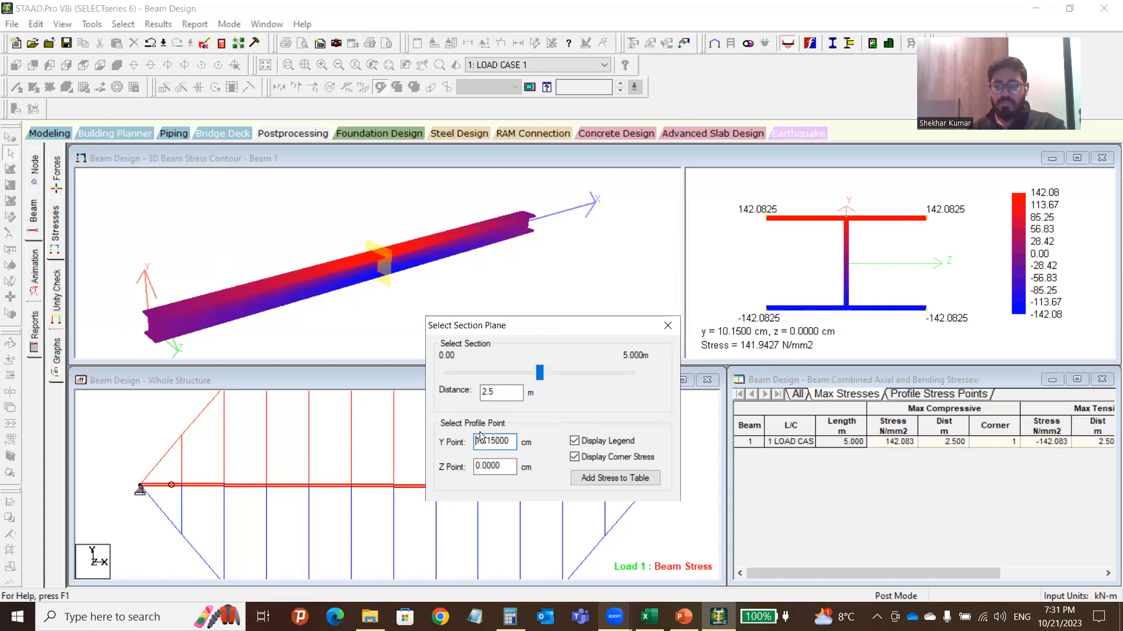
pyautogui.write('-')
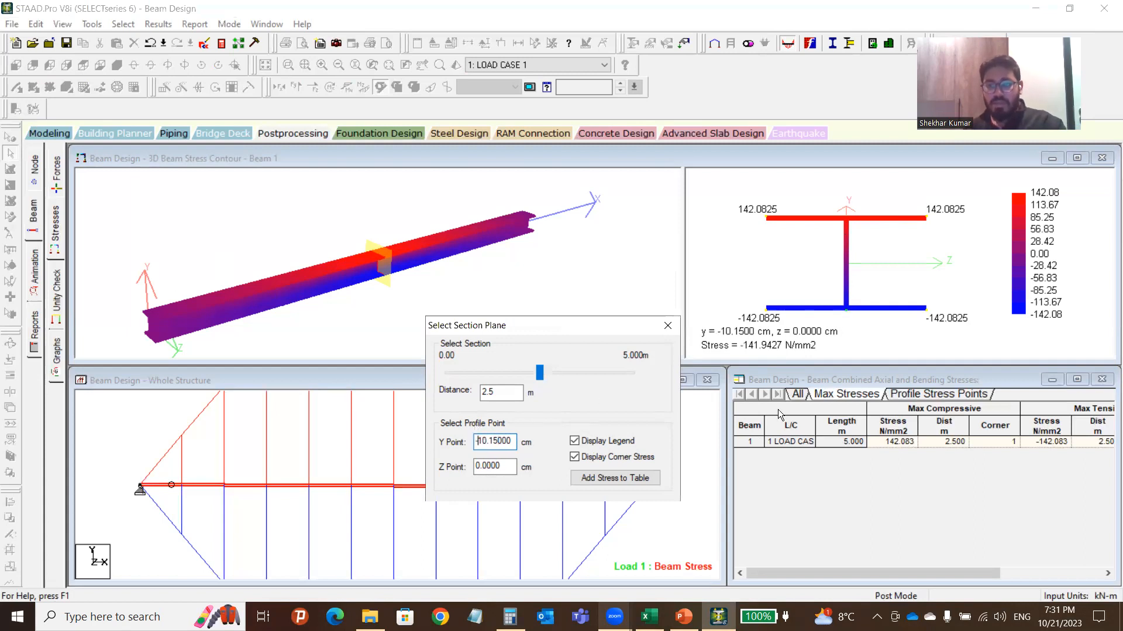
pyautogui.click(844, 310)
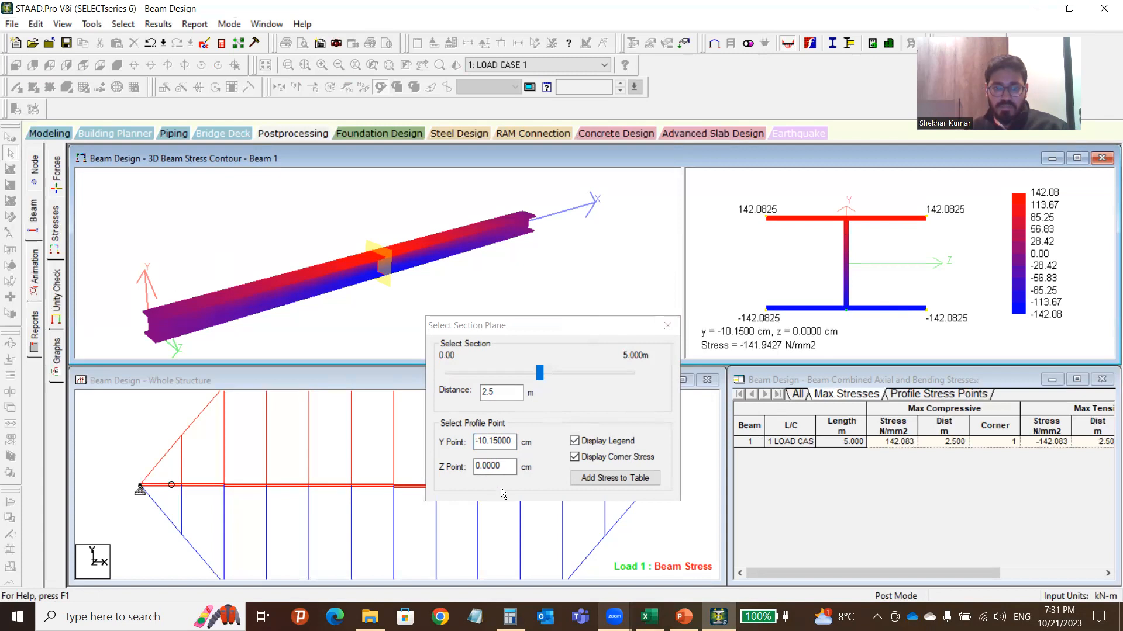
# Set Z Point to 1 cm, read -141.9427 N/mm2, and close Select Section Plane.
pyautogui.click(477, 468)
pyautogui.click(478, 466)
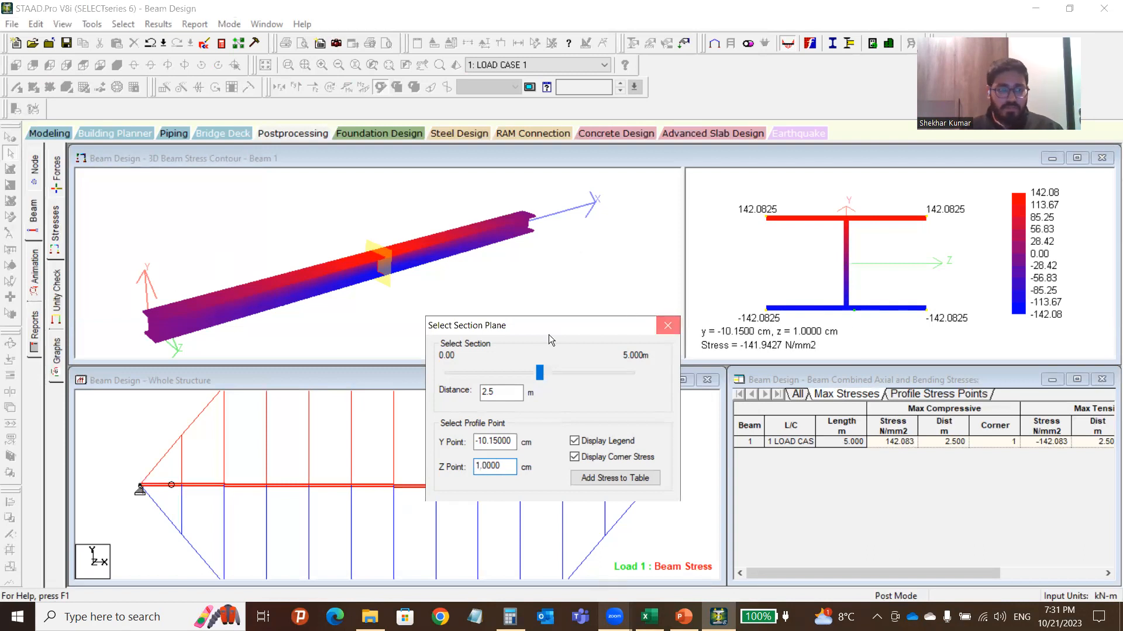
pyautogui.click(668, 325)
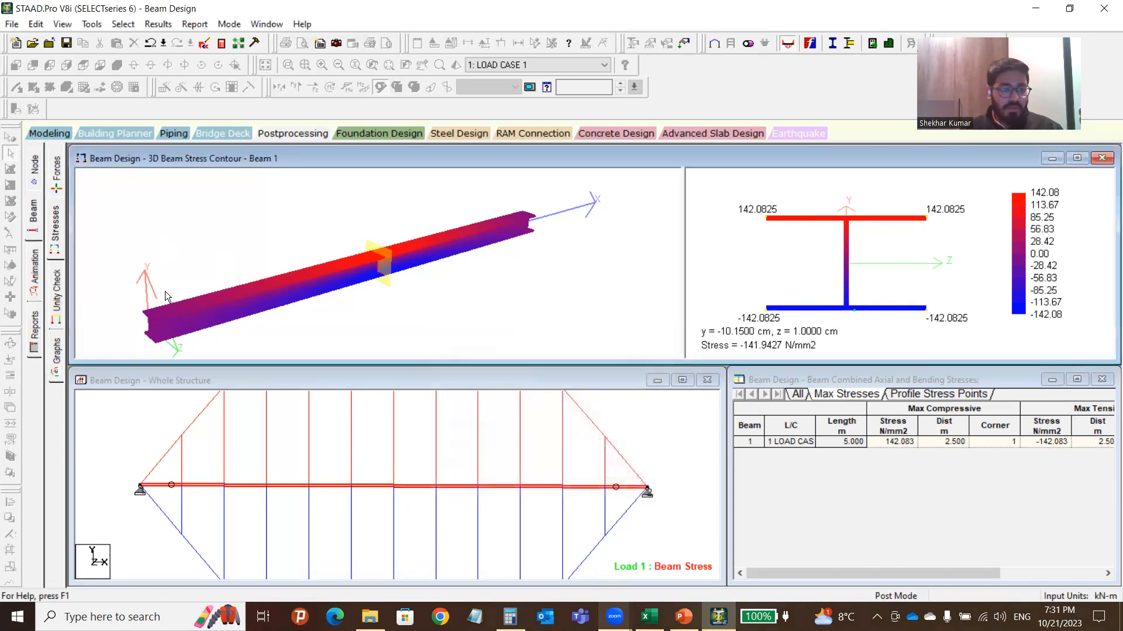
# Open the unity check results showing beam 1 (UC203X203X) at ratio 0.003 against 0.900.
pyautogui.click(57, 289)
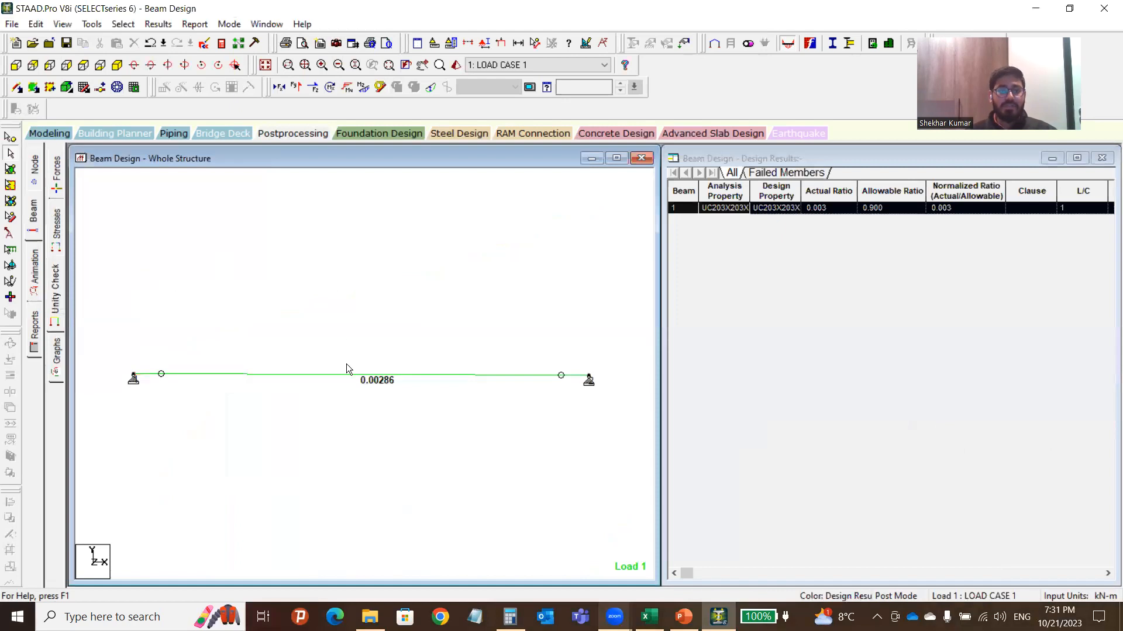
pyautogui.scroll(-3, 355, 371)
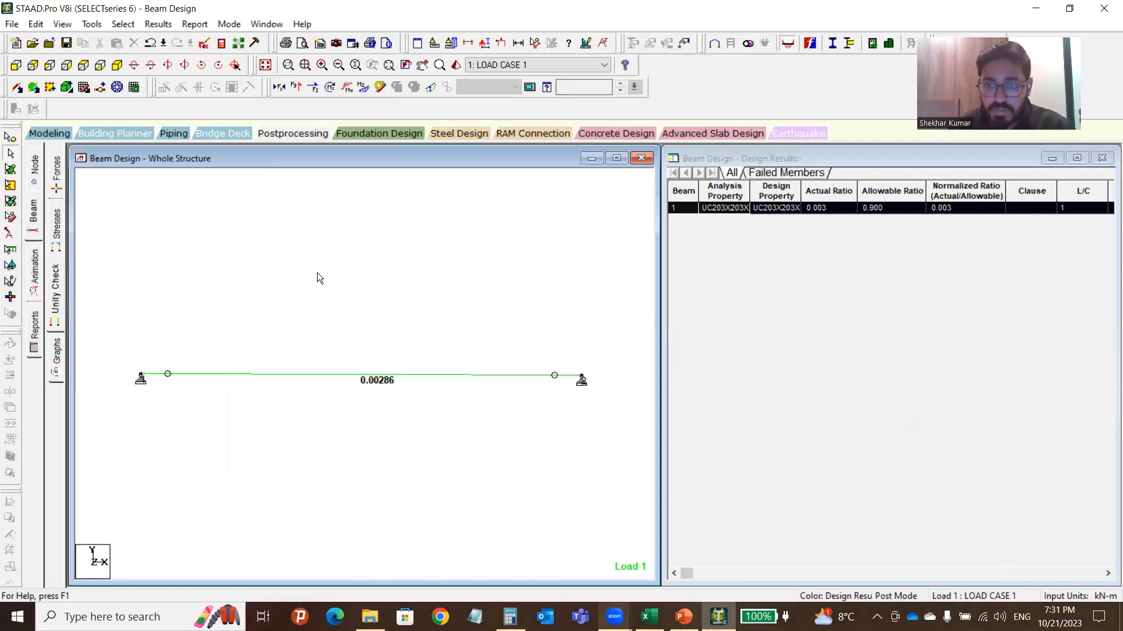
pyautogui.click(800, 226)
pyautogui.click(717, 207)
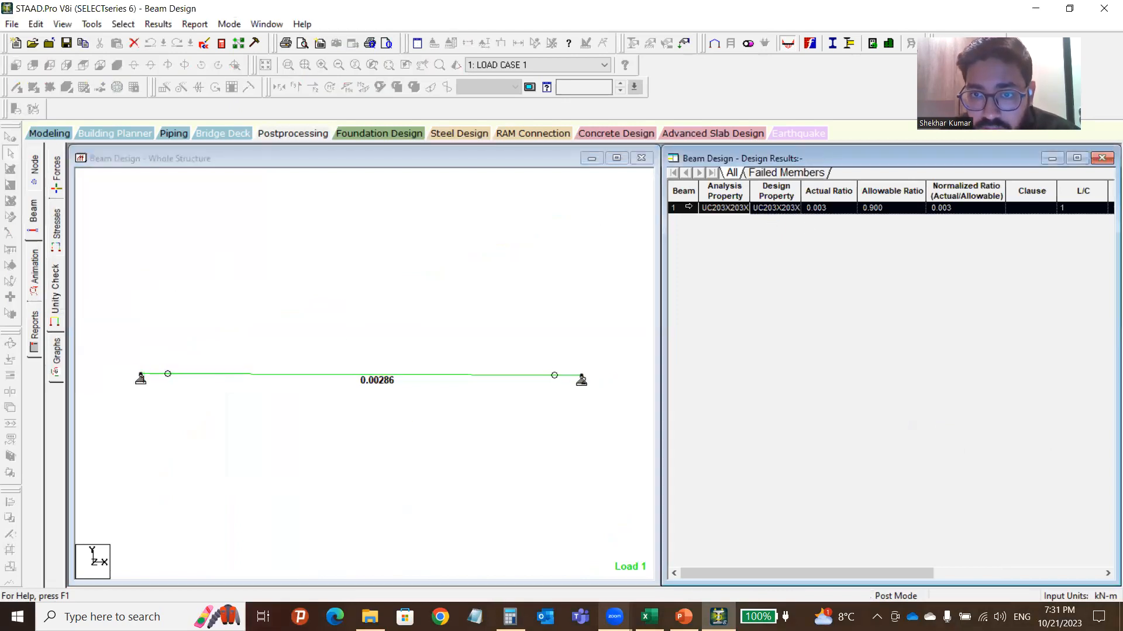
pyautogui.click(107, 208)
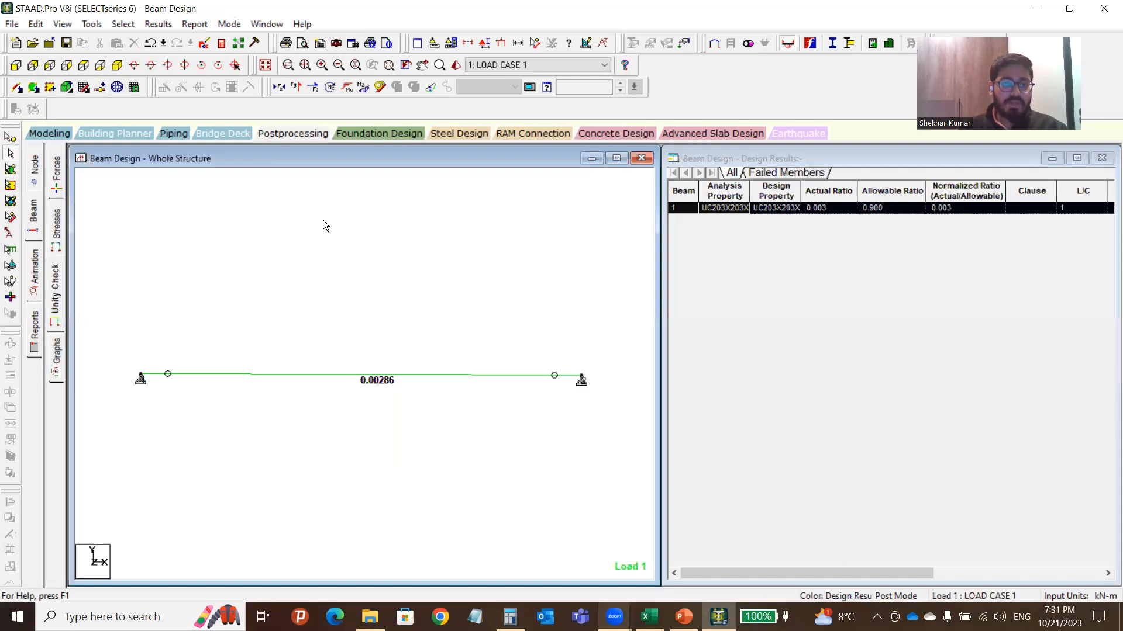
# Display Load 1 on the beam and inspect beam 1's properties.
pyautogui.click(501, 43)
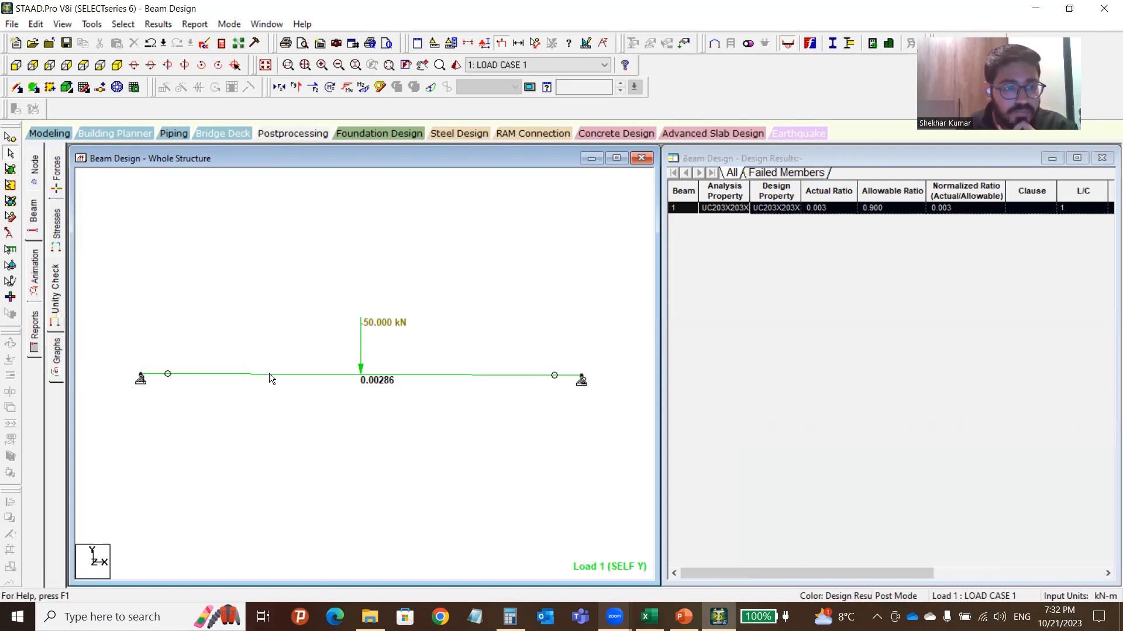
pyautogui.moveTo(269, 374)
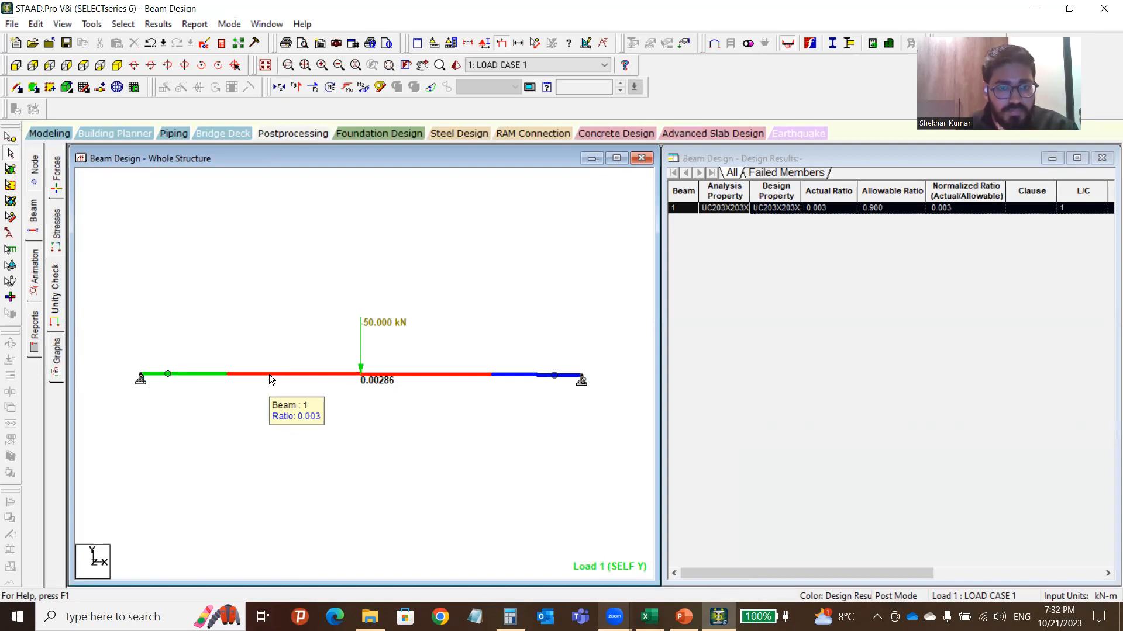
pyautogui.doubleClick(270, 375)
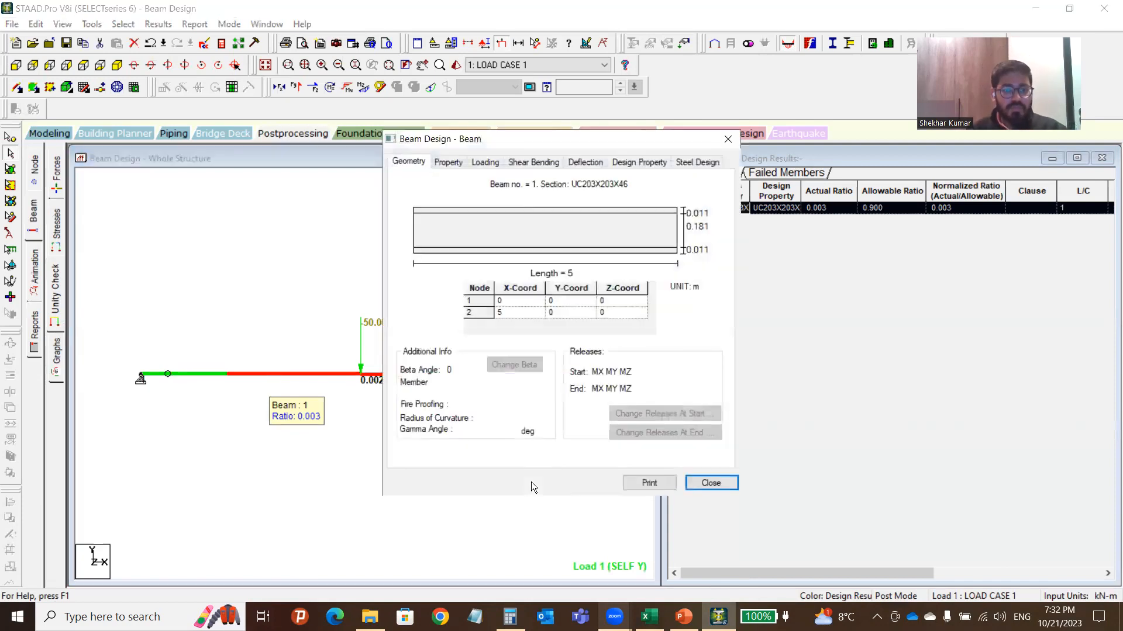
pyautogui.click(728, 139)
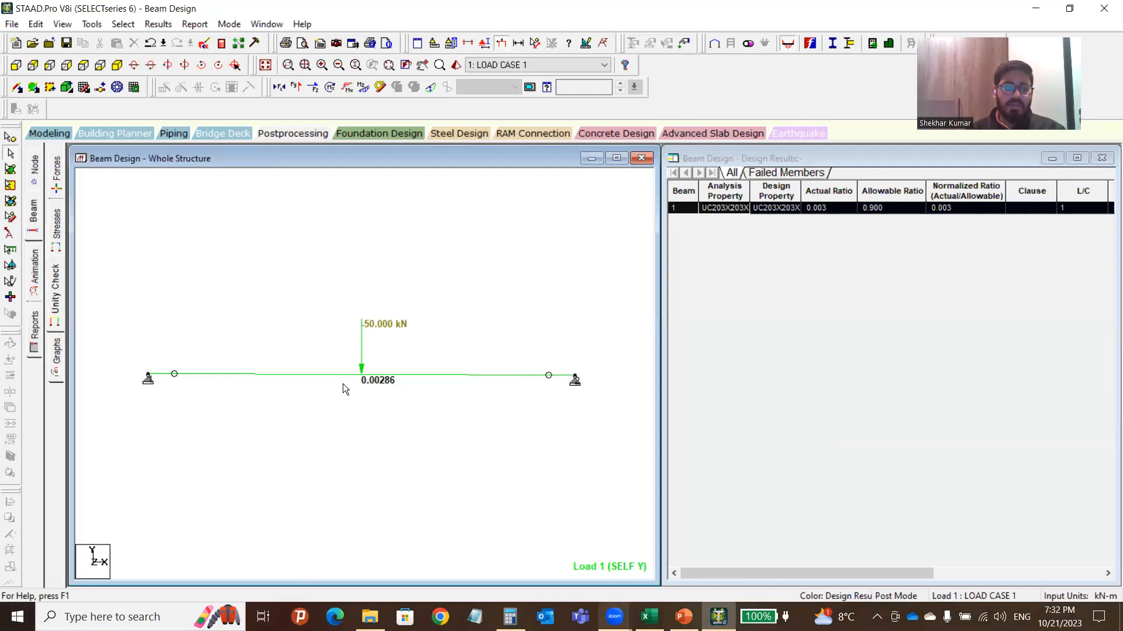
# Zoom around the beam view, then select and deselect beam 1.
pyautogui.keyDown('ctrl'); pyautogui.scroll(3, 338, 384); pyautogui.keyUp('ctrl')
pyautogui.keyDown('ctrl'); pyautogui.scroll(-3, 339, 384); pyautogui.keyUp('ctrl')
pyautogui.scroll(2, 342, 385)
pyautogui.scroll(-2, 342, 387)
pyautogui.scroll(-3, 341, 387)
pyautogui.scroll(2, 337, 384)
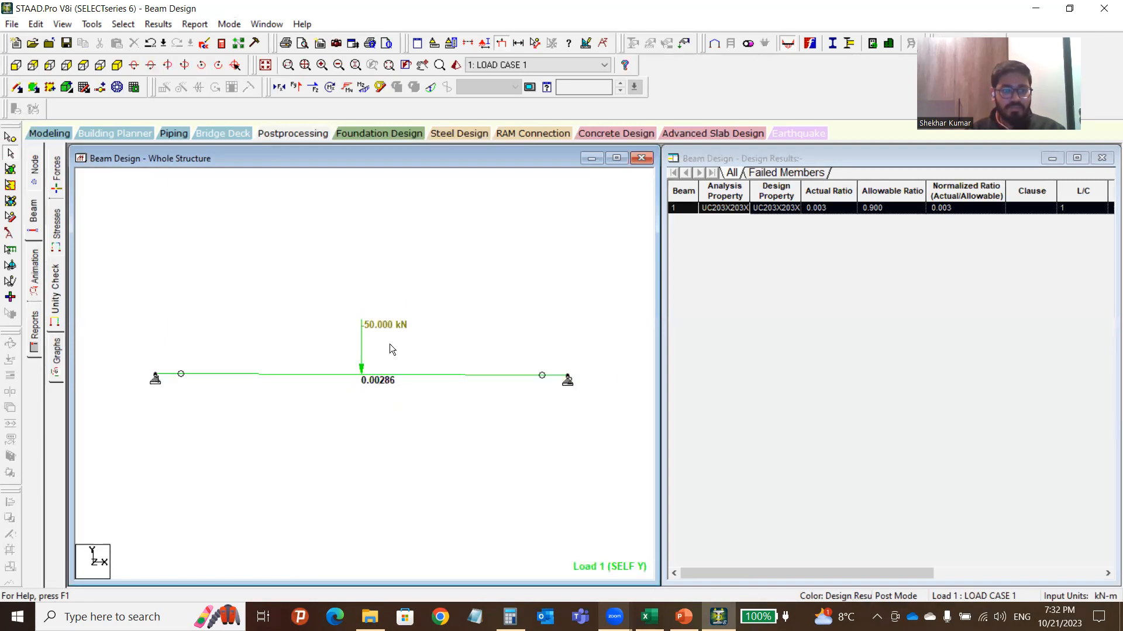
pyautogui.click(401, 374)
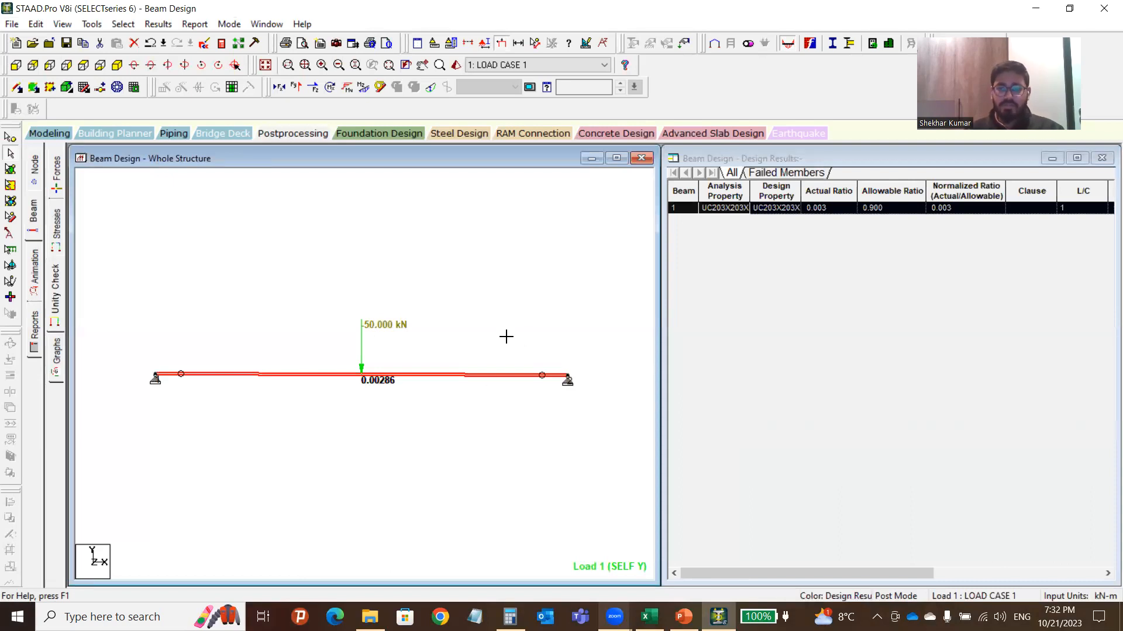
pyautogui.click(198, 312)
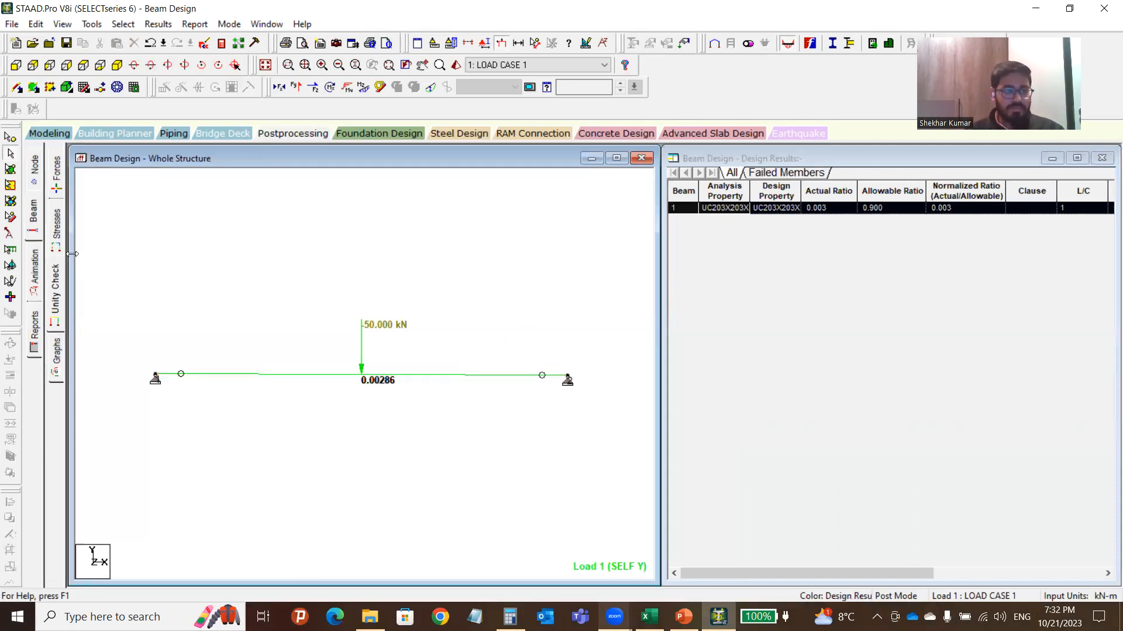
# Show the Mz, Fy and Fx beam graphs for beam 1 via the Graphs page.
pyautogui.click(57, 354)
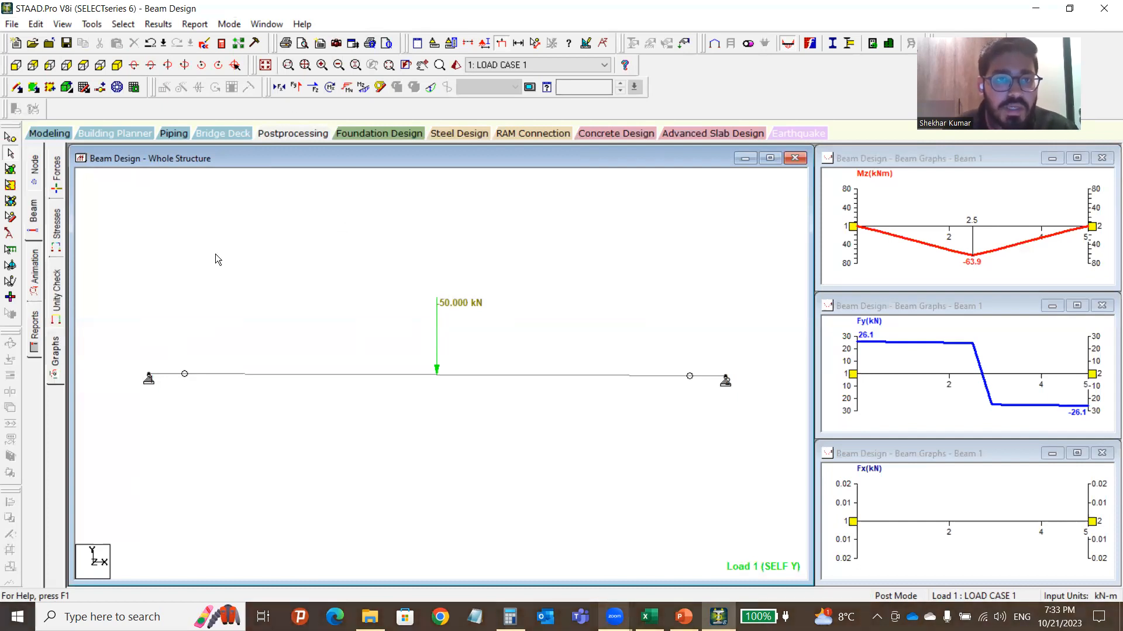
# In Report Setup, add Beams, Sections and Supports to the selected report items.
pyautogui.click(320, 45)
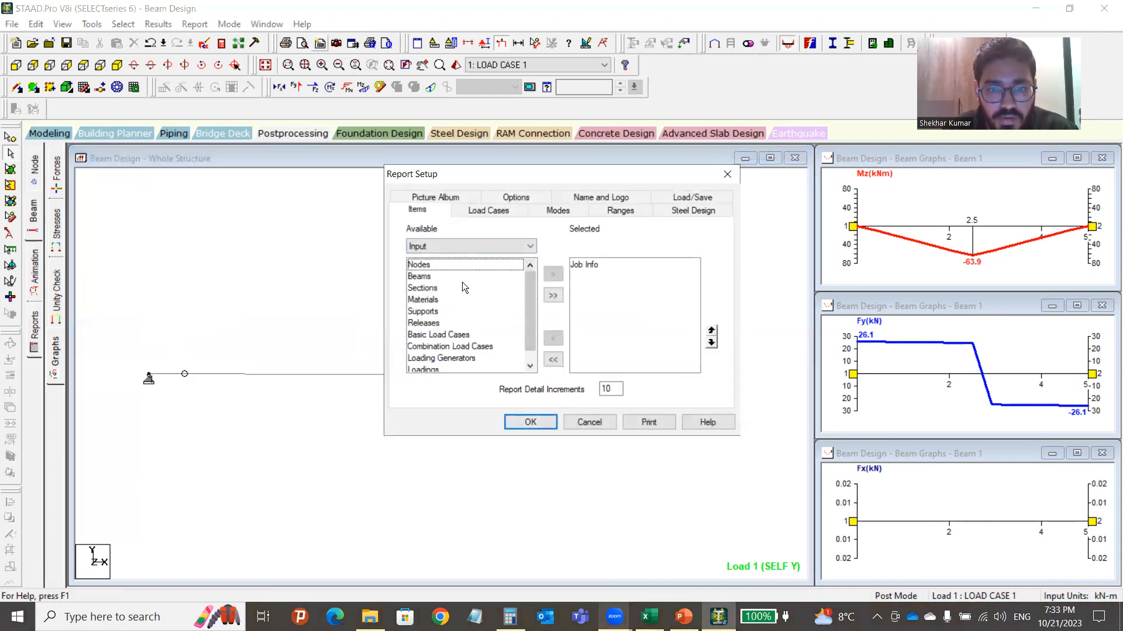
pyautogui.scroll(-1, 473, 297)
pyautogui.scroll(1, 474, 297)
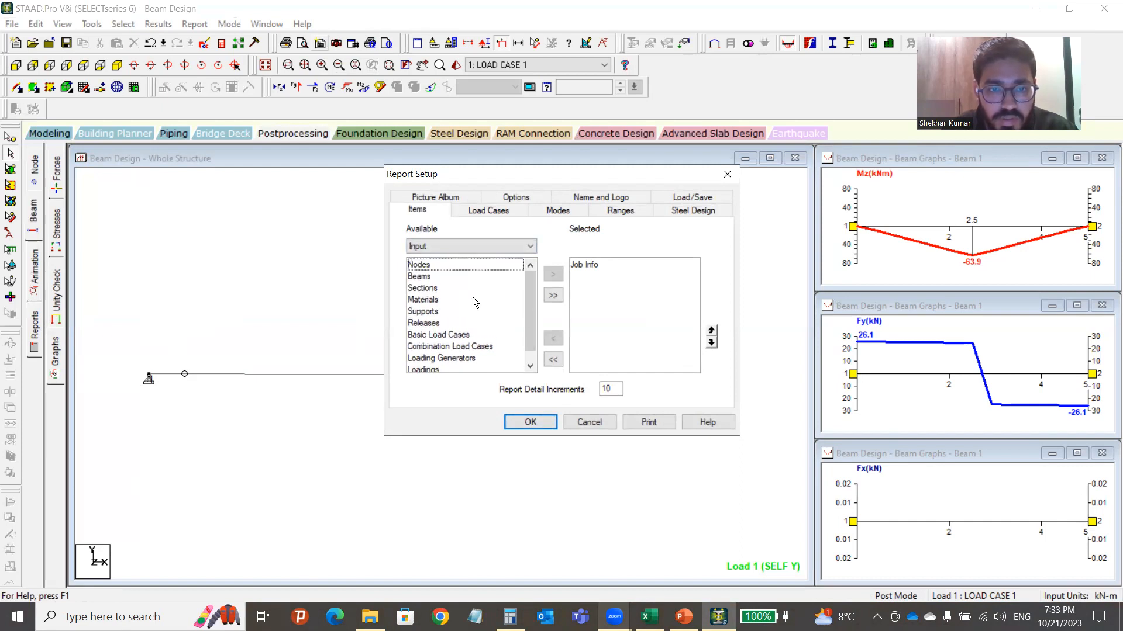
pyautogui.click(436, 276)
pyautogui.click(553, 273)
pyautogui.click(436, 277)
pyautogui.click(552, 273)
pyautogui.click(423, 288)
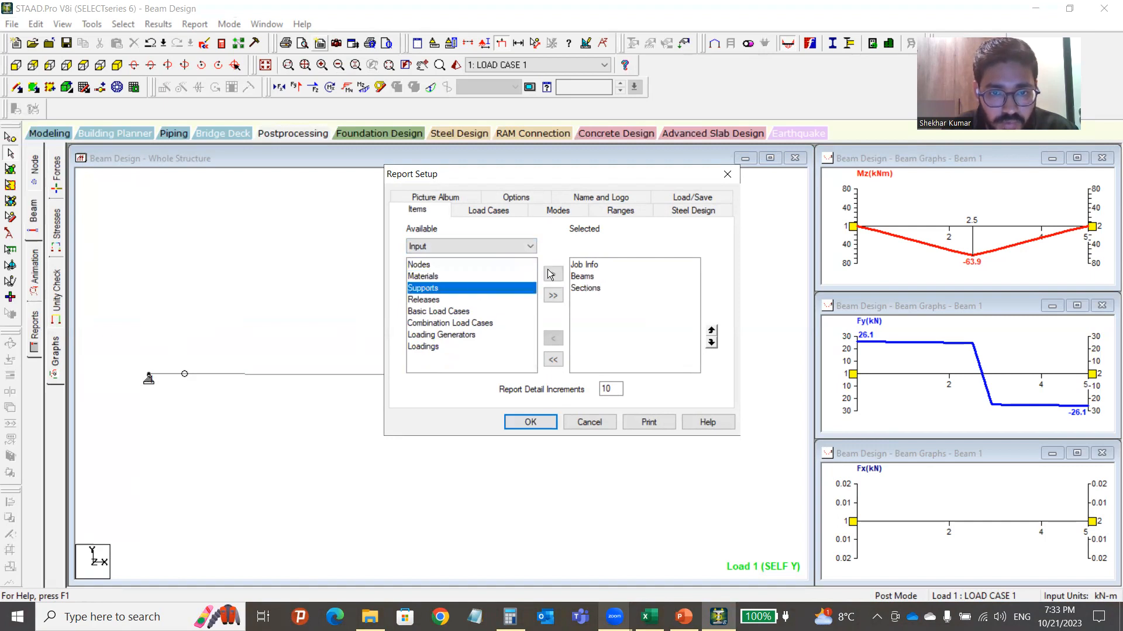
pyautogui.click(553, 273)
# Add Basic Load Cases, Materials and Loadings to the report items.
pyautogui.click(438, 300)
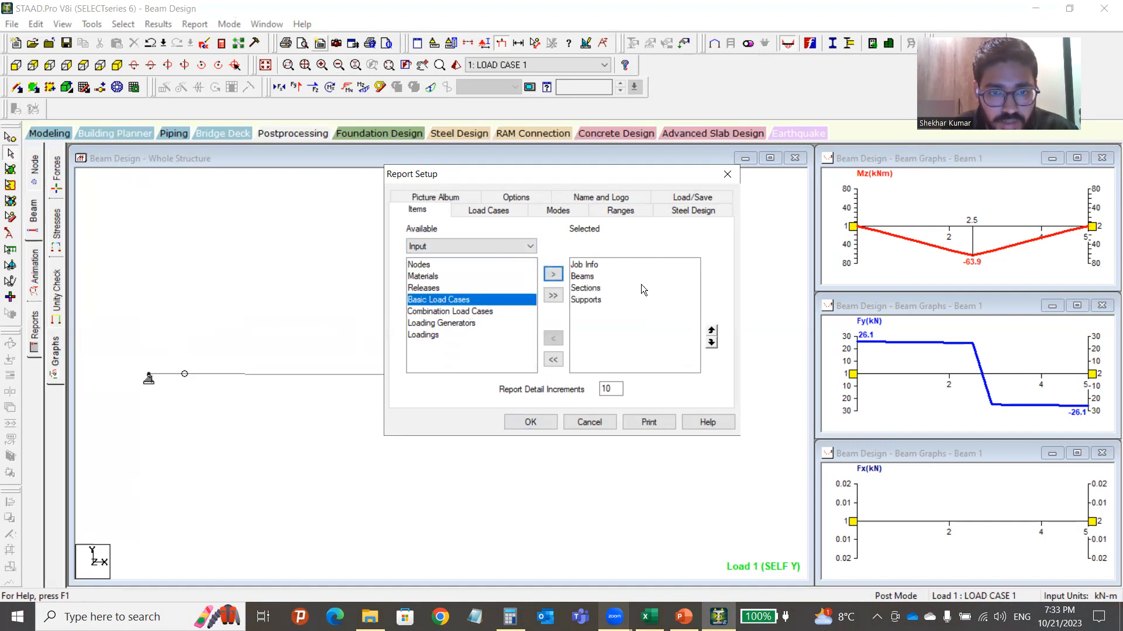
pyautogui.click(552, 273)
pyautogui.click(424, 277)
pyautogui.click(552, 273)
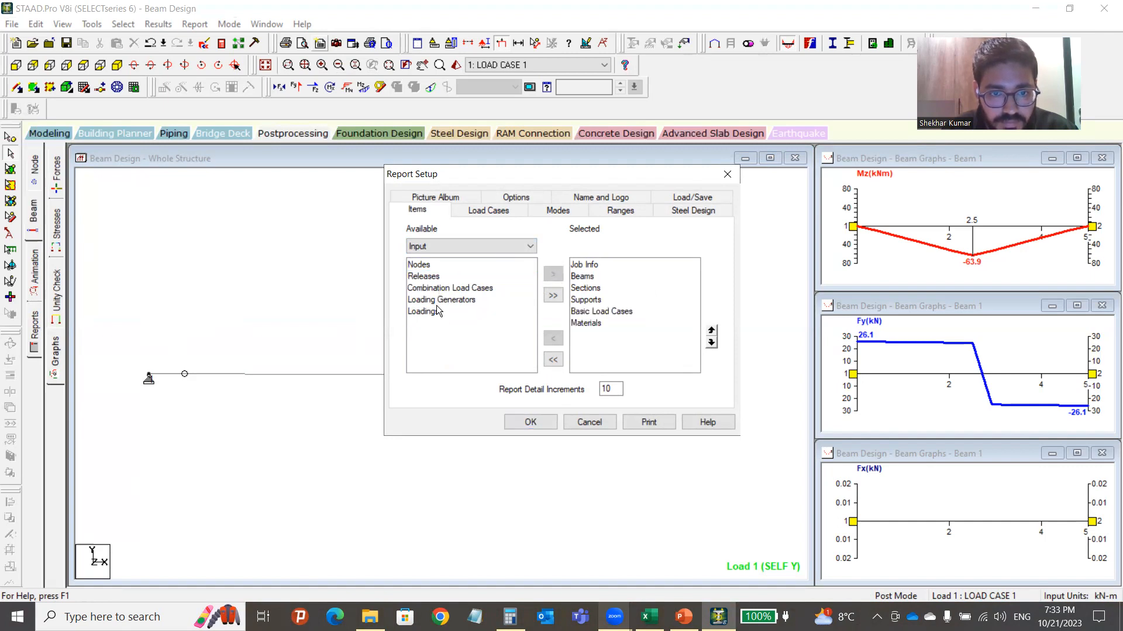
pyautogui.click(438, 311)
pyautogui.click(552, 273)
pyautogui.click(451, 247)
pyautogui.click(473, 267)
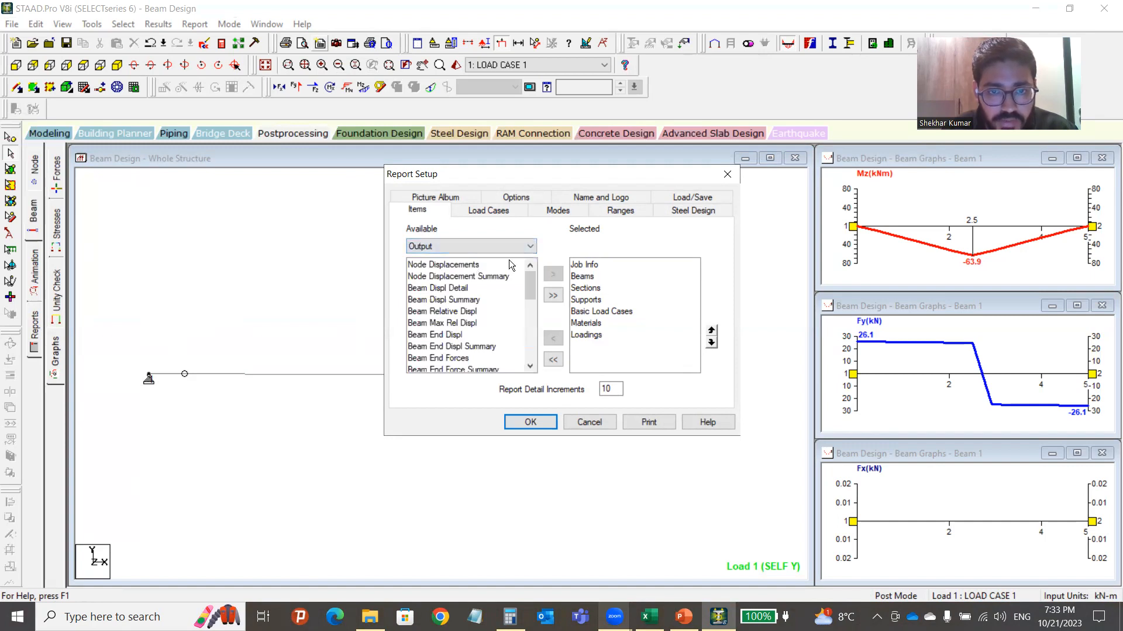
# Add Beam Displ Summary, Beam End Force Summary and Beam Force Detail Summary to the report.
pyautogui.click(453, 266)
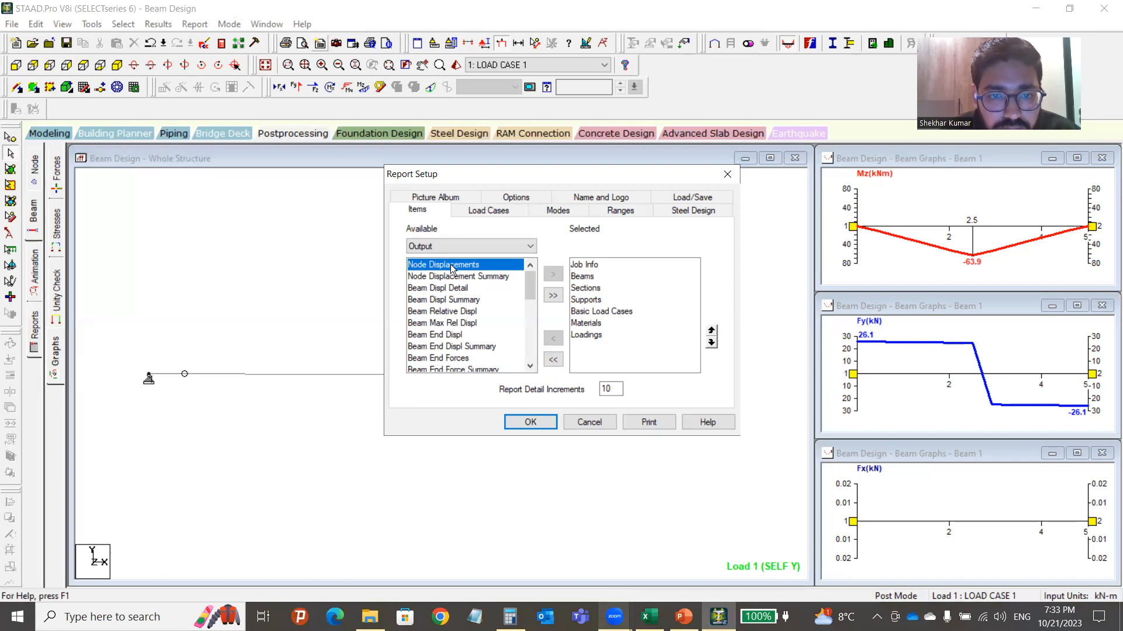
pyautogui.click(455, 278)
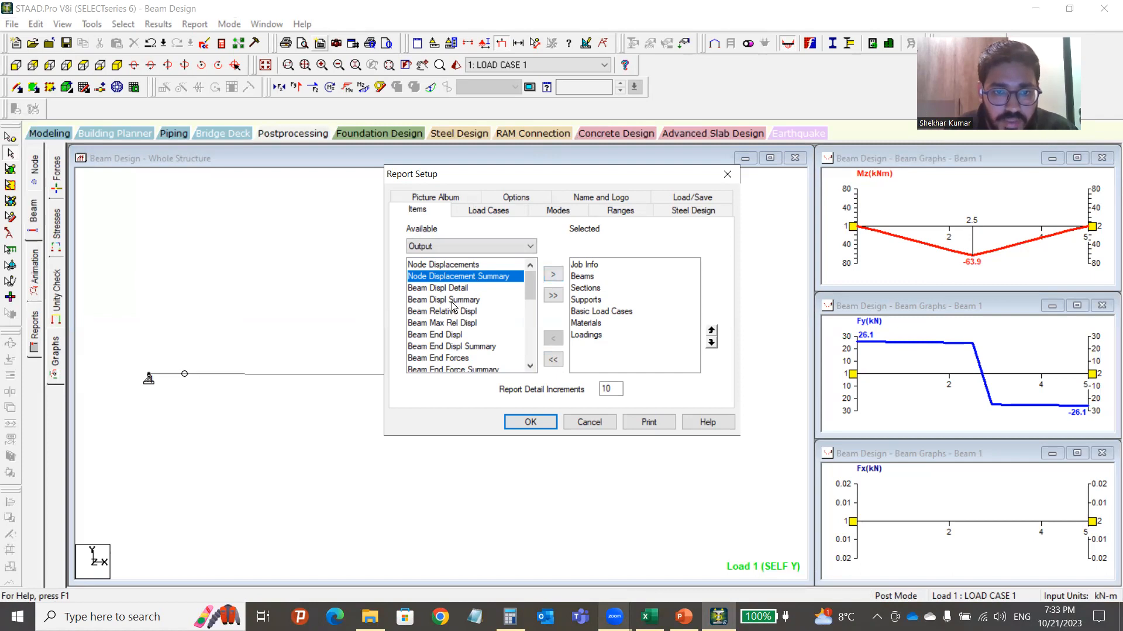
pyautogui.click(452, 300)
pyautogui.click(553, 275)
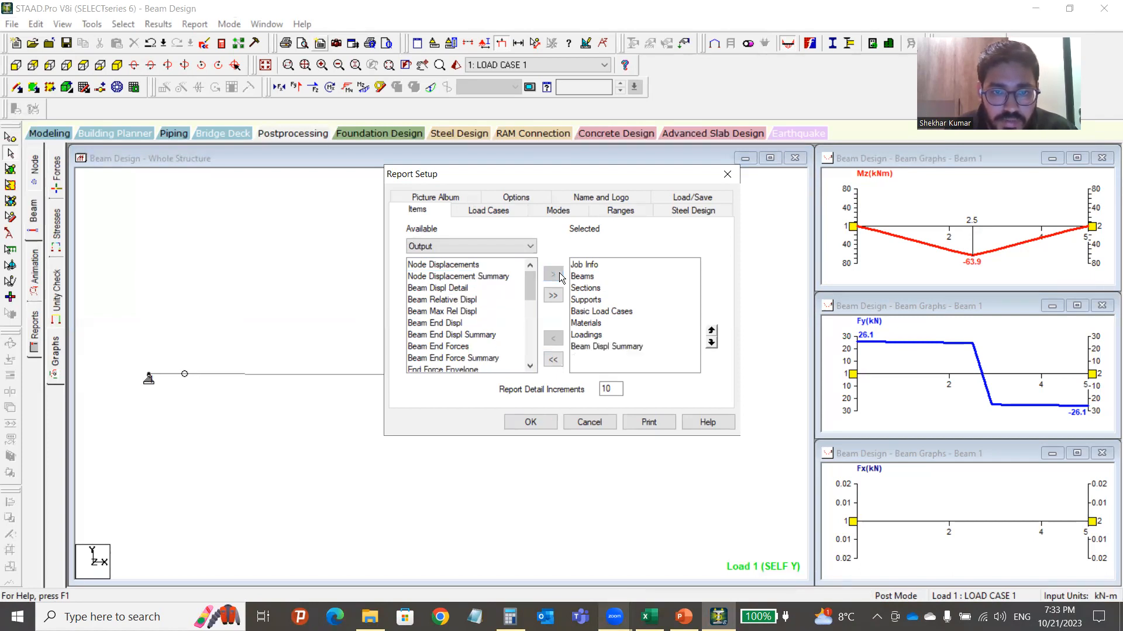
pyautogui.moveTo(531, 284); pyautogui.dragTo(531, 298)
pyautogui.click(450, 311)
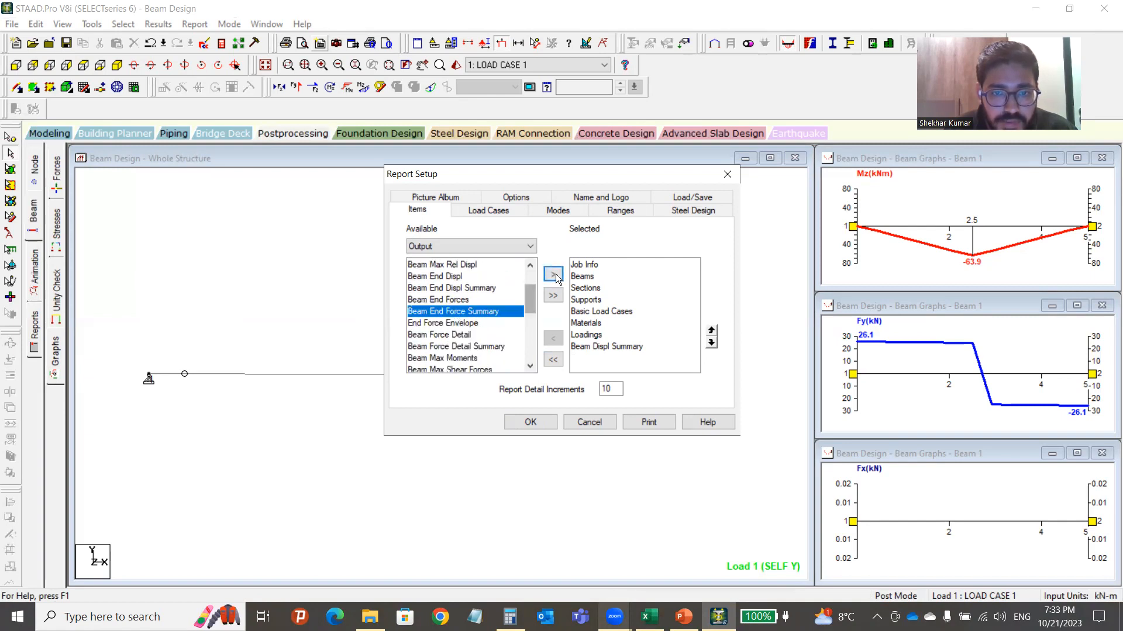
pyautogui.click(553, 274)
pyautogui.click(468, 334)
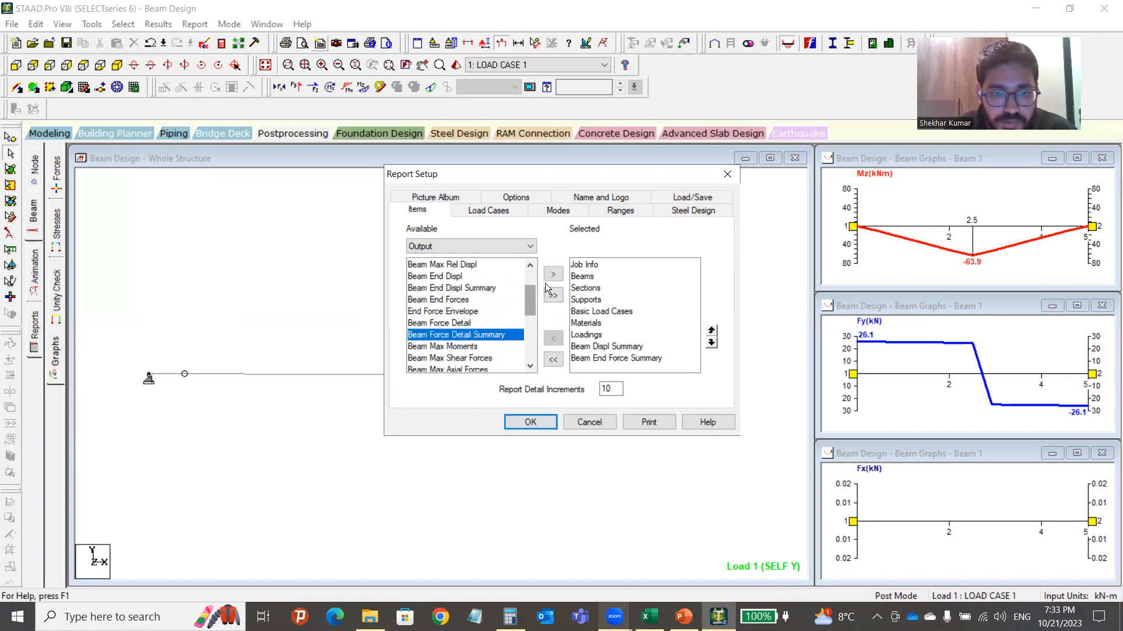
pyautogui.click(553, 273)
# Add Beam Max Moments, Beam Max Shear Forces, Reactions and Reaction Summary to the report.
pyautogui.click(459, 338)
pyautogui.click(553, 274)
pyautogui.click(468, 335)
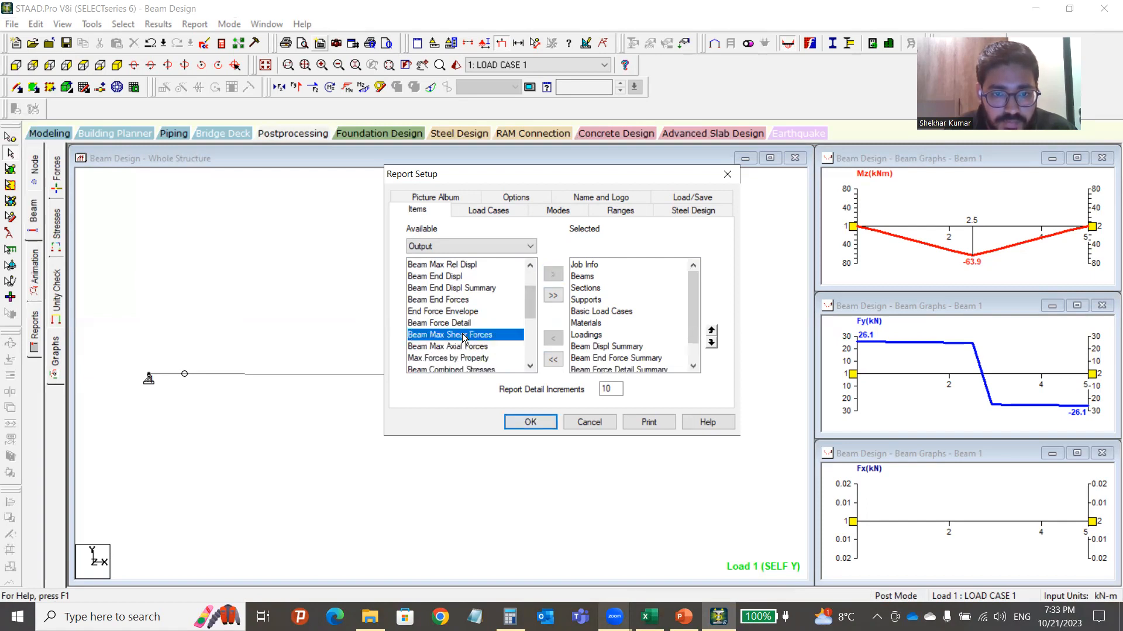
pyautogui.click(552, 273)
pyautogui.moveTo(531, 313); pyautogui.dragTo(531, 344)
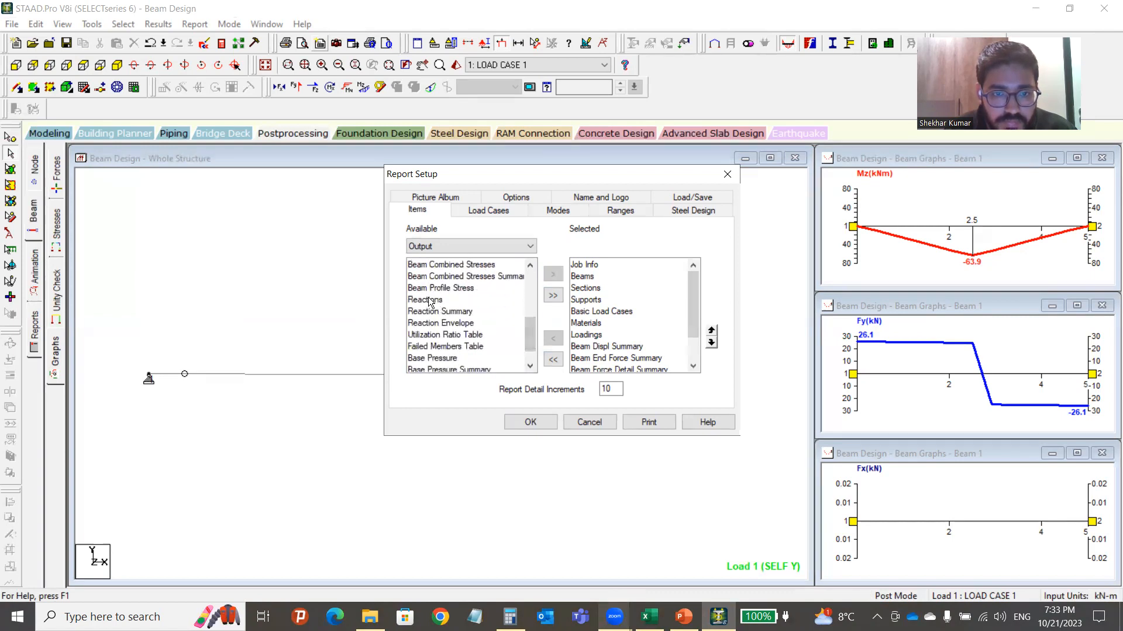
pyautogui.click(432, 299)
pyautogui.click(552, 274)
pyautogui.click(485, 302)
pyautogui.click(553, 273)
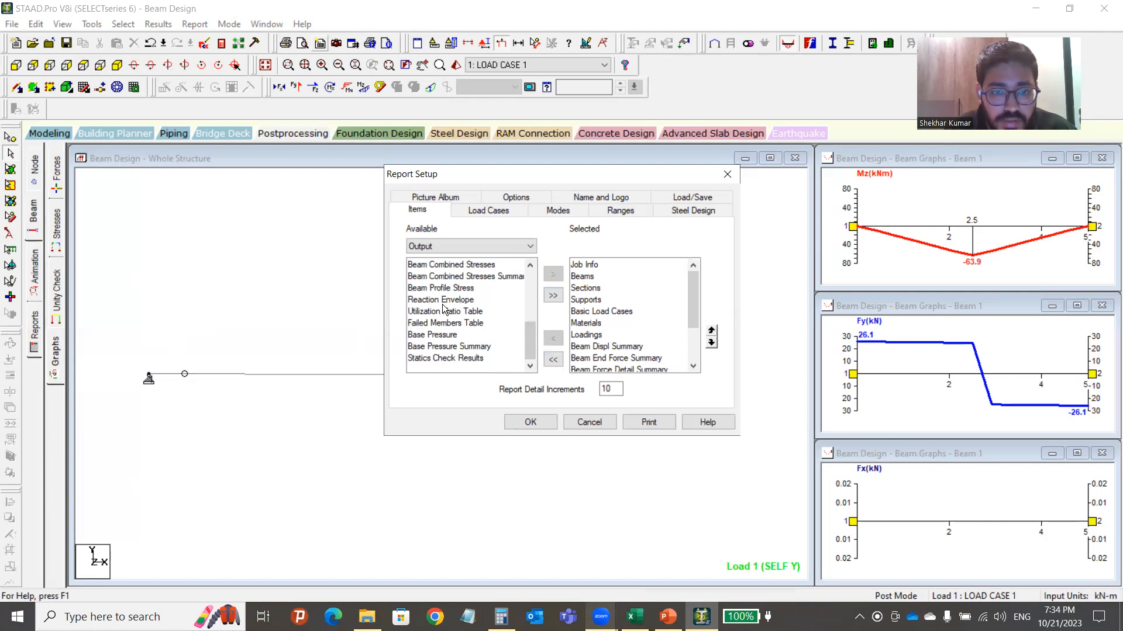
# Add the Utilization Ratio Table to the report items.
pyautogui.click(445, 312)
pyautogui.click(552, 274)
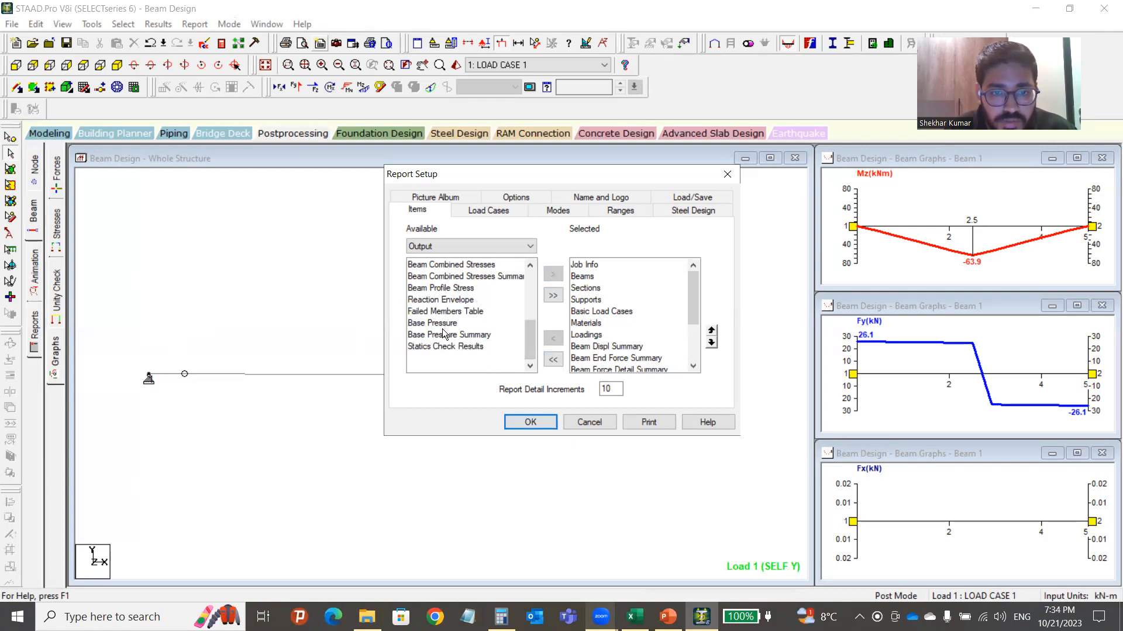
pyautogui.click(439, 324)
pyautogui.click(443, 335)
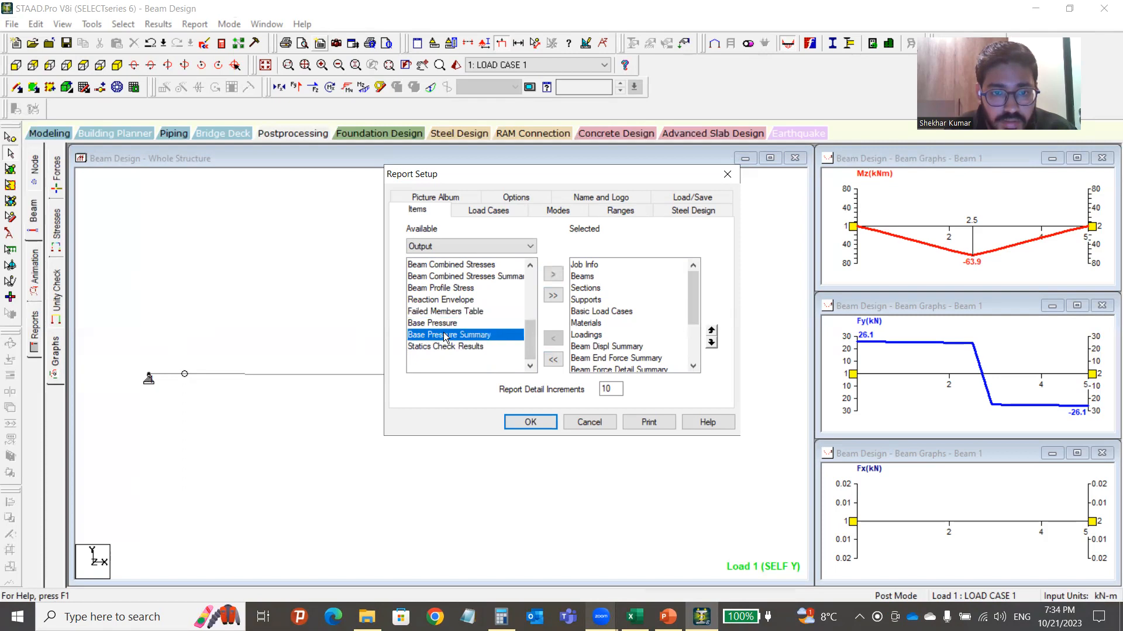
pyautogui.click(443, 347)
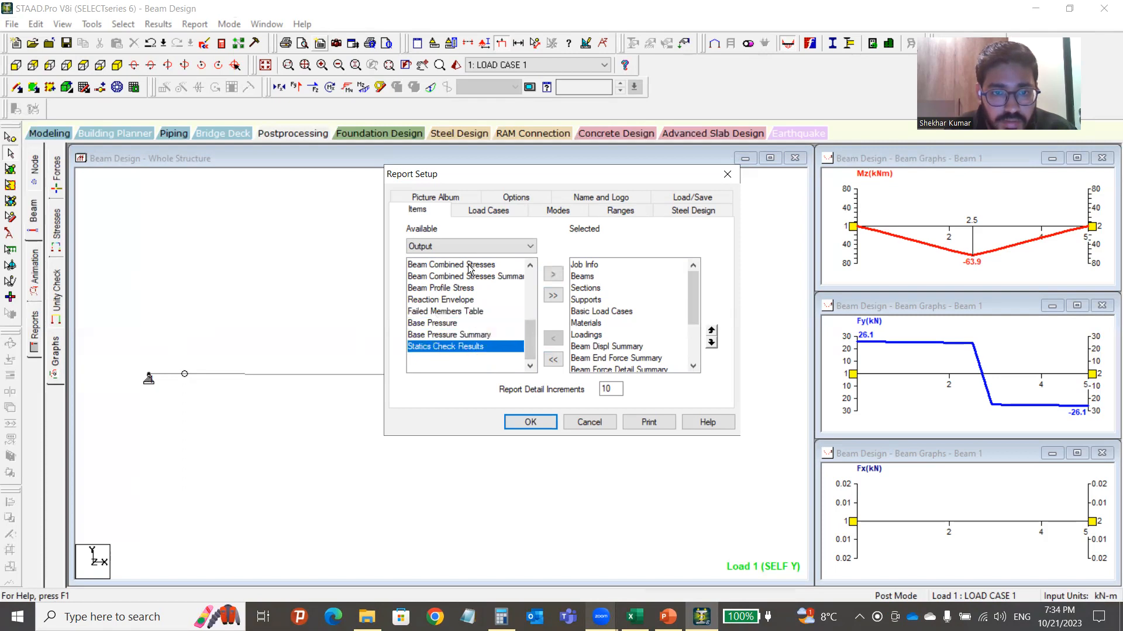
pyautogui.click(500, 247)
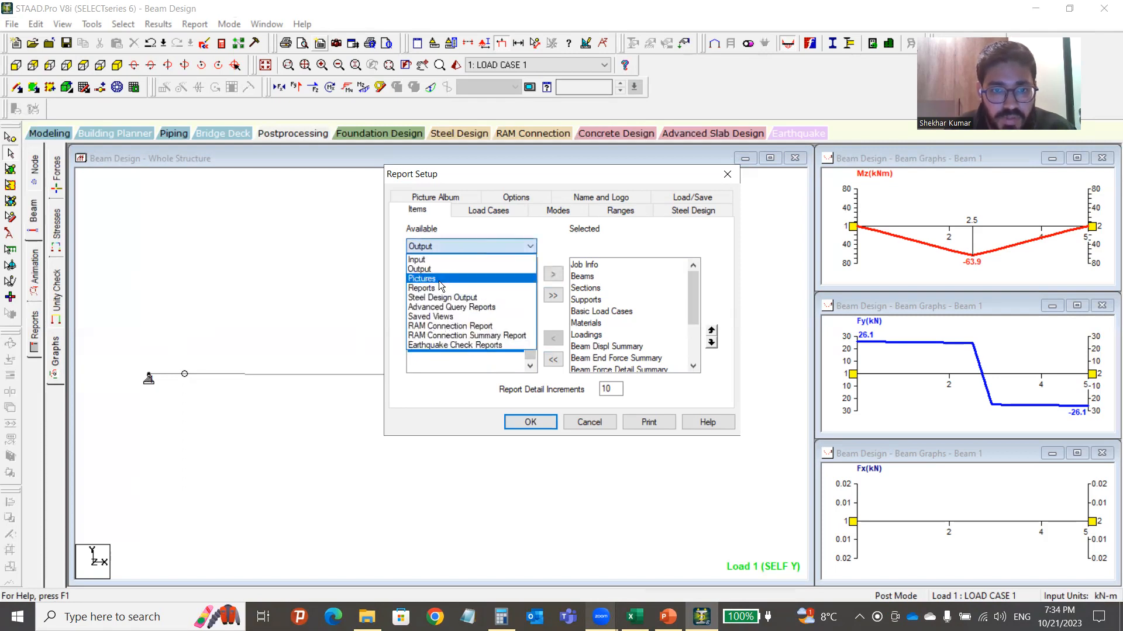
pyautogui.click(433, 279)
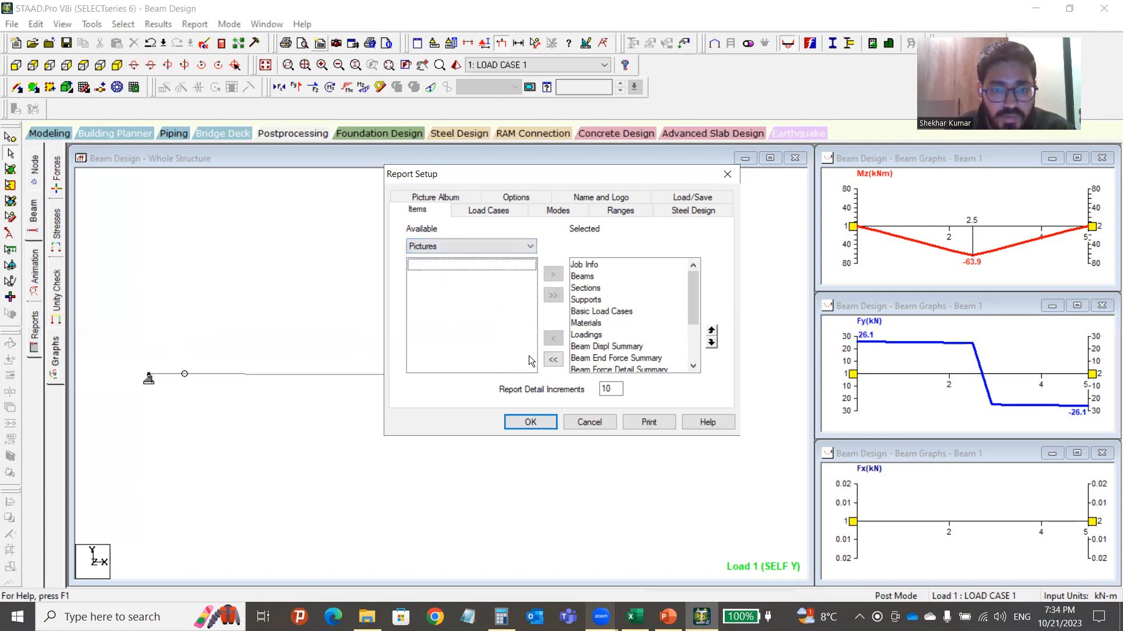
# Confirm the report setup and capture the whole-structure load view as Picture 1.
pyautogui.click(531, 422)
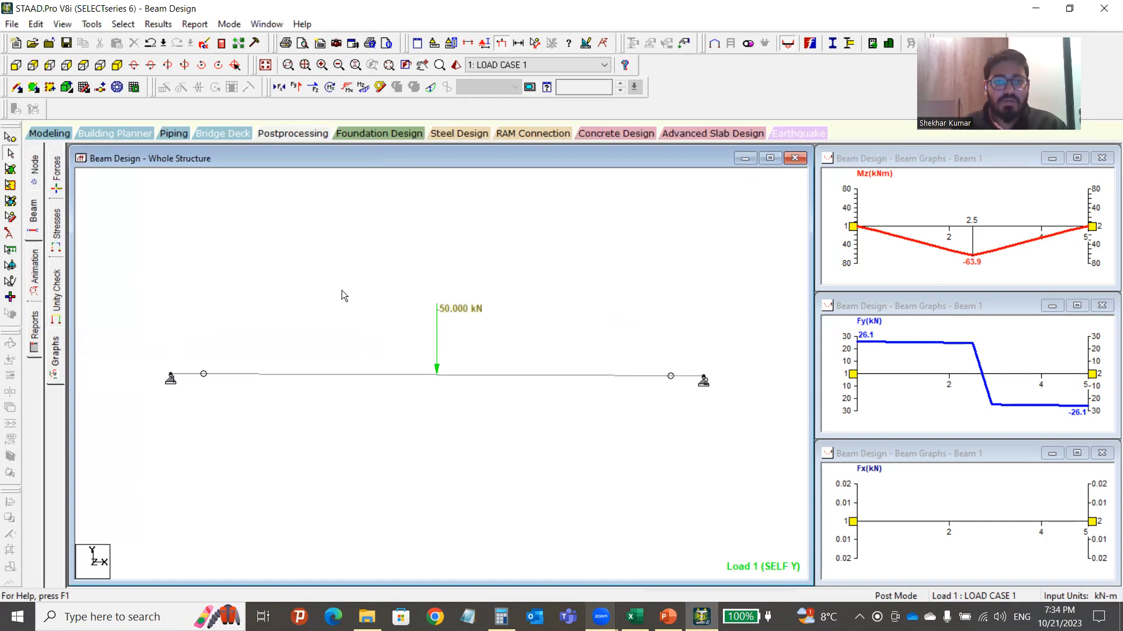
pyautogui.click(337, 44)
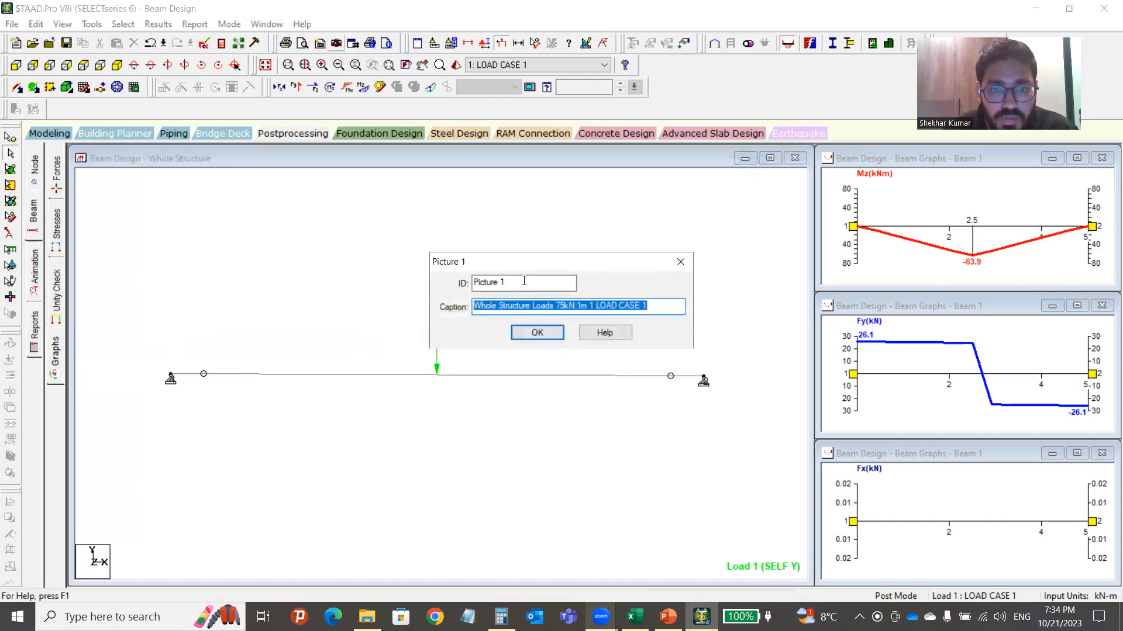
pyautogui.click(536, 333)
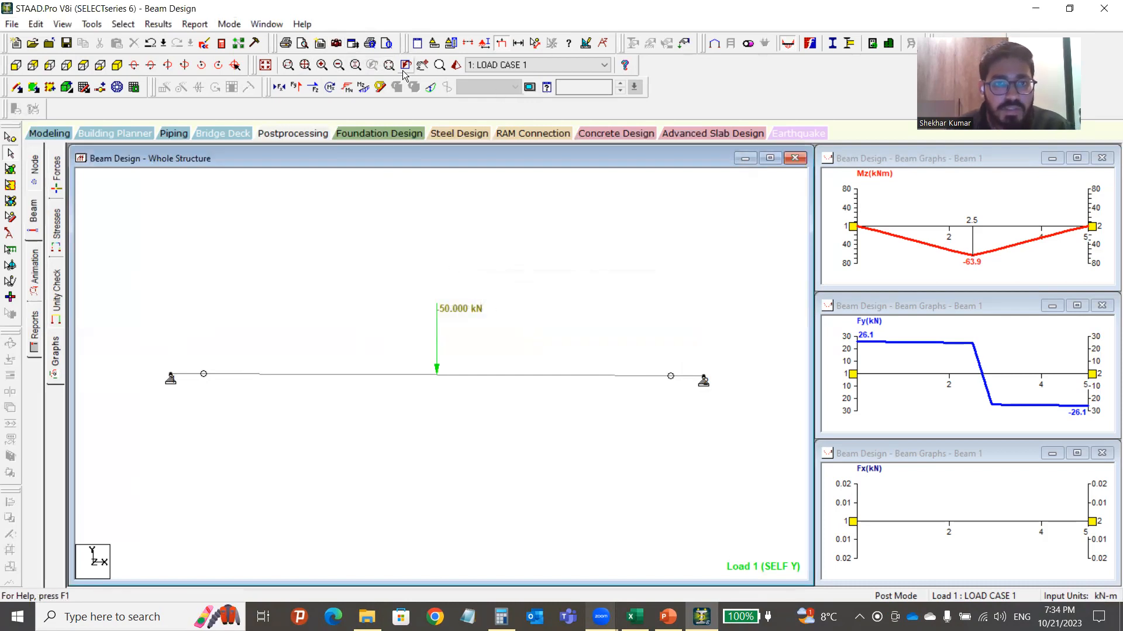
# Capture a tilted 3D rendered view of the beam as Picture 2, captioned '3D Rendered View'.
pyautogui.click(456, 65)
pyautogui.scroll(5, 542, 318)
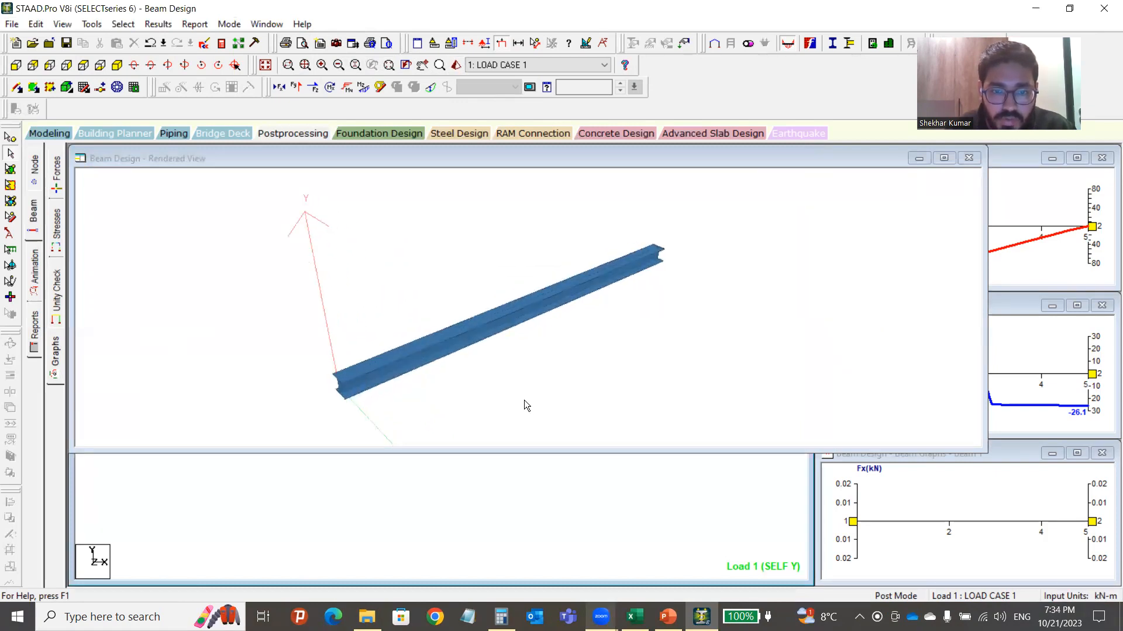
pyautogui.click(539, 451)
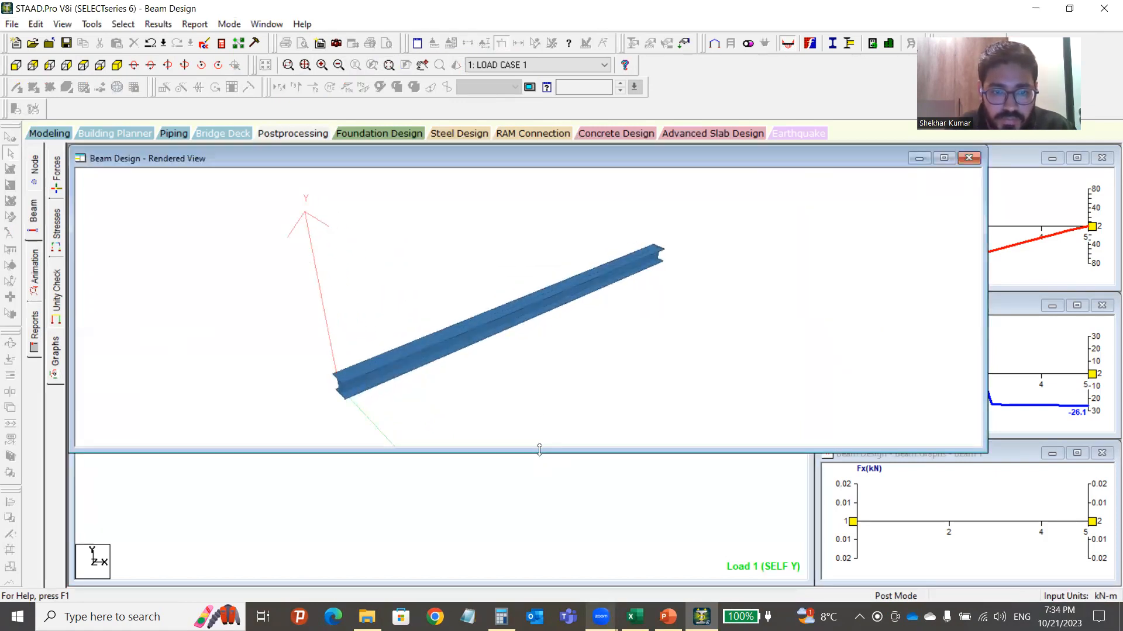
pyautogui.moveTo(539, 449); pyautogui.dragTo(539, 560)
pyautogui.moveTo(482, 380); pyautogui.dragTo(505, 354)
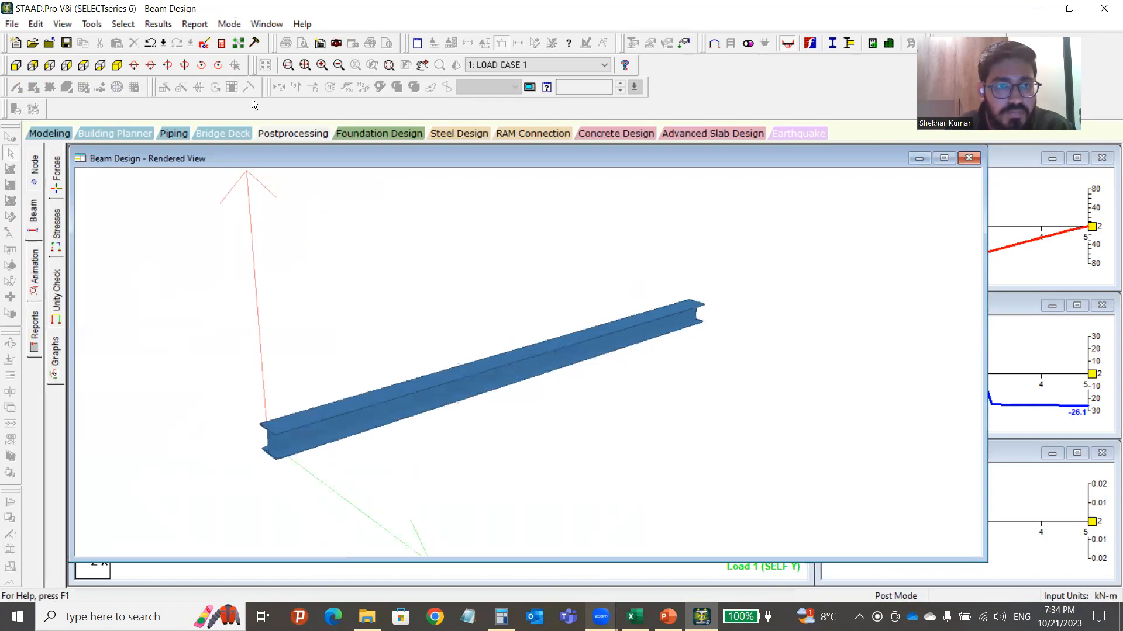
pyautogui.click(336, 42)
pyautogui.click(524, 333)
pyautogui.click(968, 159)
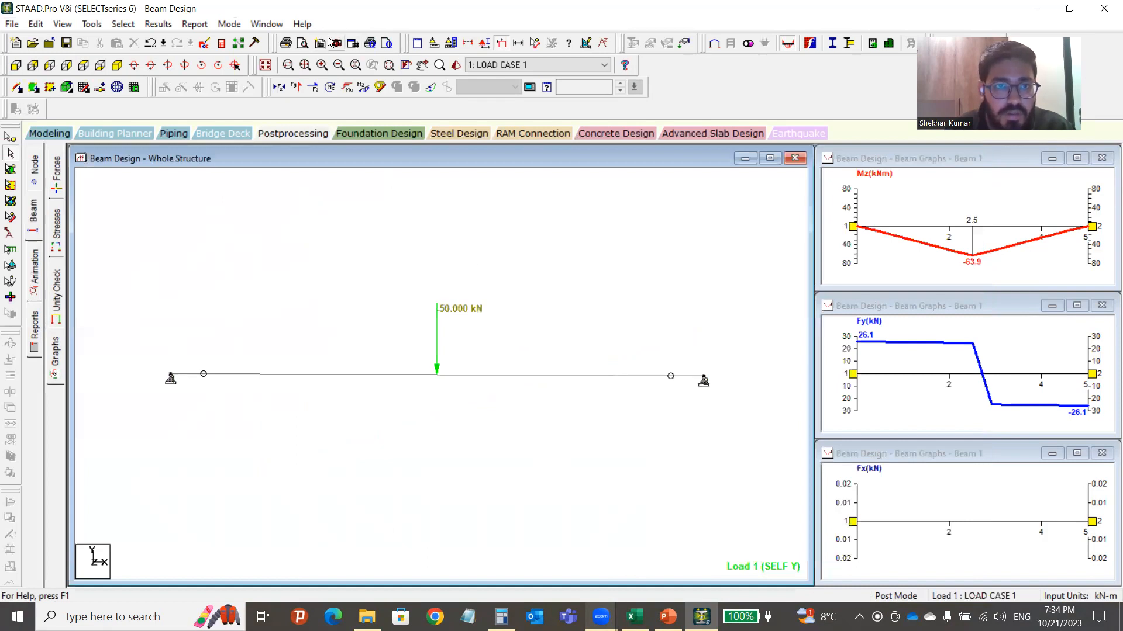
# Add Picture 1 and Picture 2 to the report contents in Report Setup.
pyautogui.click(353, 43)
pyautogui.click(458, 247)
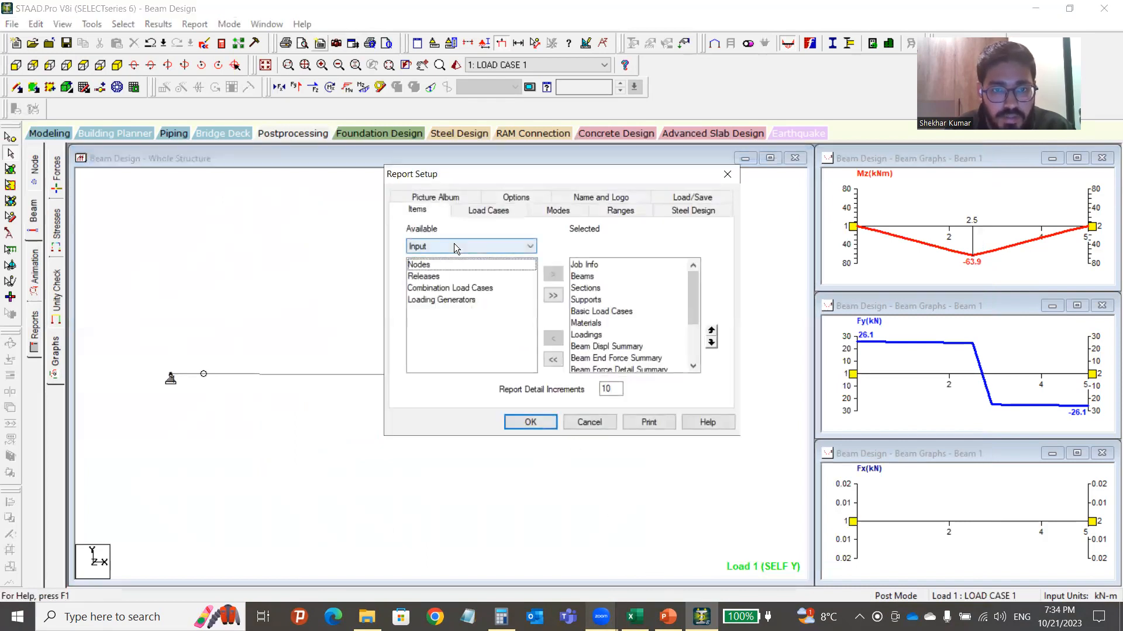
pyautogui.click(429, 278)
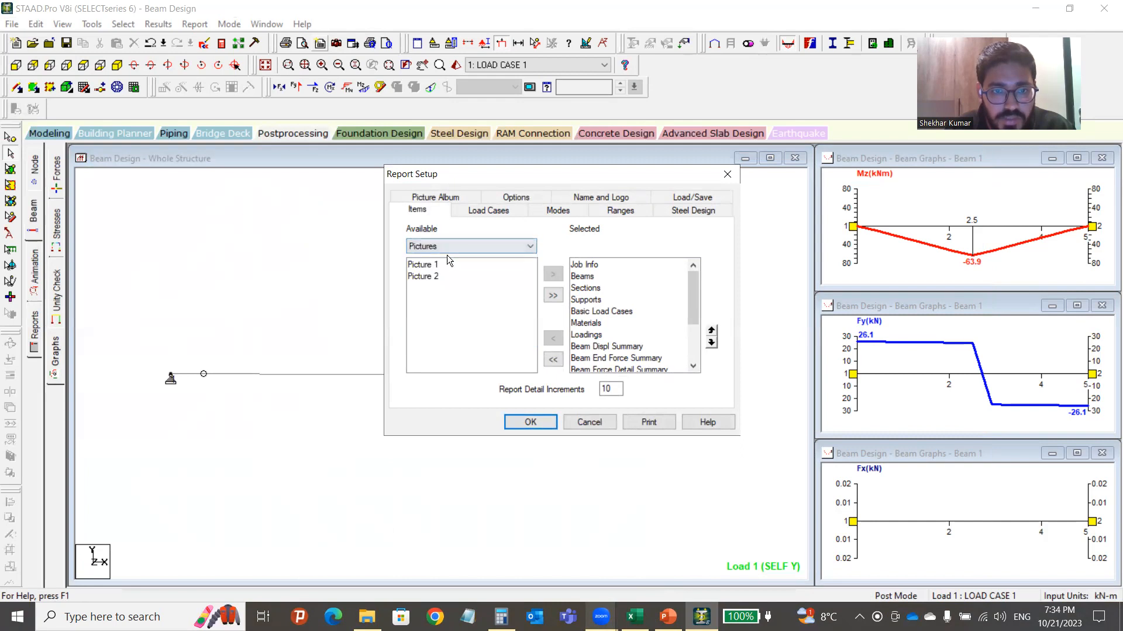
pyautogui.click(449, 265)
pyautogui.click(553, 295)
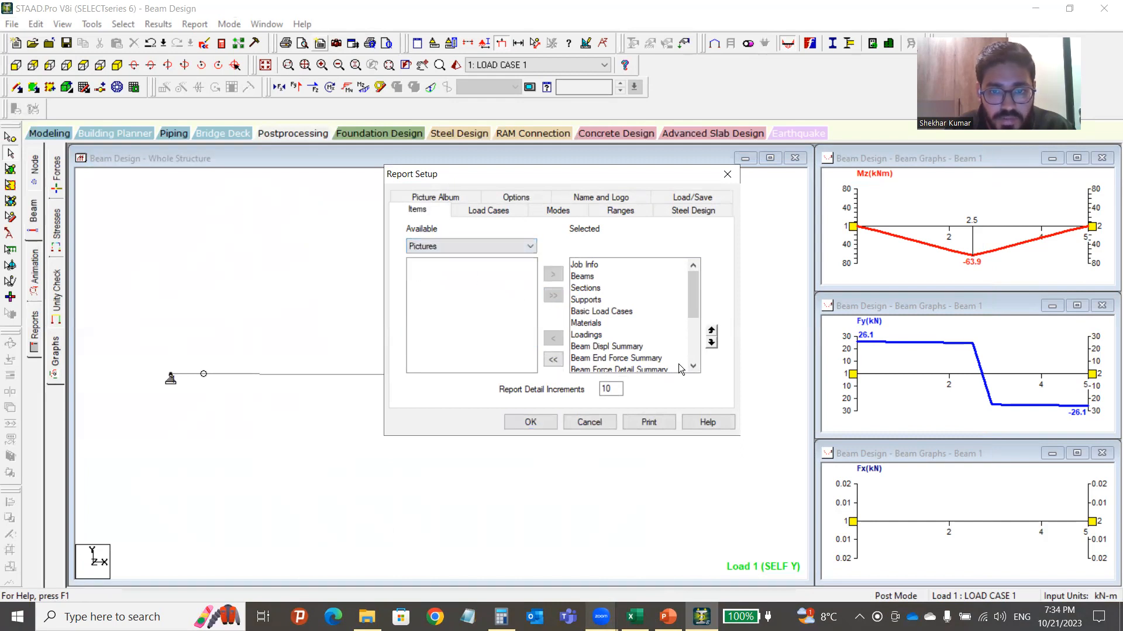
pyautogui.scroll(-3, 643, 310)
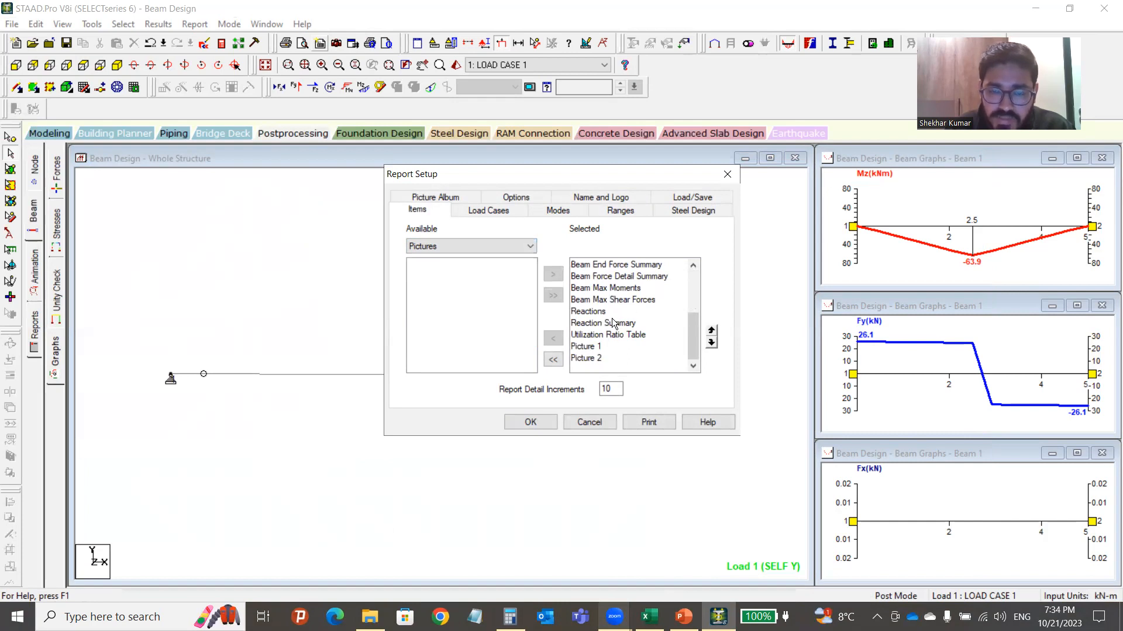
pyautogui.scroll(3, 614, 323)
pyautogui.scroll(-3, 626, 338)
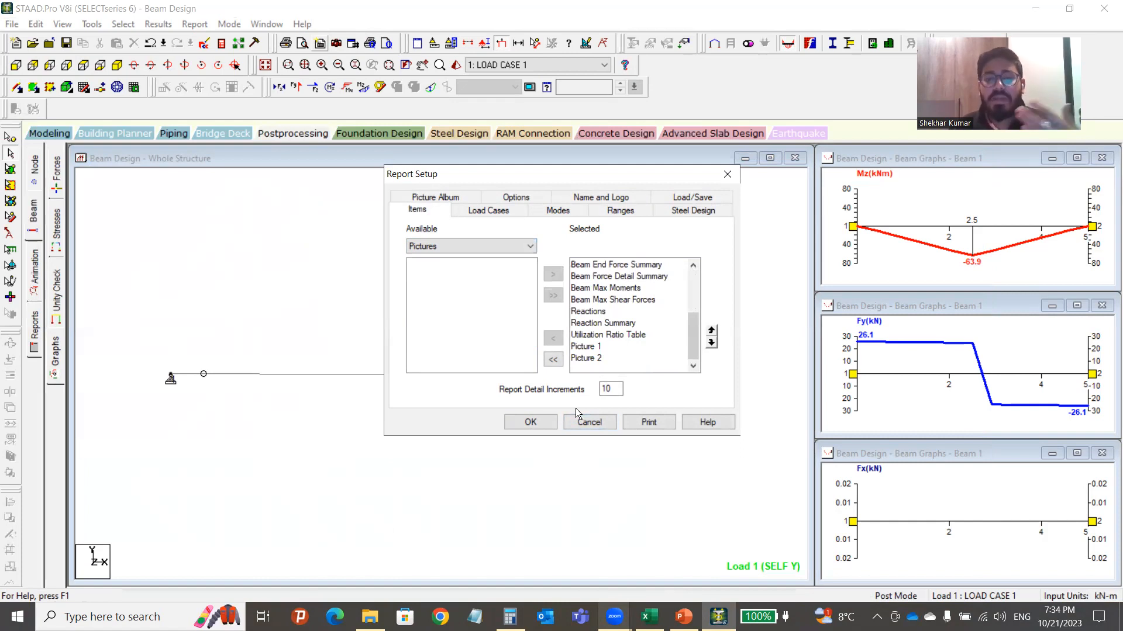
# Confirm the report contents and bring up the Print dialog from Report Setup.
pyautogui.click(530, 423)
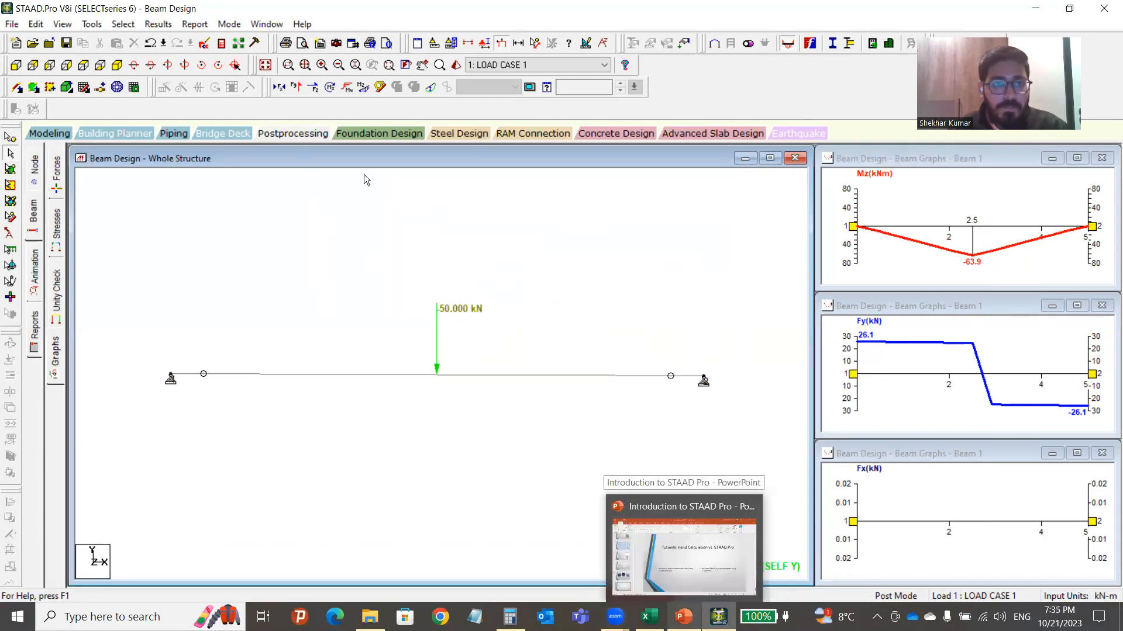
pyautogui.click(320, 43)
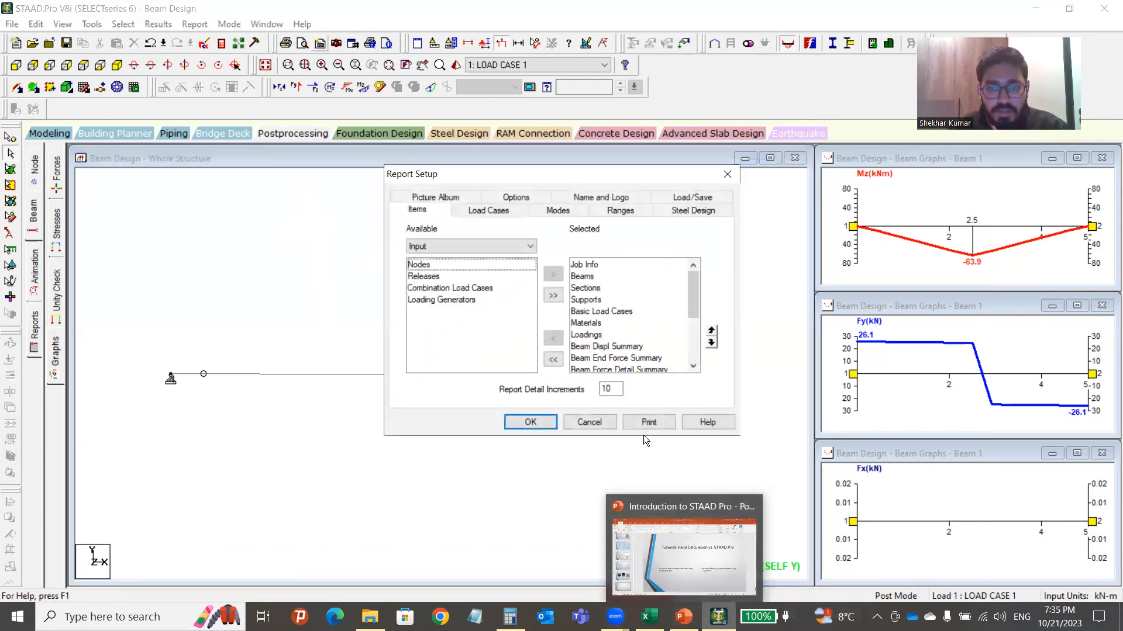
pyautogui.click(645, 422)
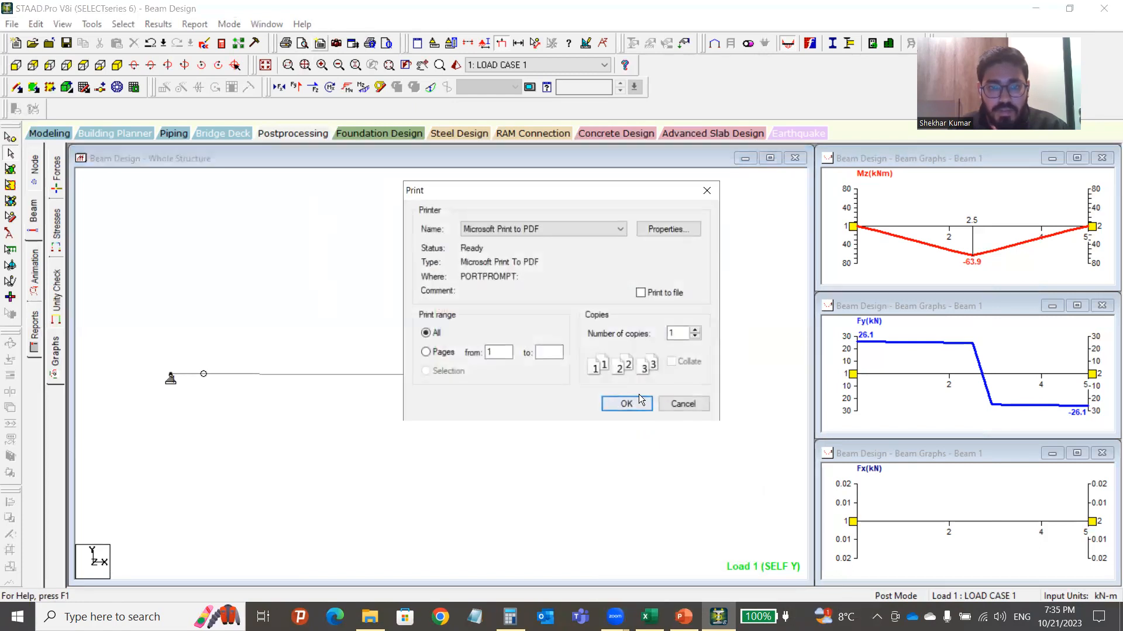
# Print the report with Microsoft Print to PDF, overwriting report.pdf.
pyautogui.click(474, 223)
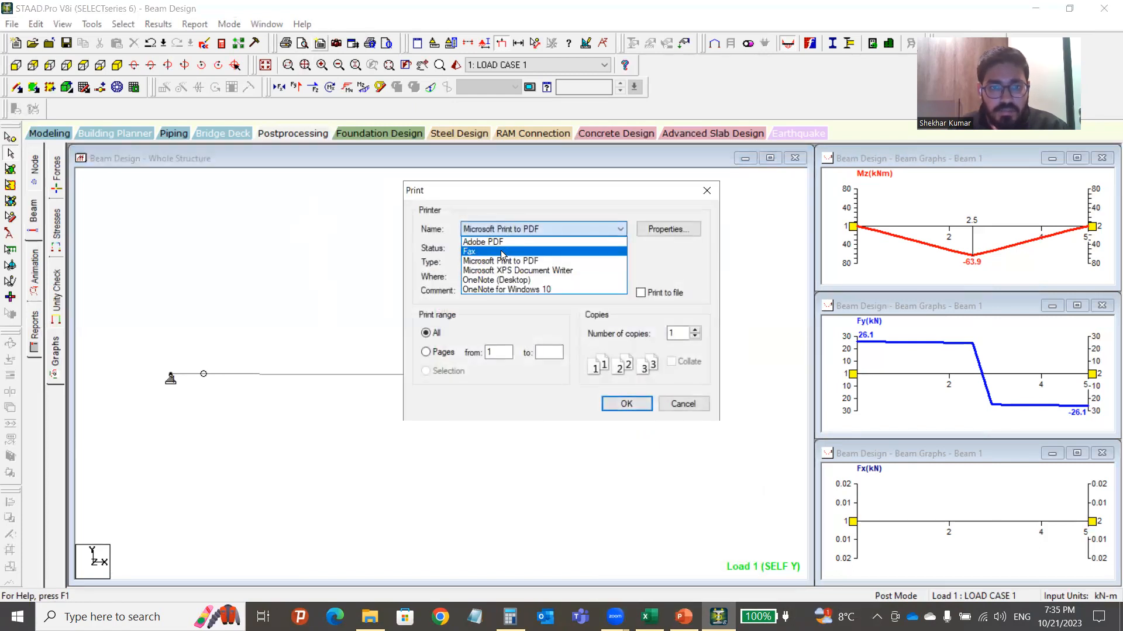
pyautogui.click(501, 264)
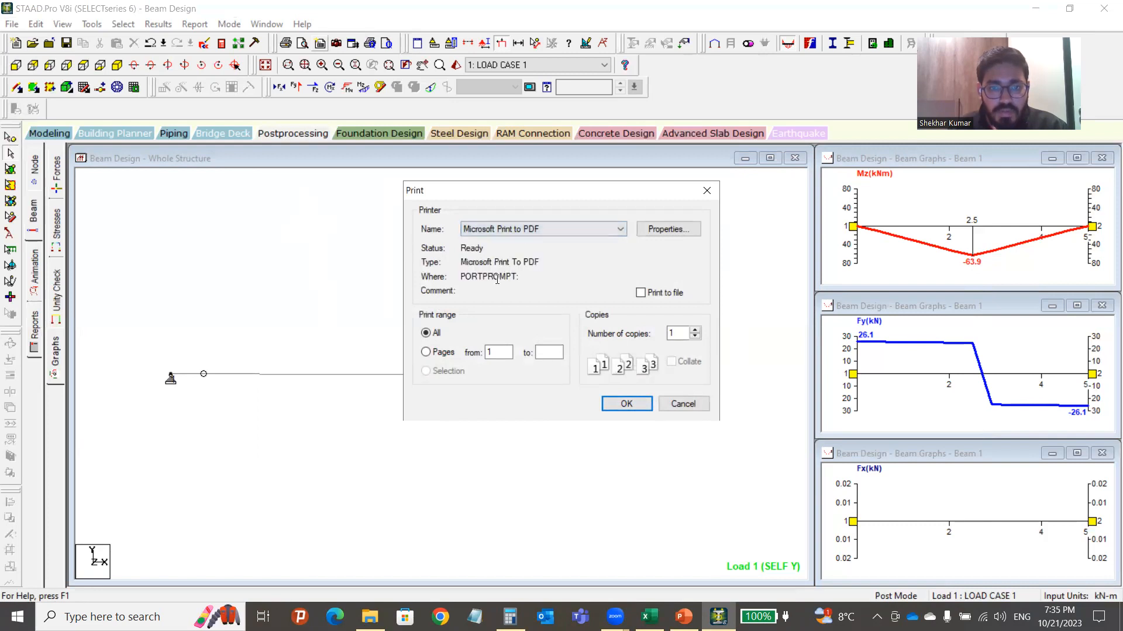
pyautogui.click(620, 403)
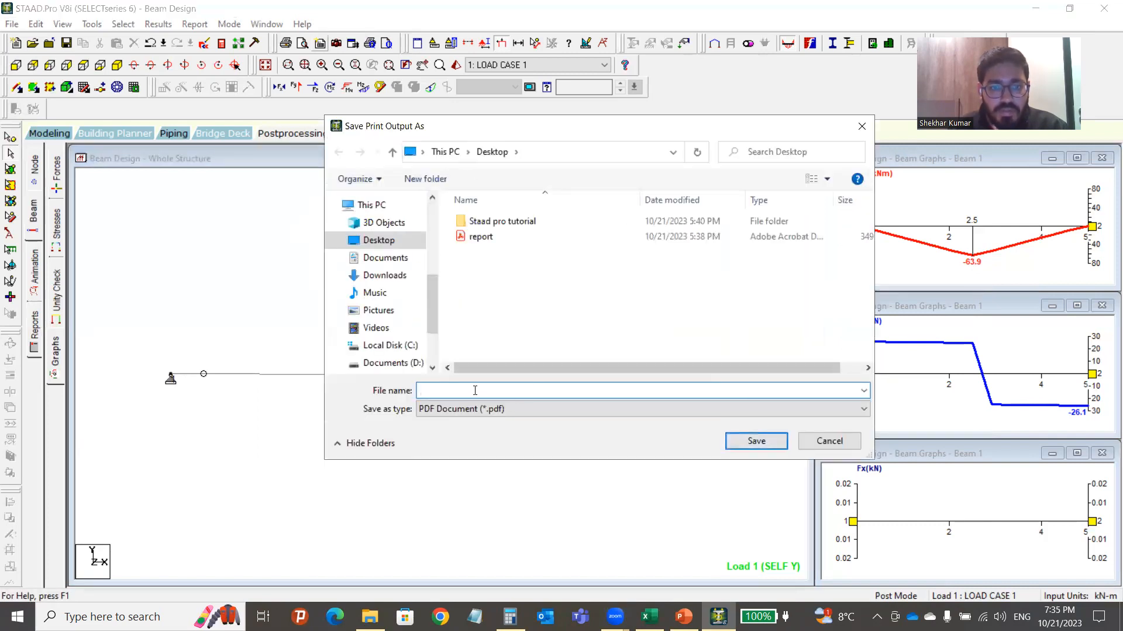
pyautogui.click(495, 238)
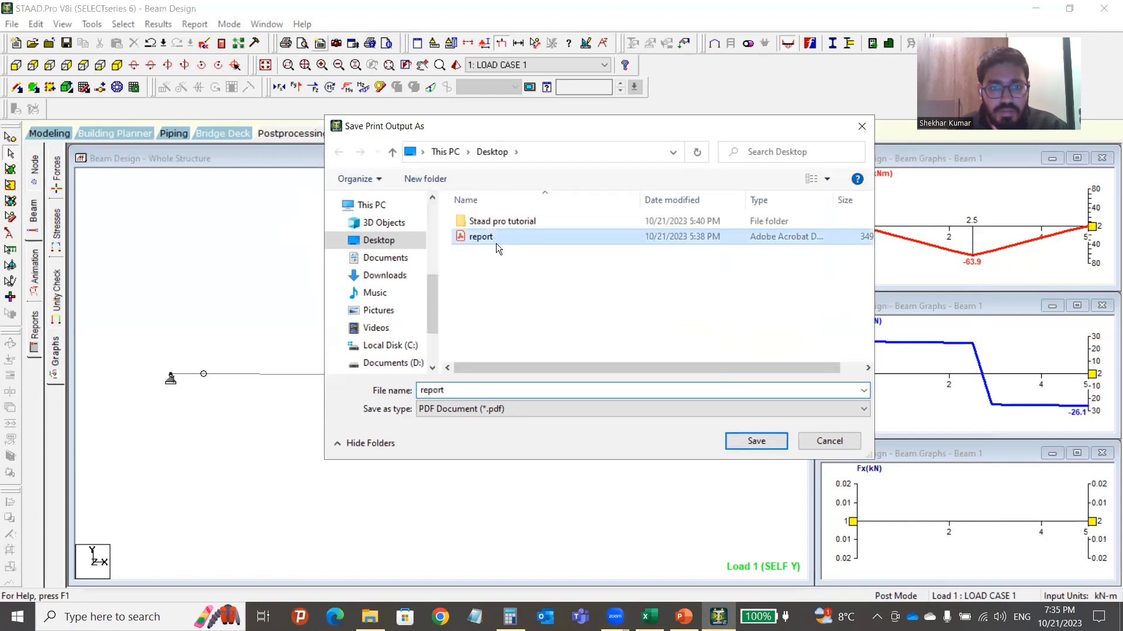
pyautogui.click(741, 449)
pyautogui.click(597, 312)
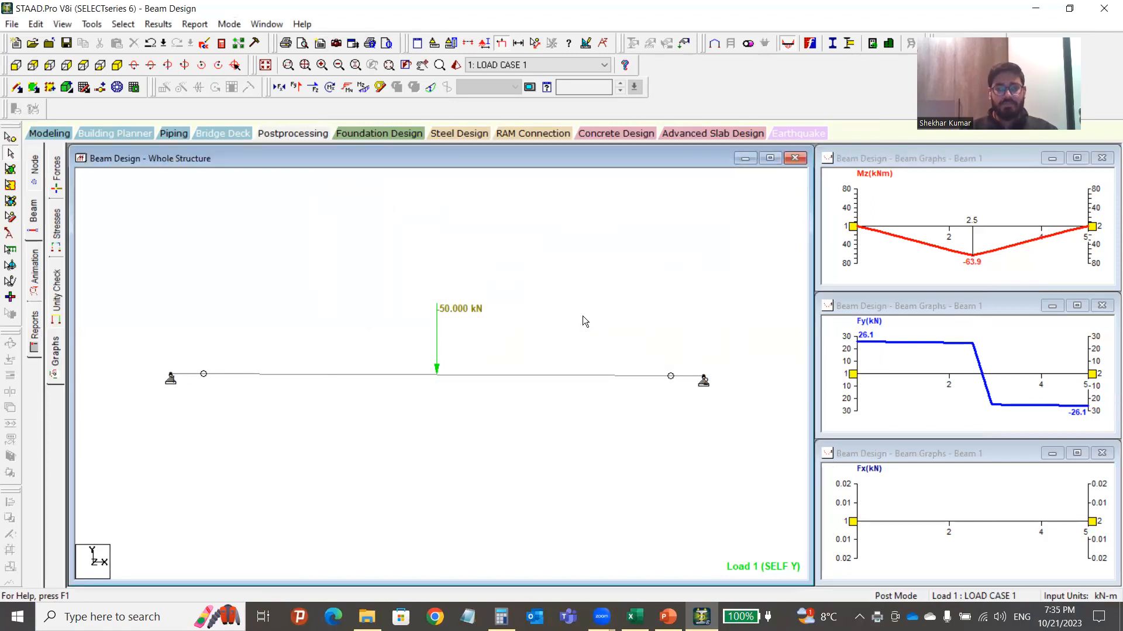
# Open report.pdf from the Desktop folder in File Explorer.
pyautogui.click(367, 617)
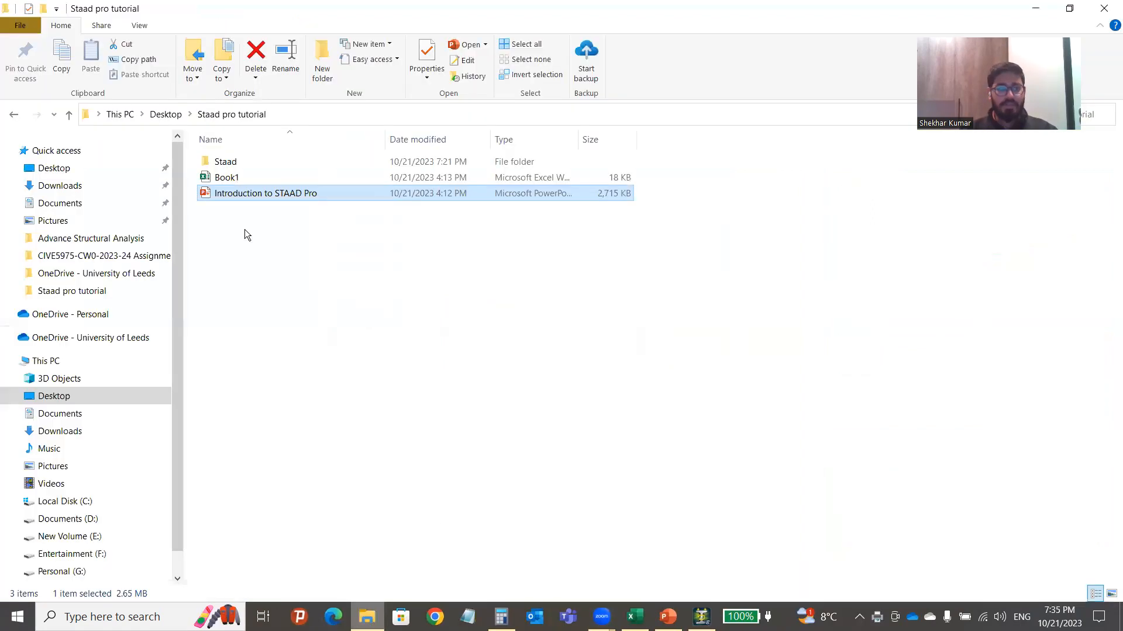
pyautogui.click(179, 116)
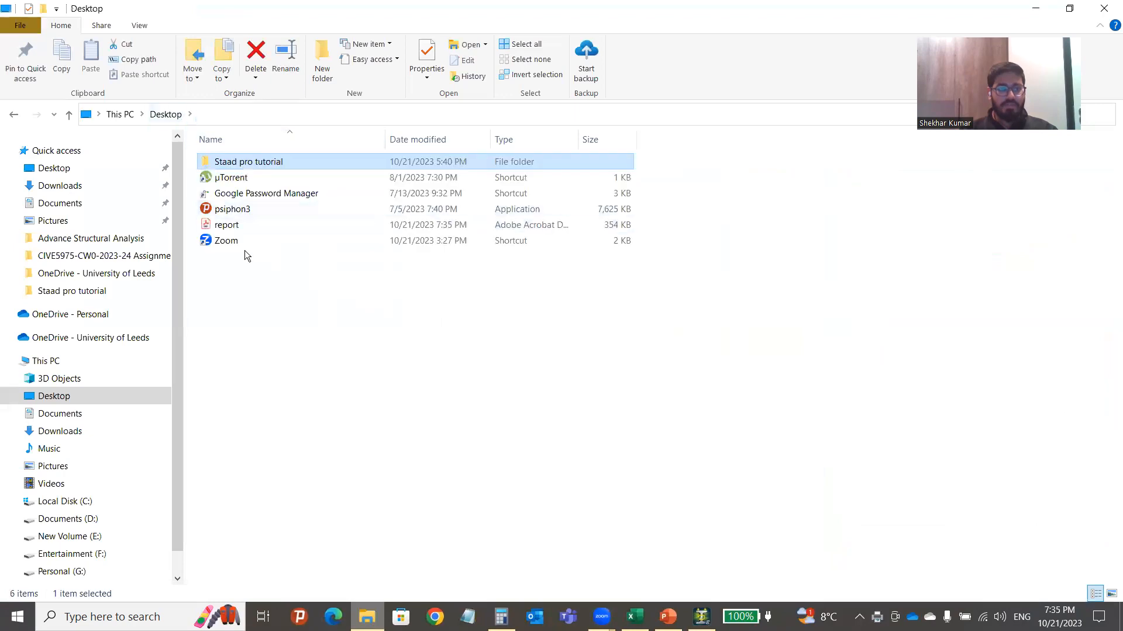
pyautogui.click(243, 228)
pyautogui.doubleClick(244, 228)
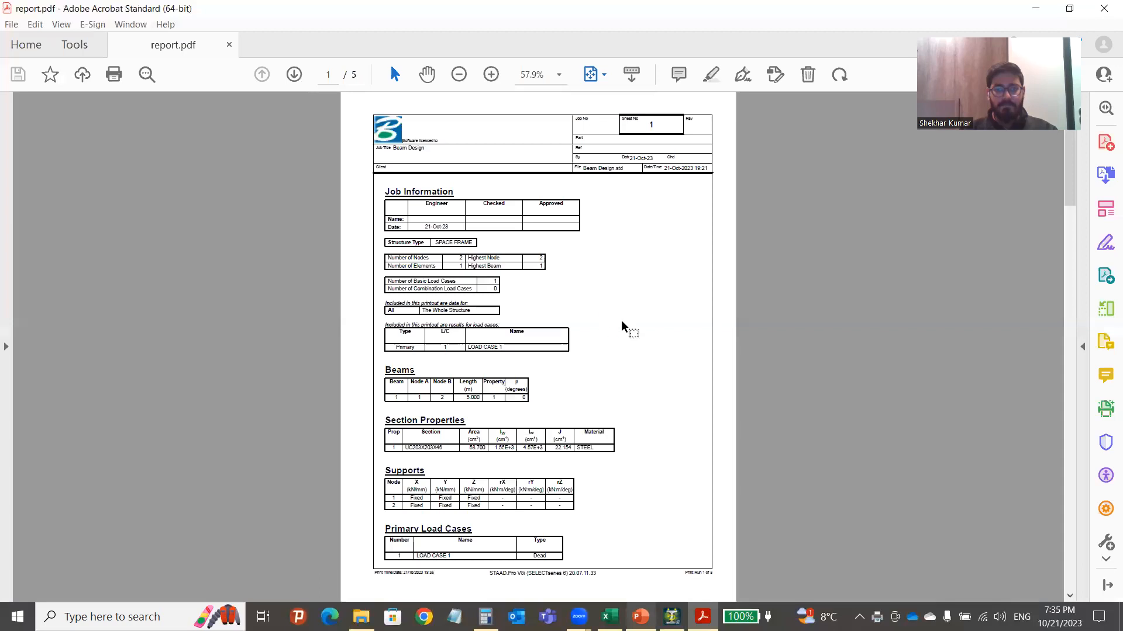
# Scroll the report in Acrobat and highlight the section name UC203X203X46.
pyautogui.keyDown('ctrl'); pyautogui.scroll(5, 432, 180); pyautogui.keyUp('ctrl')
pyautogui.keyDown('ctrl'); pyautogui.scroll(-2, 328, 269); pyautogui.keyUp('ctrl')
pyautogui.scroll(-5, 351, 292)
pyautogui.scroll(4, 386, 257)
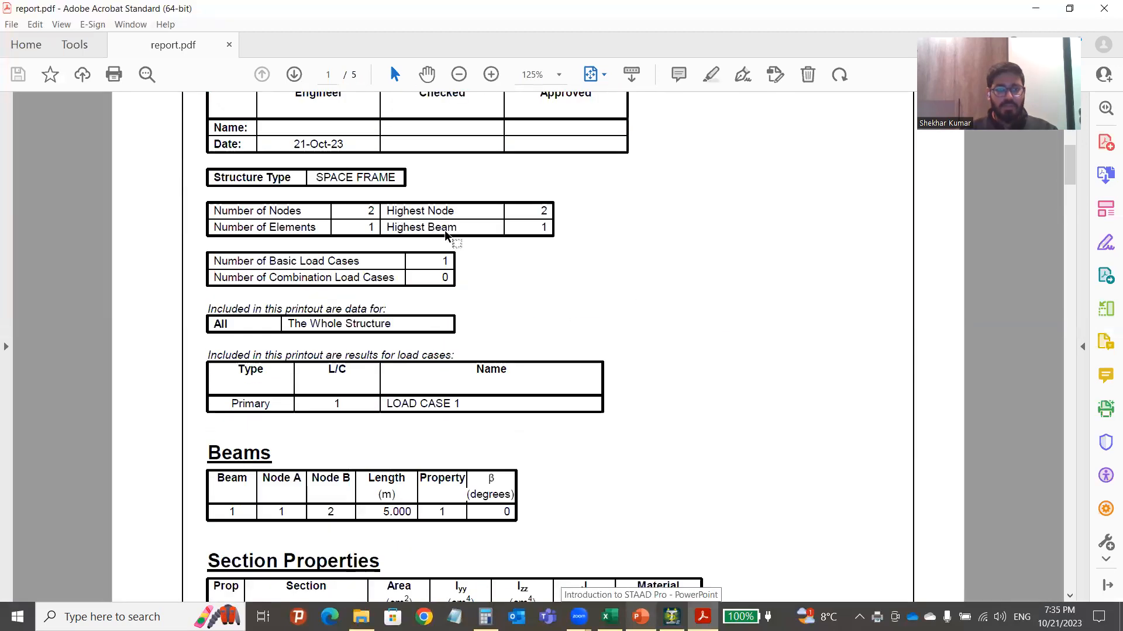
pyautogui.scroll(4, 447, 235)
pyautogui.moveTo(1071, 145); pyautogui.dragTo(1072, 218)
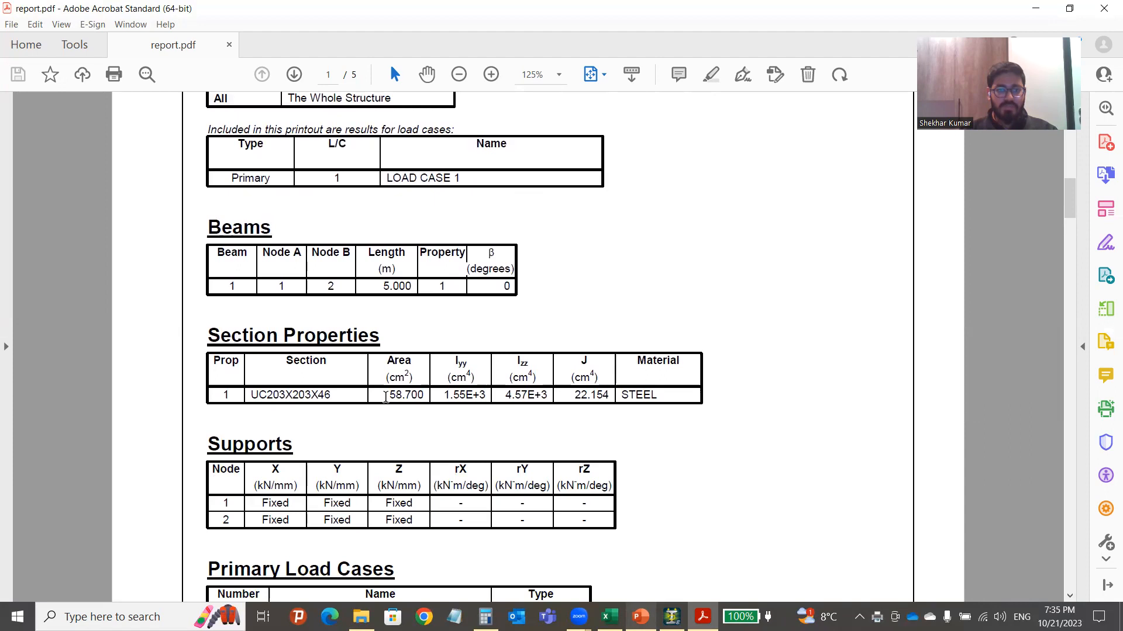
pyautogui.moveTo(337, 395); pyautogui.dragTo(253, 394)
pyautogui.click(386, 437)
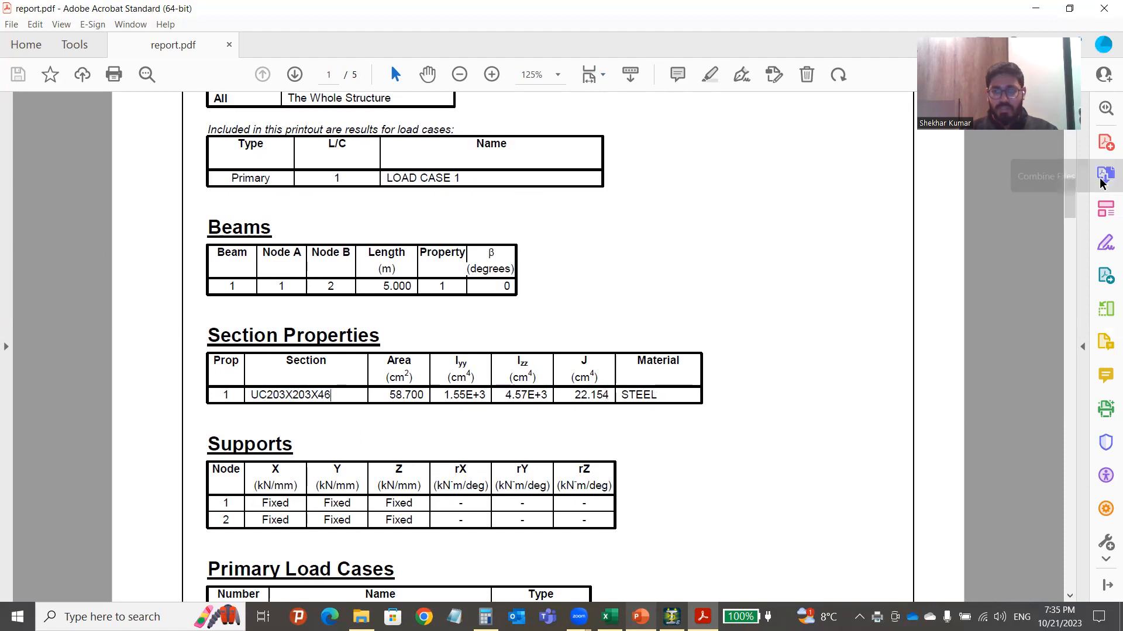
# Highlight STEEL and the E values 205.000 and 197.930 in the Materials table.
pyautogui.moveTo(1072, 195); pyautogui.dragTo(1072, 219)
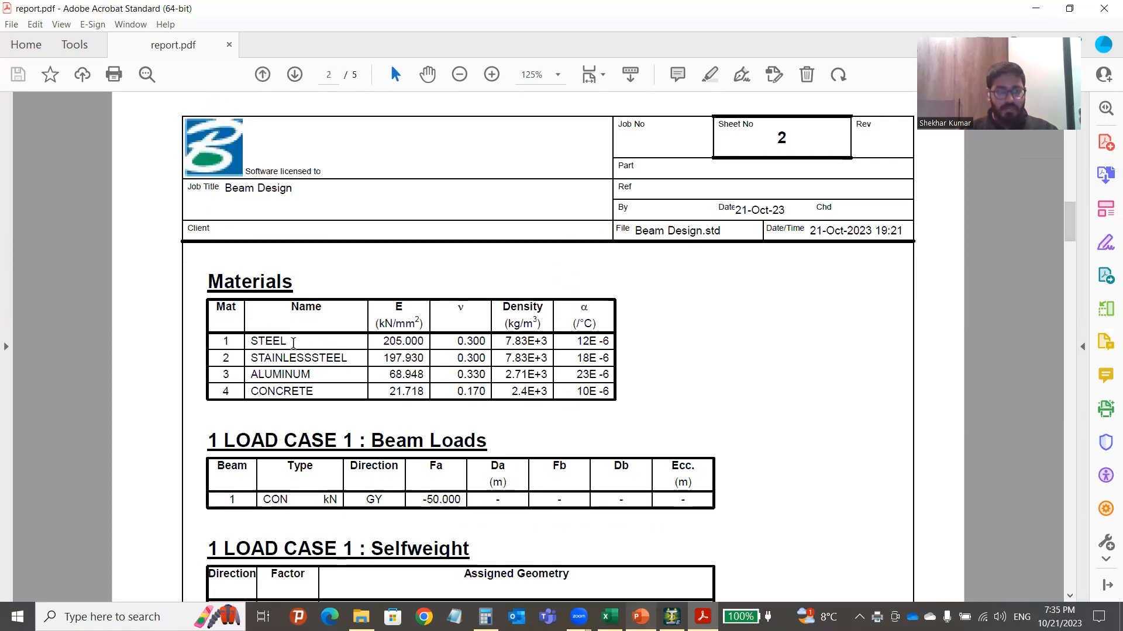
pyautogui.moveTo(290, 341); pyautogui.dragTo(251, 341)
pyautogui.click(481, 347)
pyautogui.moveTo(381, 340); pyautogui.dragTo(430, 360)
pyautogui.click(493, 351)
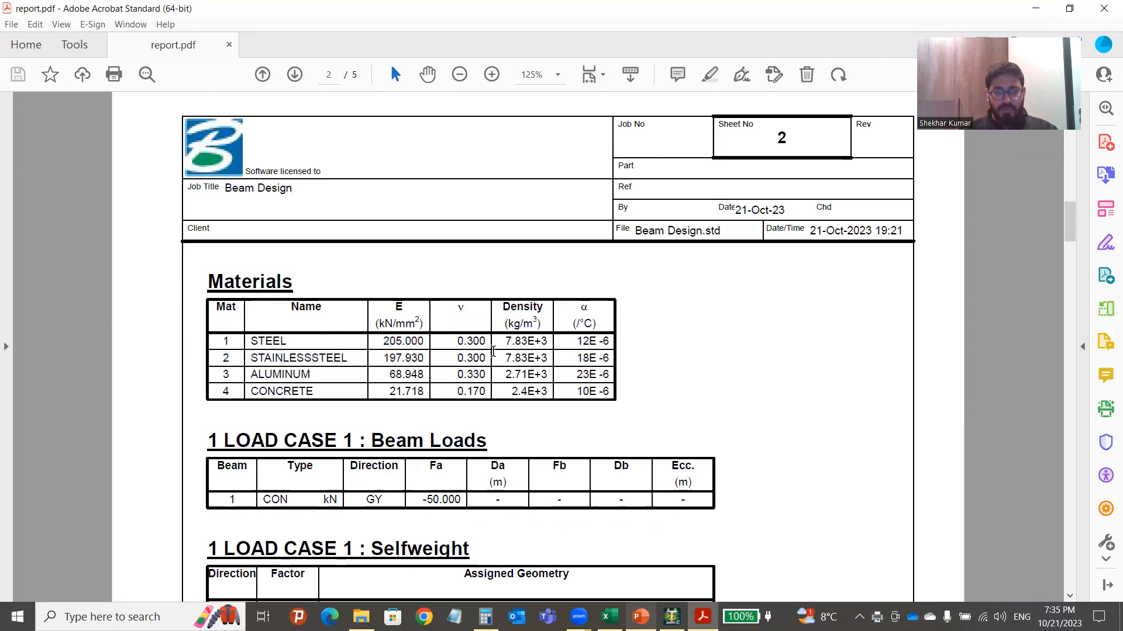
# Highlight the -50.000 kN beam load and the -14.288 mm deflection at 2.500 m.
pyautogui.moveTo(1070, 222); pyautogui.dragTo(1071, 245)
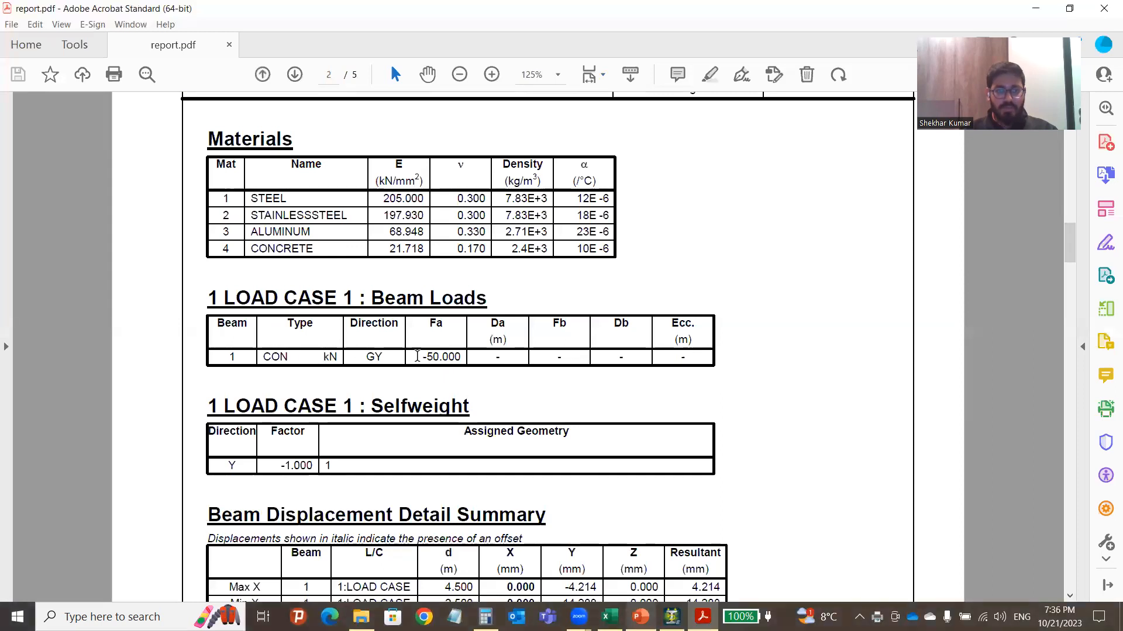
pyautogui.moveTo(422, 358); pyautogui.dragTo(461, 357)
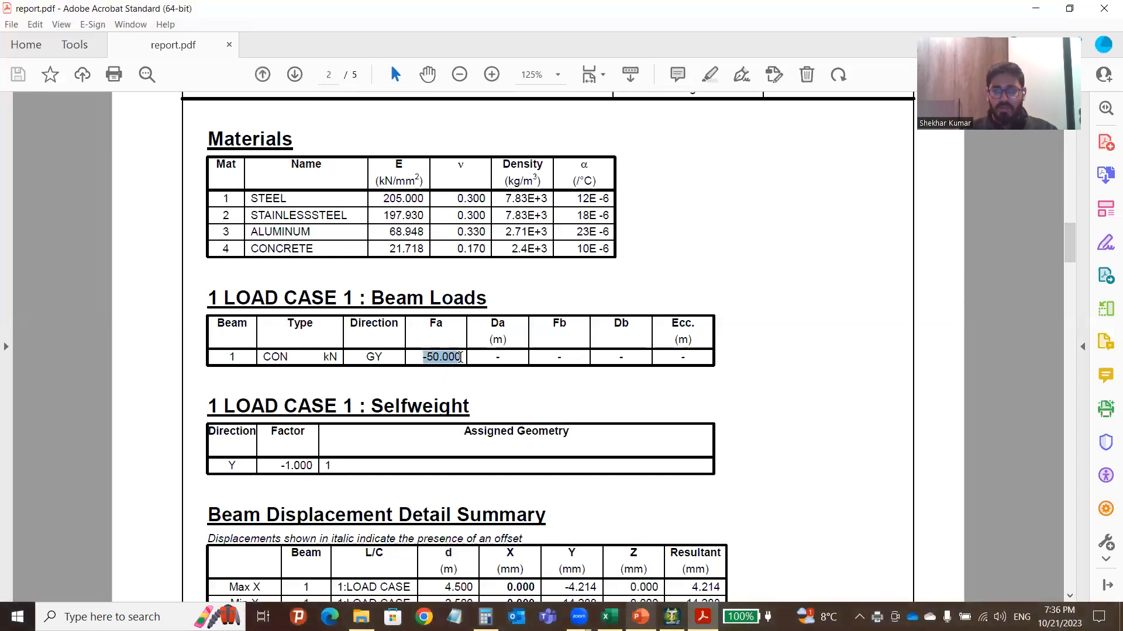
pyautogui.moveTo(1071, 245); pyautogui.dragTo(1056, 288)
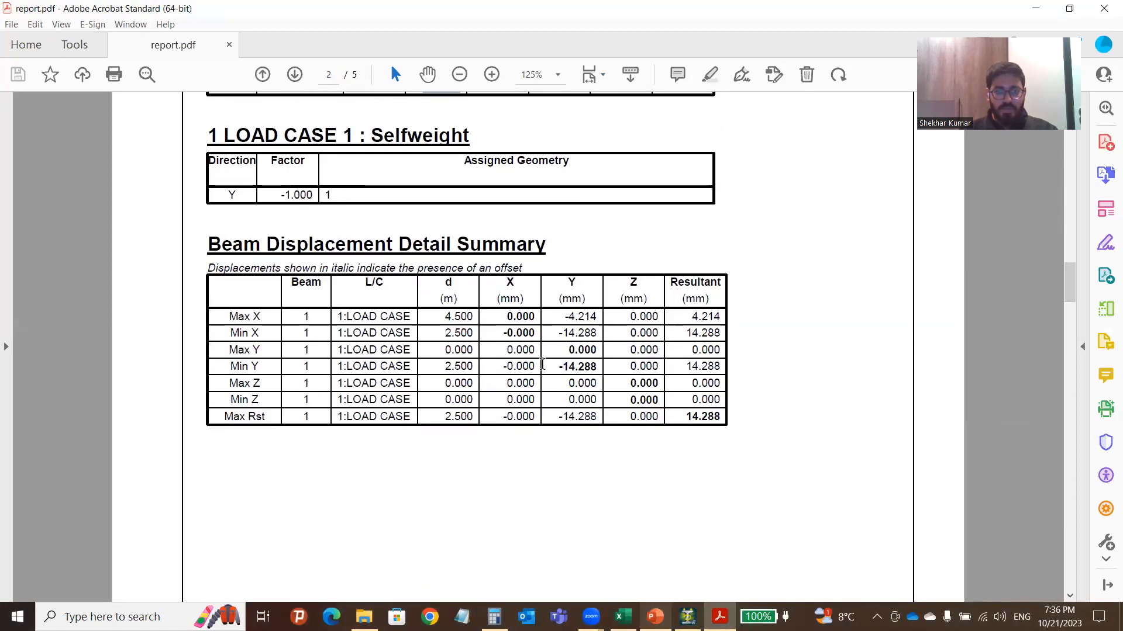
pyautogui.moveTo(554, 367); pyautogui.dragTo(598, 368)
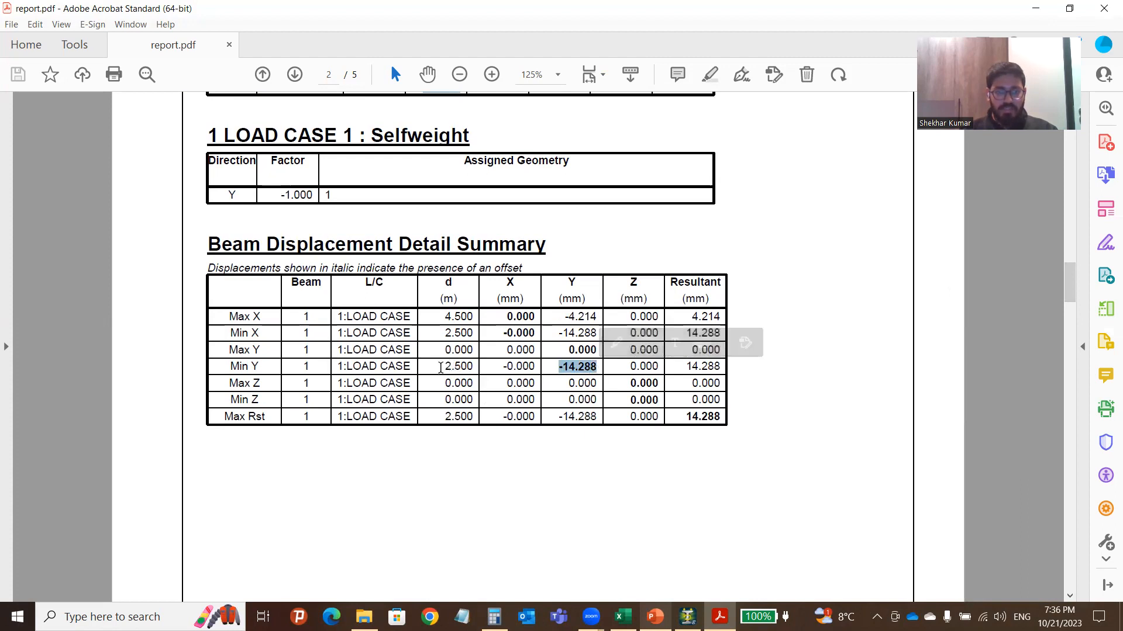
pyautogui.moveTo(440, 367); pyautogui.dragTo(482, 369)
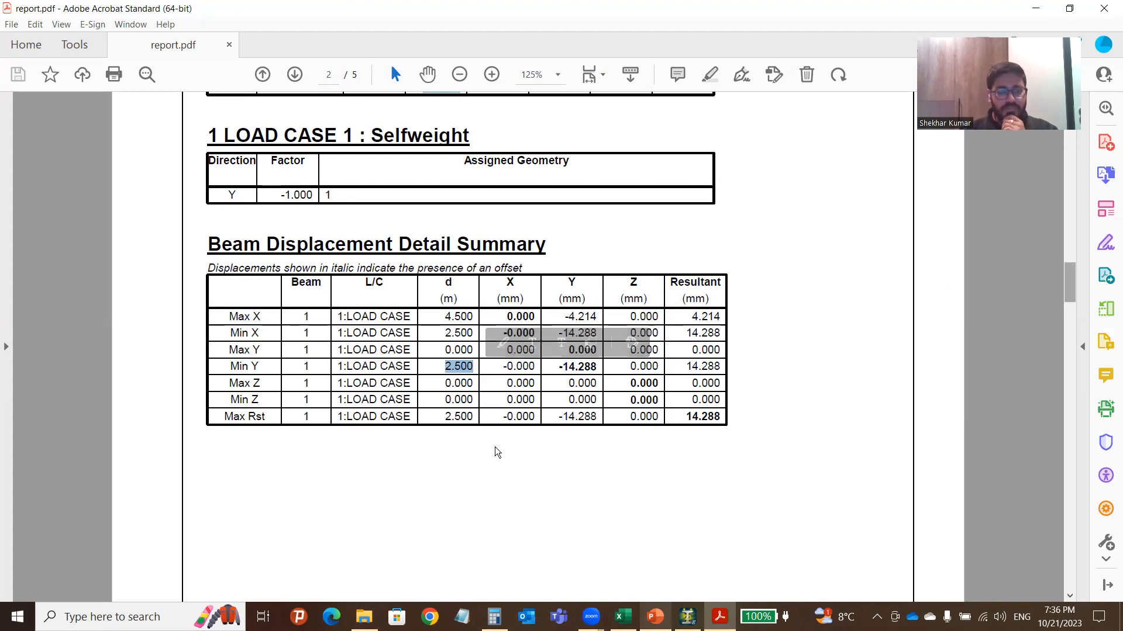
pyautogui.scroll(-10, 494, 453)
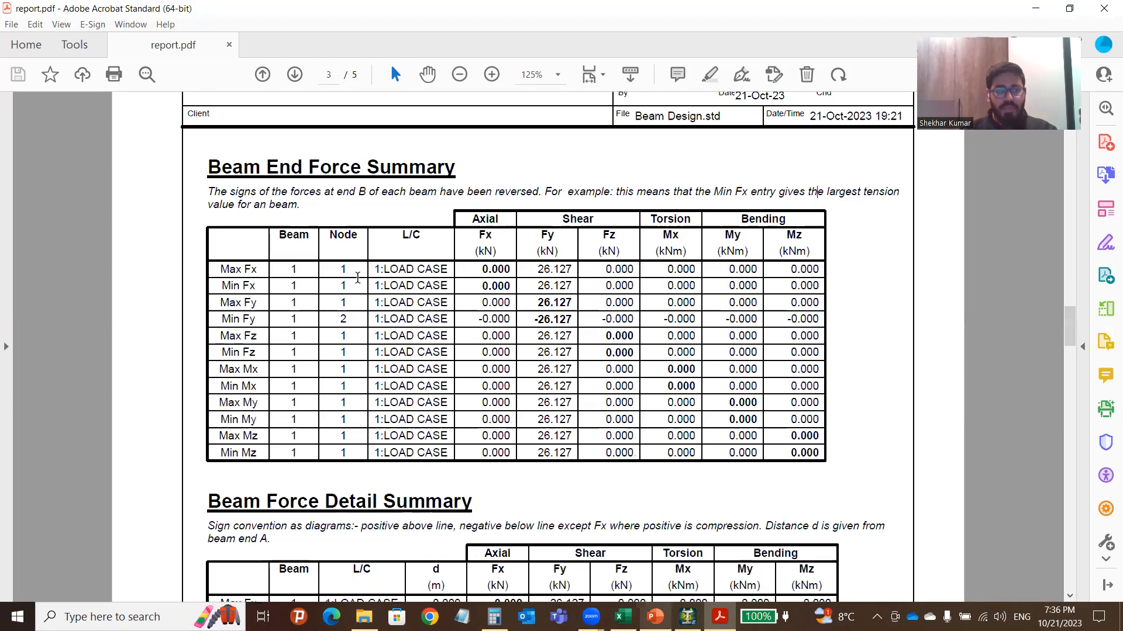
# Highlight the 26.127 and -26.127 kN shear values on page 3.
pyautogui.scroll(-3, 568, 233)
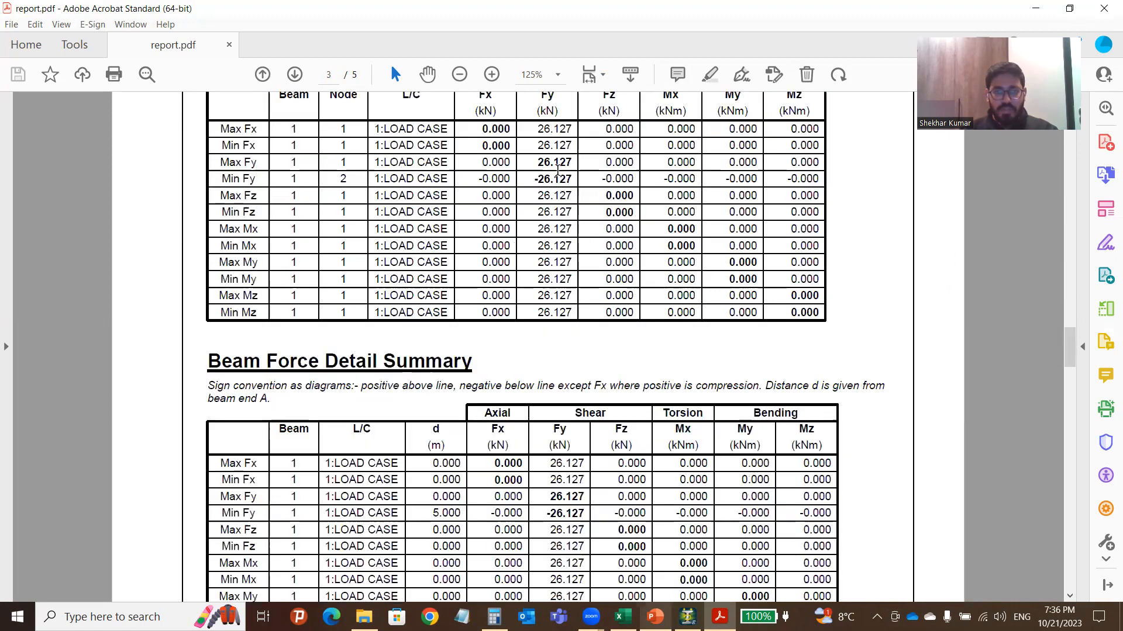
pyautogui.moveTo(537, 162); pyautogui.dragTo(571, 177)
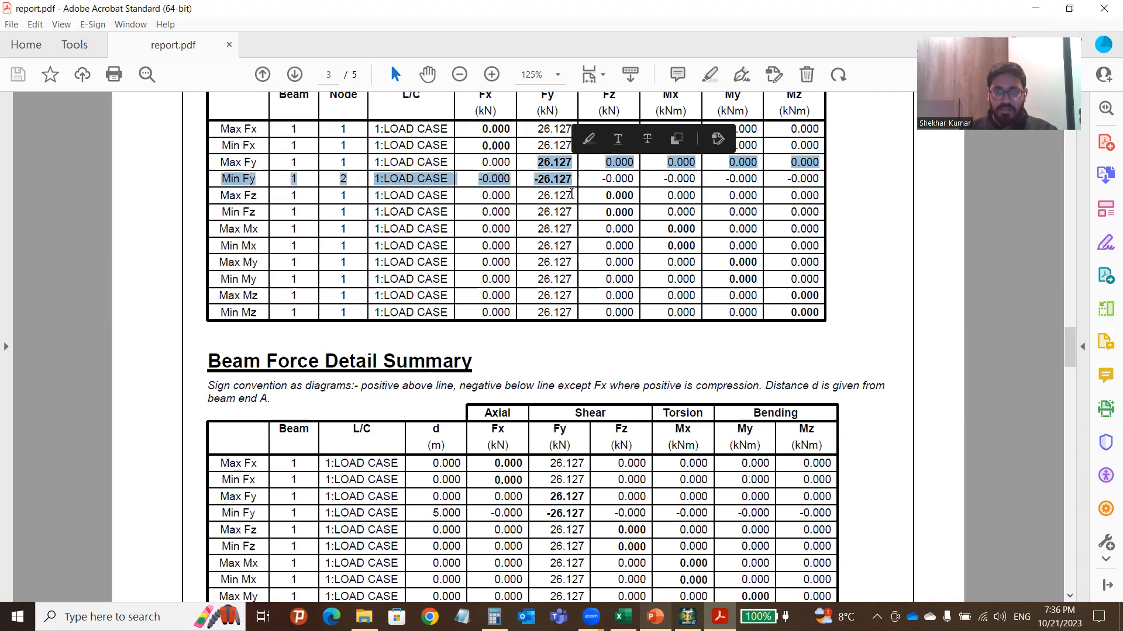
pyautogui.click(573, 196)
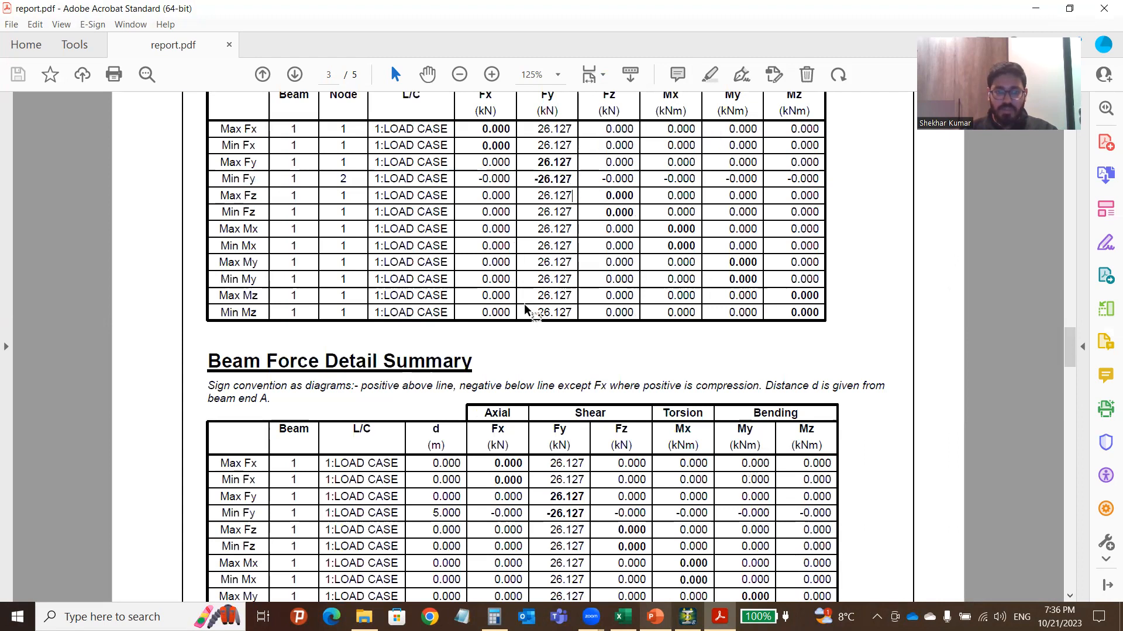
# Highlight the -63.909 kNm maximum bending moment further down the report.
pyautogui.scroll(-3, 430, 370)
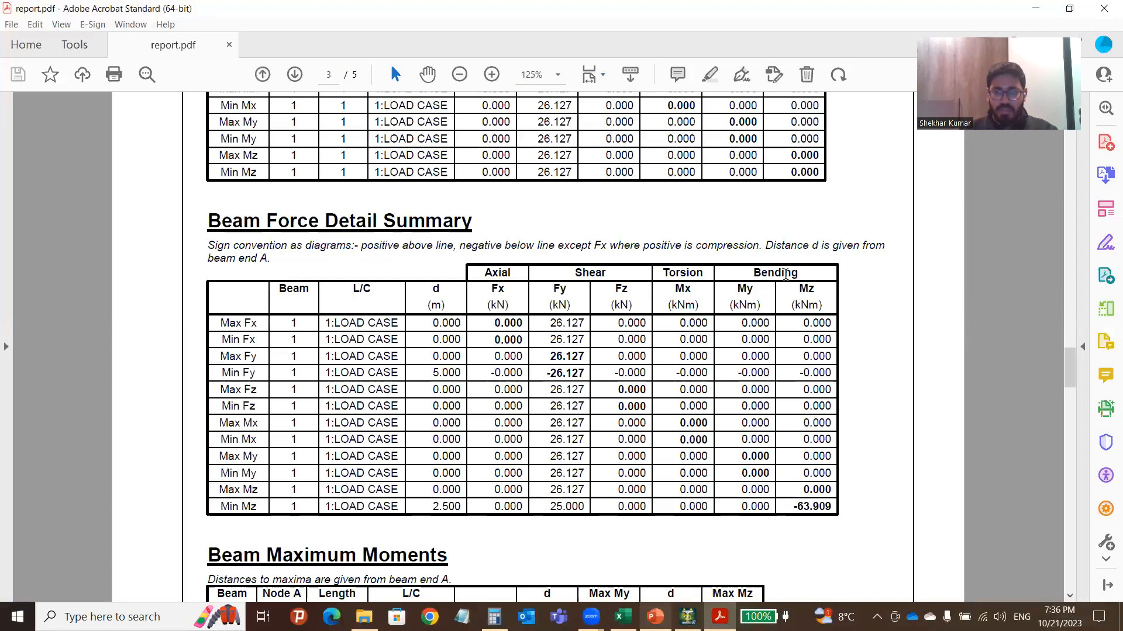
pyautogui.moveTo(788, 507); pyautogui.dragTo(830, 508)
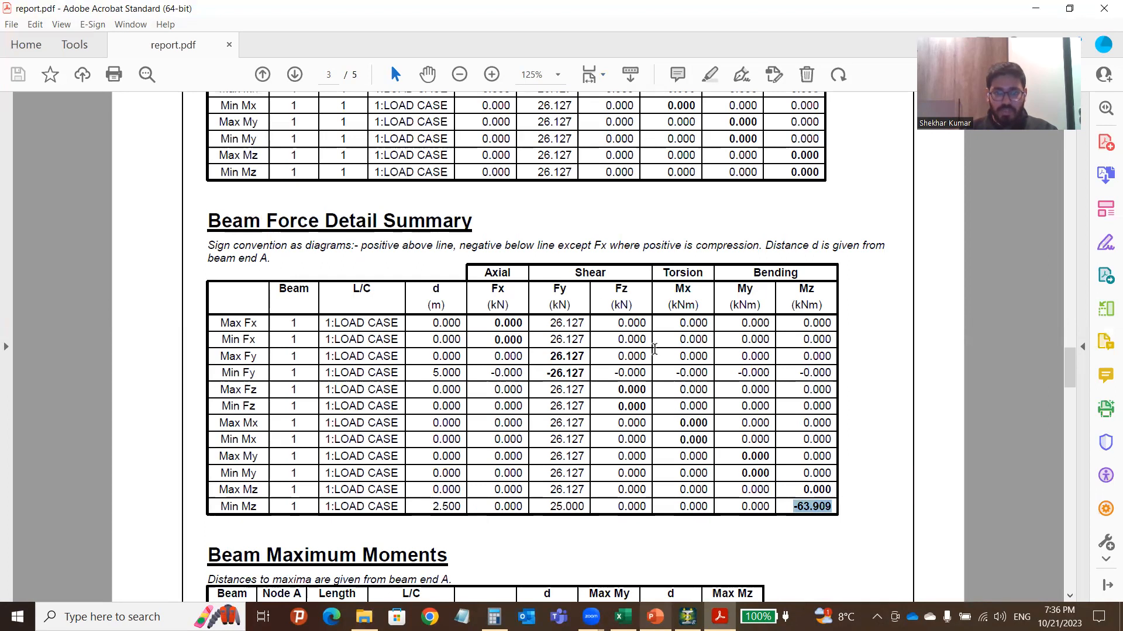
pyautogui.scroll(-3, 620, 377)
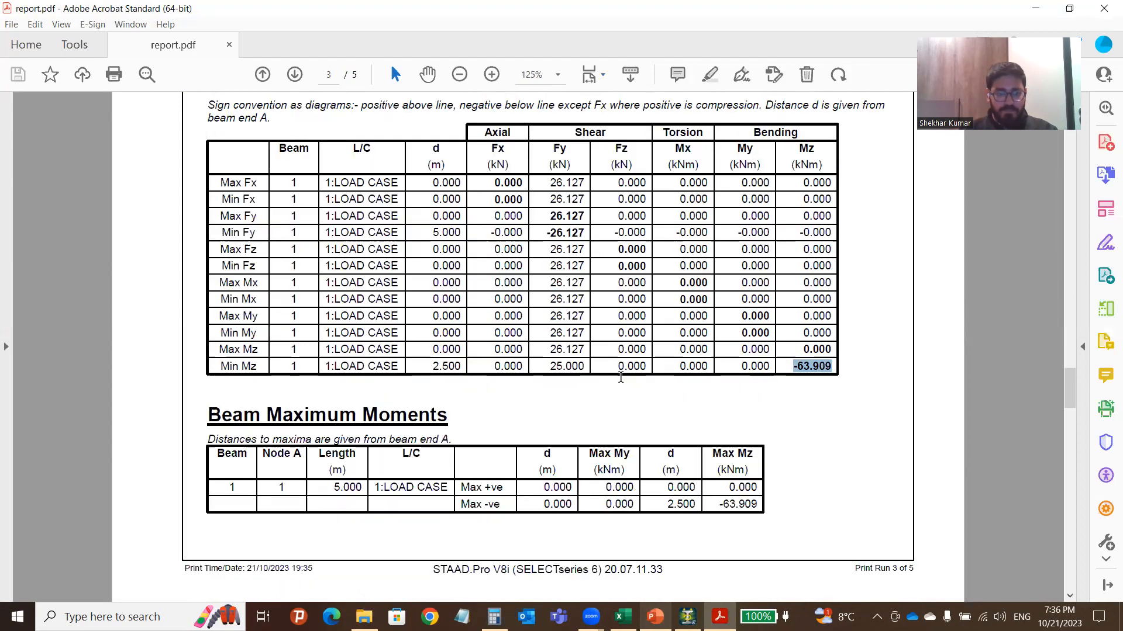
pyautogui.moveTo(717, 507); pyautogui.dragTo(759, 506)
# Scroll on to page 5 with the Whole Structure Loads picture and 3D rendered view.
pyautogui.scroll(-10, 529, 474)
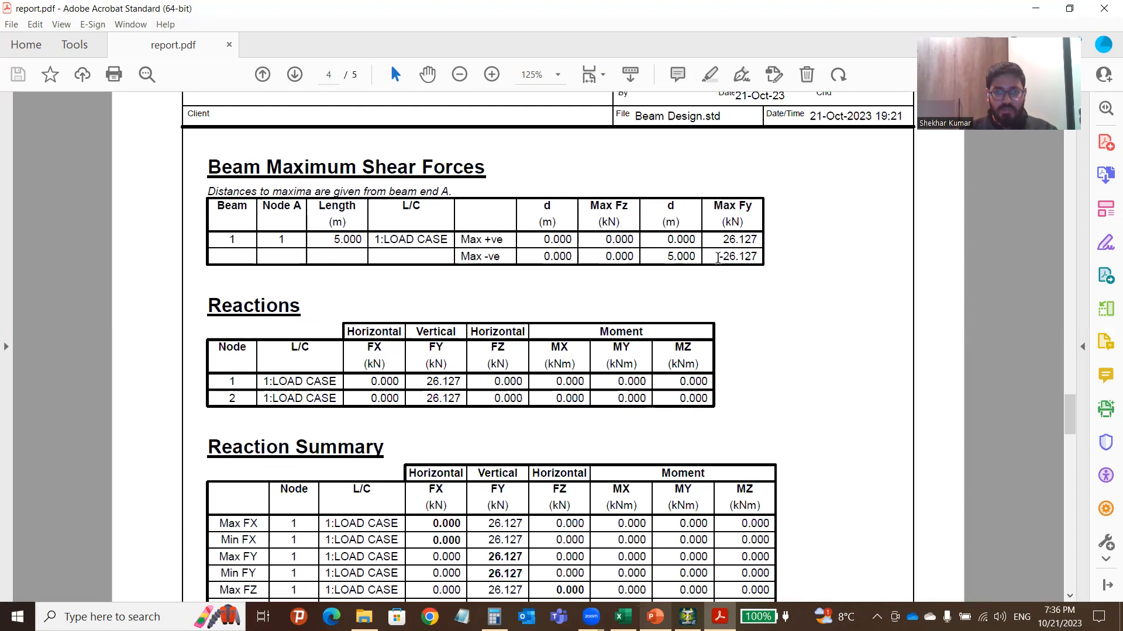
pyautogui.scroll(-5, 362, 344)
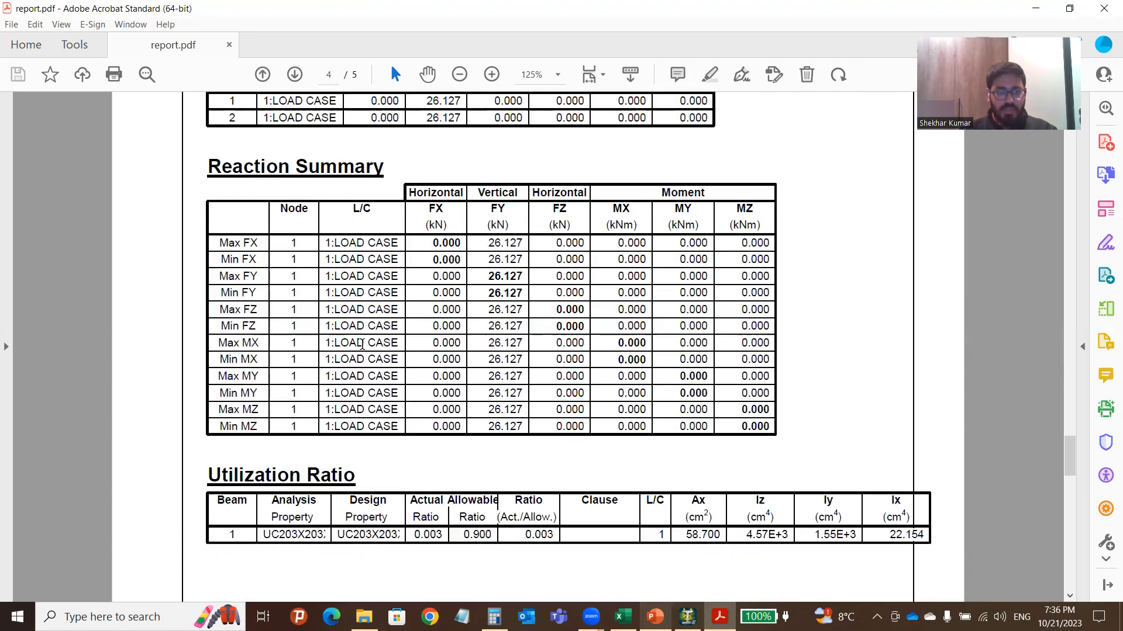
pyautogui.scroll(-3, 362, 345)
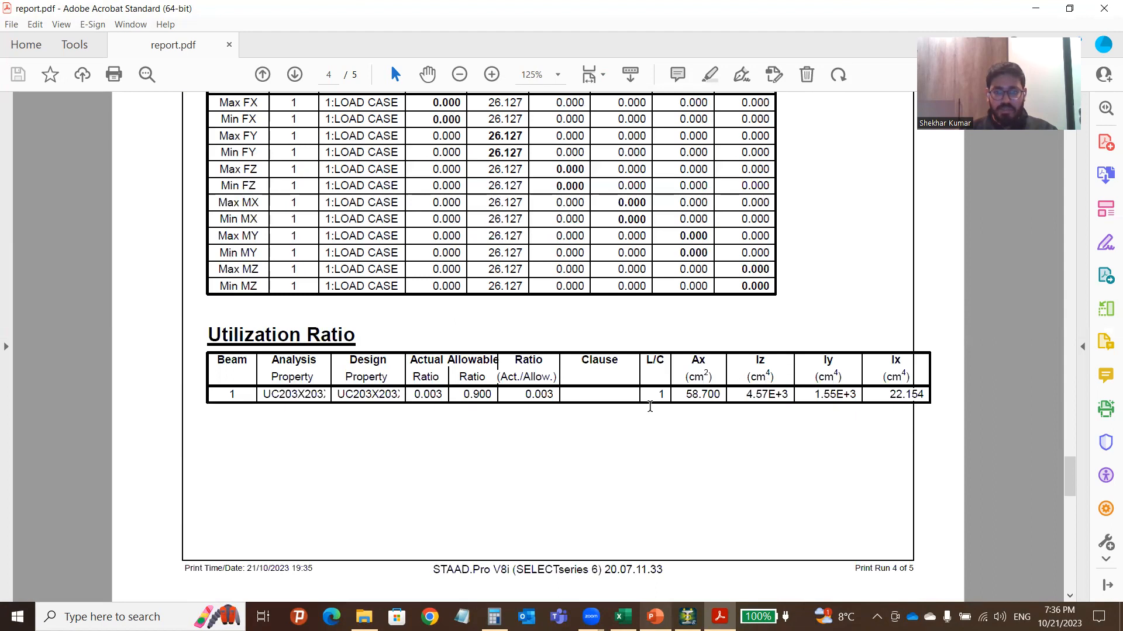
pyautogui.scroll(-10, 650, 407)
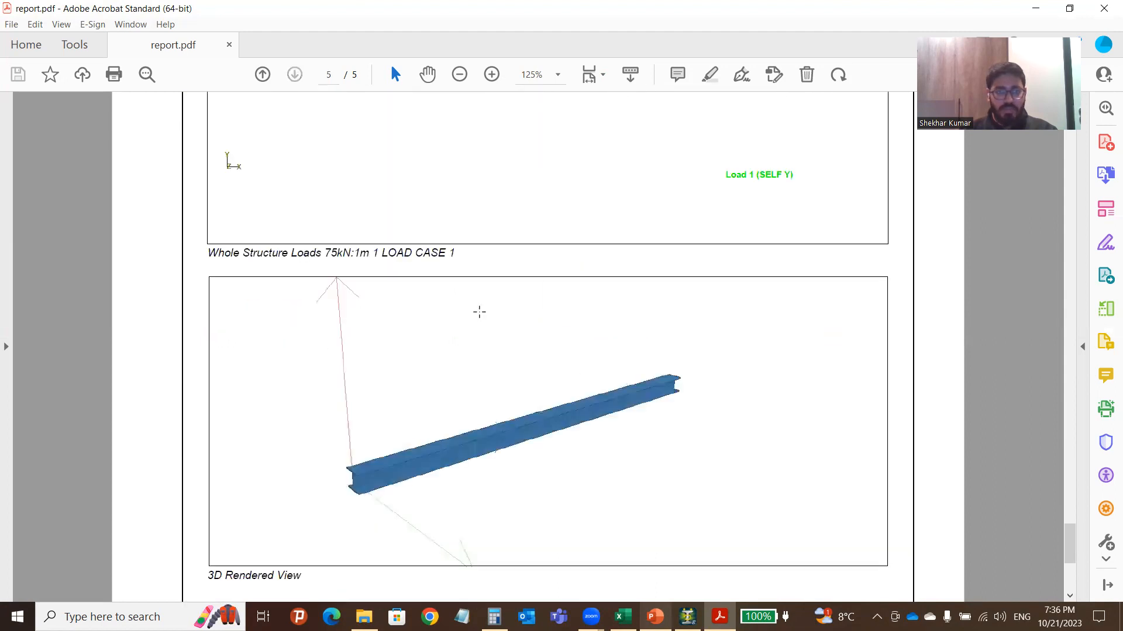
# Scroll back through report.pdf to page 1 and fit it to the window width with Ctrl+2.
pyautogui.scroll(5, 479, 311)
pyautogui.moveTo(244, 238); pyautogui.dragTo(846, 390)
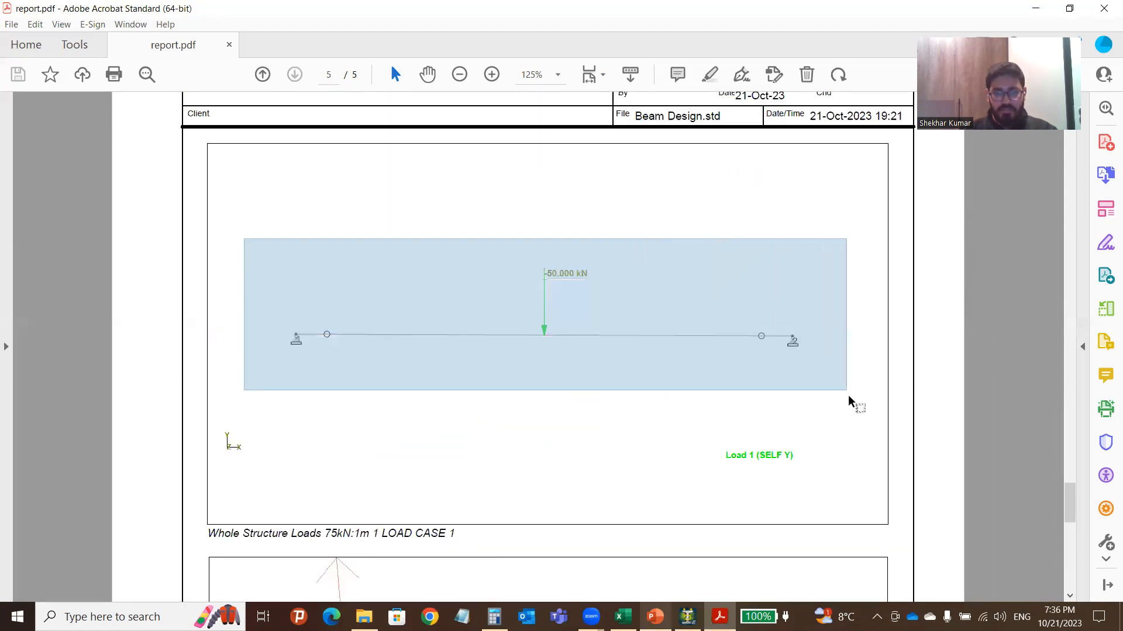
pyautogui.scroll(-3, 898, 272)
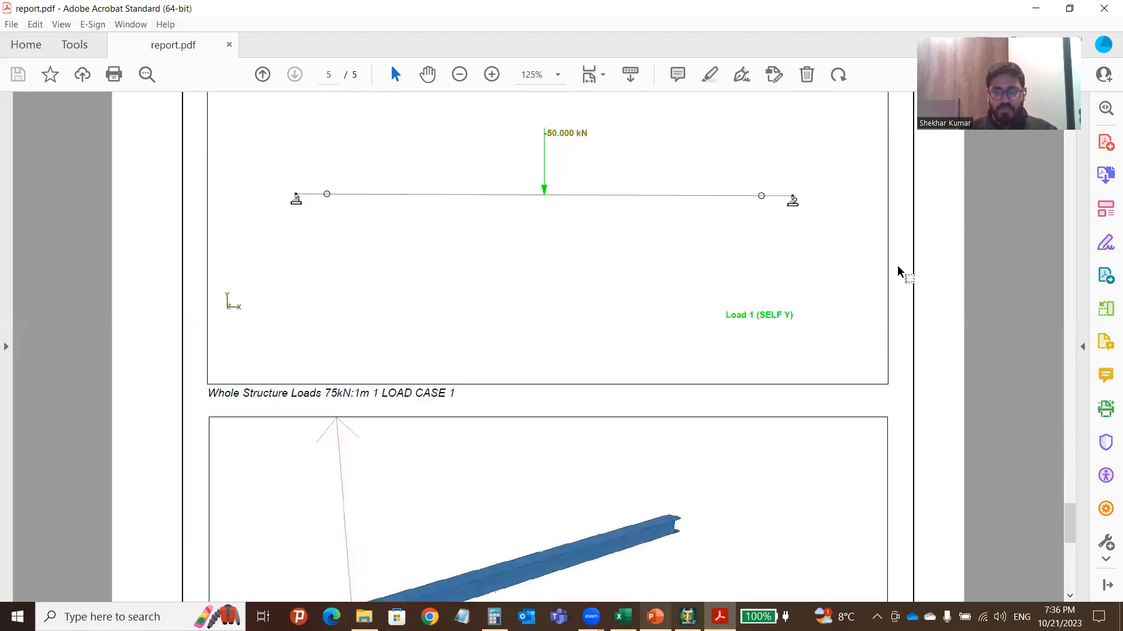
pyautogui.scroll(-5, 897, 272)
pyautogui.scroll(10, 616, 285)
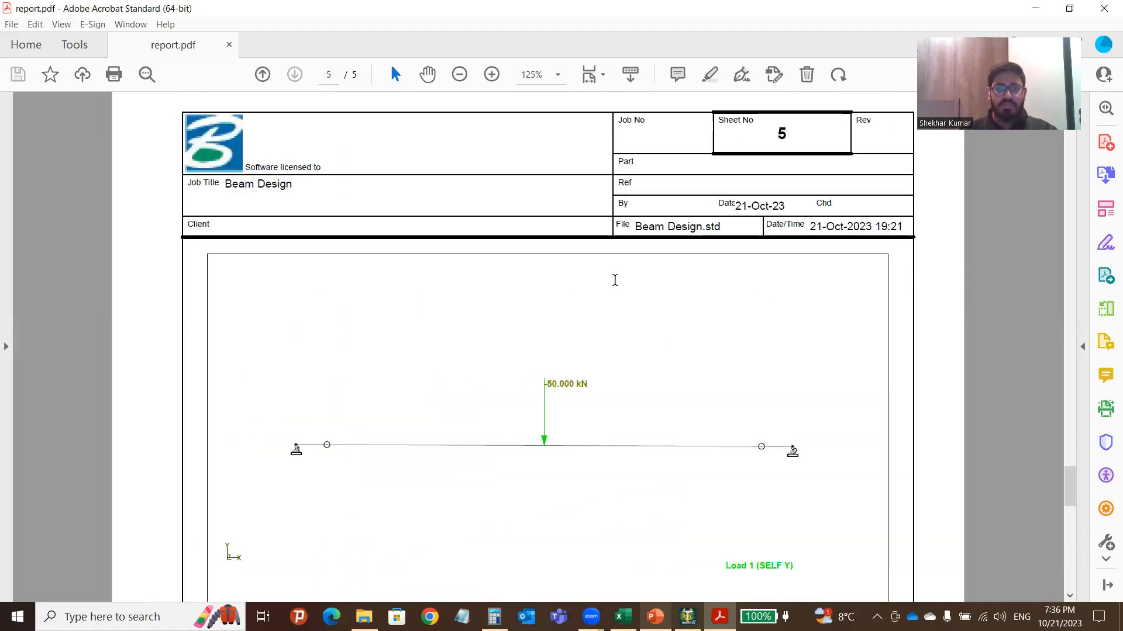
pyautogui.scroll(15, 615, 280)
pyautogui.scroll(15, 614, 285)
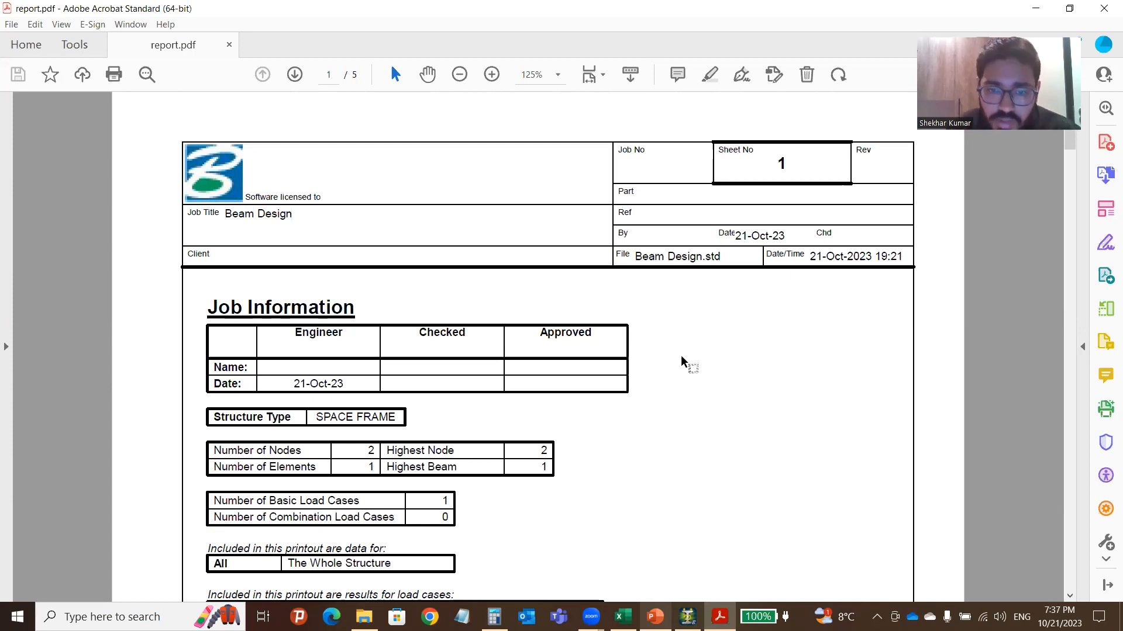
pyautogui.keyDown('ctrl'); pyautogui.scroll(-2, 498, 220); pyautogui.keyUp('ctrl')
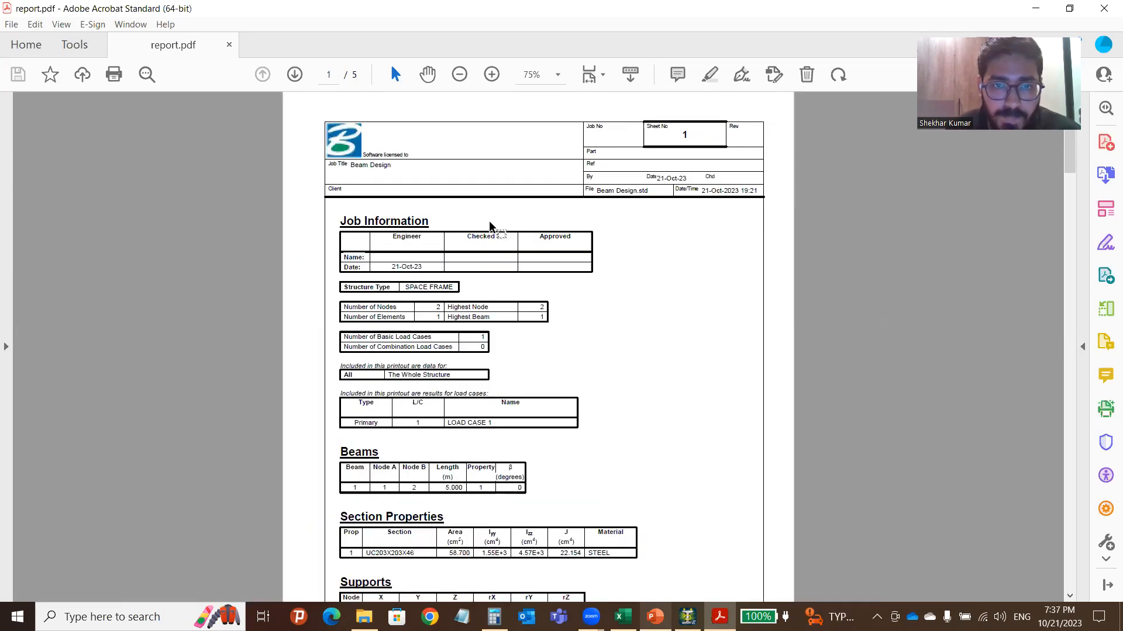
pyautogui.hotkey('ctrl', '2')
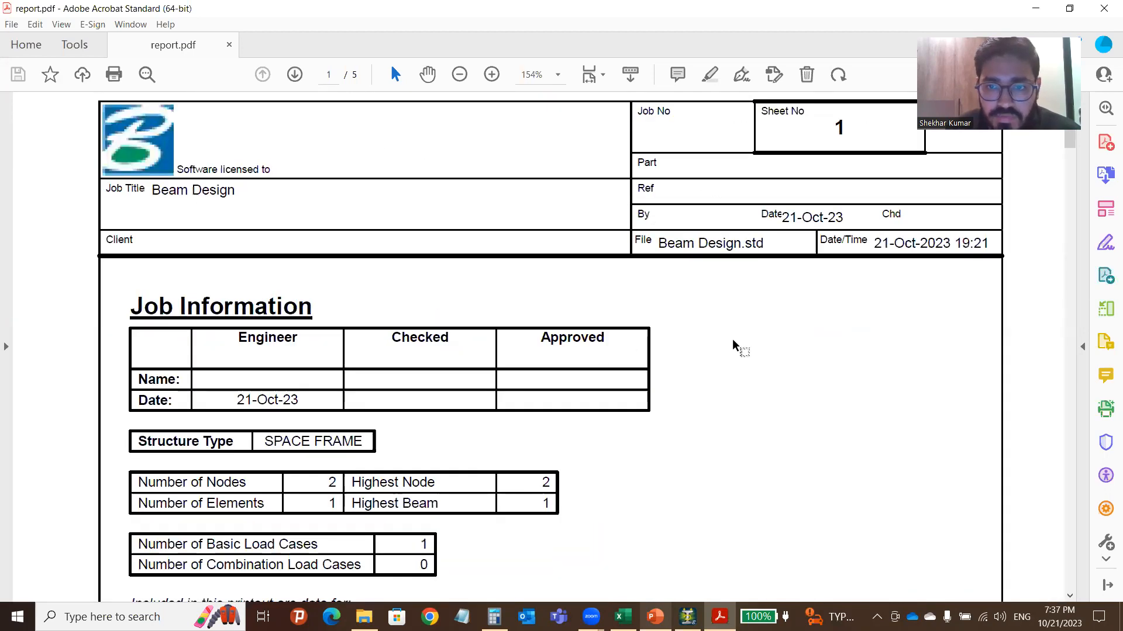
pyautogui.keyDown('ctrl'); pyautogui.scroll(-4, 631, 291); pyautogui.keyUp('ctrl')
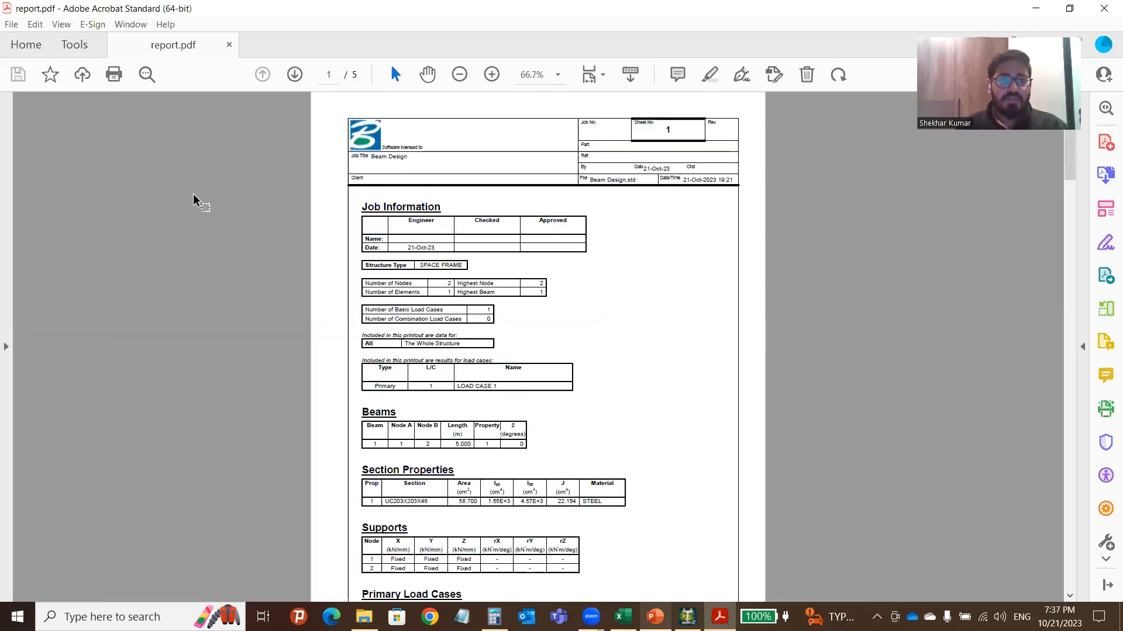
# Close report.pdf and show the Introduction to STAAD Pro title slide in PowerPoint.
pyautogui.click(1104, 8)
pyautogui.click(684, 617)
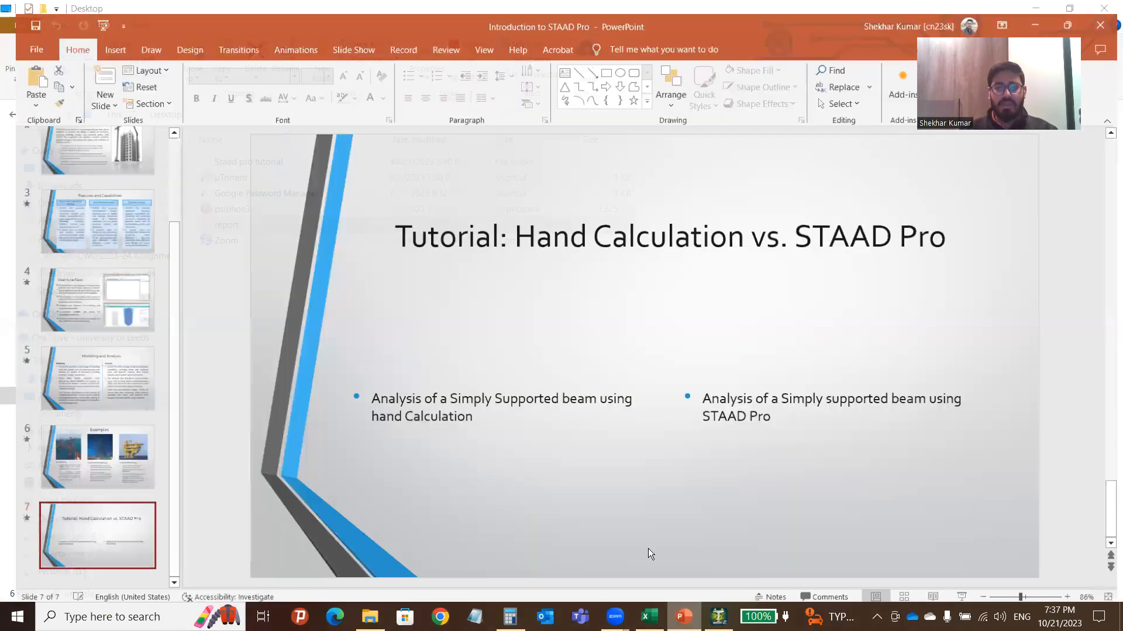
pyautogui.click(108, 242)
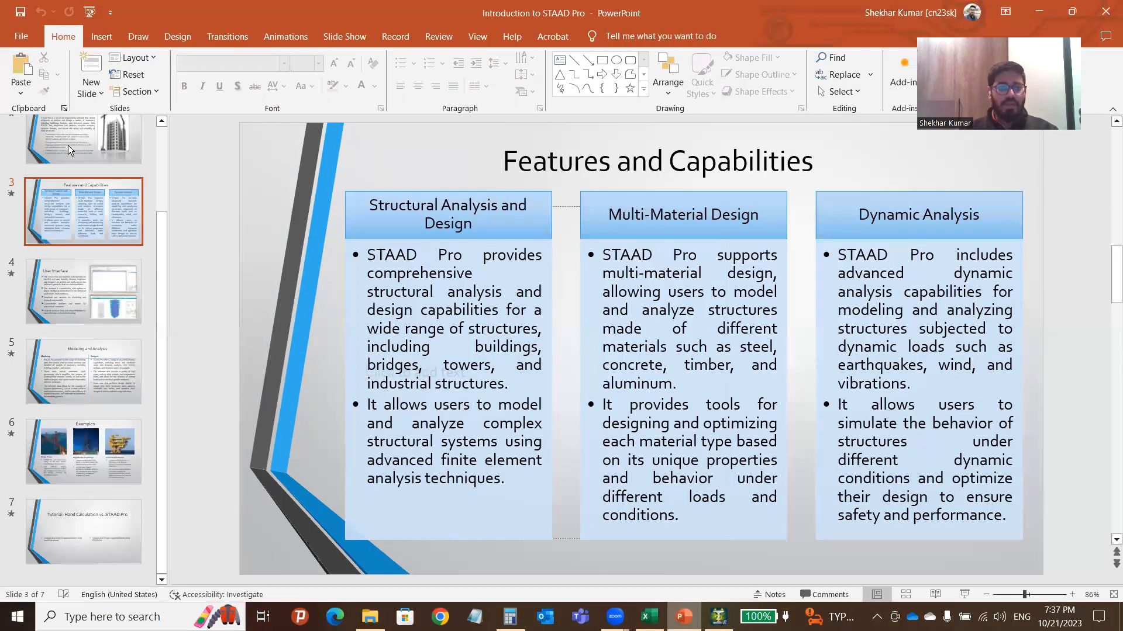
pyautogui.scroll(2, 68, 145)
pyautogui.click(82, 160)
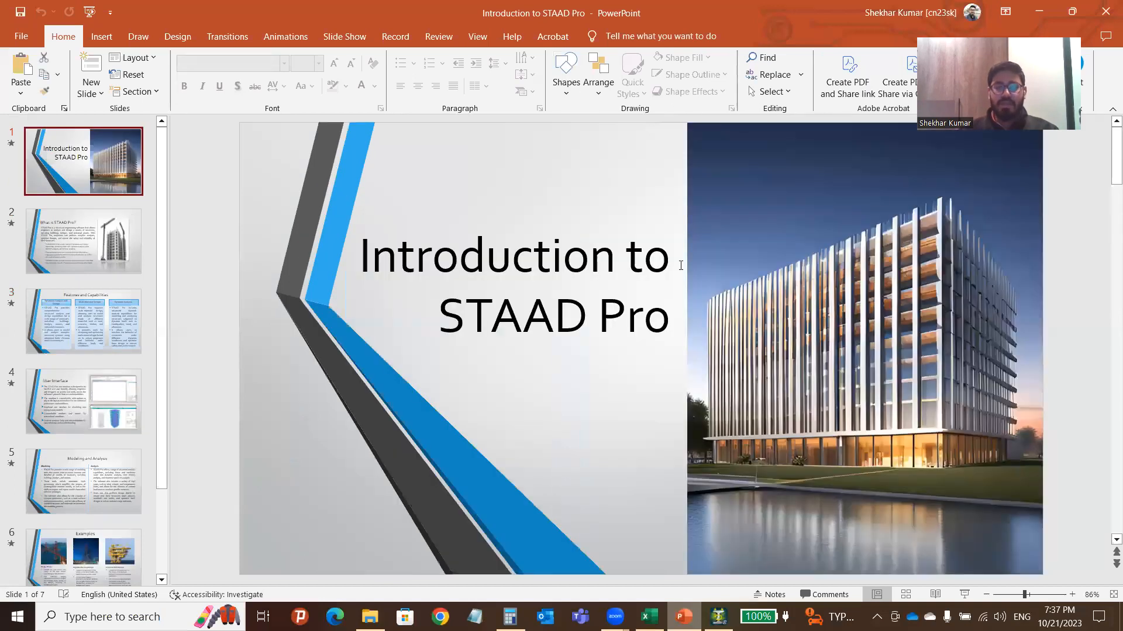